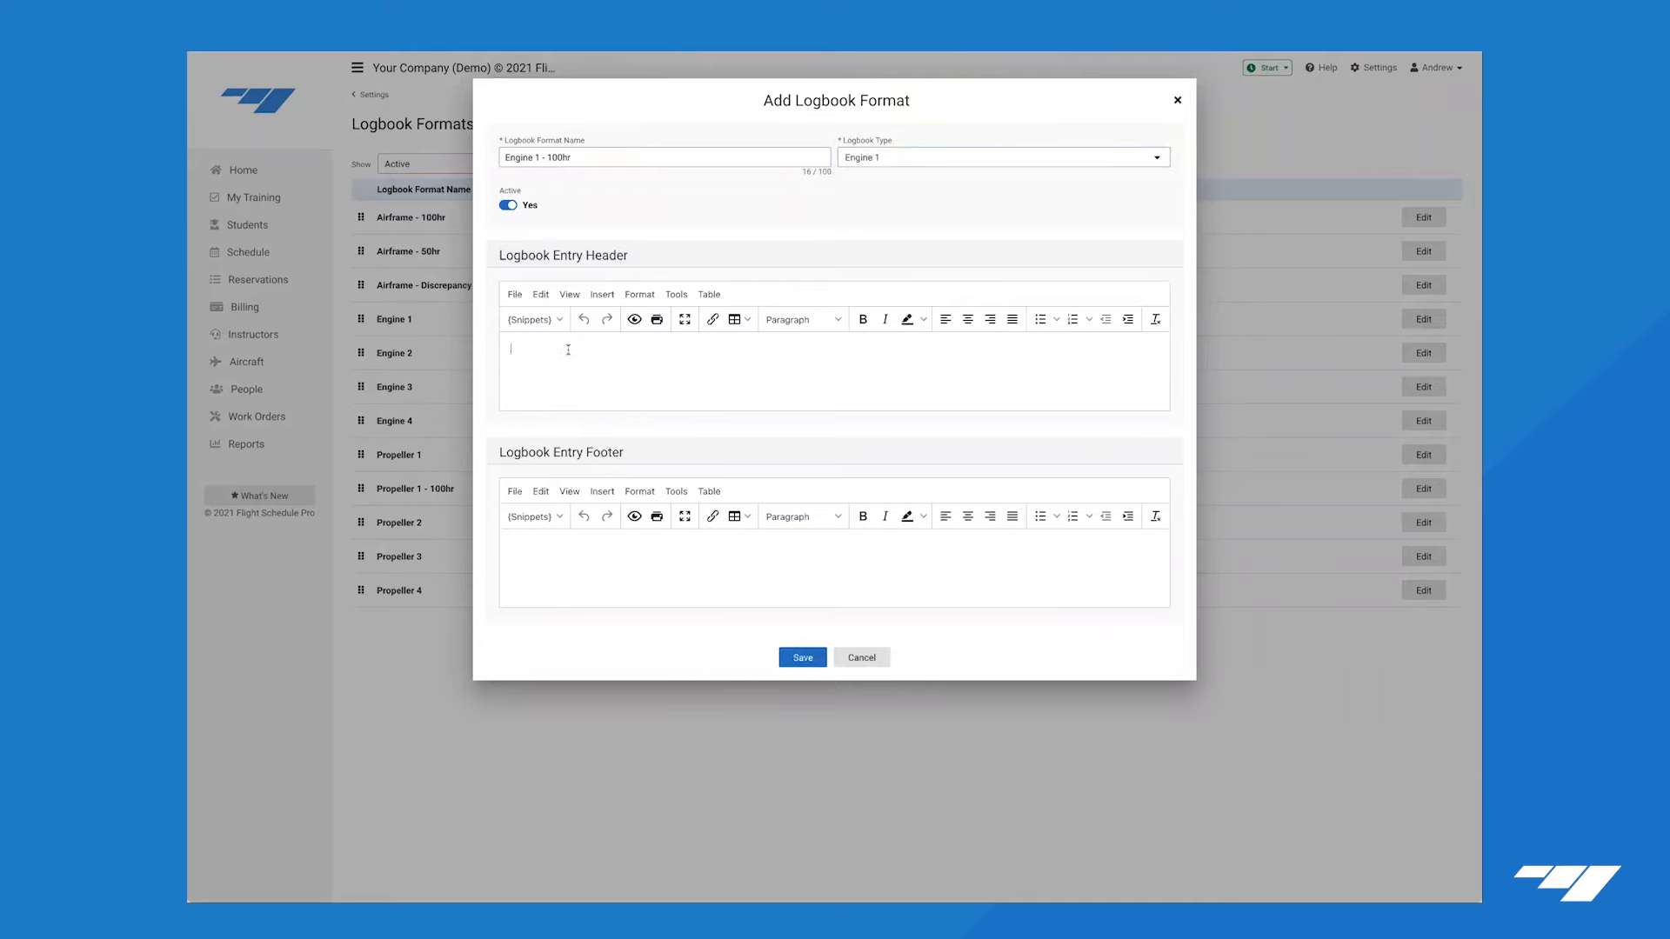
Insert a 6x6 table into the Logbook Entry Header and add blank lines below it.
left_click(738, 319)
mouse_move(809, 344)
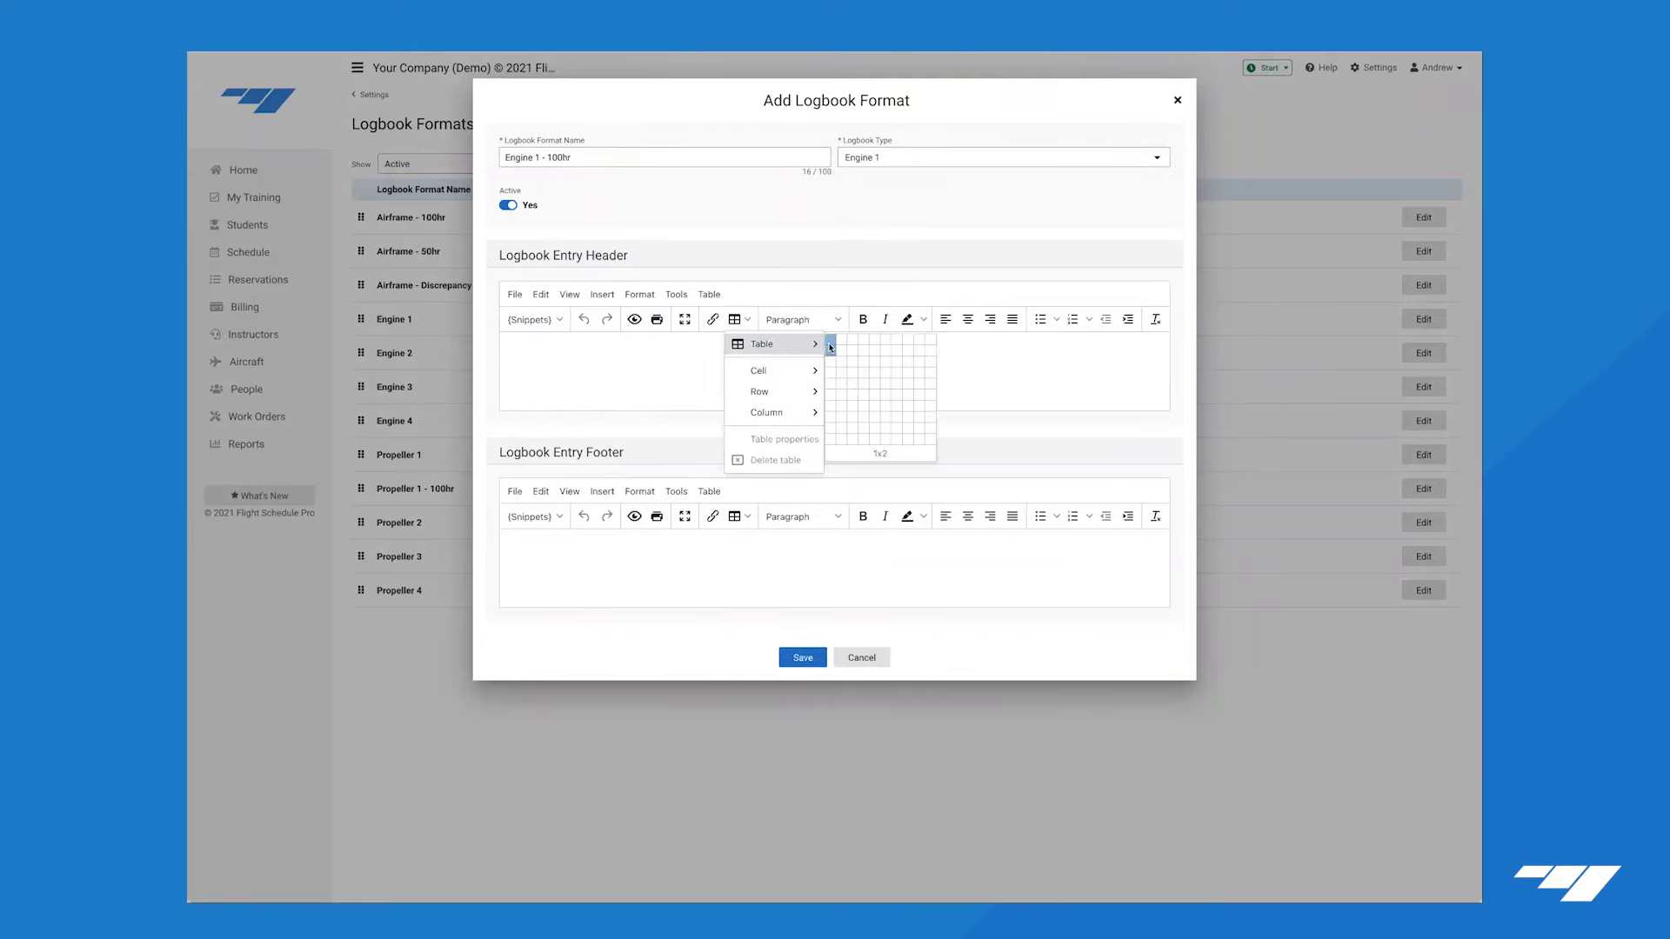
left_click(891, 399)
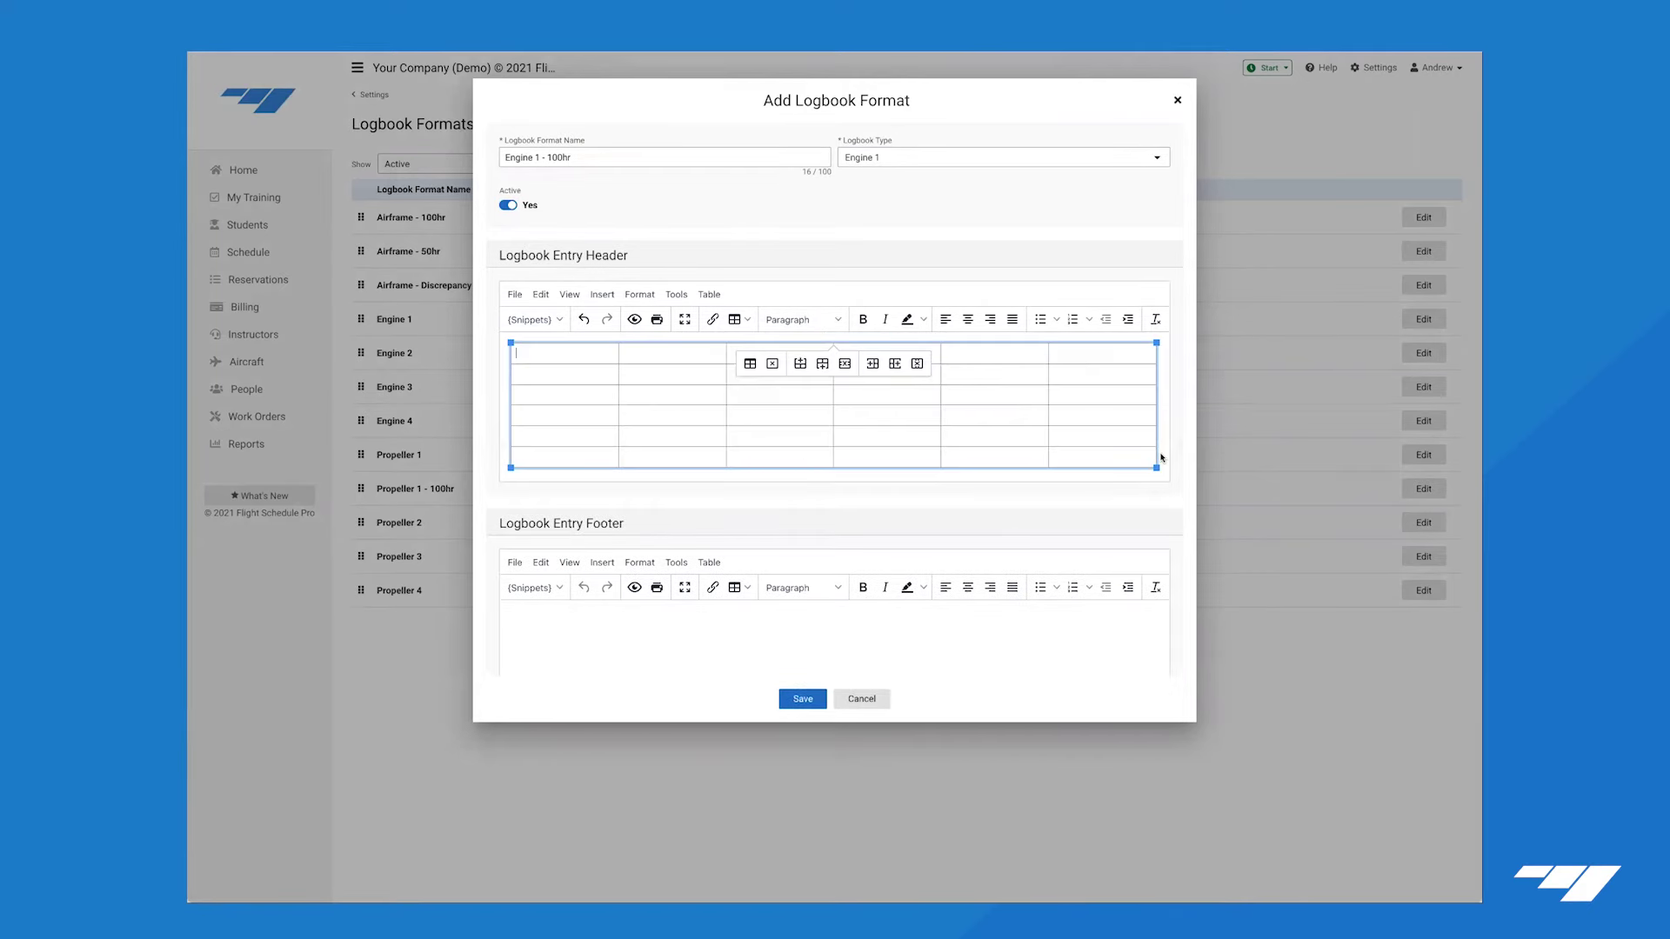
key("ctrl+End")
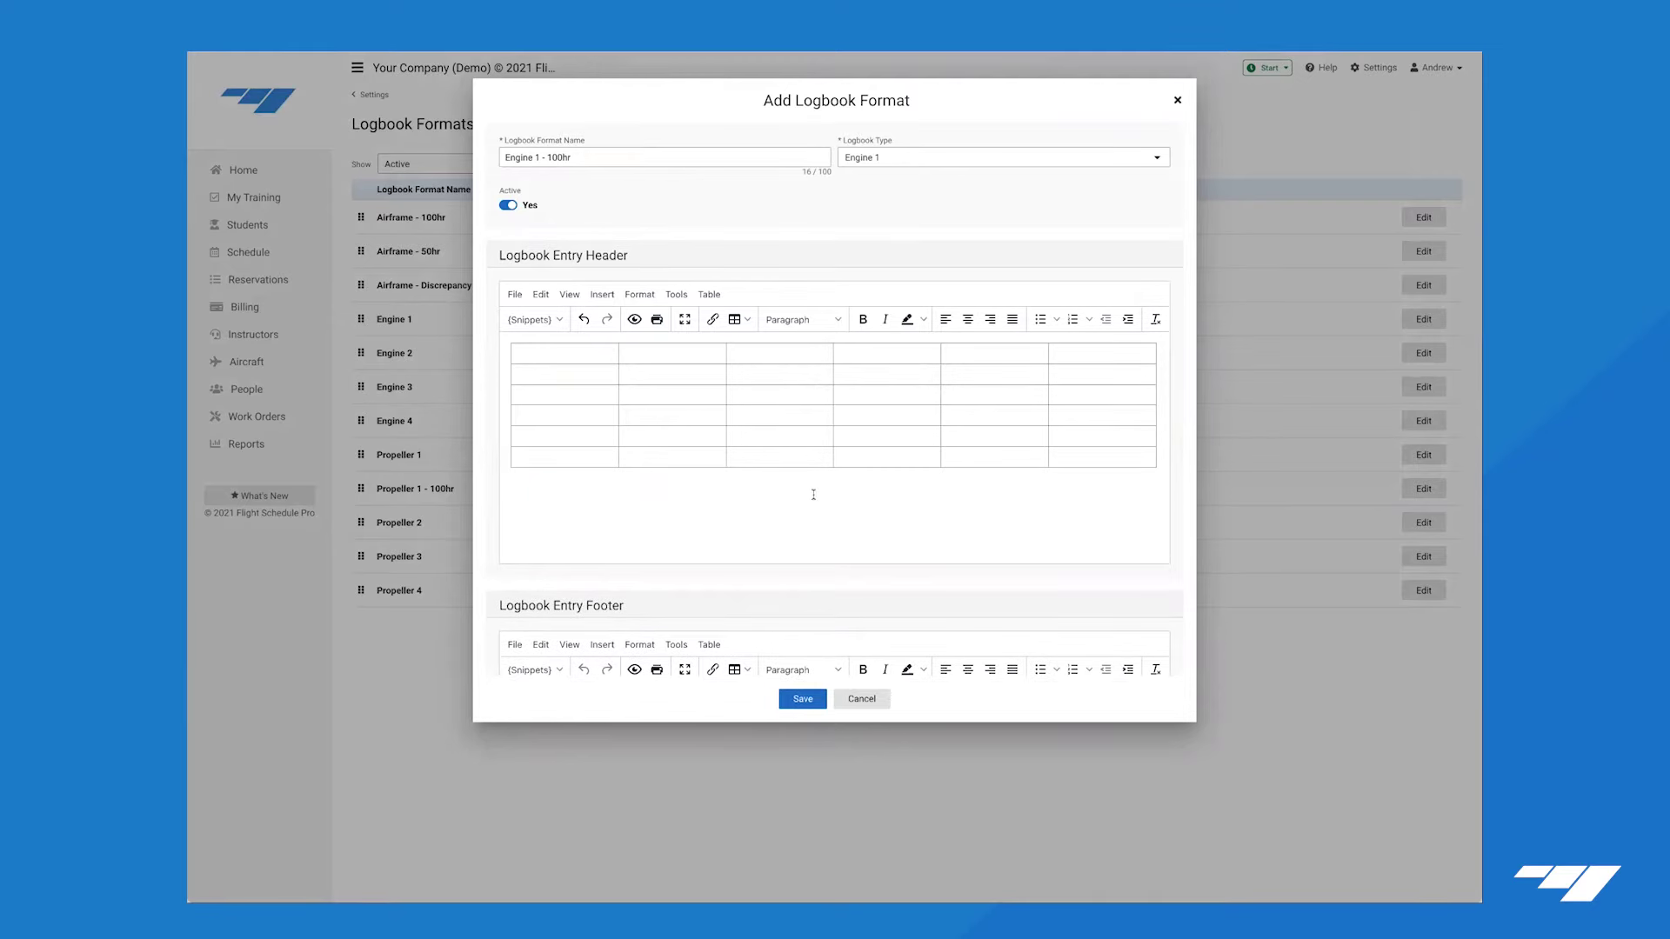
Merge all six cells of the header table's first column into one cell.
left_click_drag(588, 348, 566, 437)
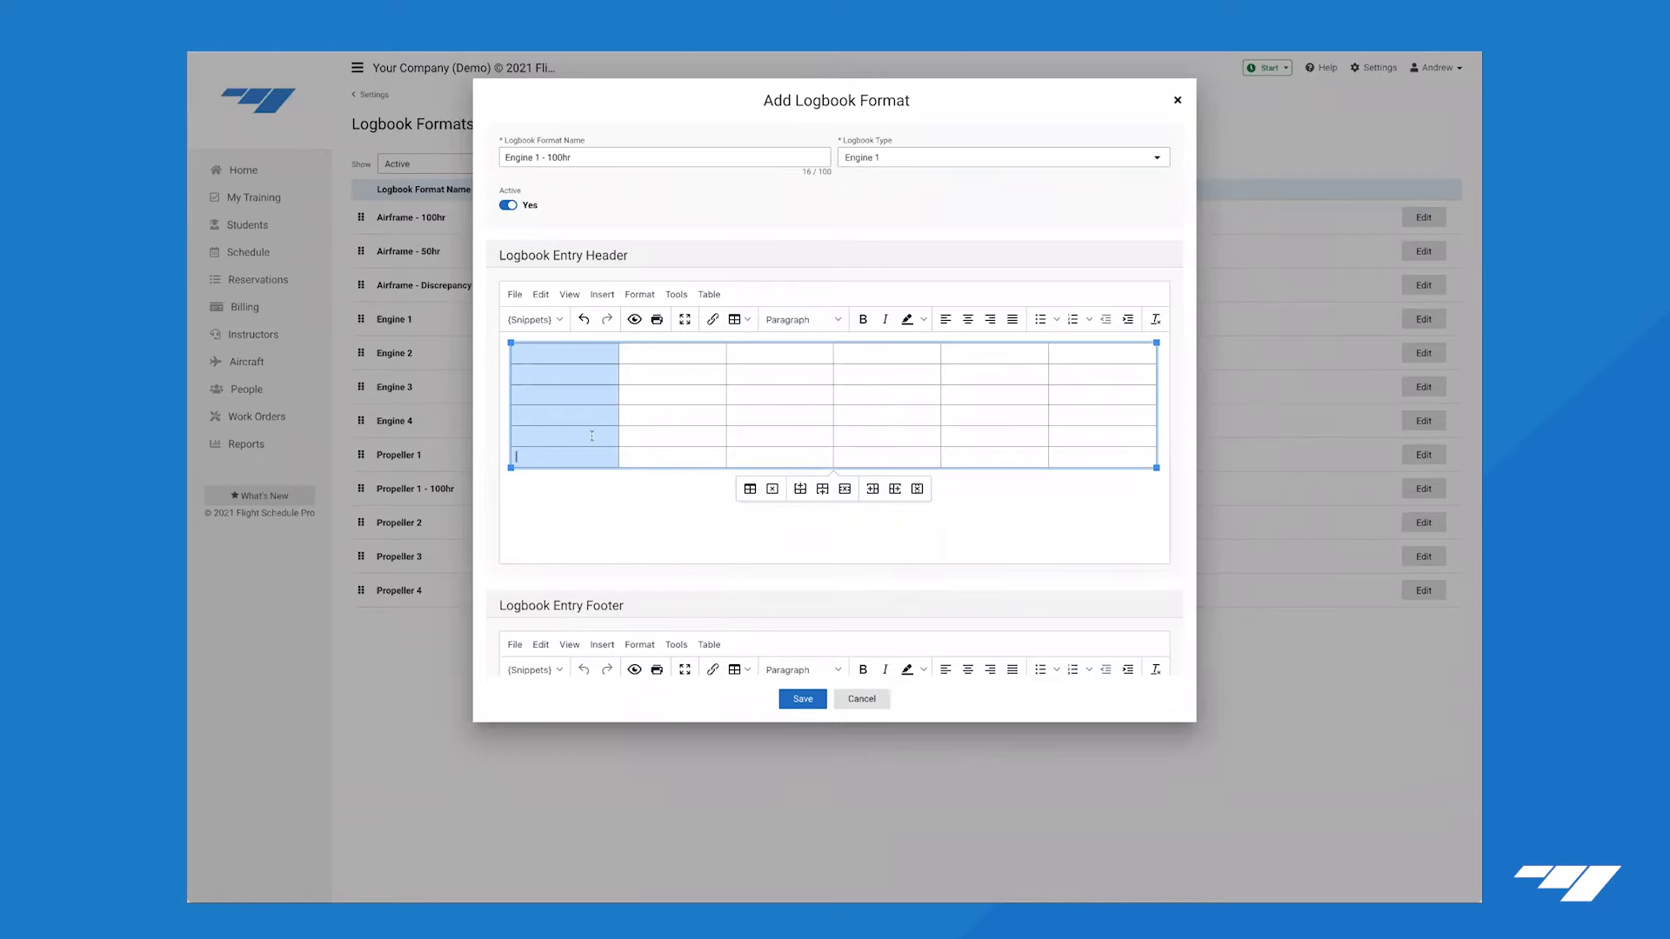
left_click(709, 294)
mouse_move(716, 325)
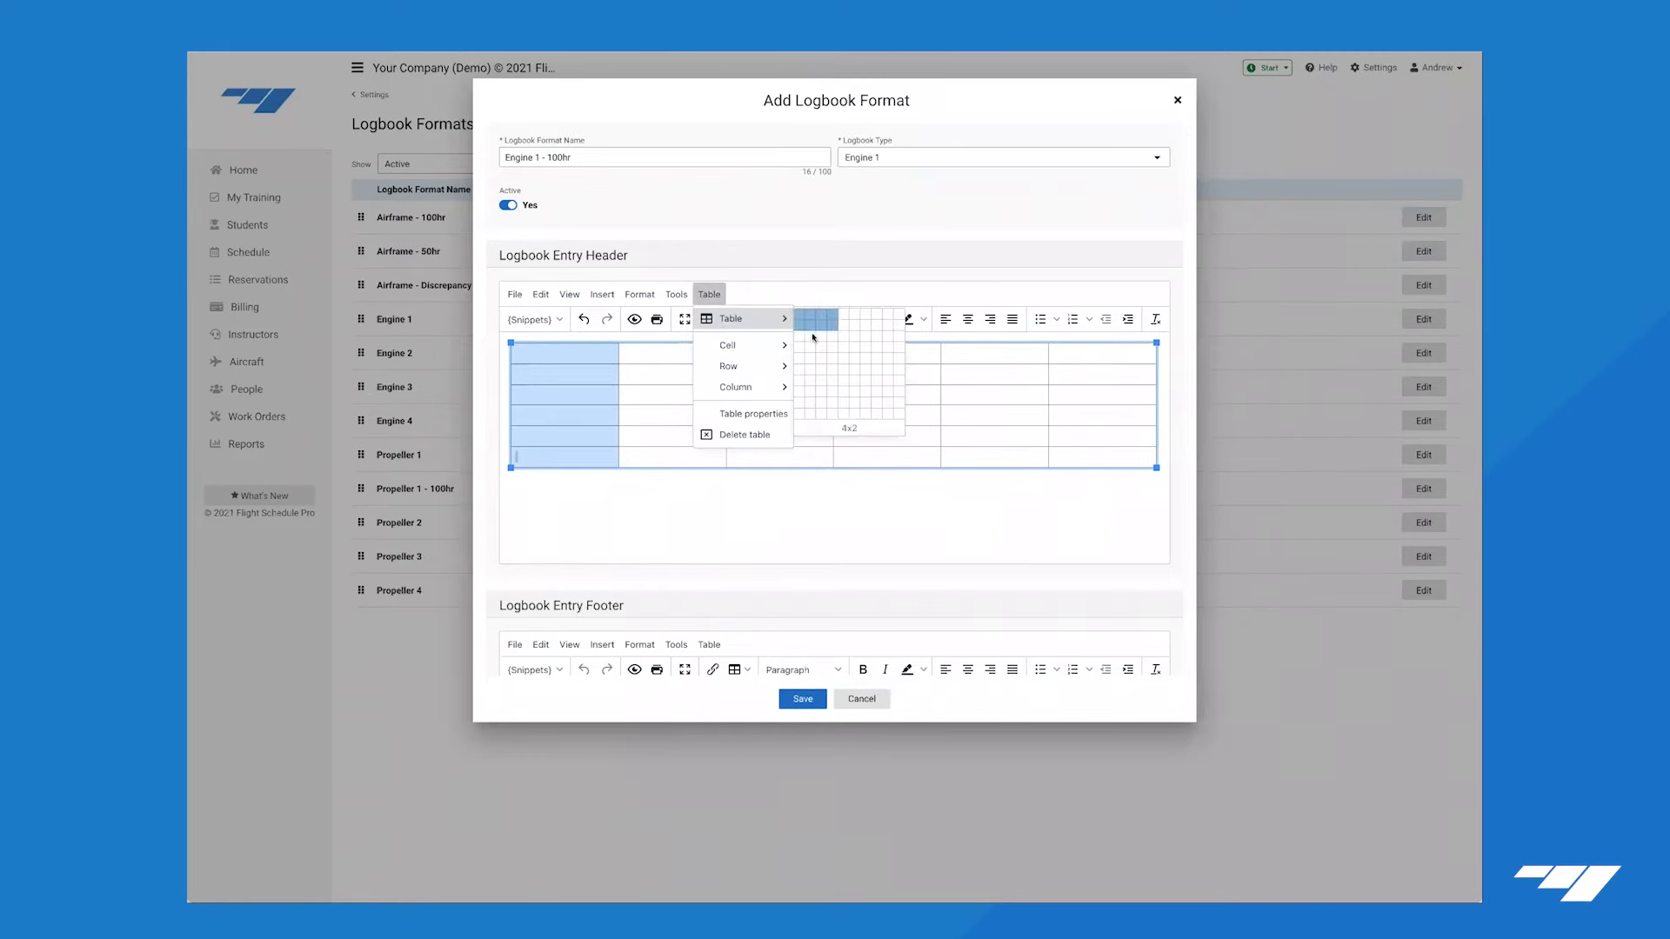
mouse_move(767, 346)
left_click(828, 368)
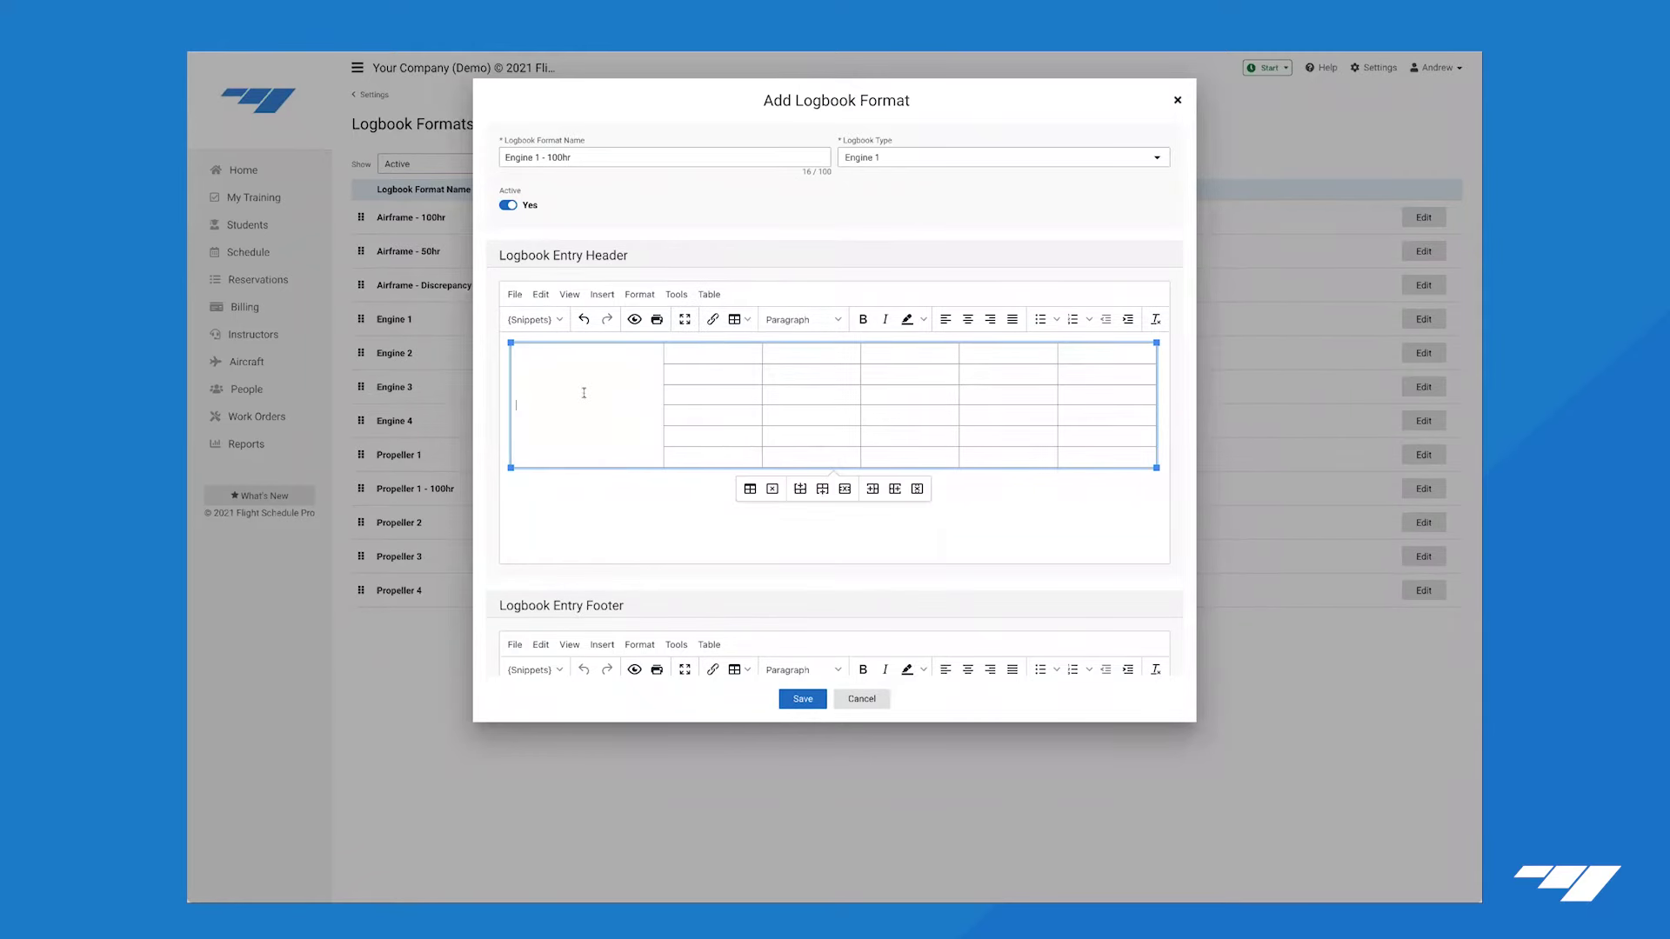
Insert the company logo image into the merged first-column cell and center it.
left_click(602, 294)
left_click(625, 319)
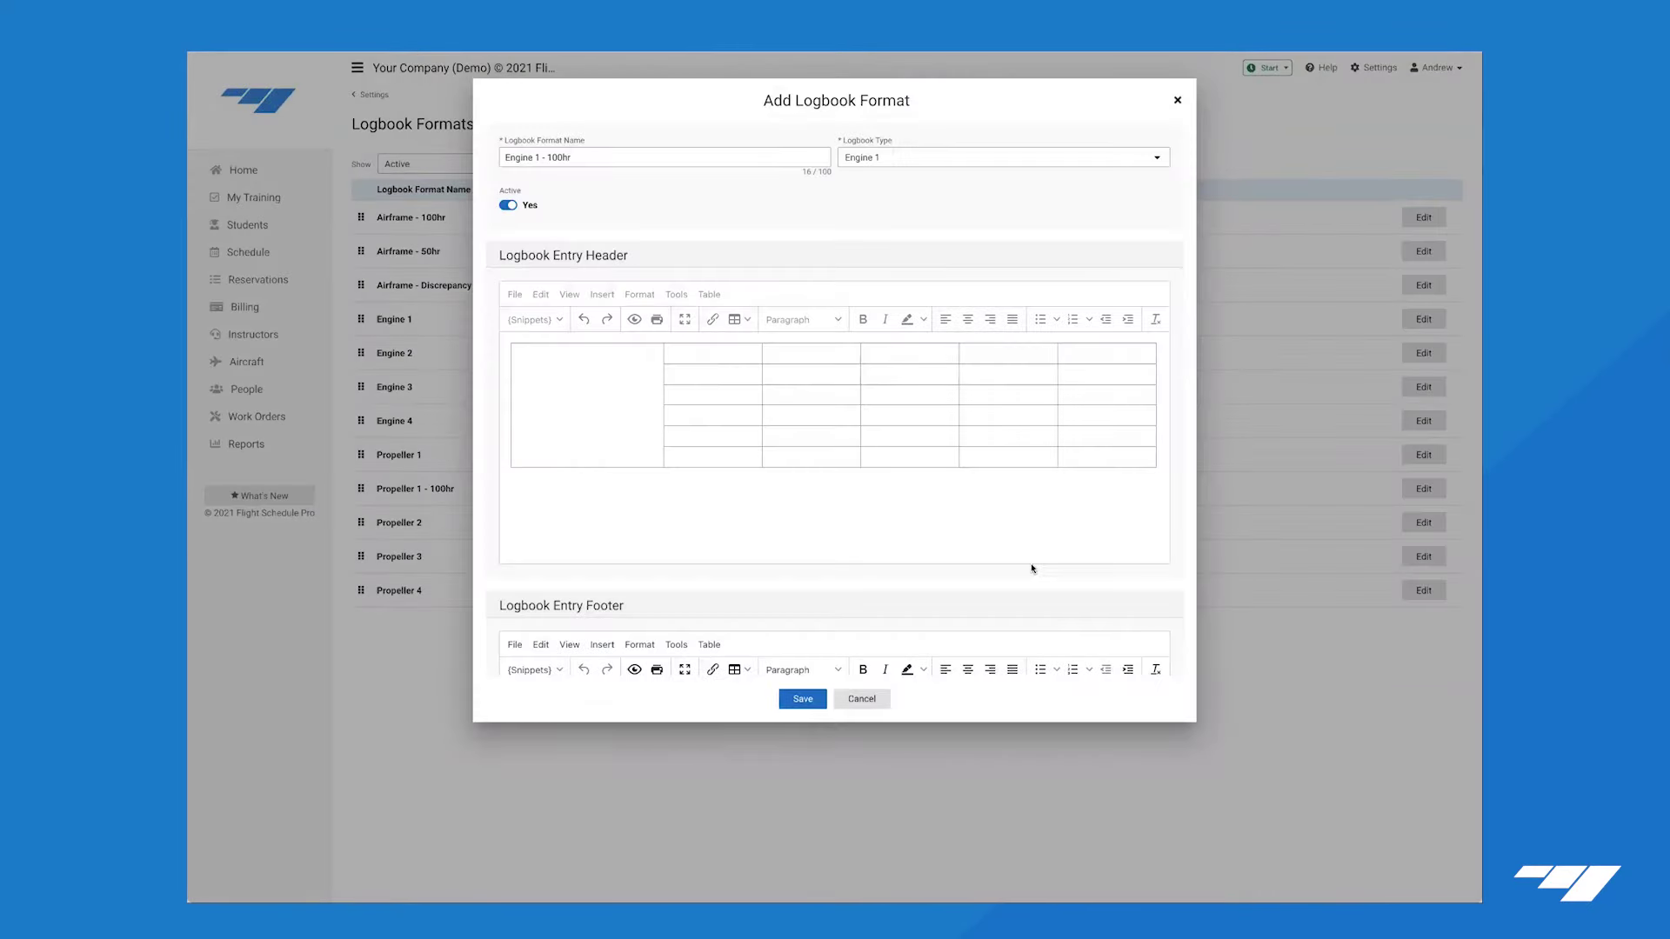
left_click(570, 407)
left_click(967, 320)
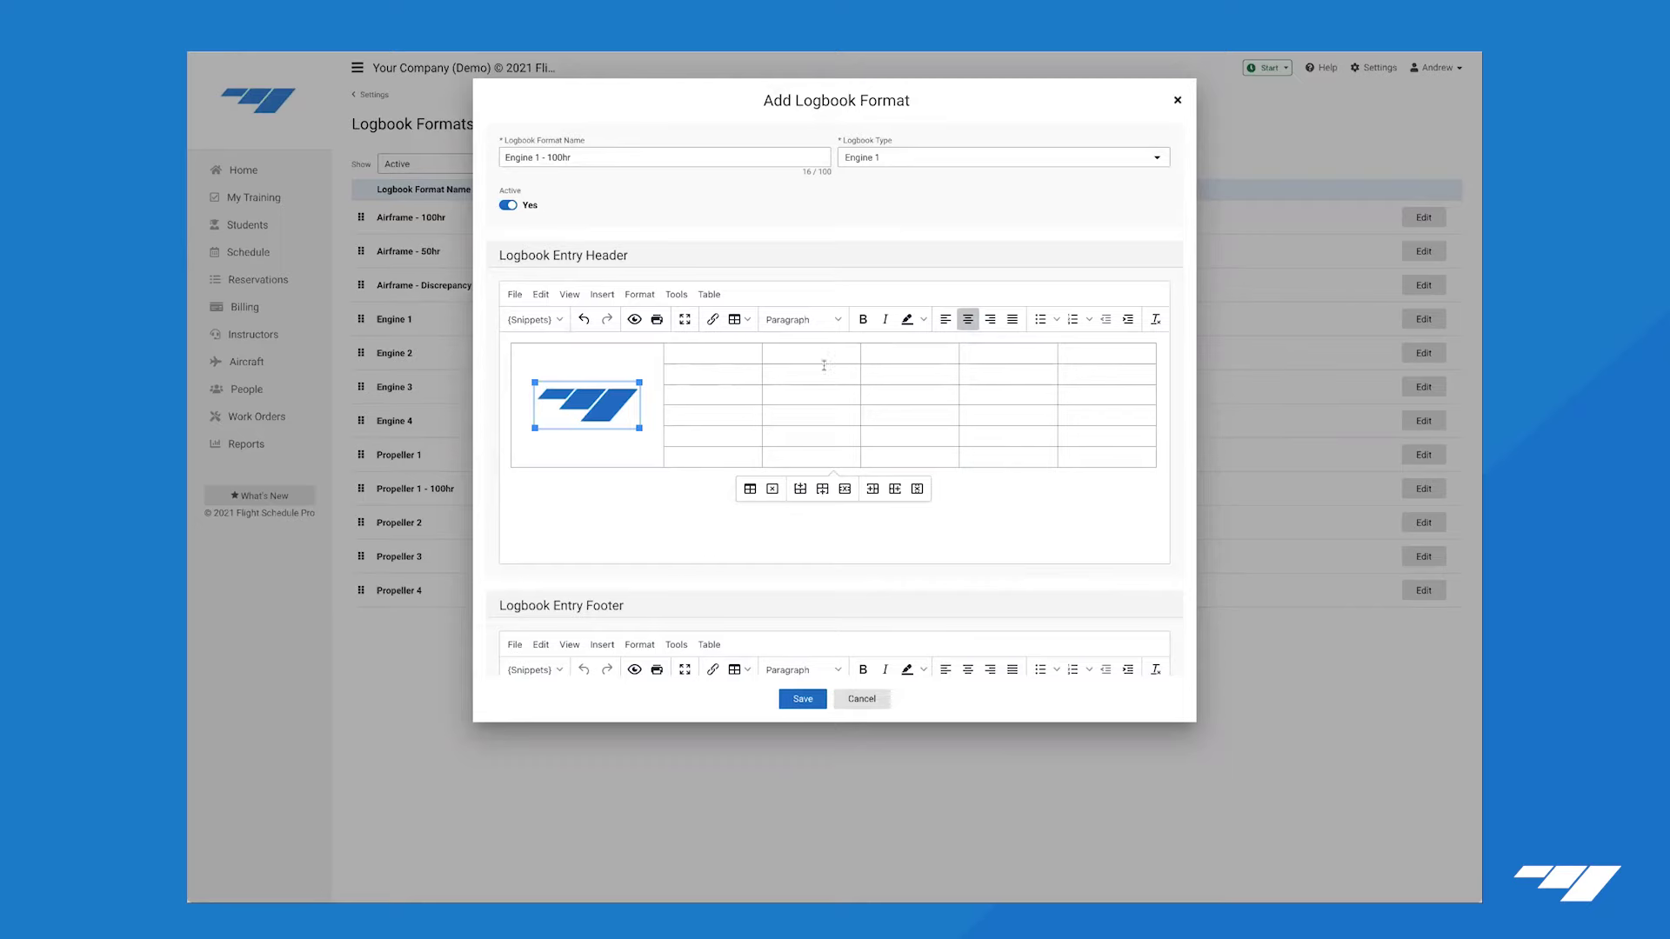
Merge all six cells of the header table's second column into one cell.
left_click_drag(719, 352, 698, 456)
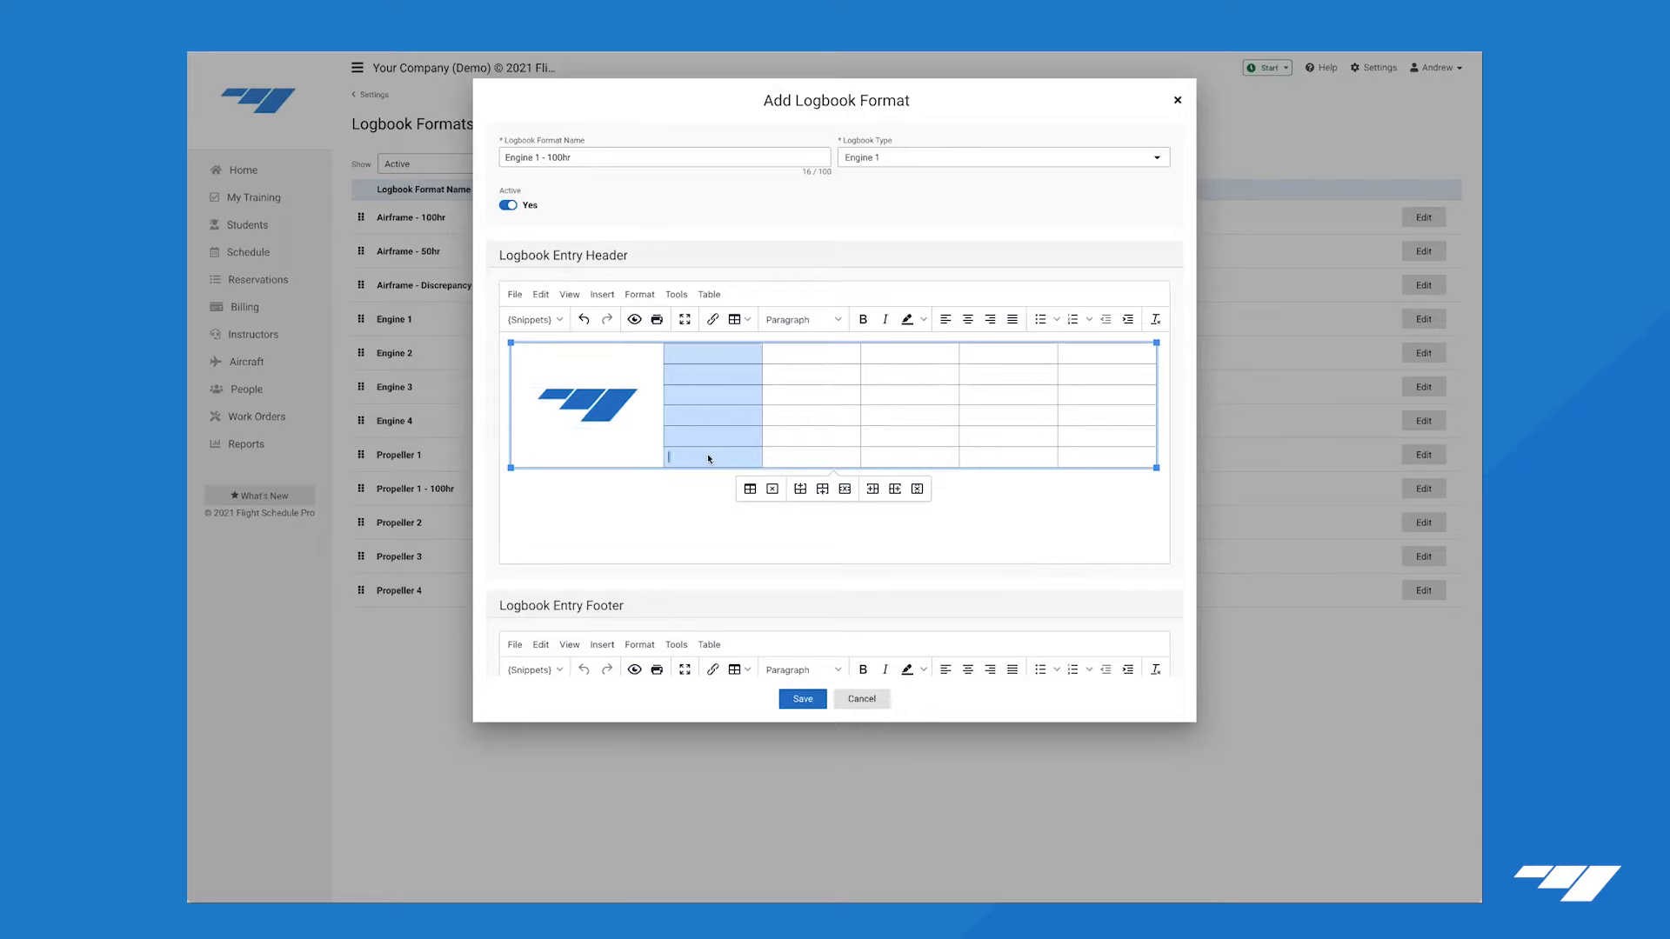
left_click(711, 296)
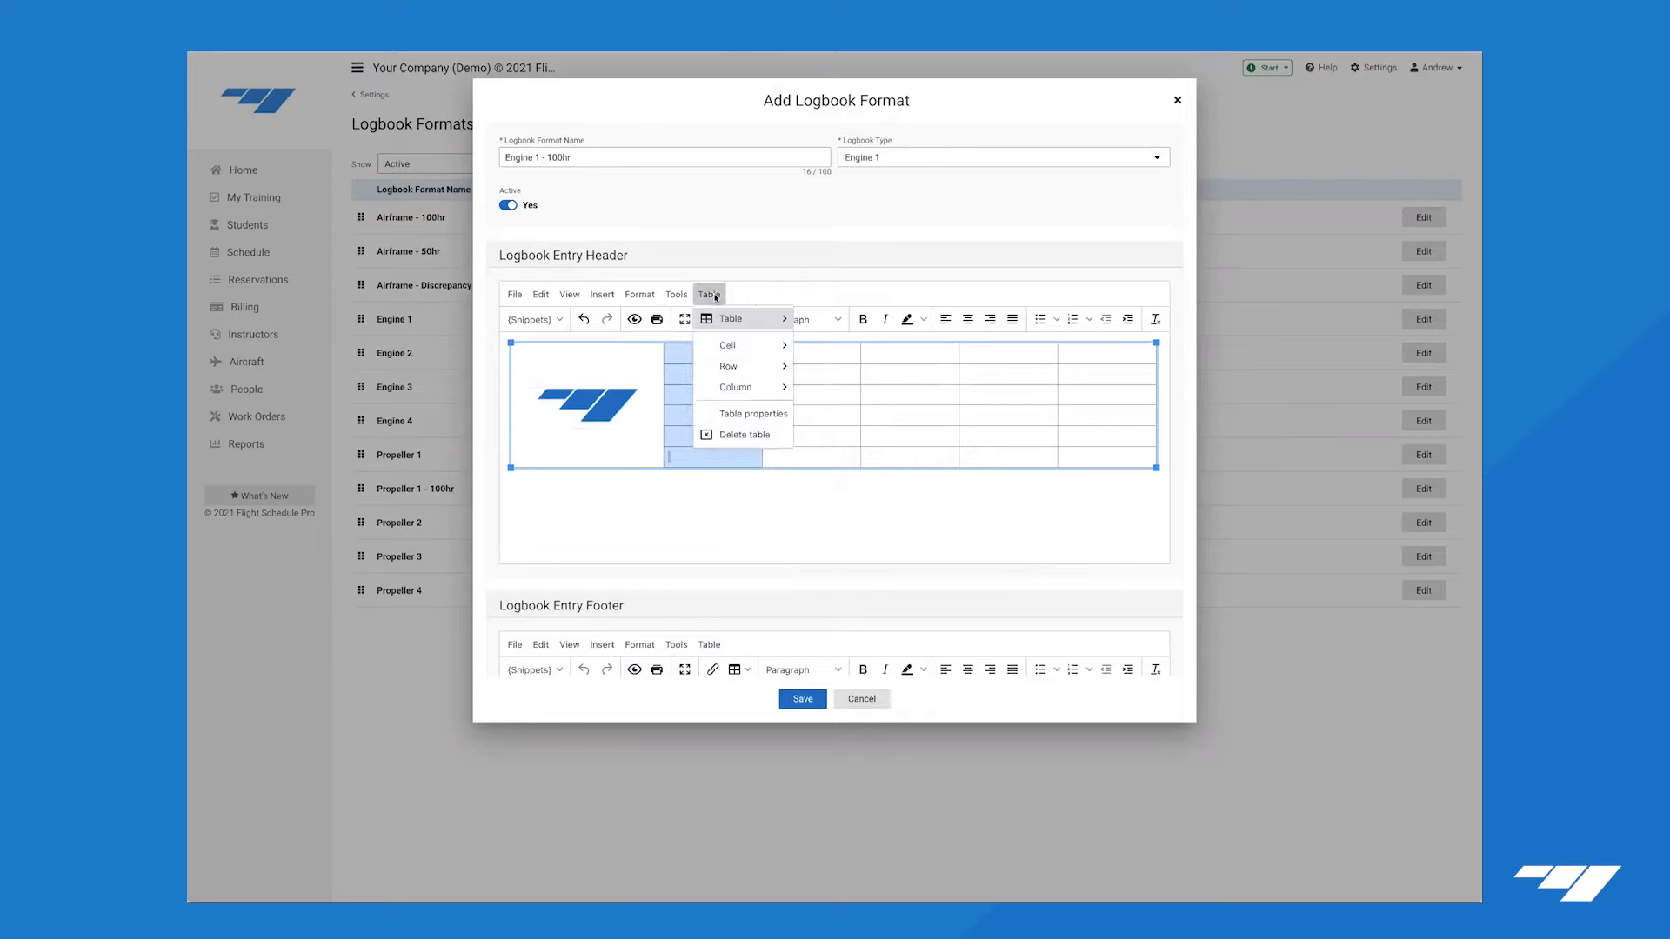
mouse_move(727, 345)
left_click(831, 367)
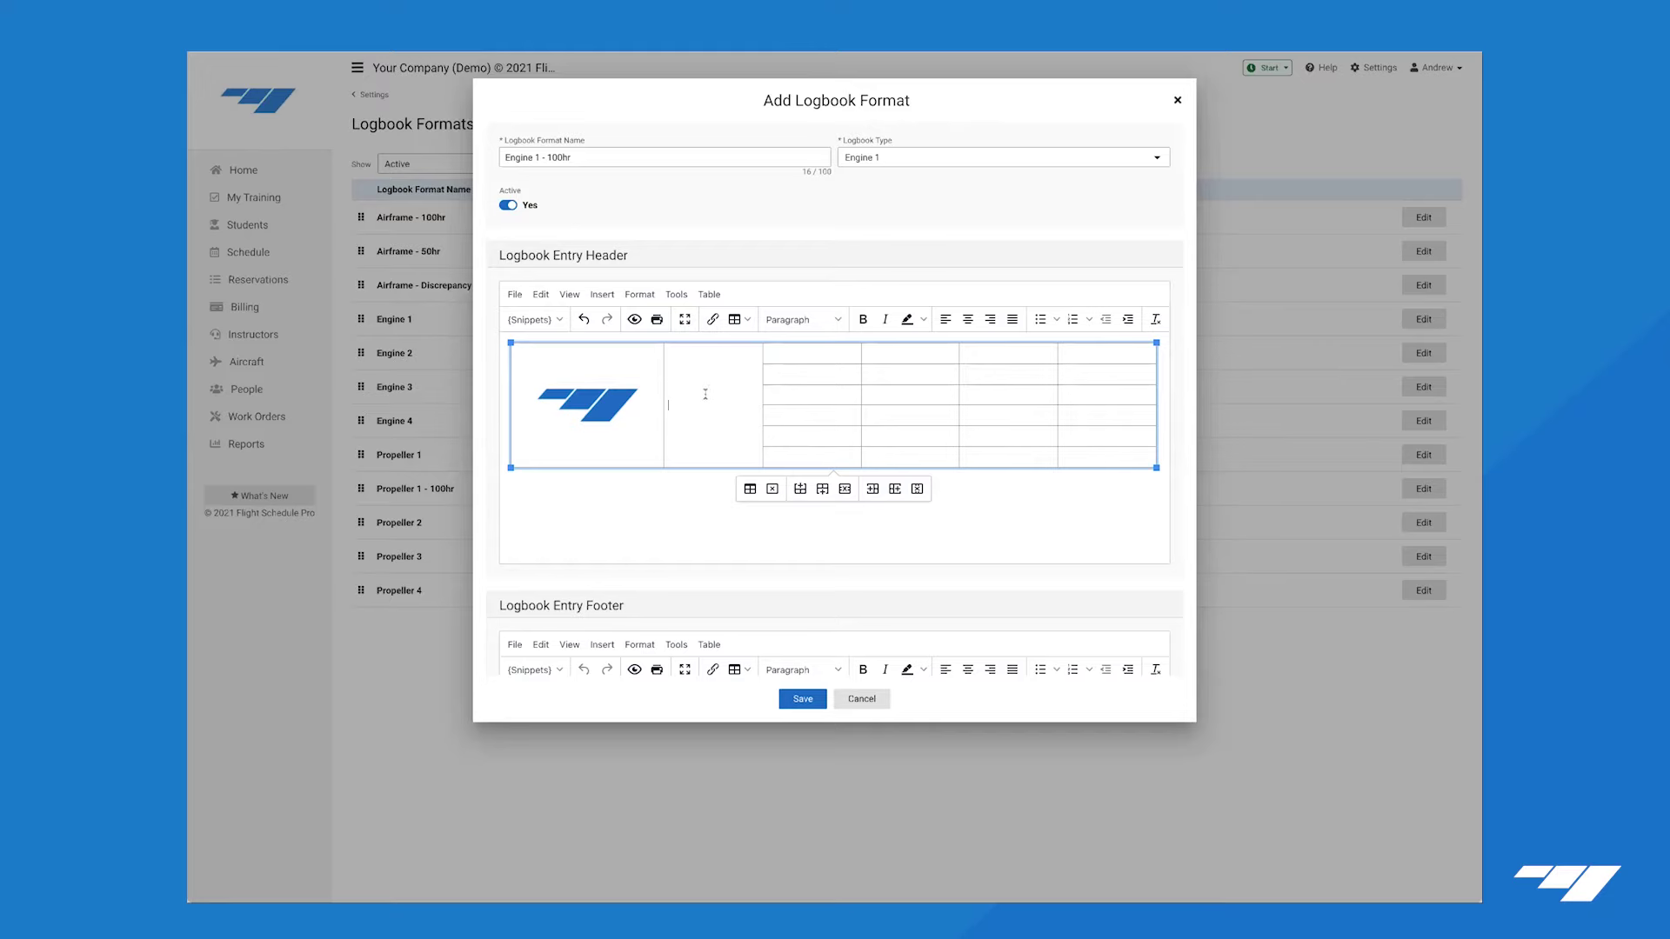
Insert the MX Location Name and MX Location Address Line 1 snippets on separate lines in the merged second-column cell.
left_click(561, 321)
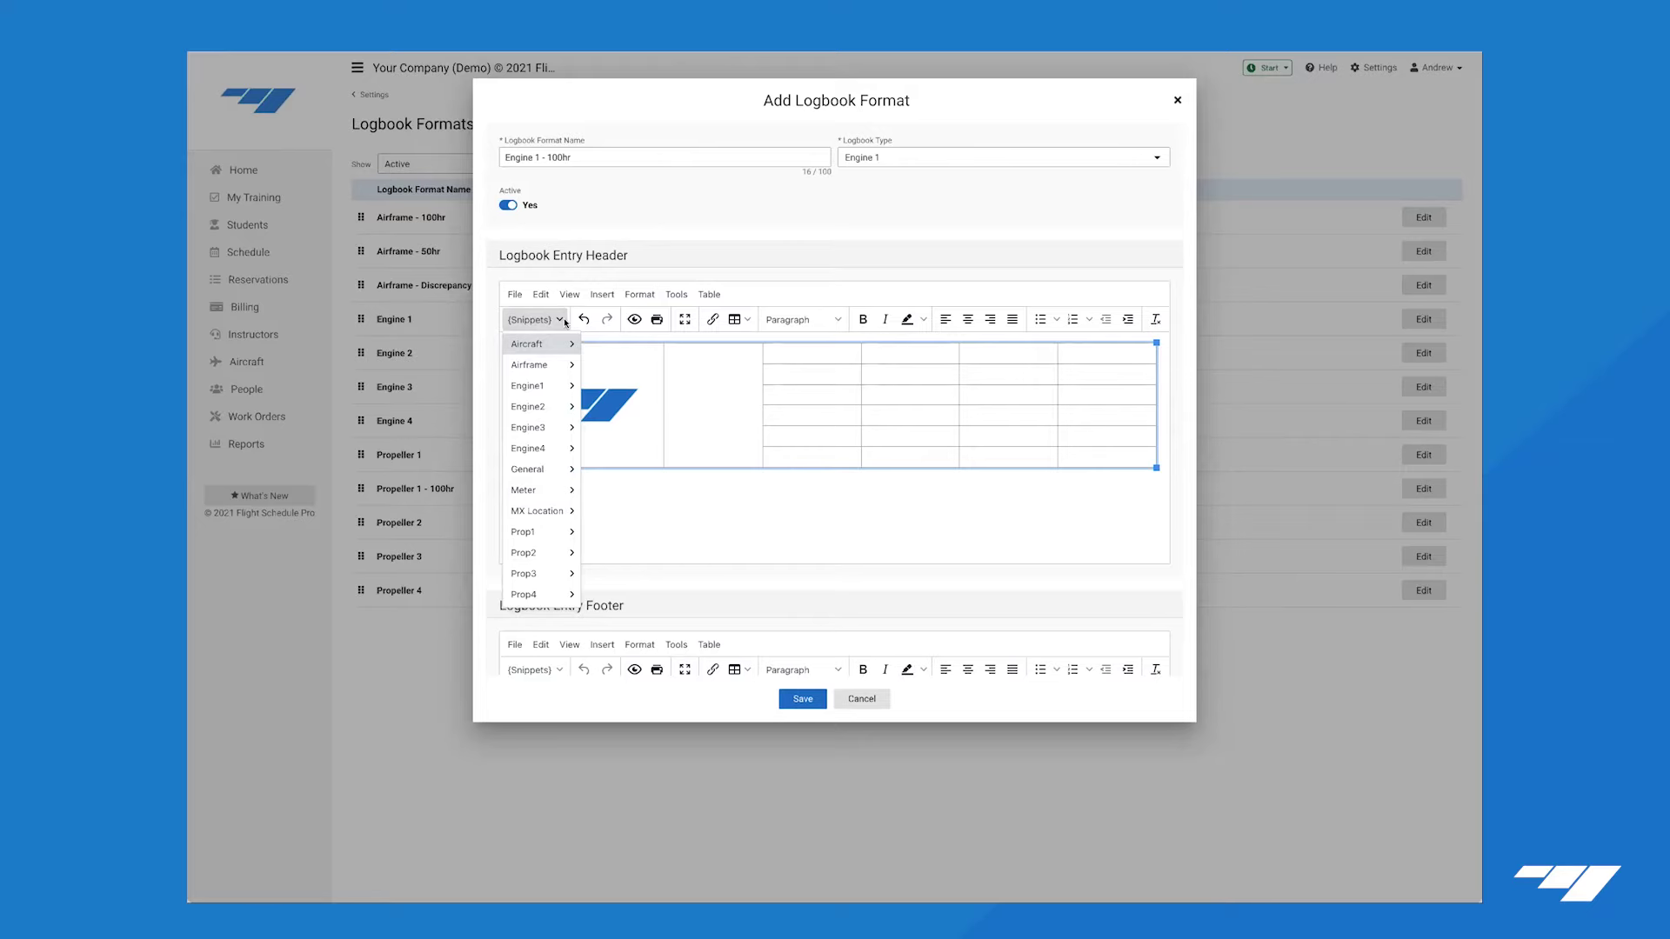
mouse_move(544, 512)
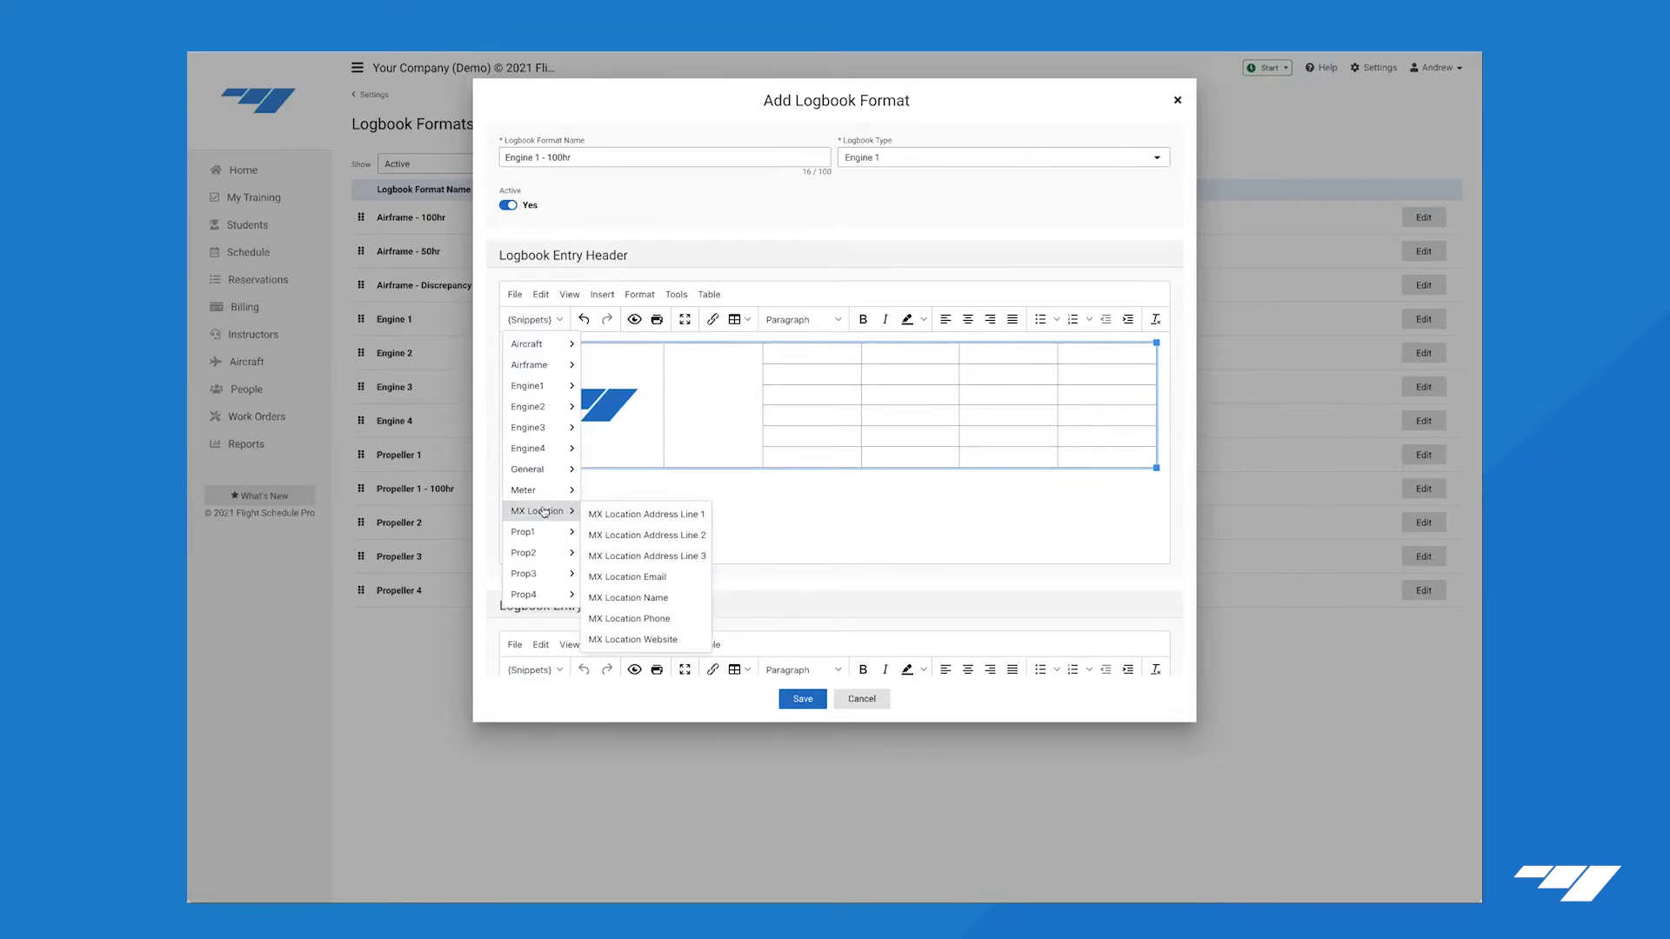
left_click(617, 599)
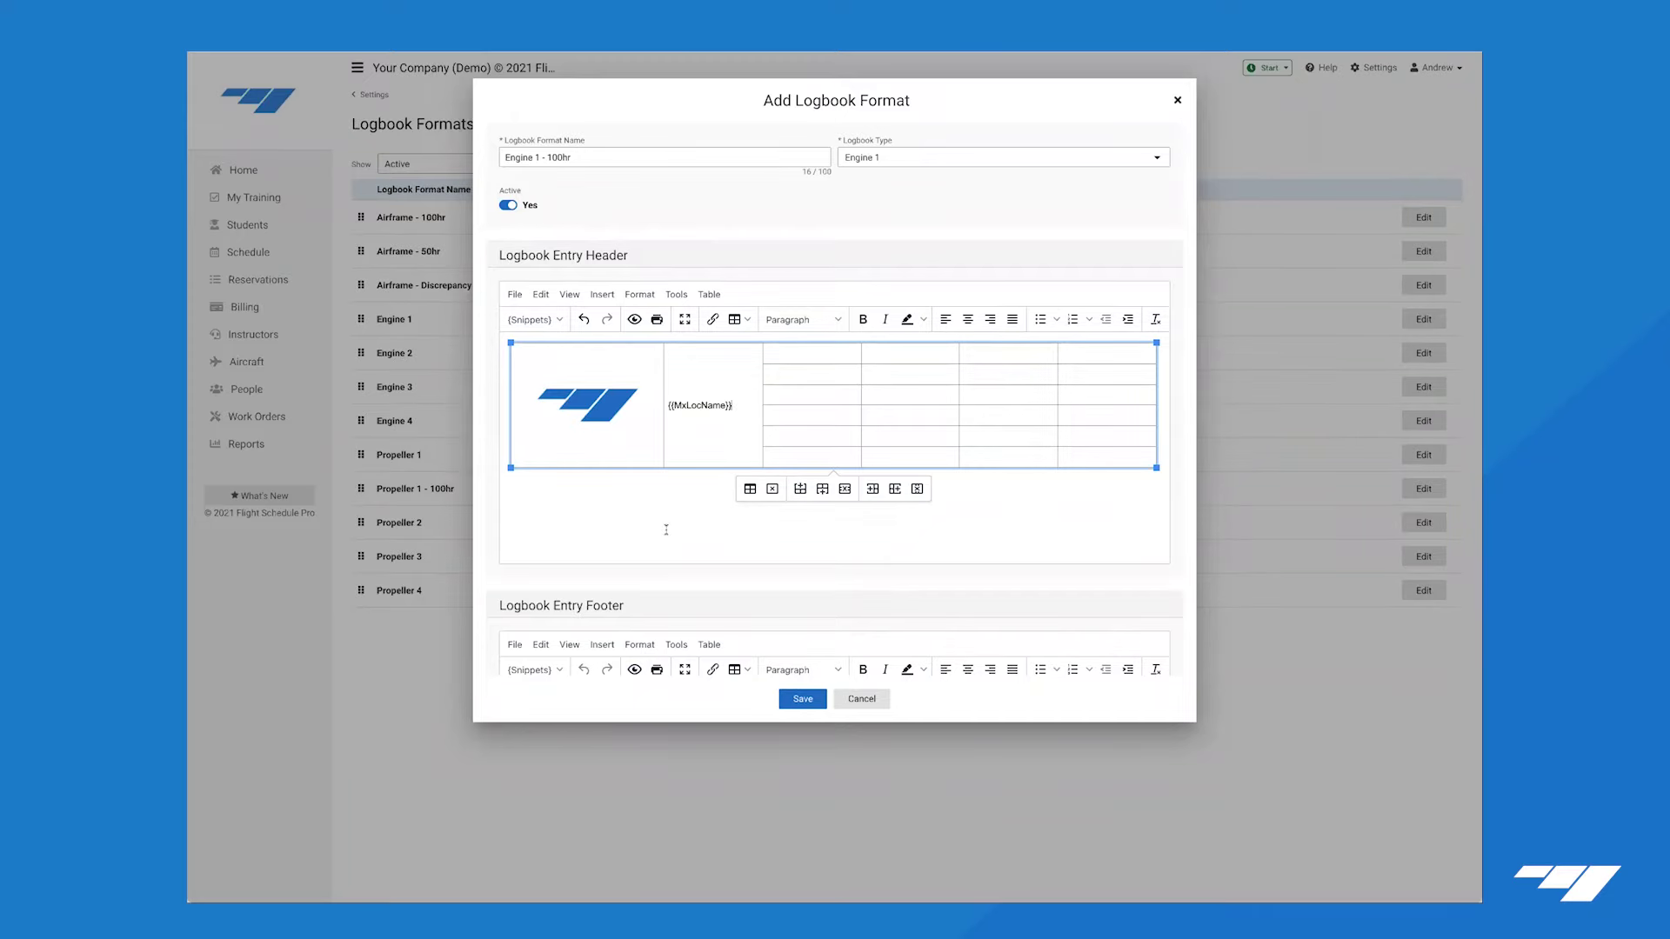
key("Return")
left_click(530, 319)
mouse_move(517, 521)
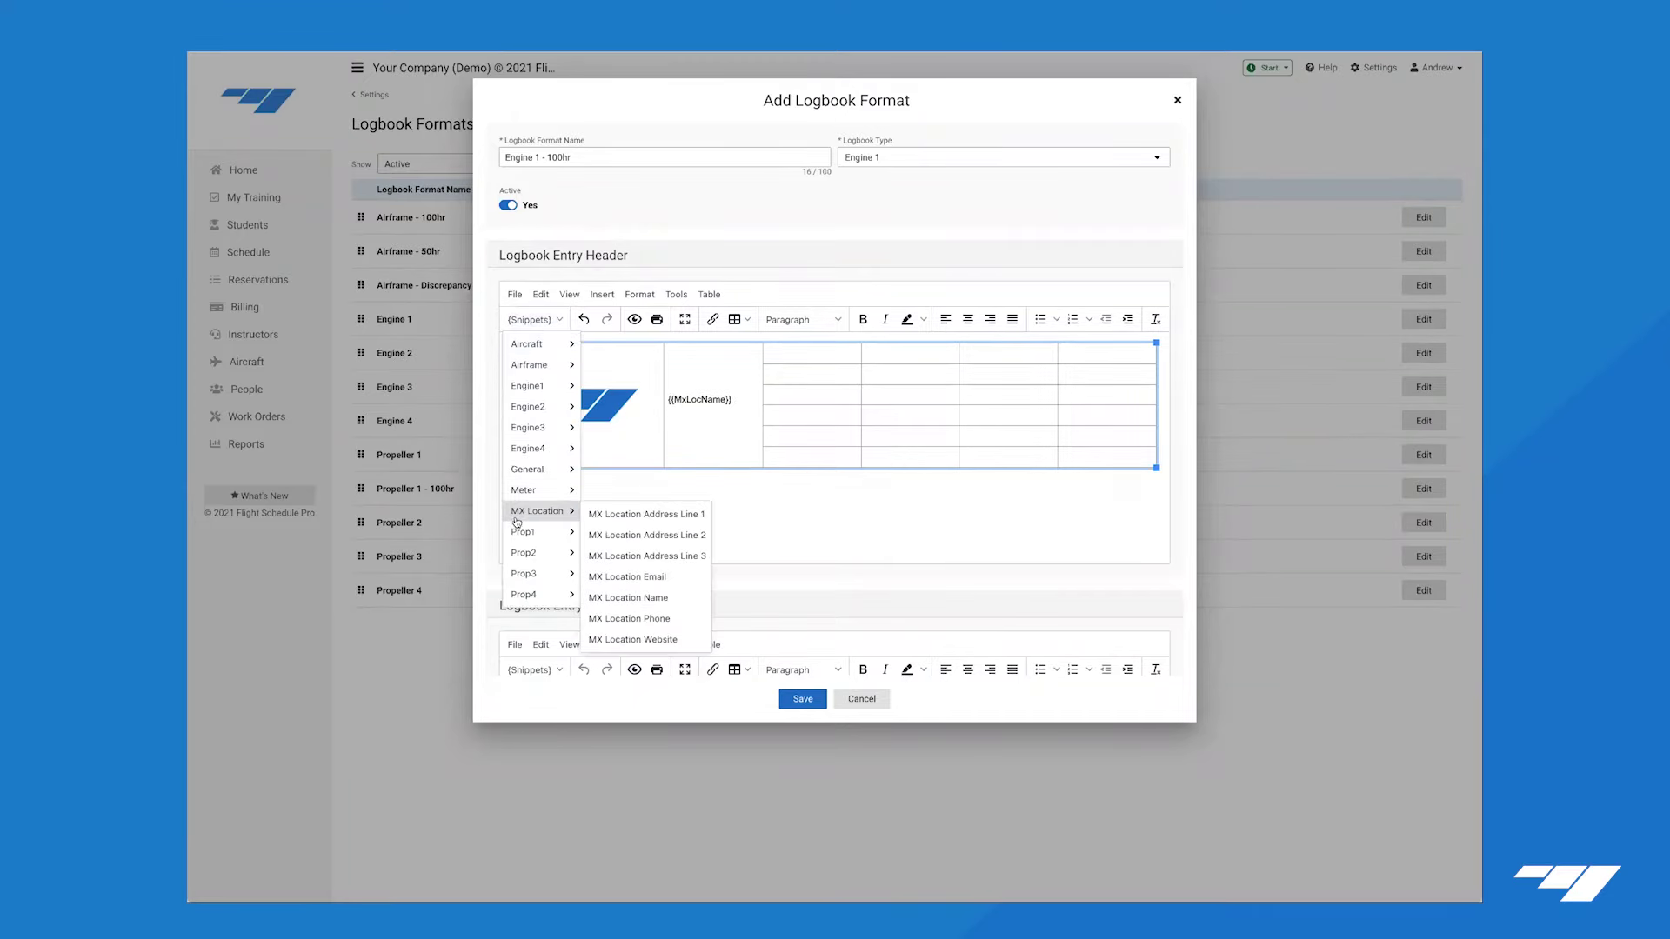
left_click(651, 516)
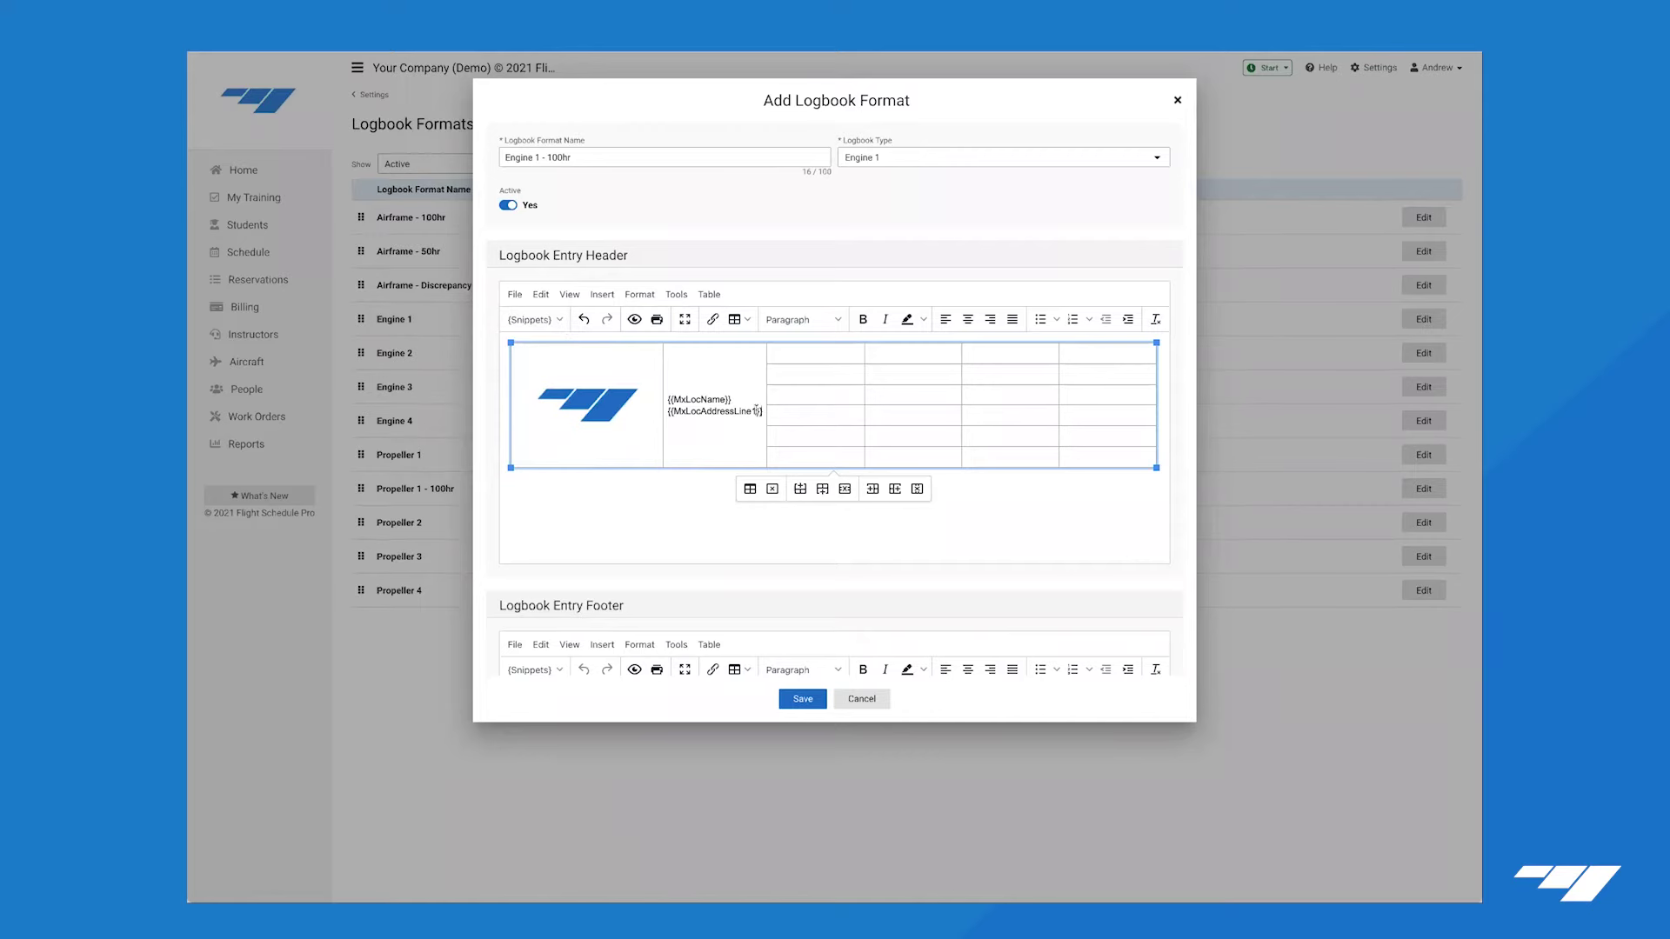
Add the MX Location Address Line 2 and Address Line 3 snippets on new lines below Address Line 1.
key("Return")
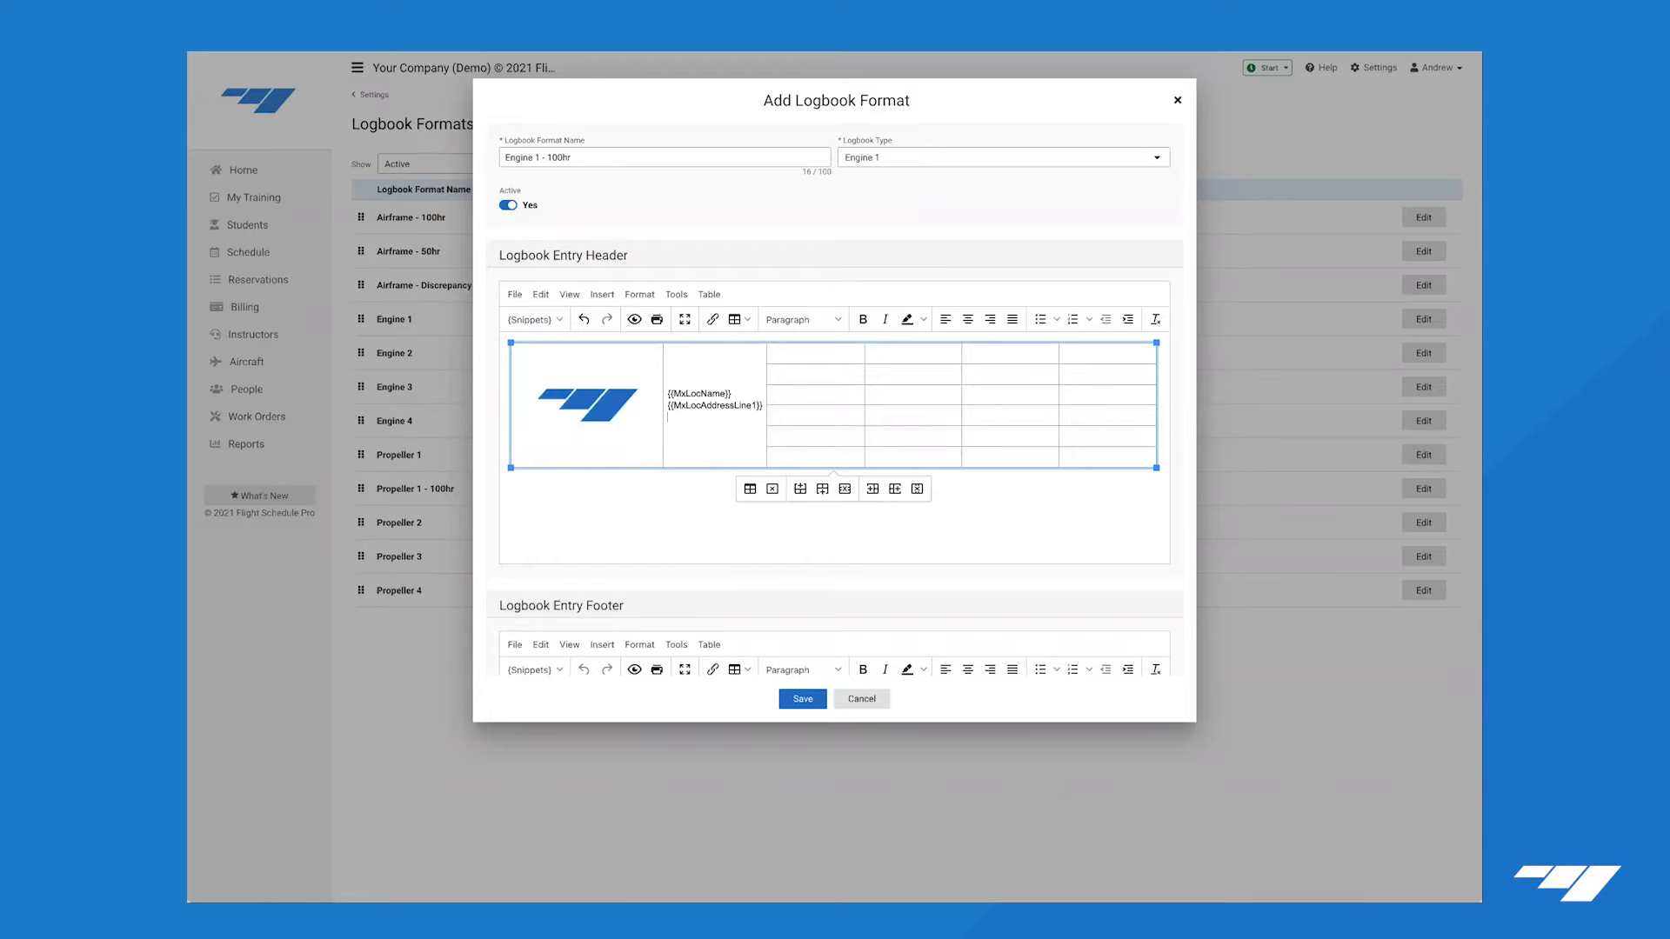
type("{")
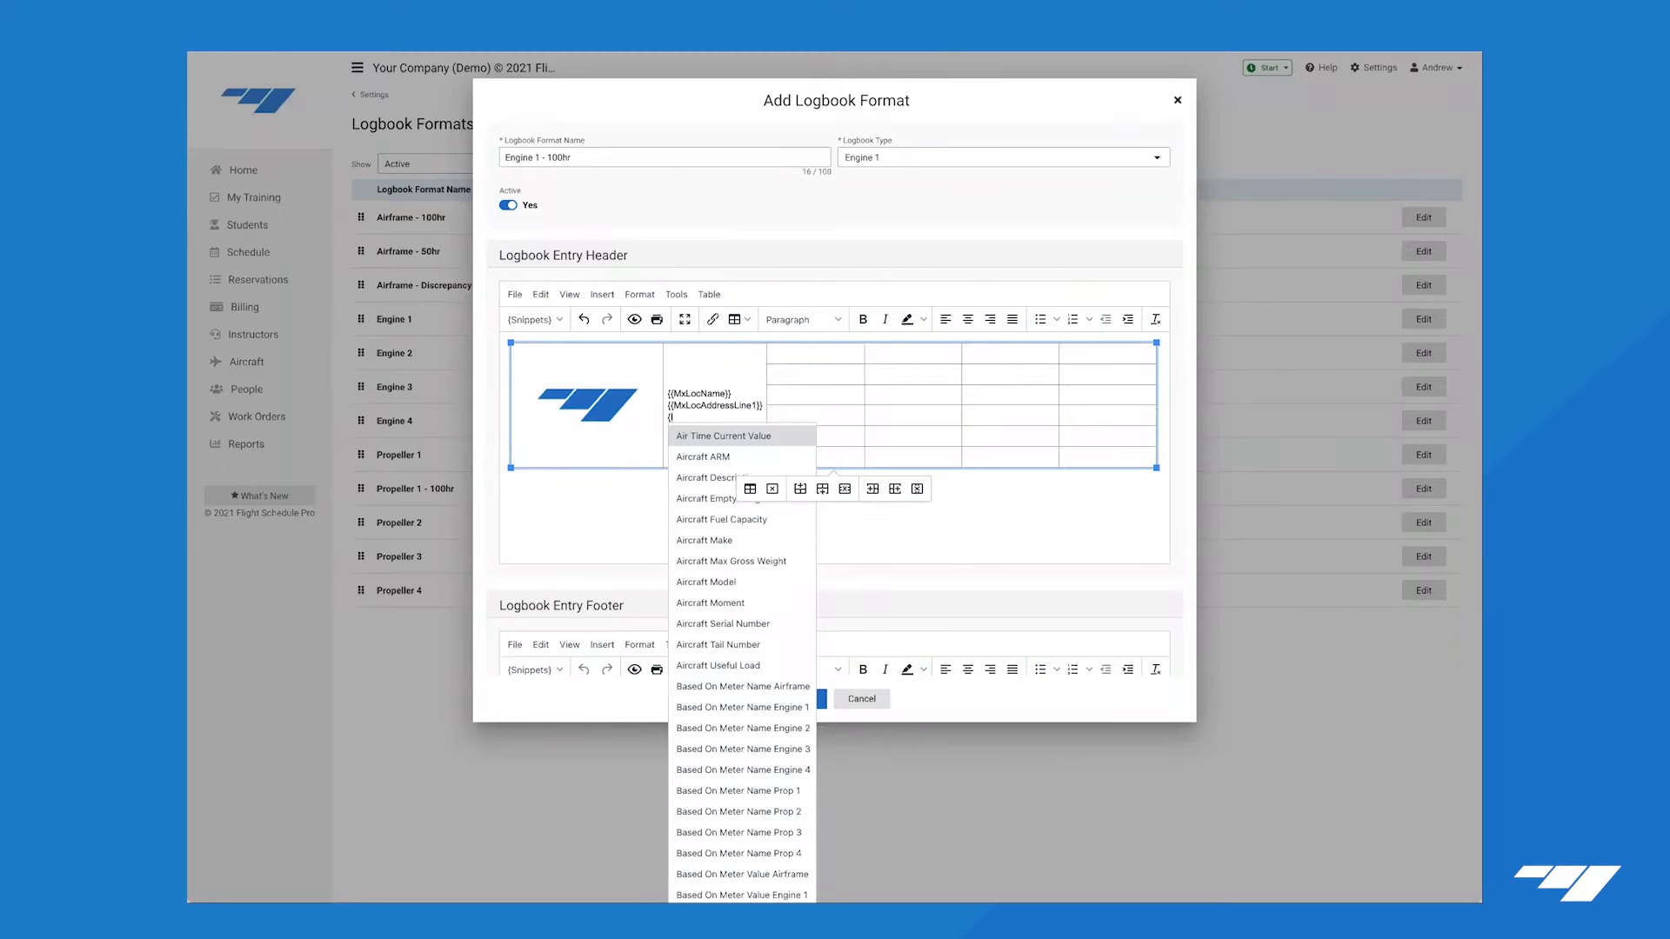
type("loc")
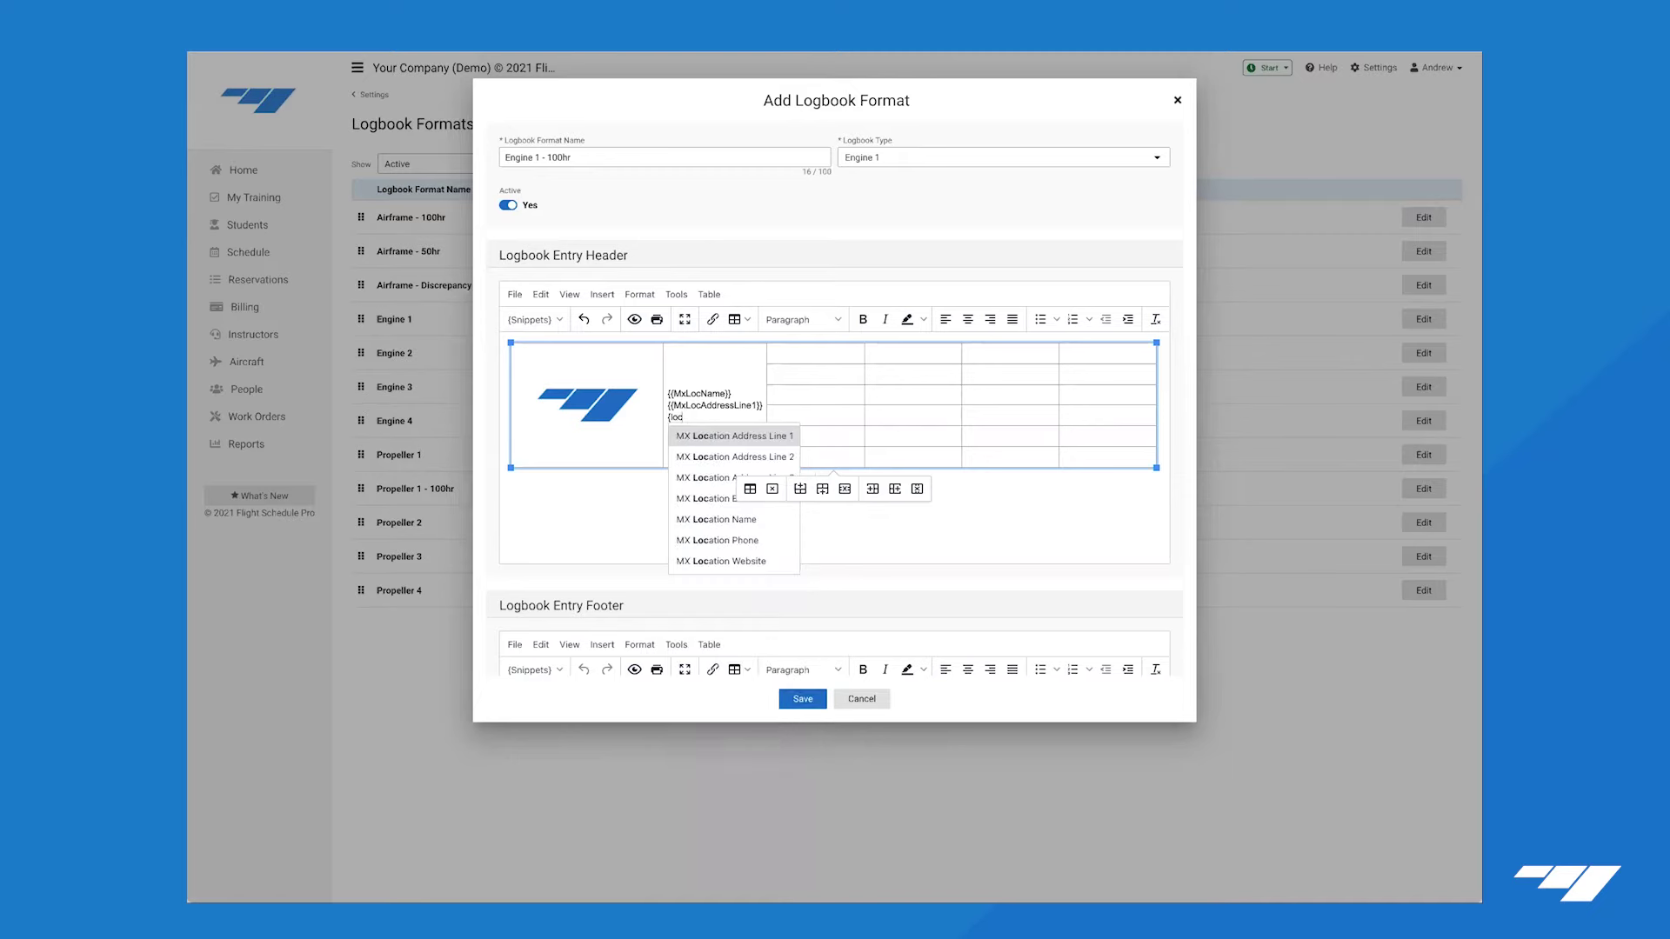
left_click(703, 458)
key("Return")
type("{")
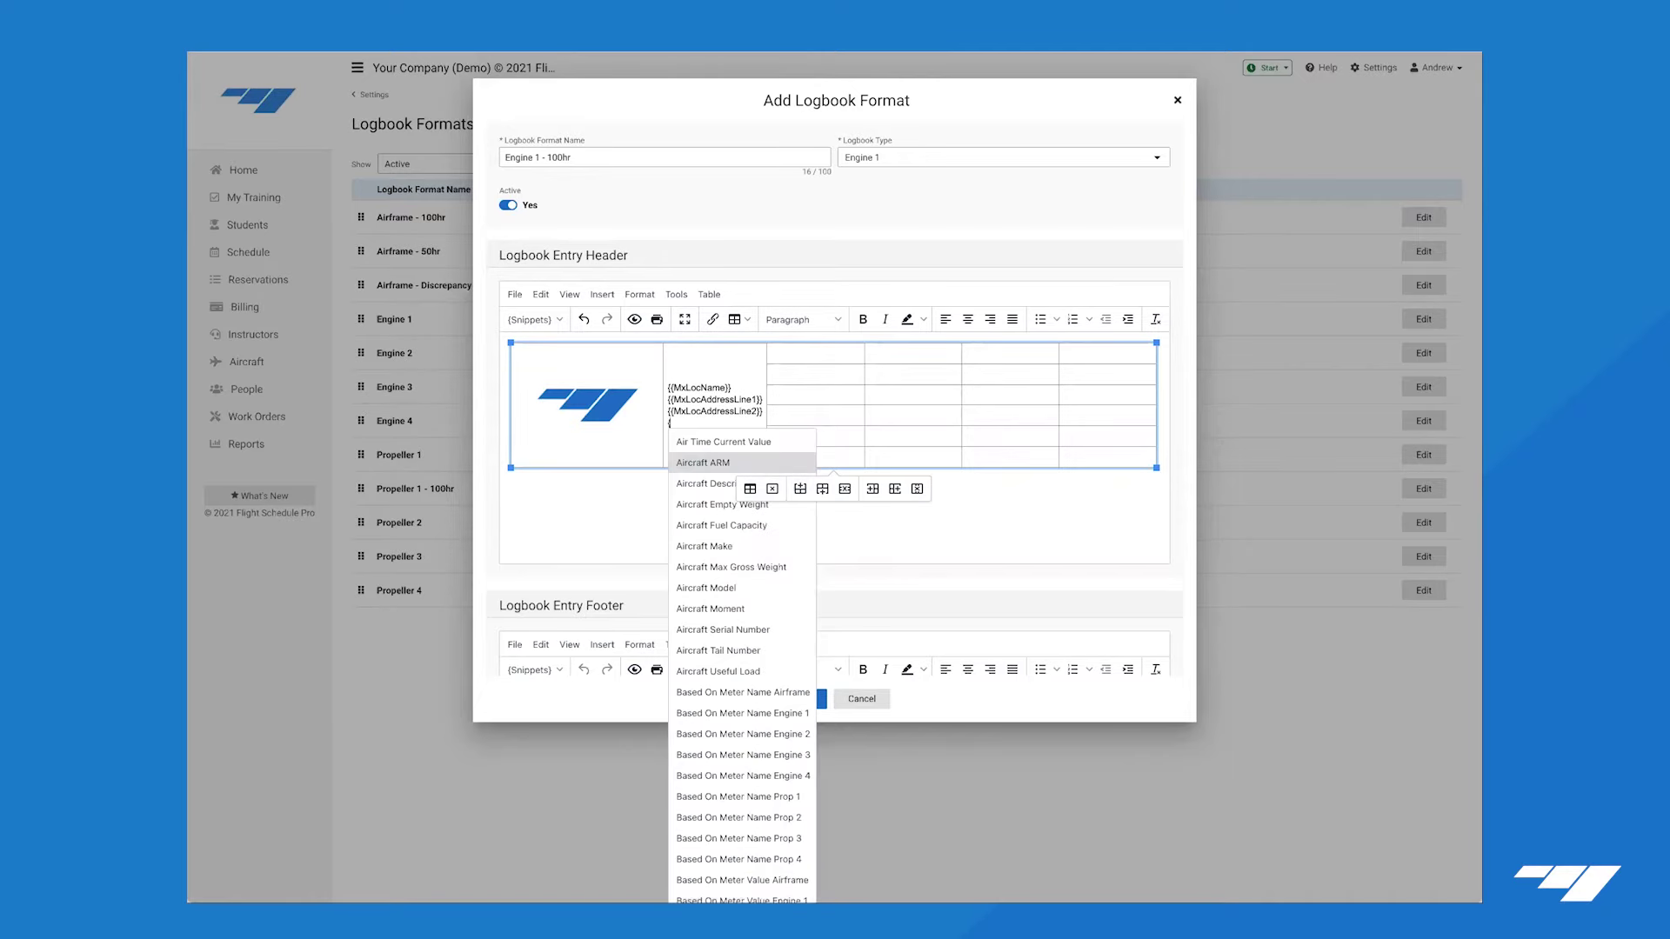
type("loc")
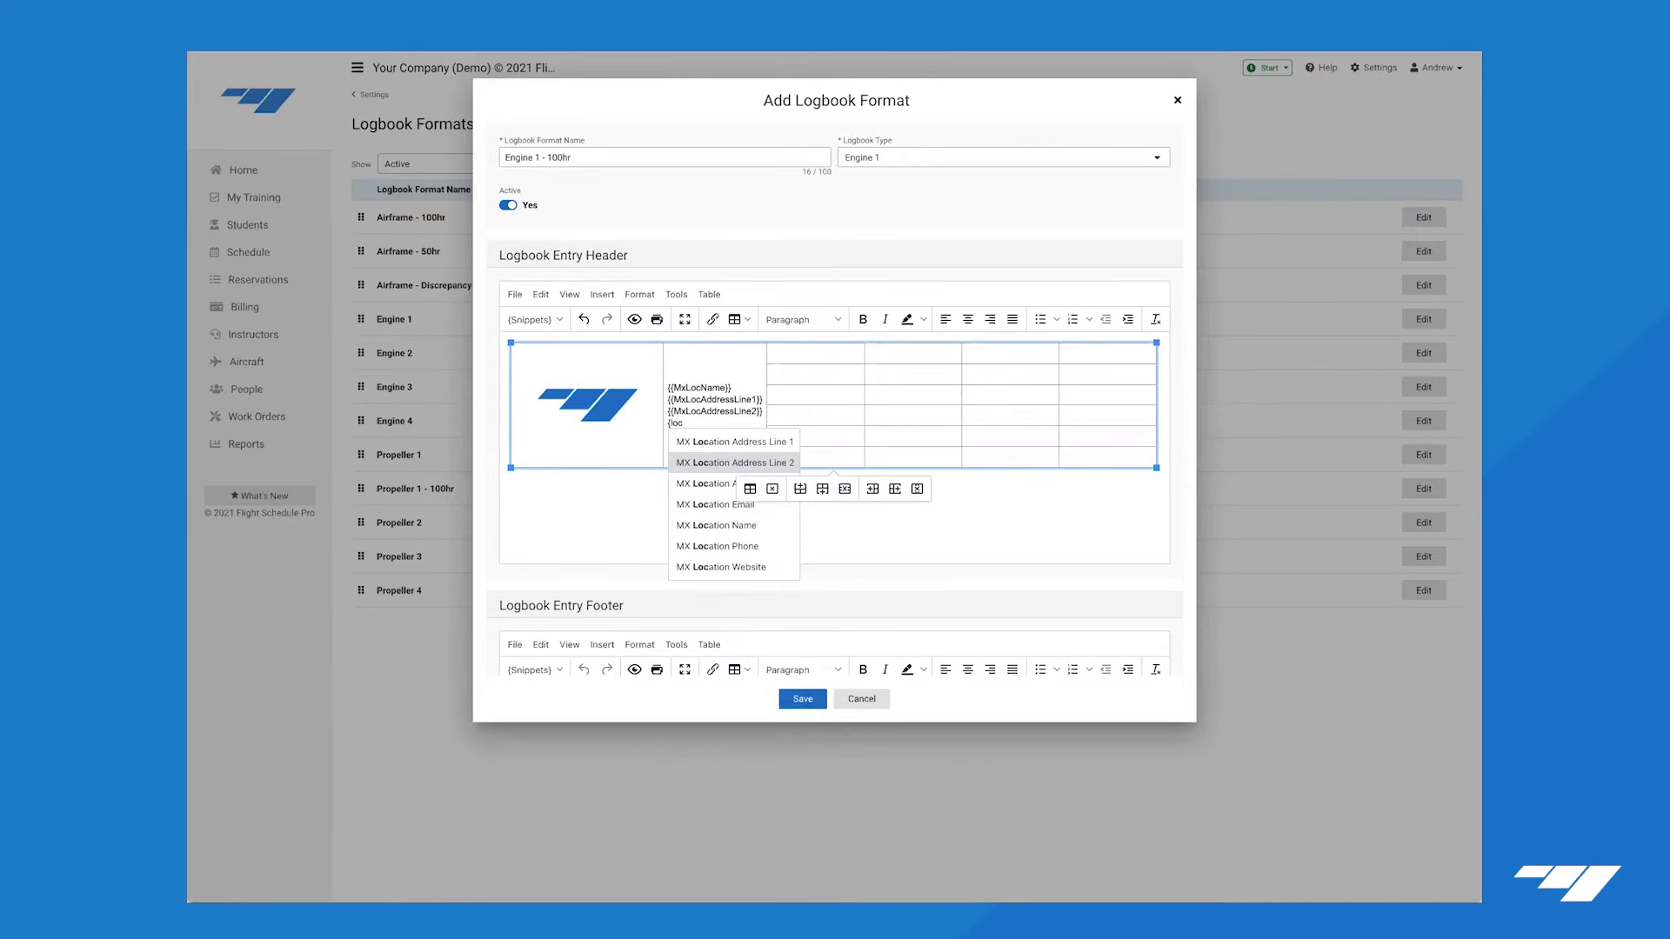
key("Down")
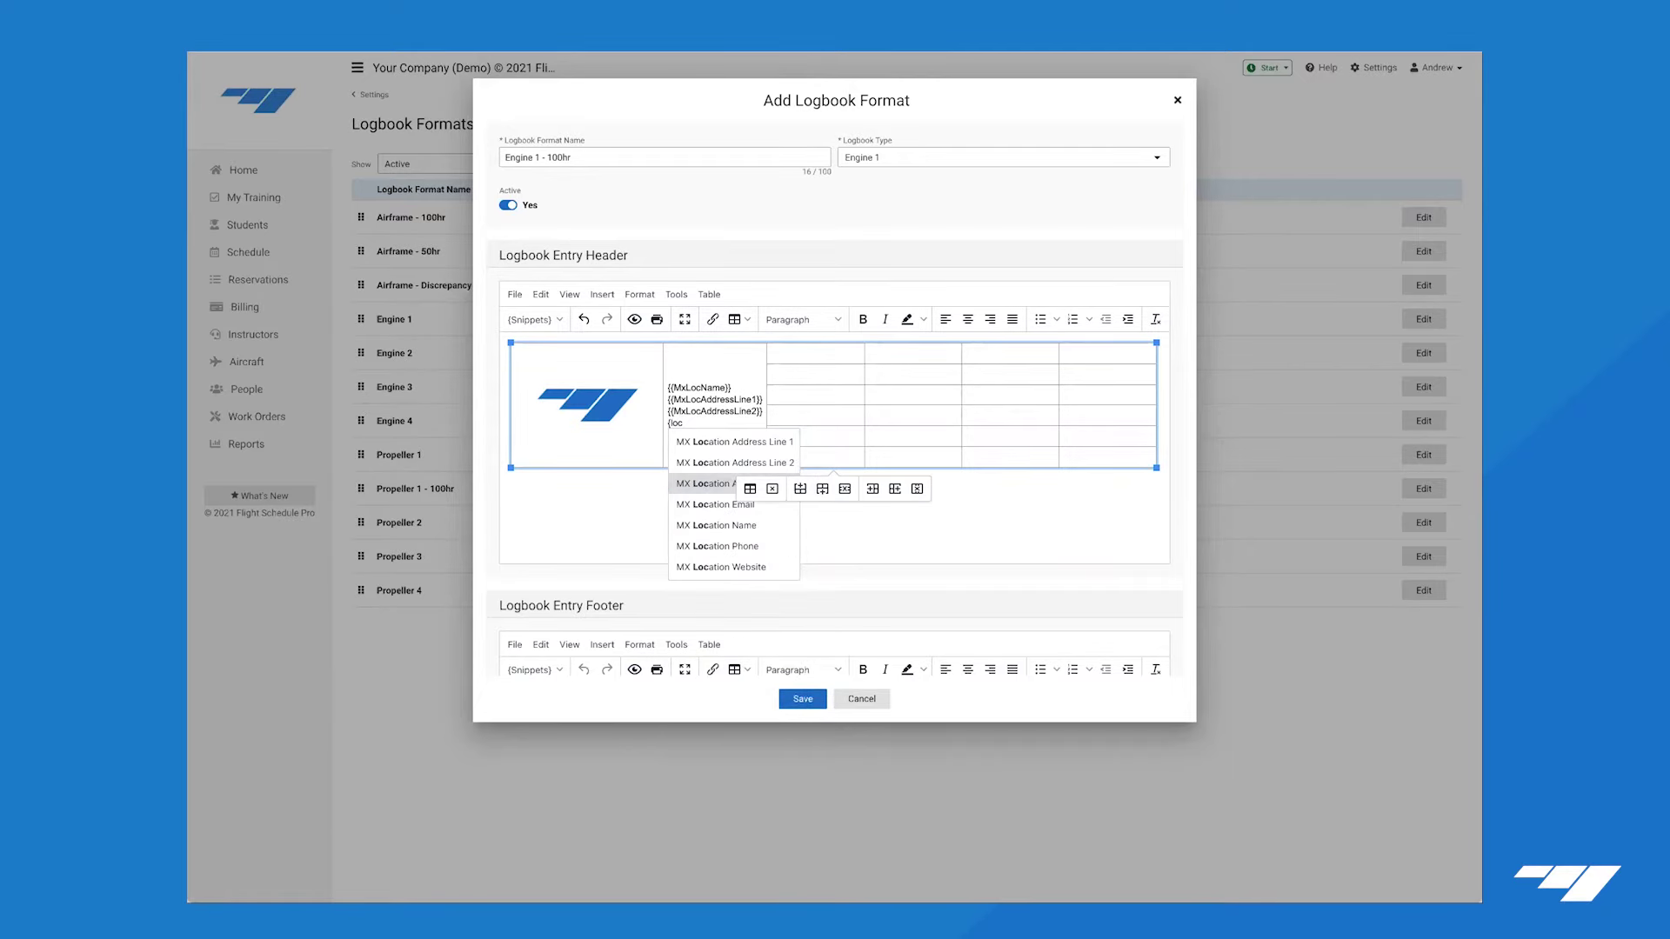
key("Return")
key("Return")
Add the MX Location Phone, Email and Website snippets on separate lines below the address snippets.
type("{pho")
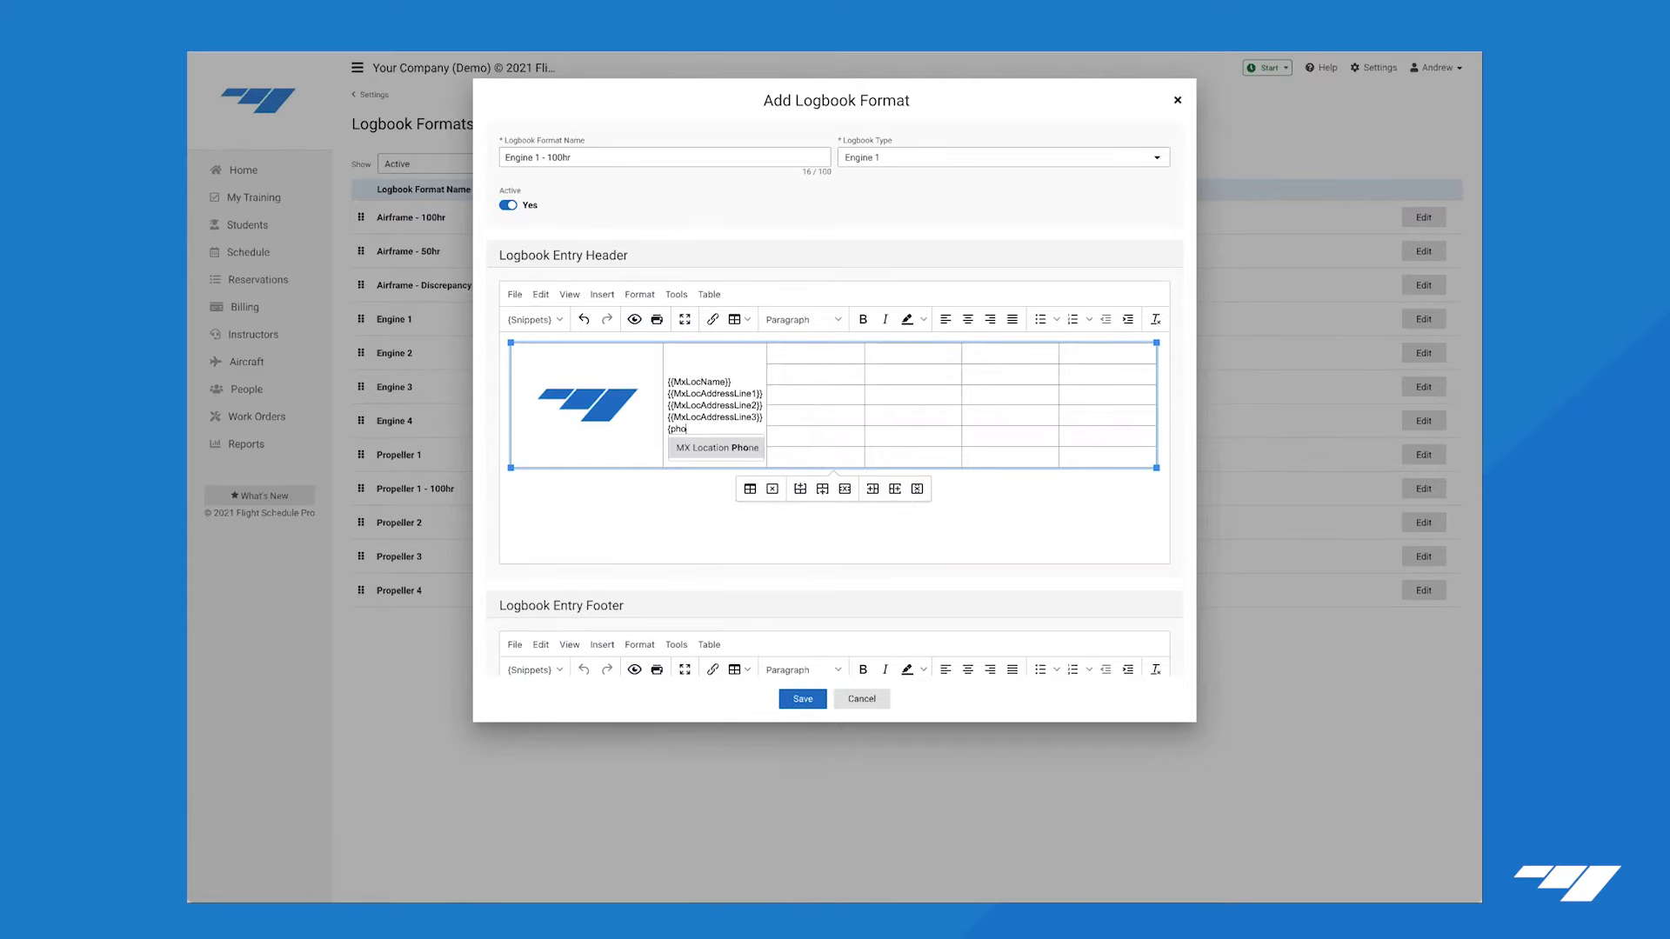
key("Return")
key("Return")
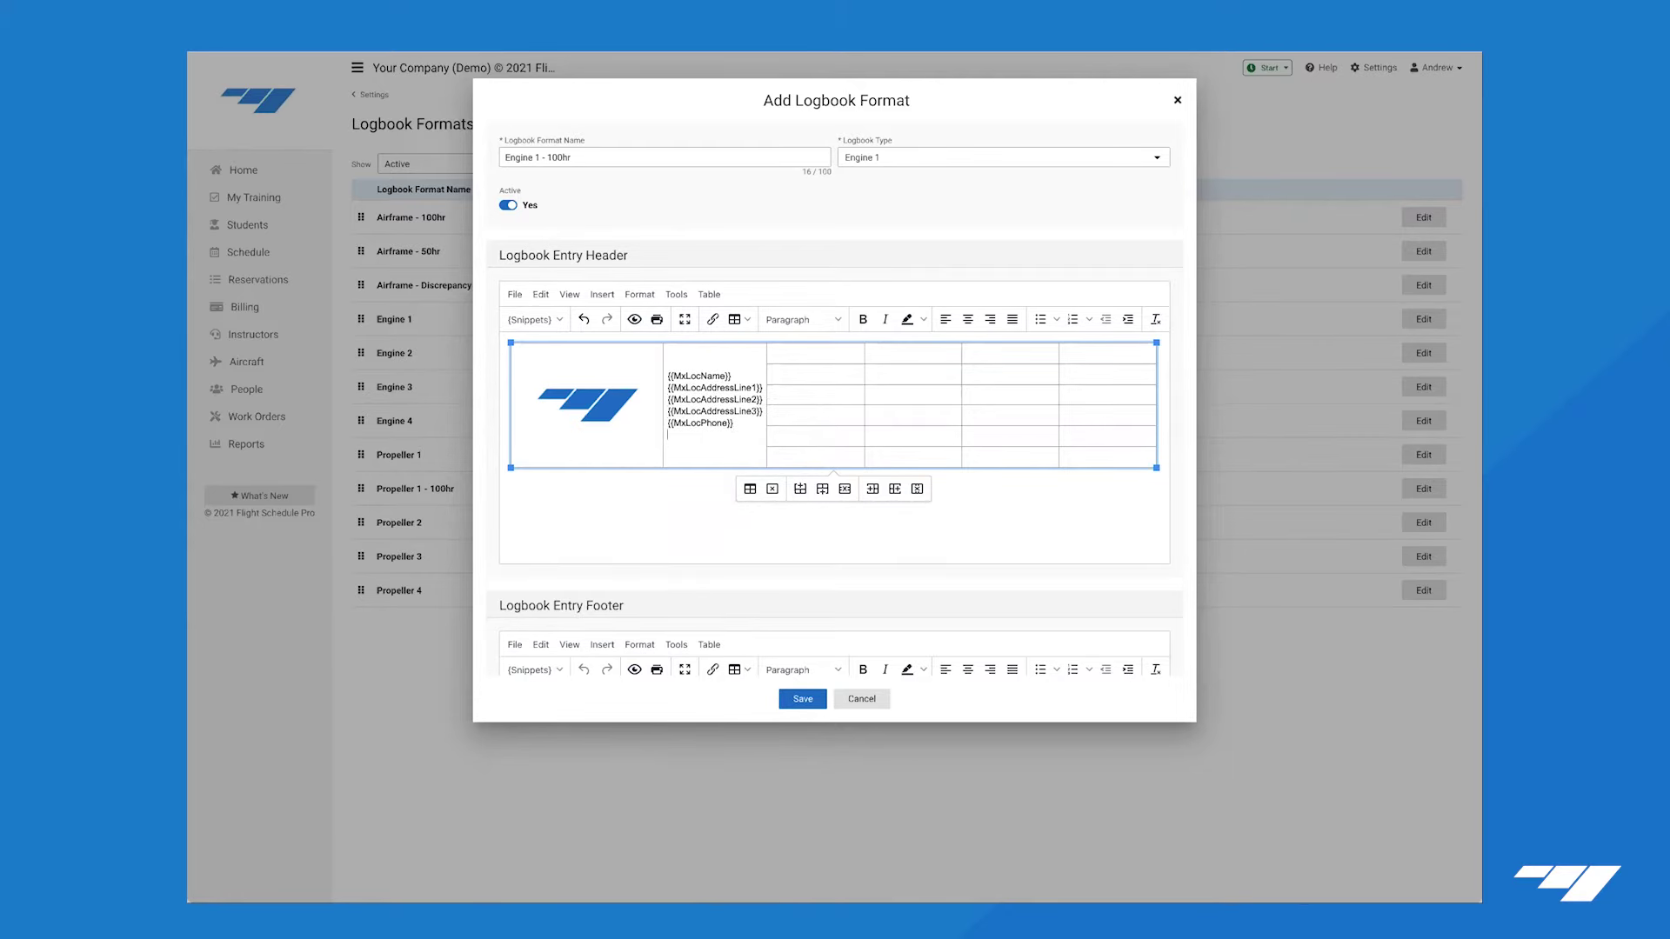
type("{em")
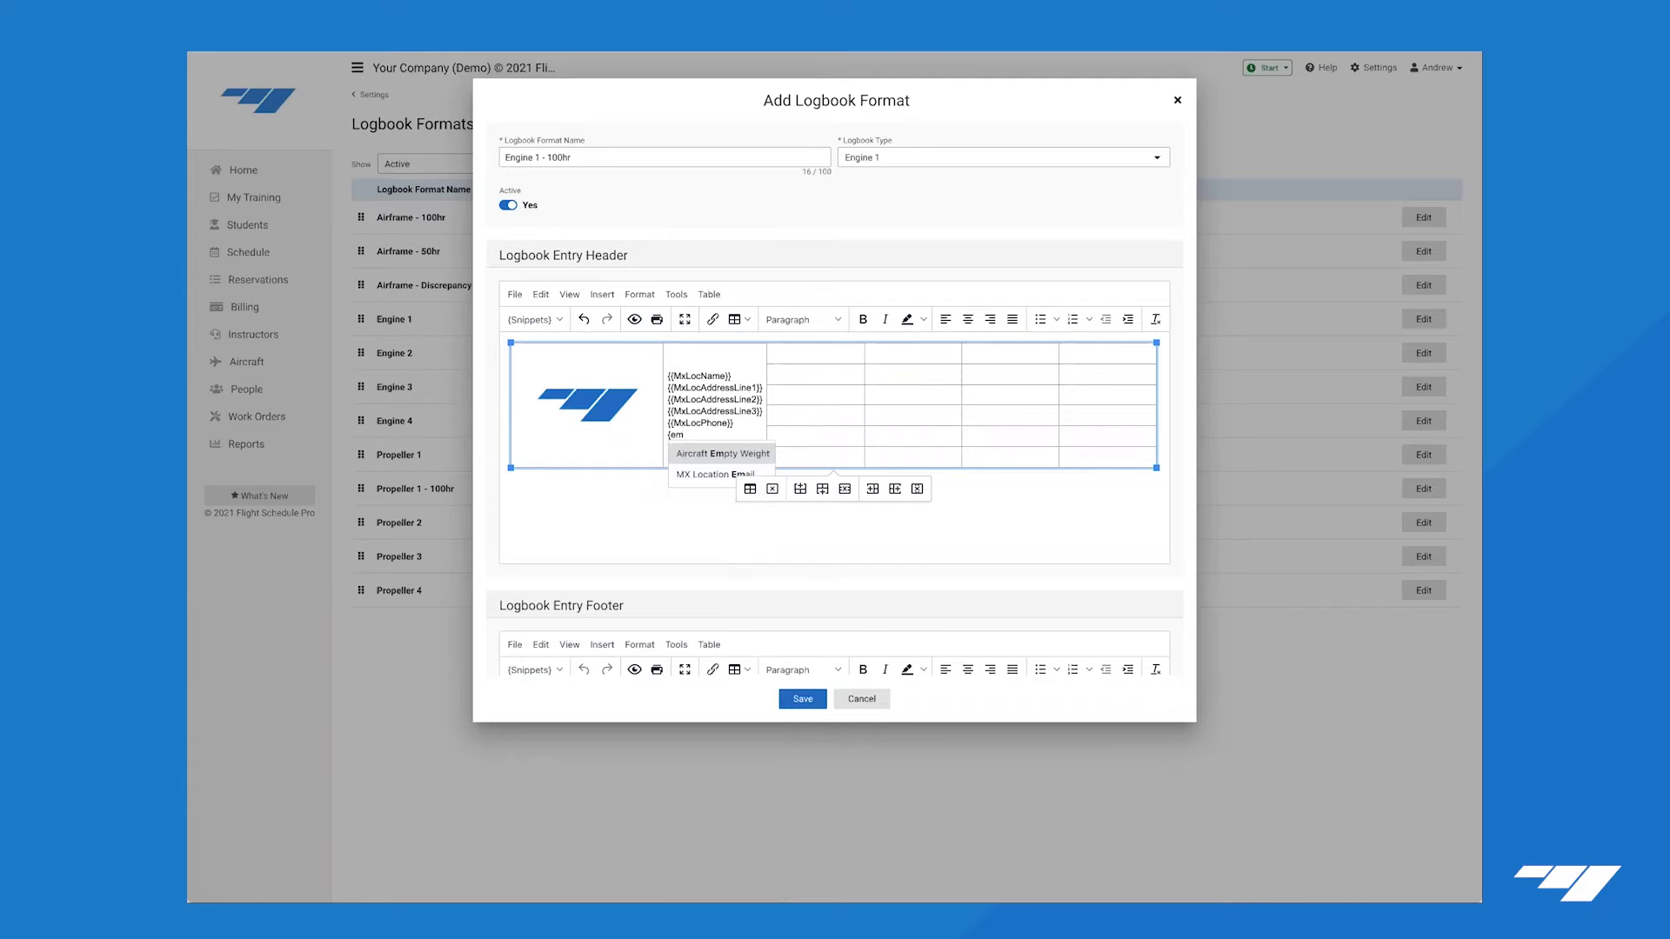
key("Down")
key("Return")
key("Return")
type("{web")
key("Return")
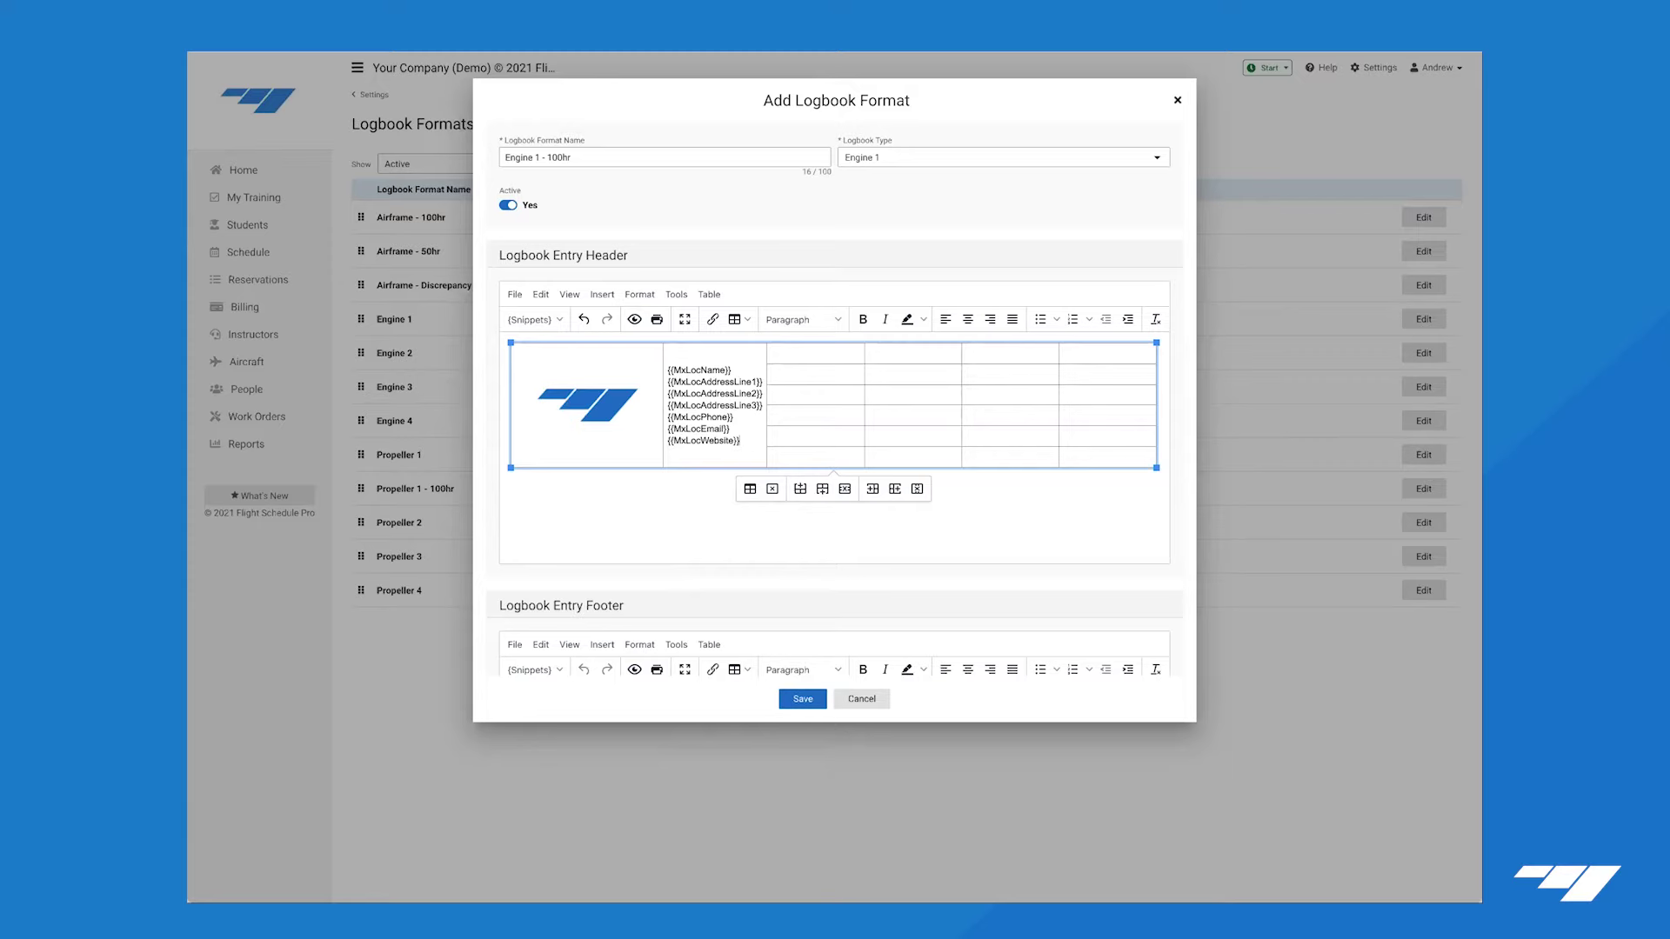
Merge the four empty cells in the table's top row, beside the location snippets, into one cell.
left_click(816, 357)
left_click_drag(792, 351, 1110, 356)
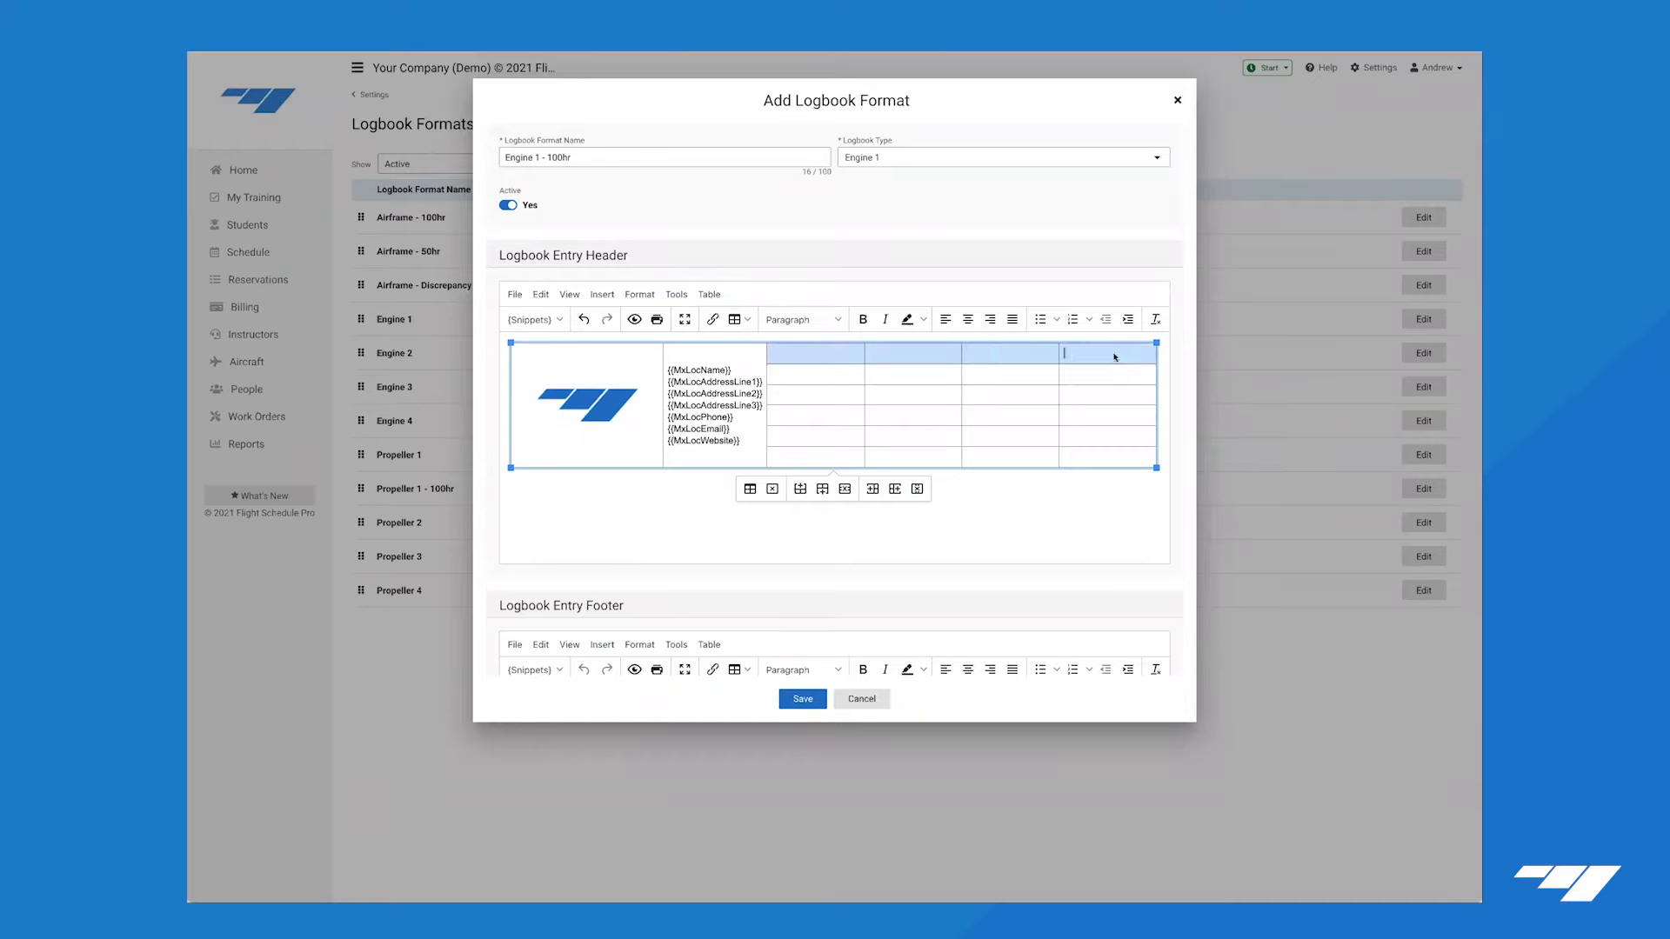
left_click(710, 295)
mouse_move(739, 345)
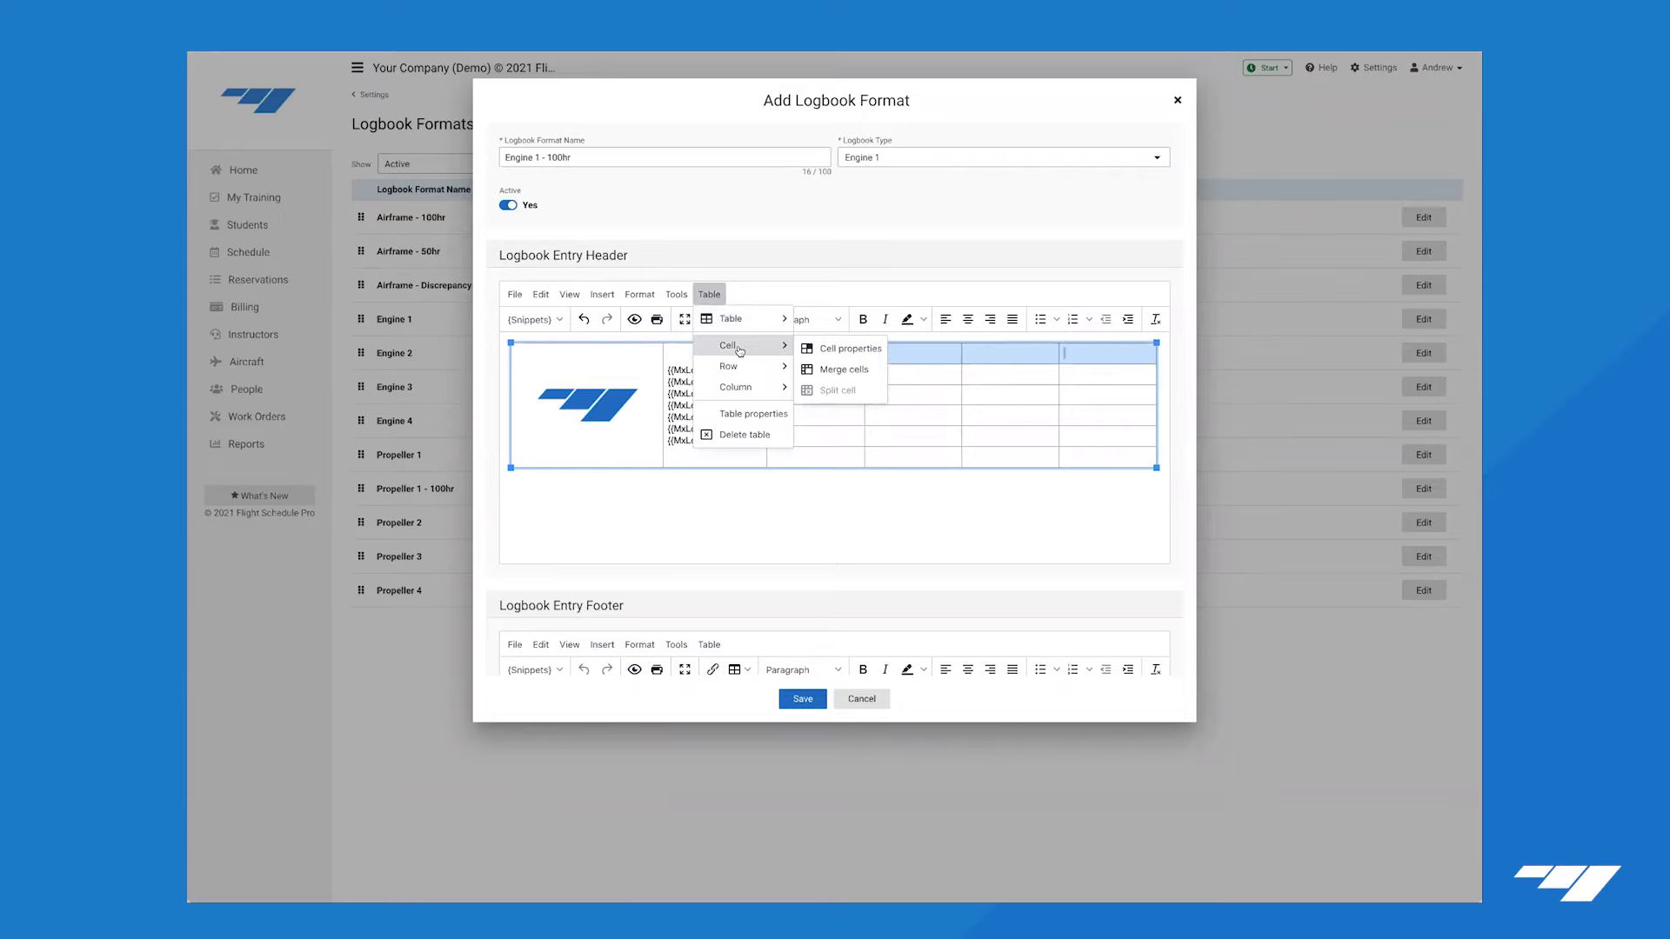
left_click(843, 369)
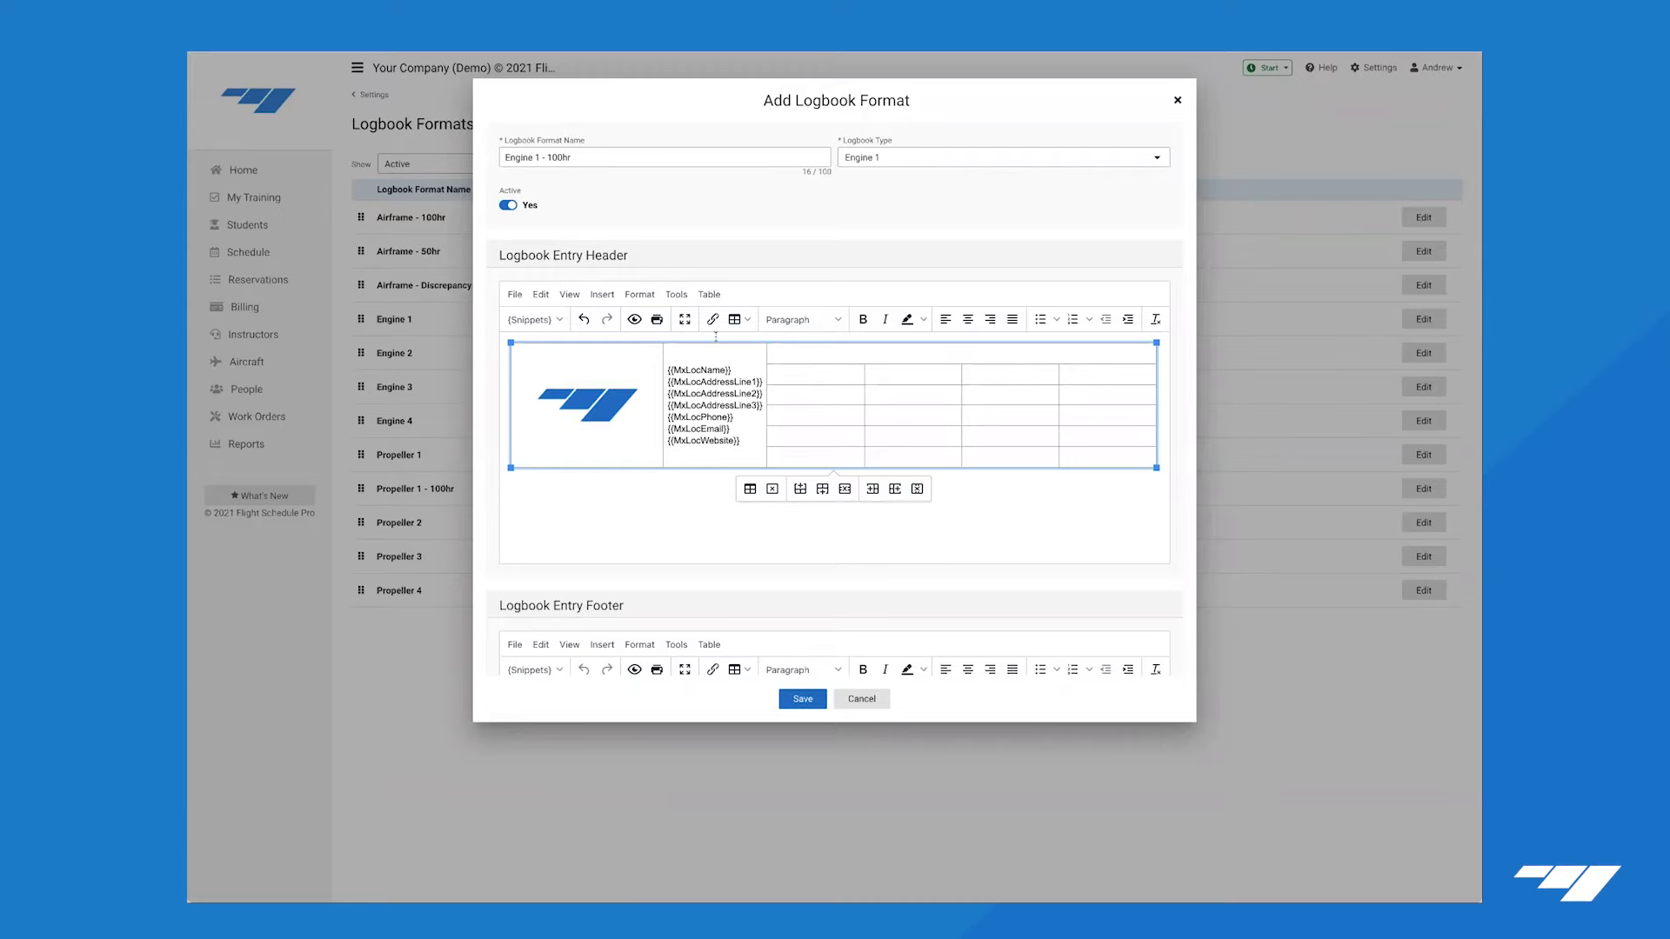
Enter the title "Powerplant Logbook Record" in the merged top-row cell, centered and bold.
type("Powerplant Logbook Rocord")
key("ctrl+a")
left_click(966, 322)
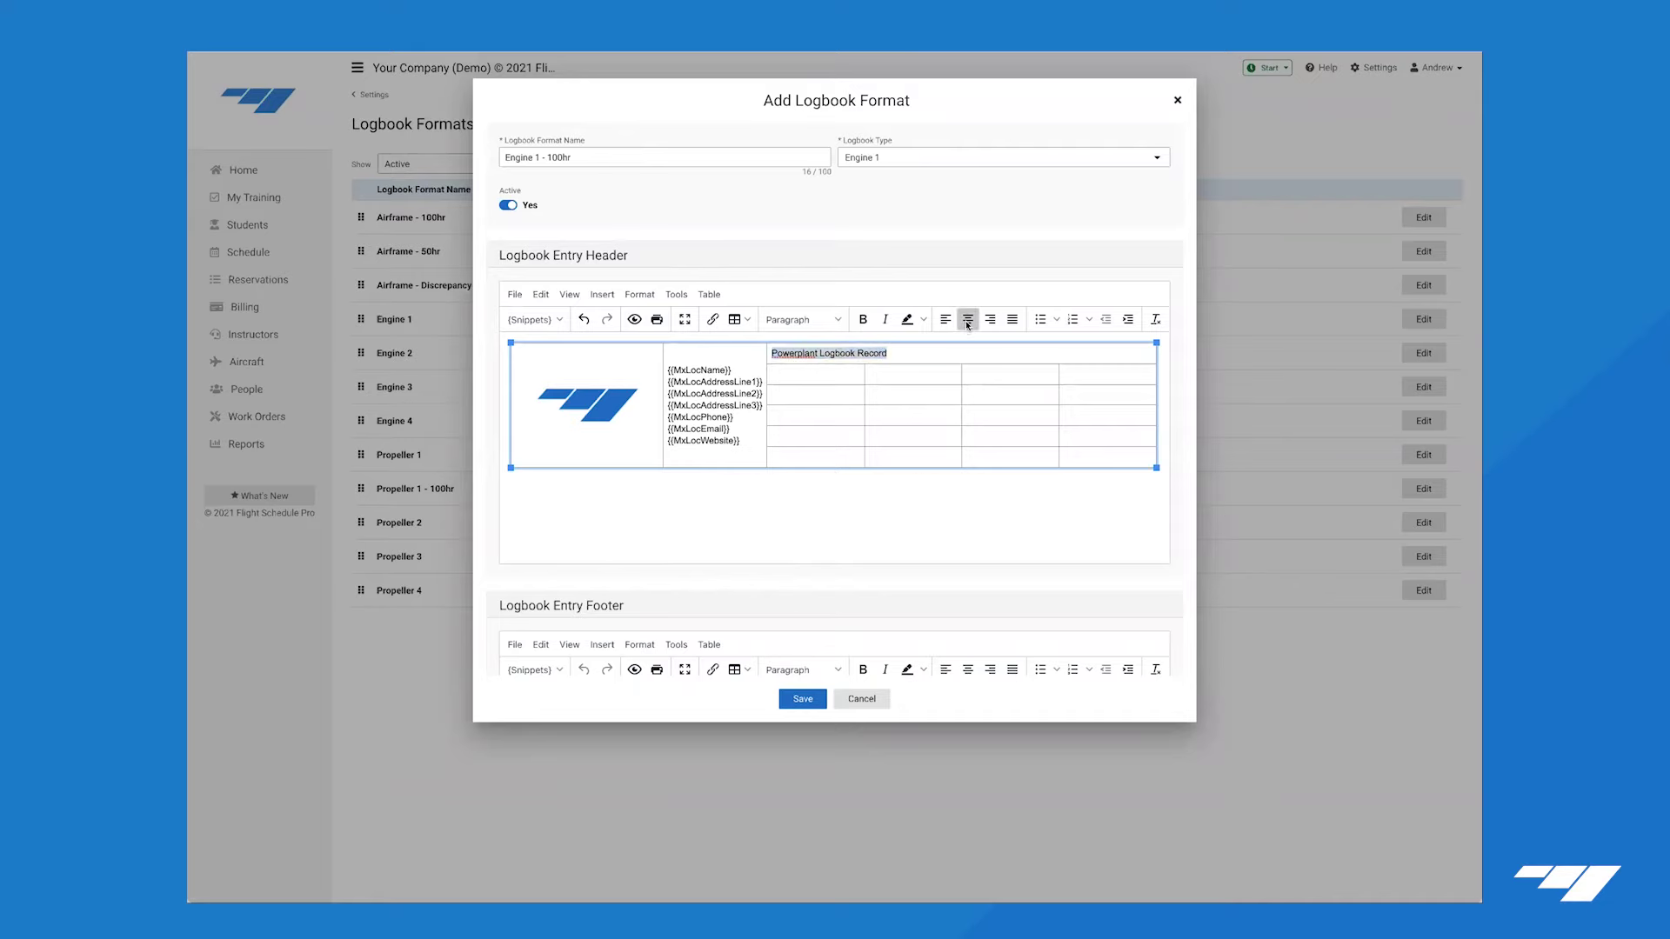
left_click(863, 329)
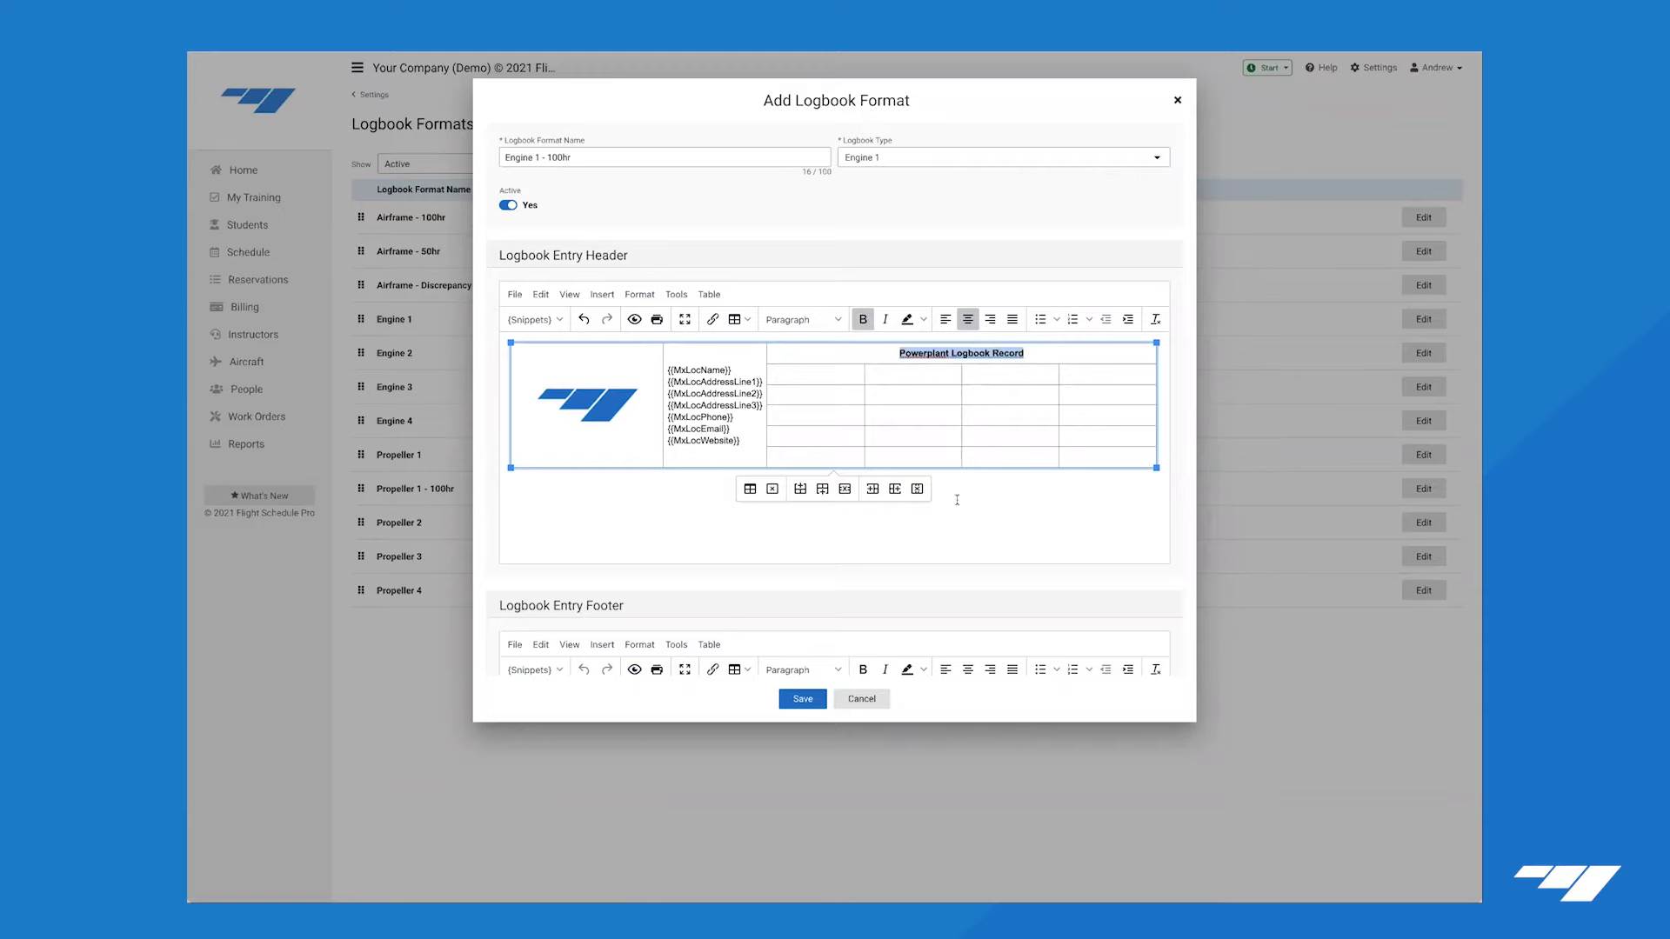
left_click(1040, 398)
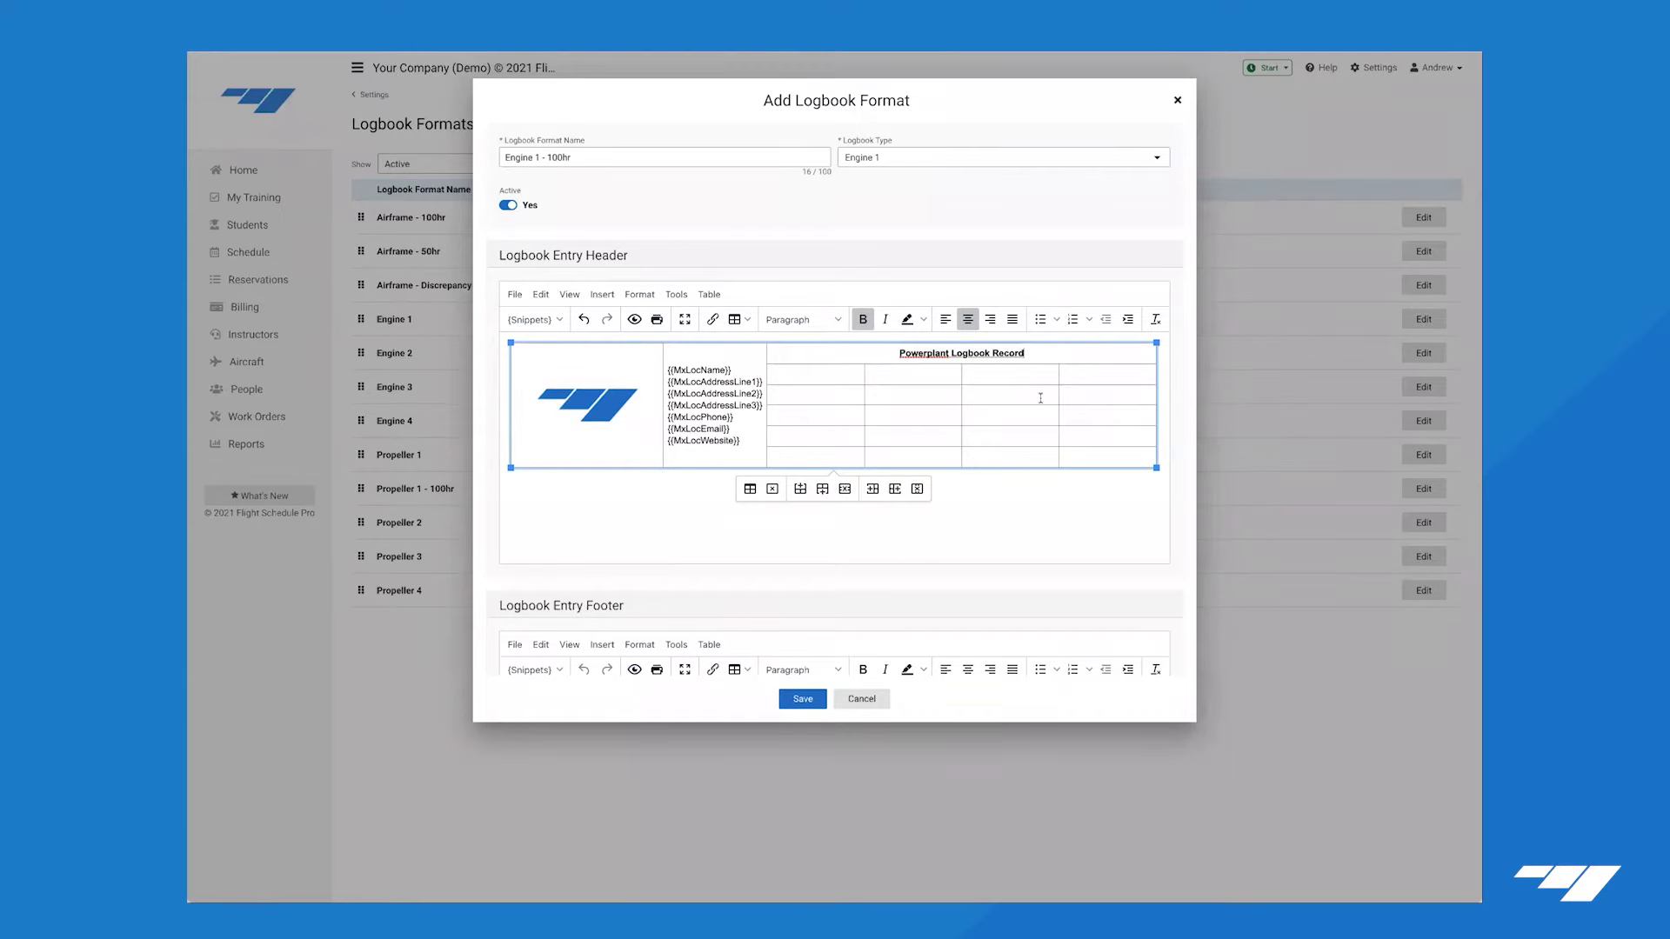
Enter the labels "Registration:" and "Aircraft Serial:" in the first two cells of the third column below the title.
left_click(793, 377)
type("Registration:")
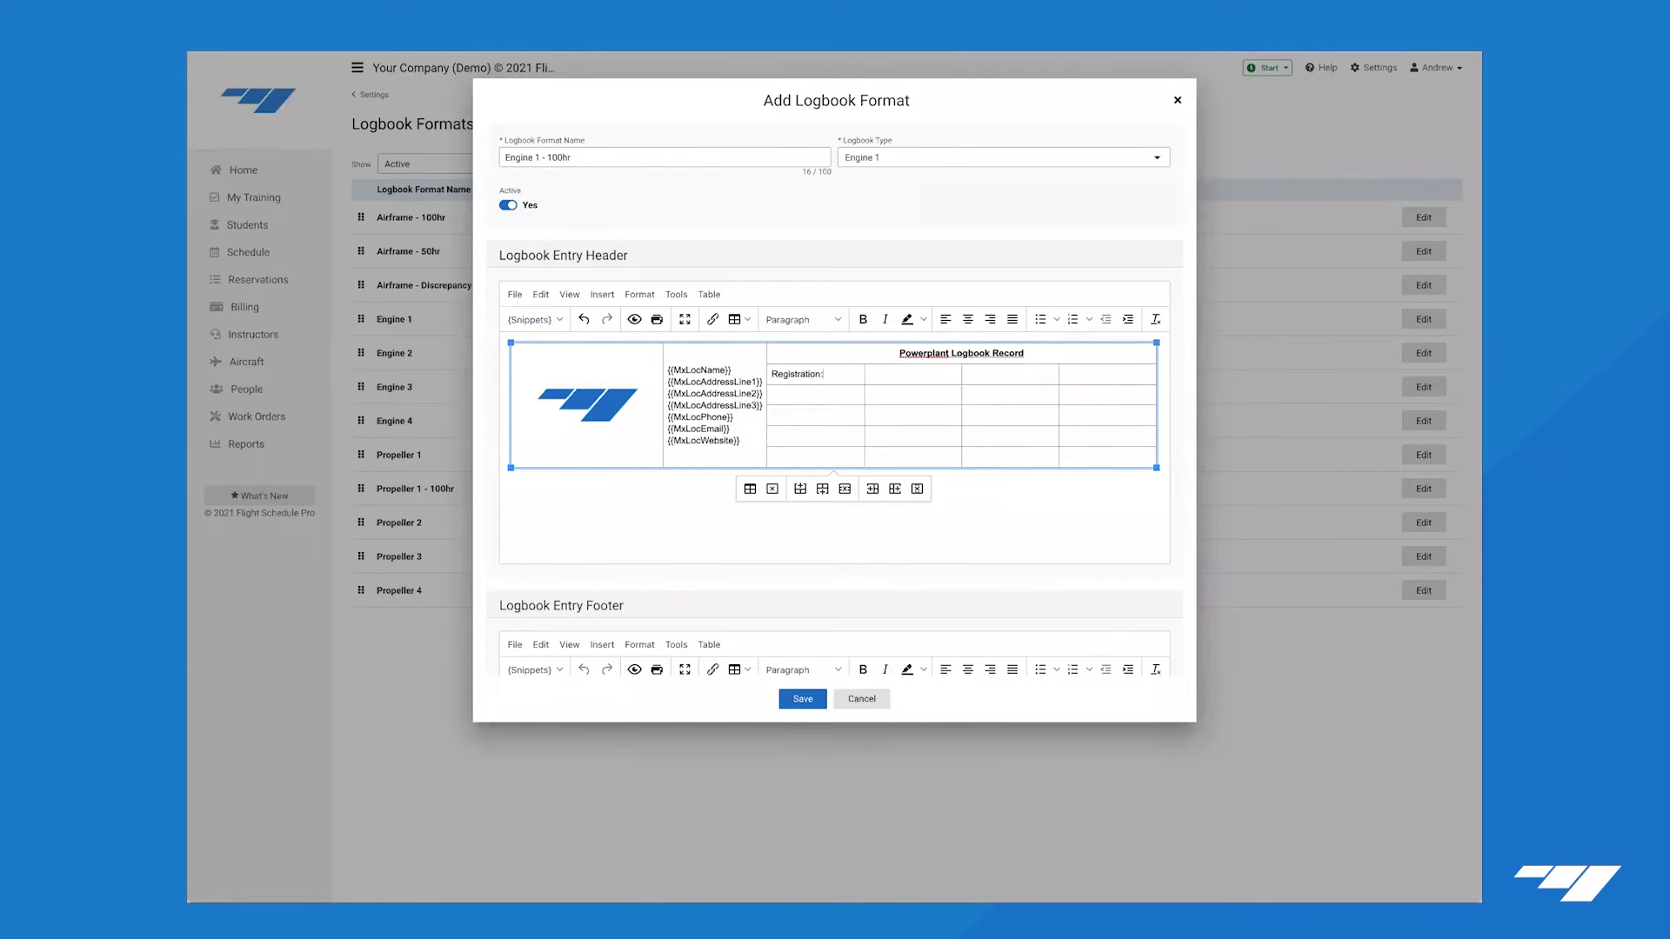
left_click(815, 395)
type("Aircraft SE5ri")
key("BackSpace")
type("erial")
Enter the labels "Engine Model:" and "Engine SN:" in the next two cells below Aircraft Serial.
type("Engine MO")
type("de")
type("l")
type("En")
type("gine SN")
Enter the label "Work Order No:" in the last cell of the third column.
type("Work ord")
key("BackSpace")
key("BackSpace")
key("BackSpace")
type("Orde")
key("BackSpace")
key("BackSpace")
type("rder N")
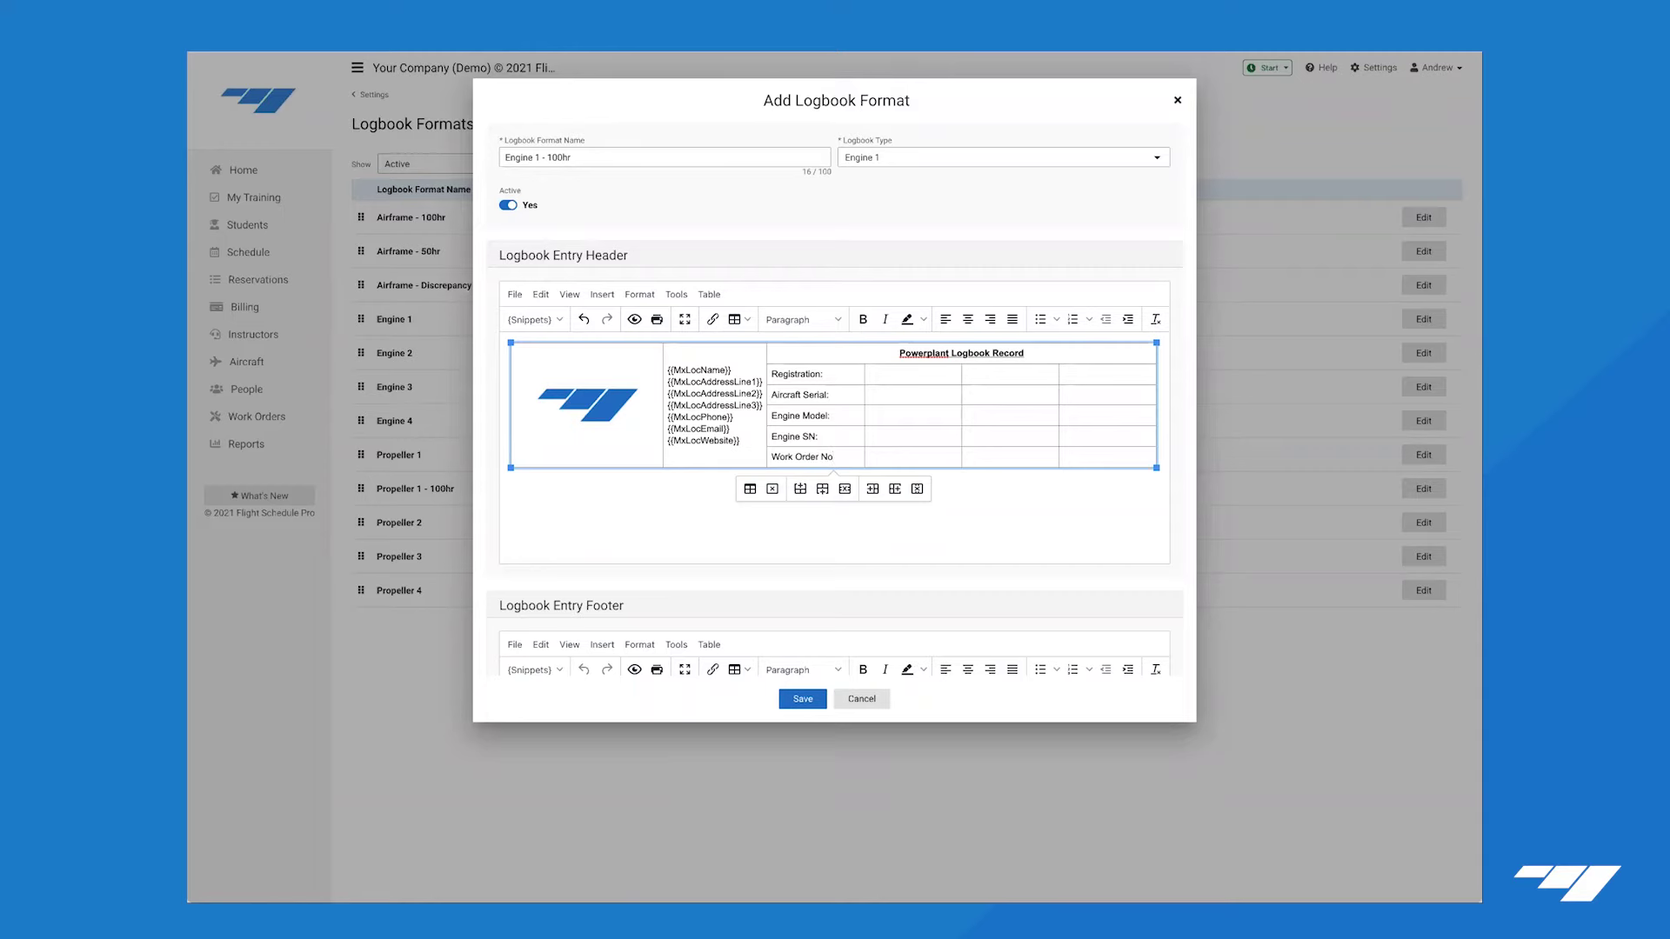
Right-align the five labels from Registration to Work Order No in the third column of the header table.
key("shift+Up")
key("shift+Up")
key("shift+Up")
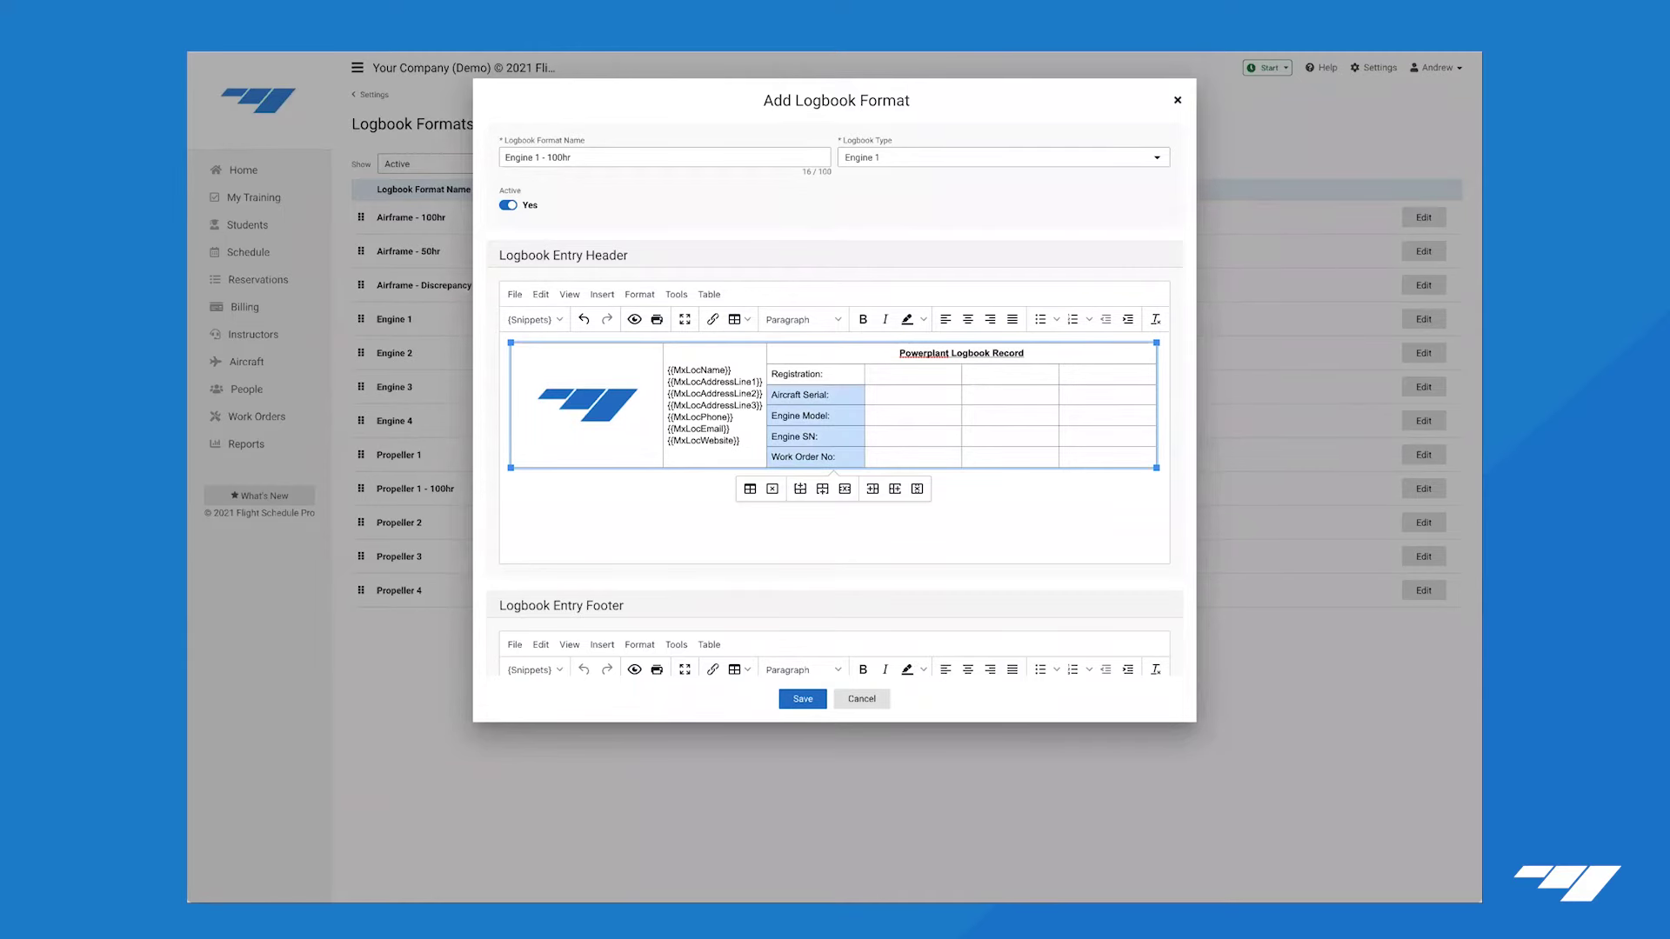
key("shift+Up")
left_click(990, 319)
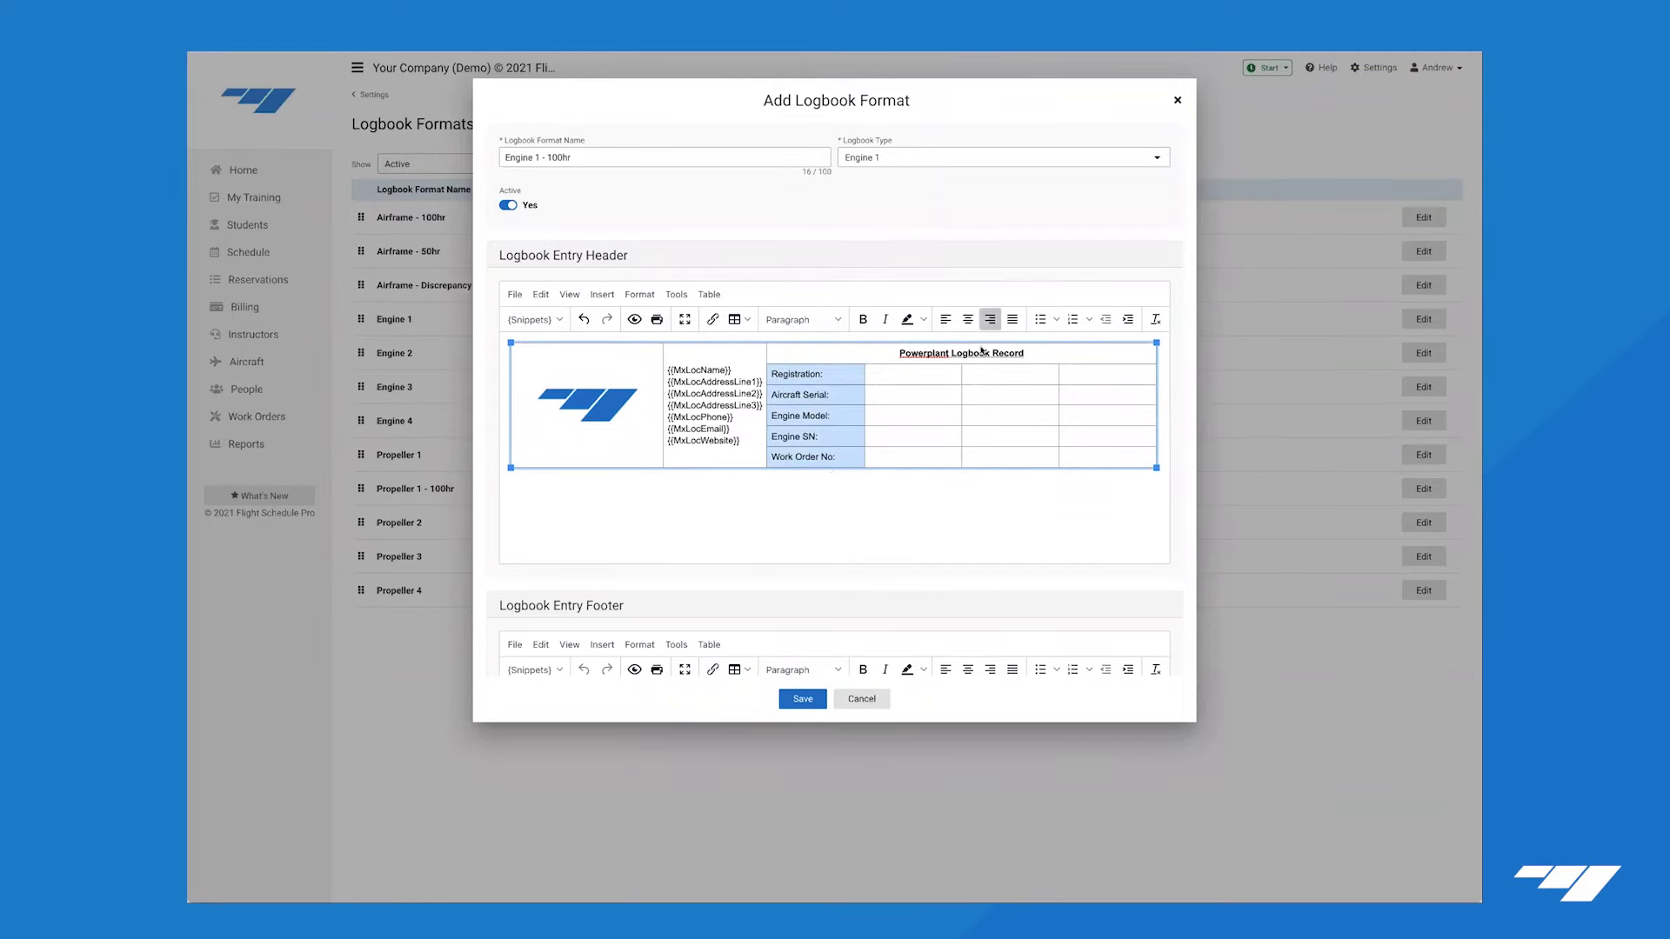
Insert the Aircraft Tail Number, Aircraft Make and Aircraft Model snippets in the cell beside Registration.
left_click(917, 373)
type("{tai")
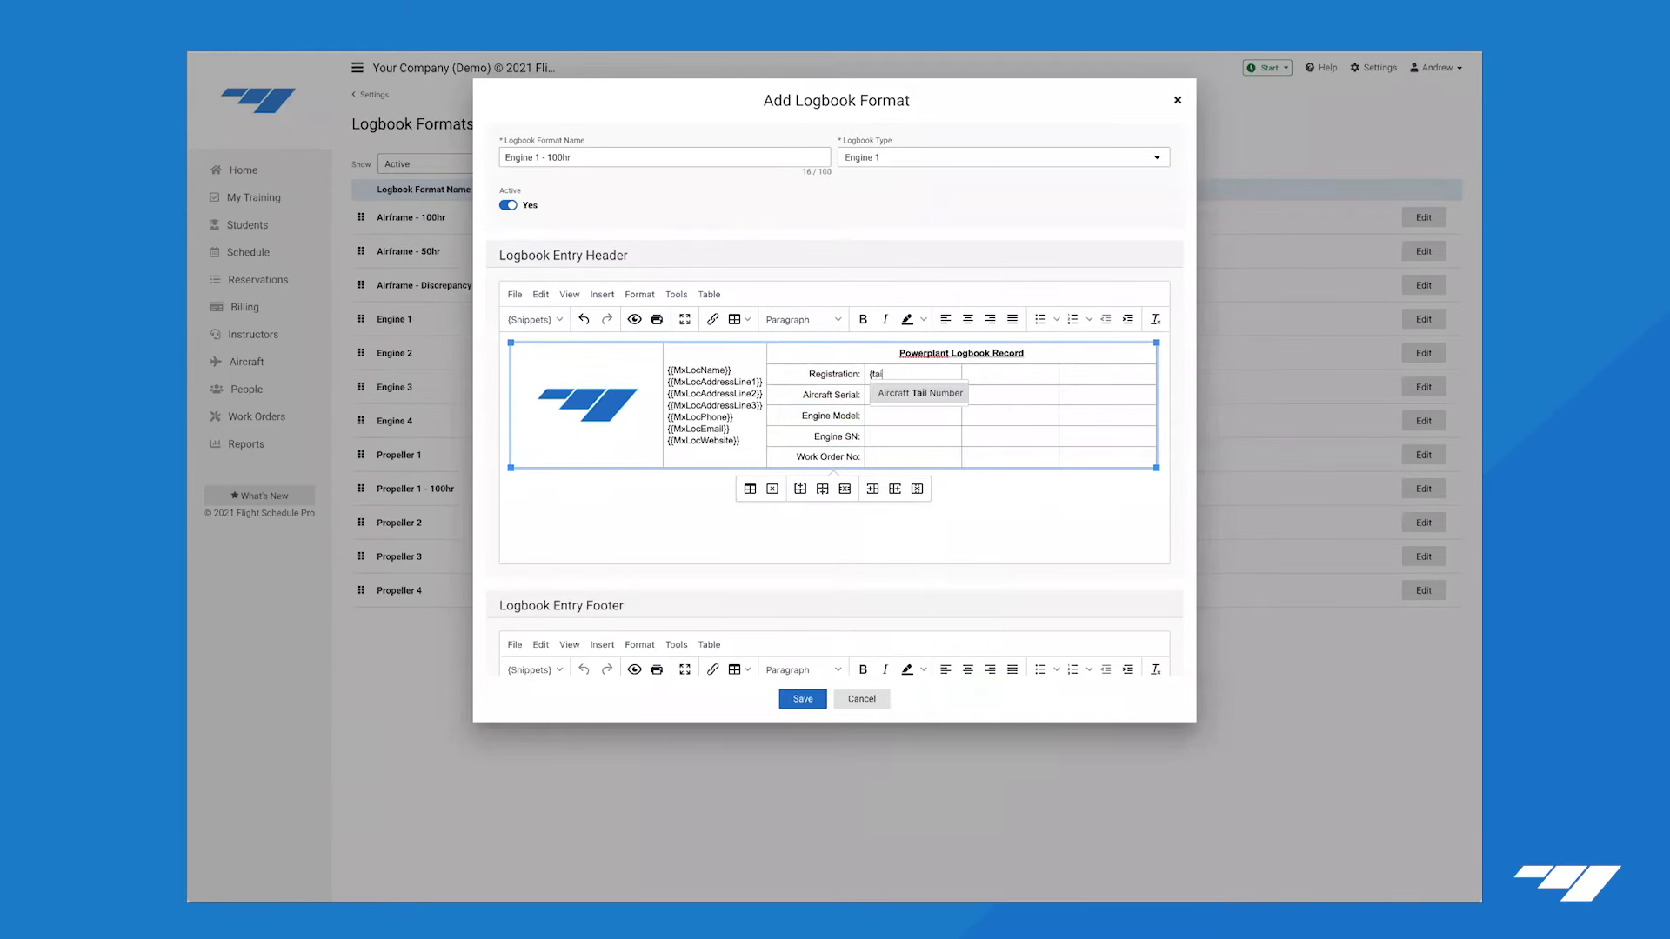
key("Return")
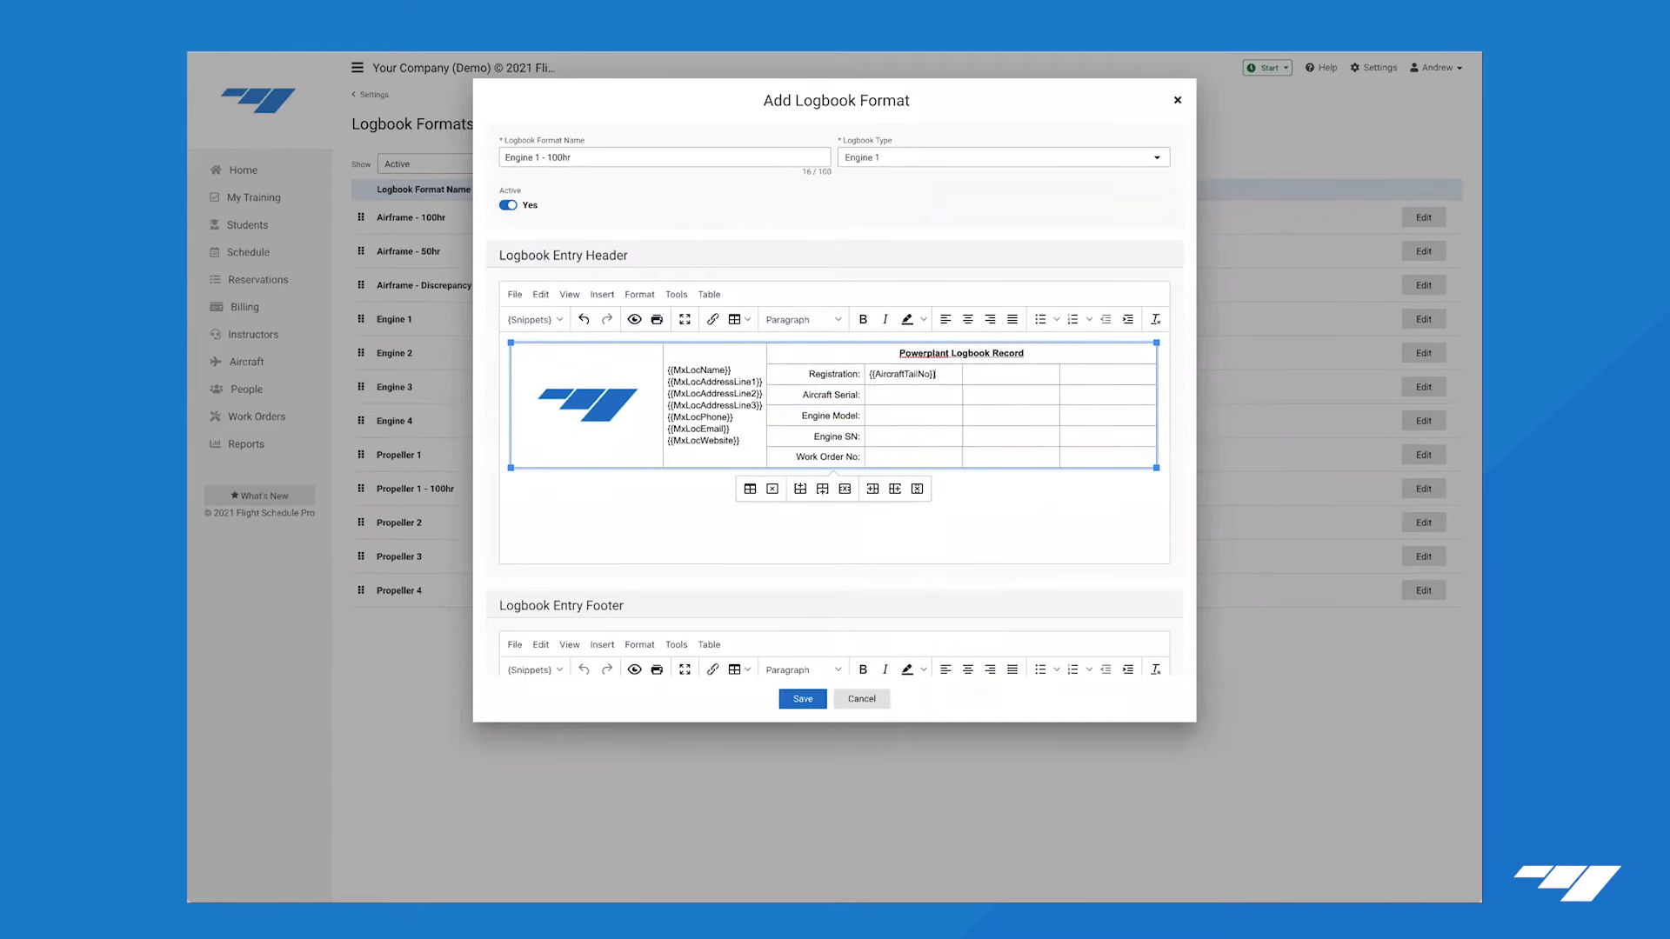
type("{make")
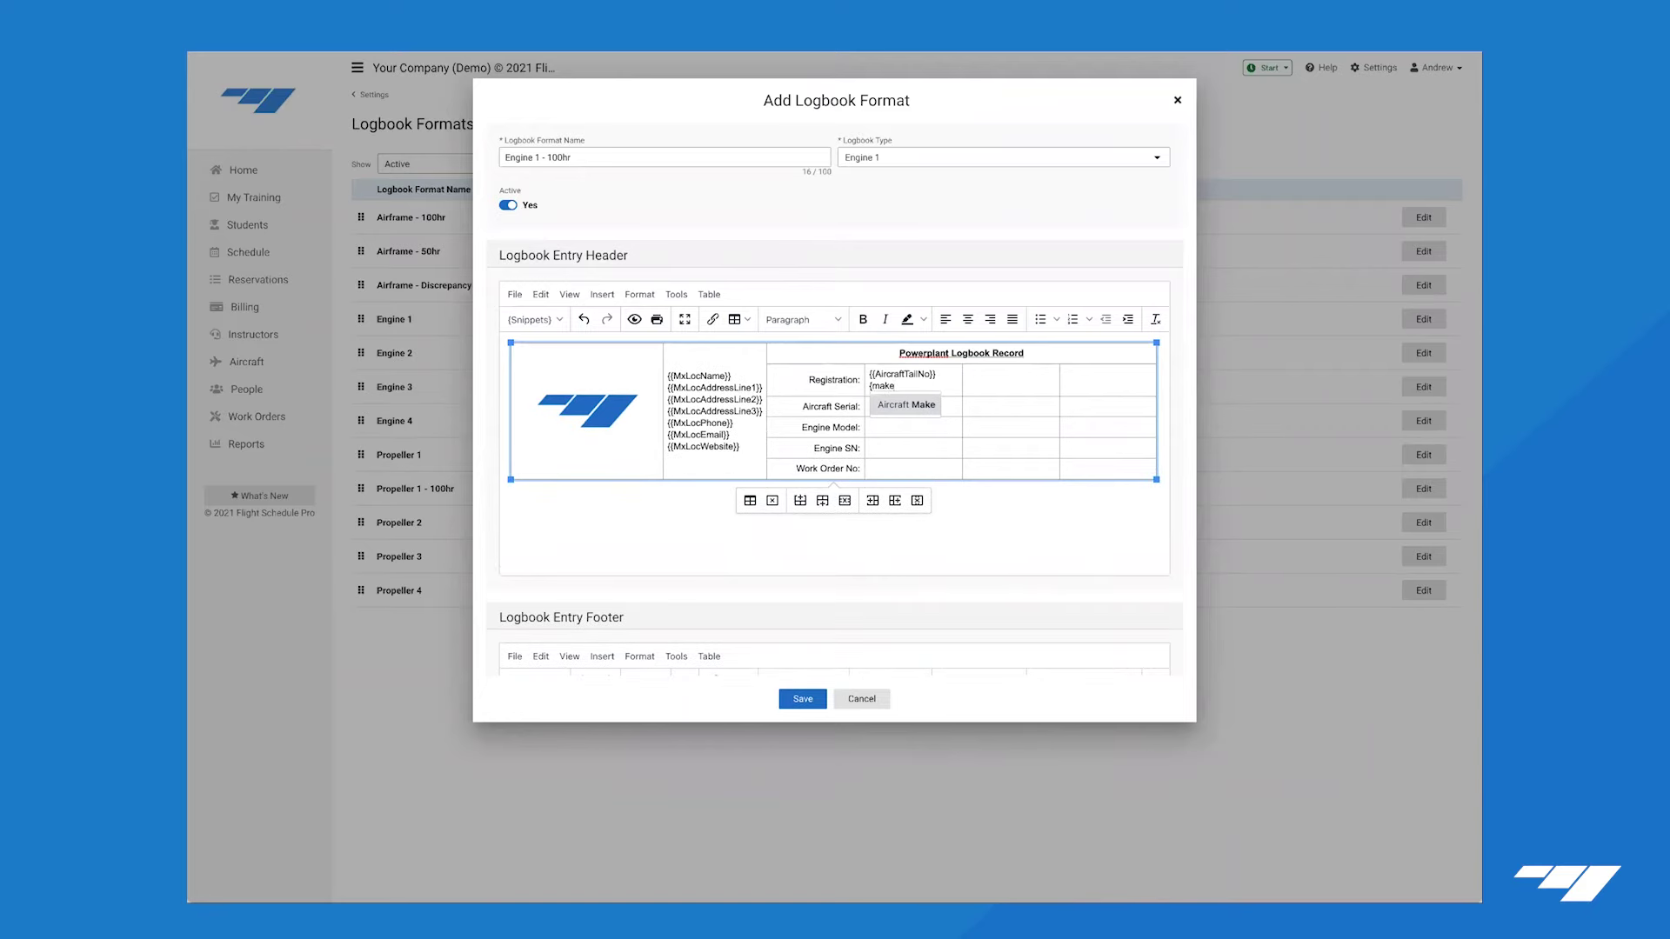
key("Return")
type("{mod")
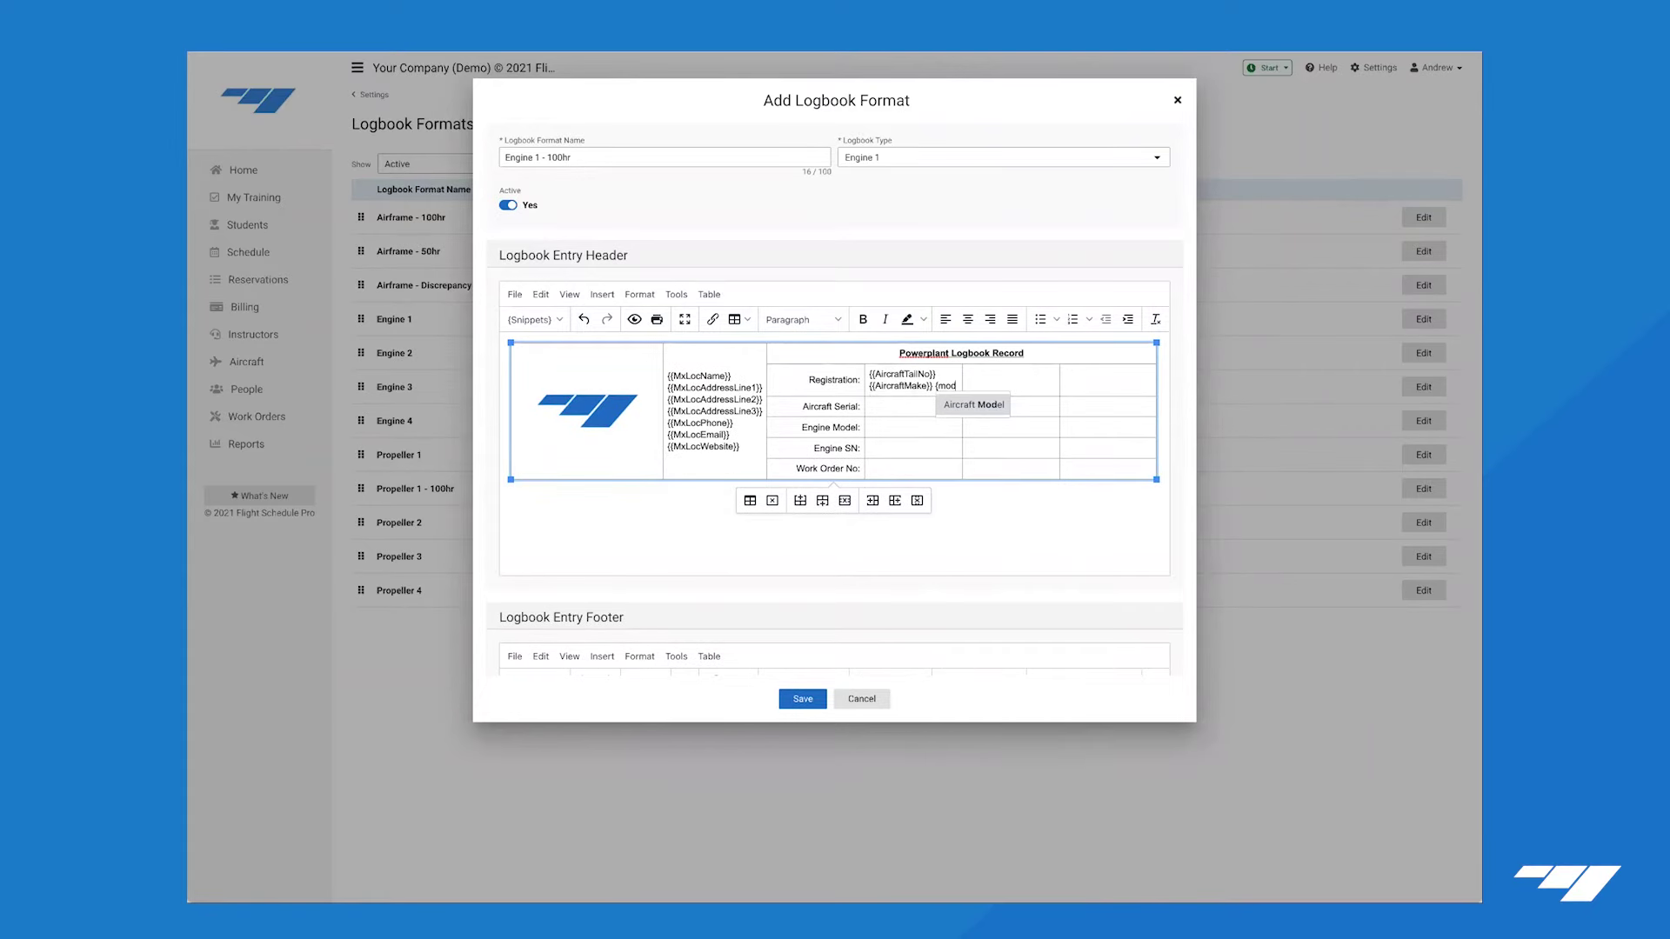
key("Return")
Insert the Aircraft Serial Number snippet beside Aircraft Serial and the Description Engine 1 snippet beside Engine Model.
type("{seri")
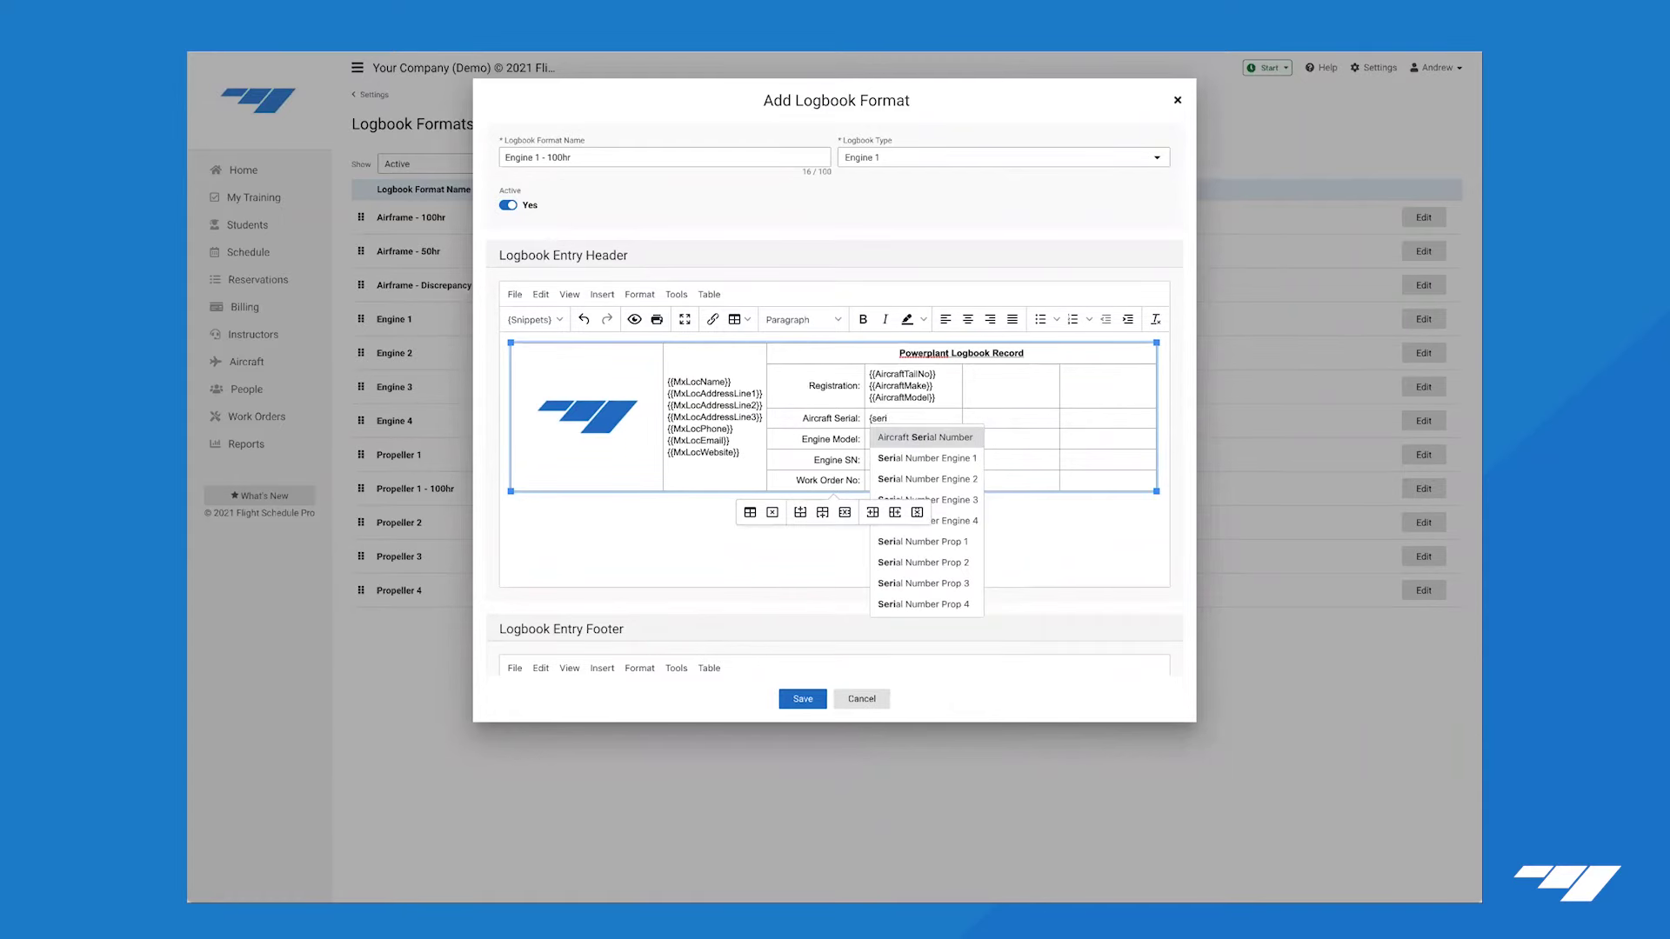
key("Return")
type("{engine")
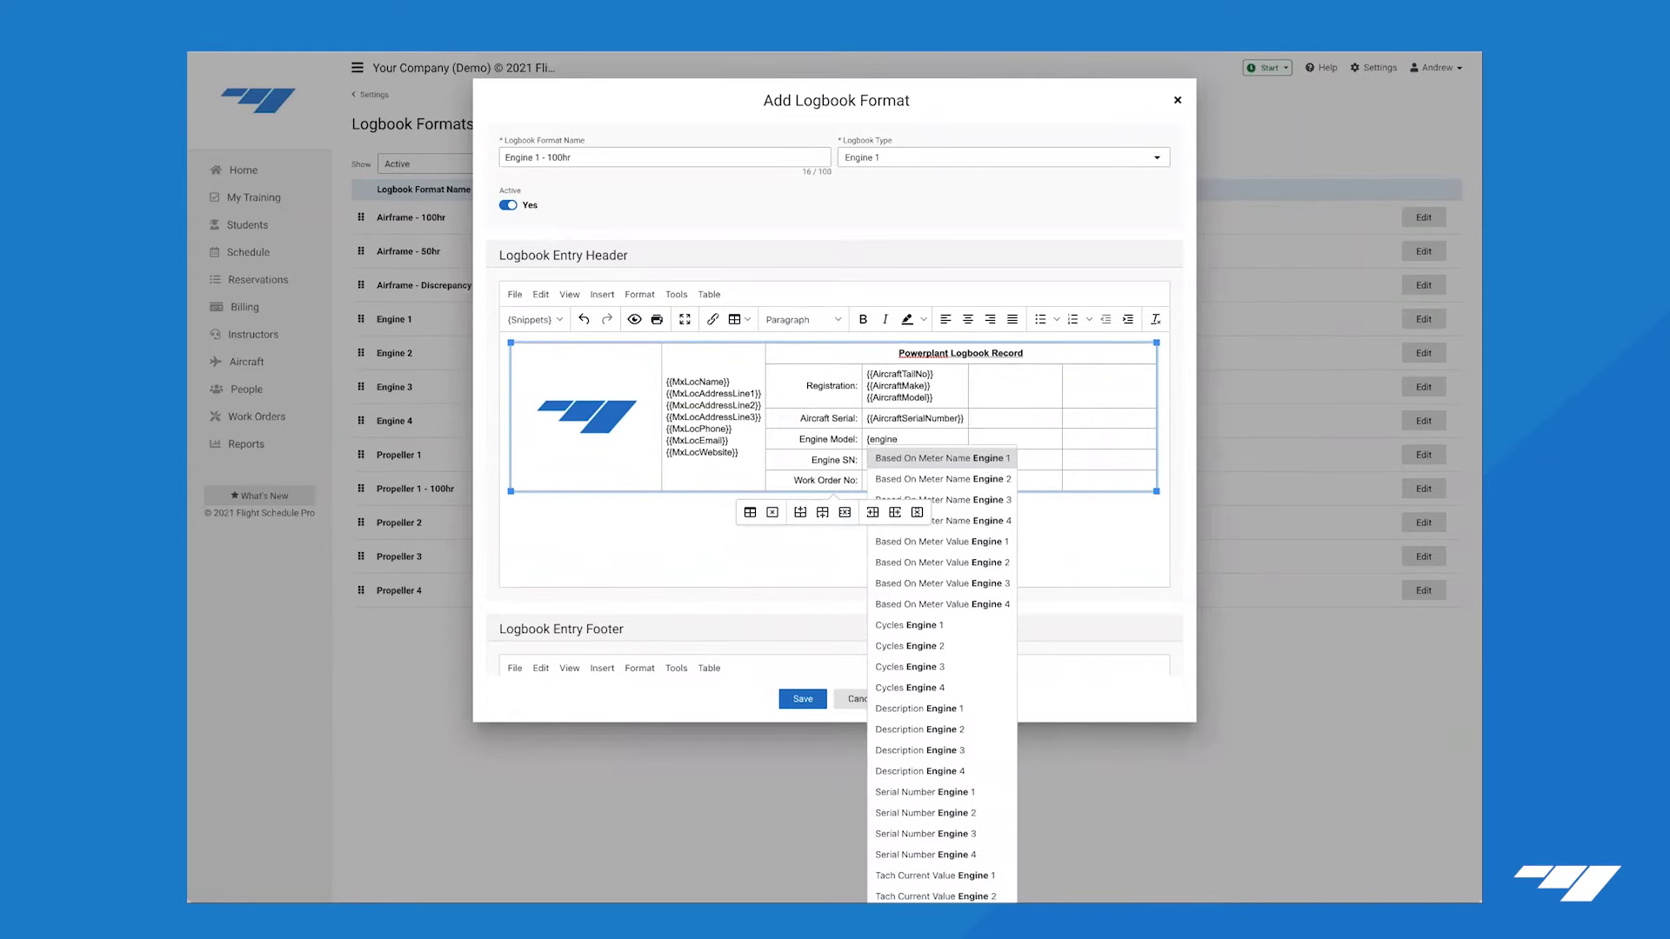
left_click(921, 709)
Insert the Serial Number Engine 1 snippet beside Engine SN and the Work Order Number snippet beside Work Order No.
left_click(896, 465)
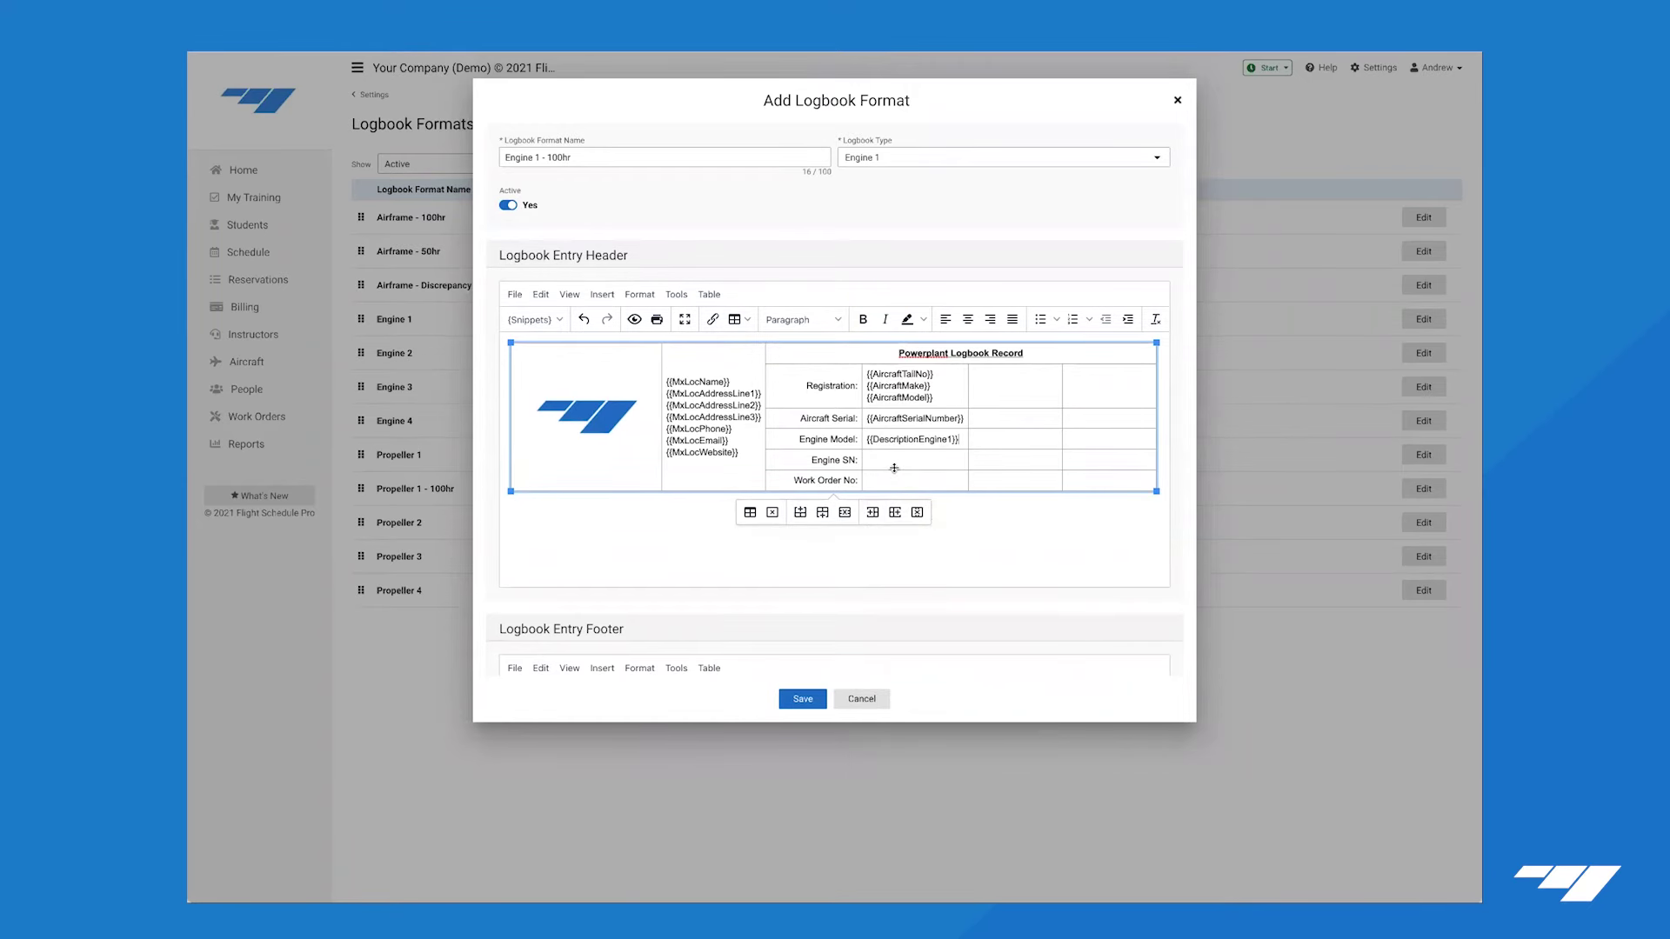
type("{seria")
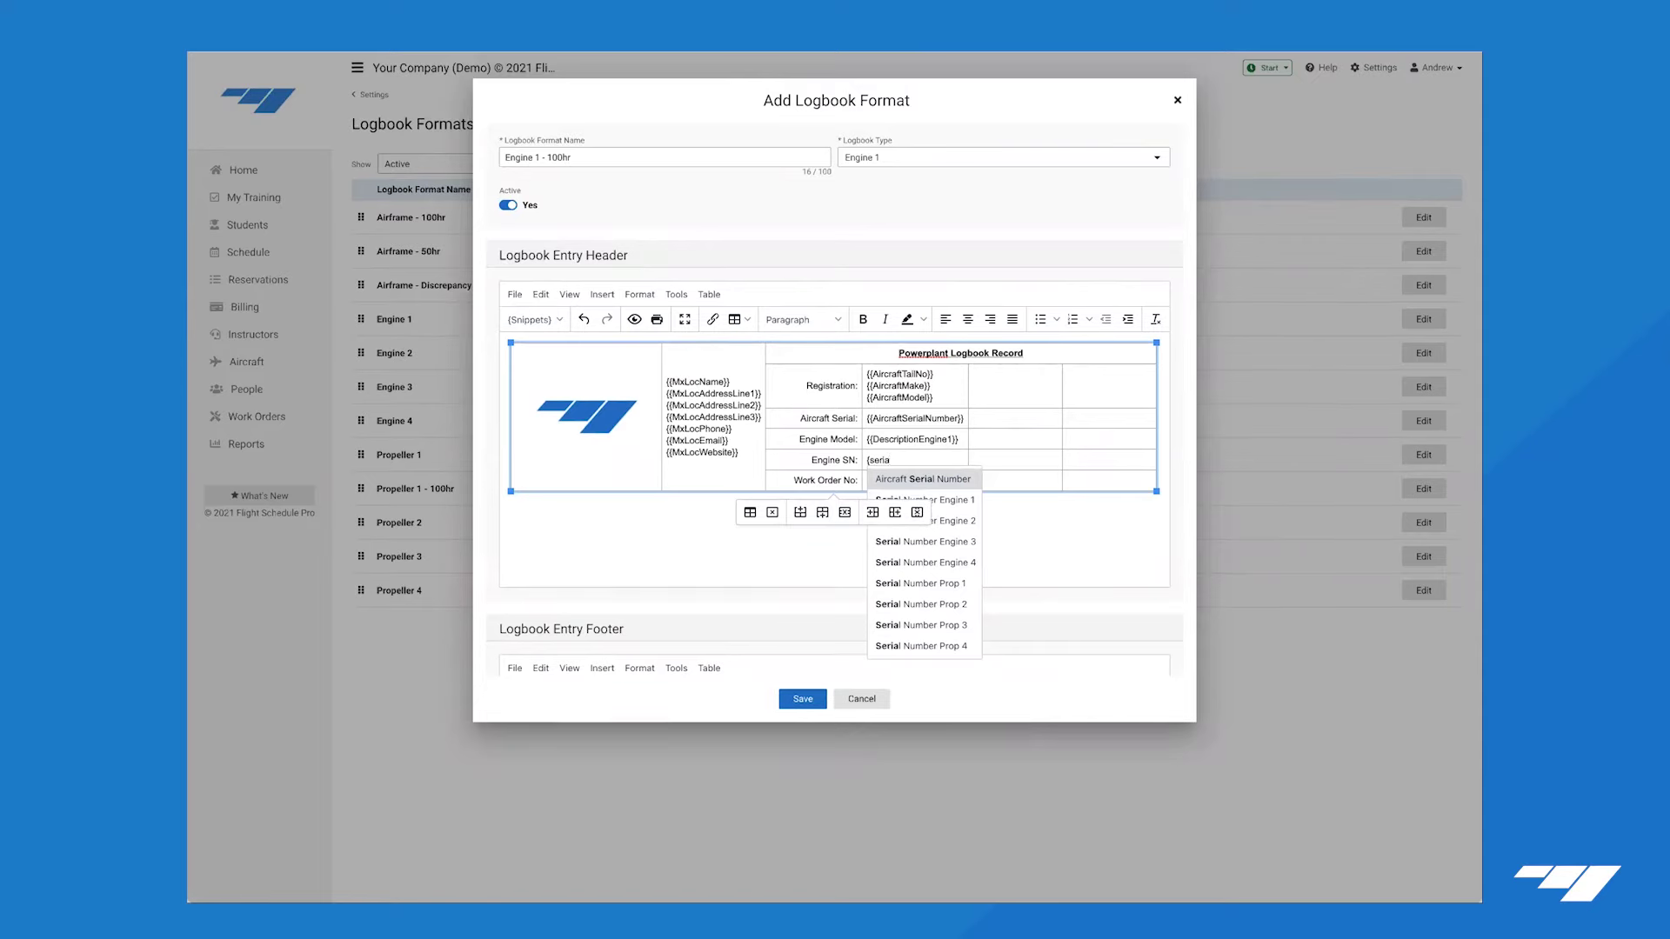
key("Down")
key("Return")
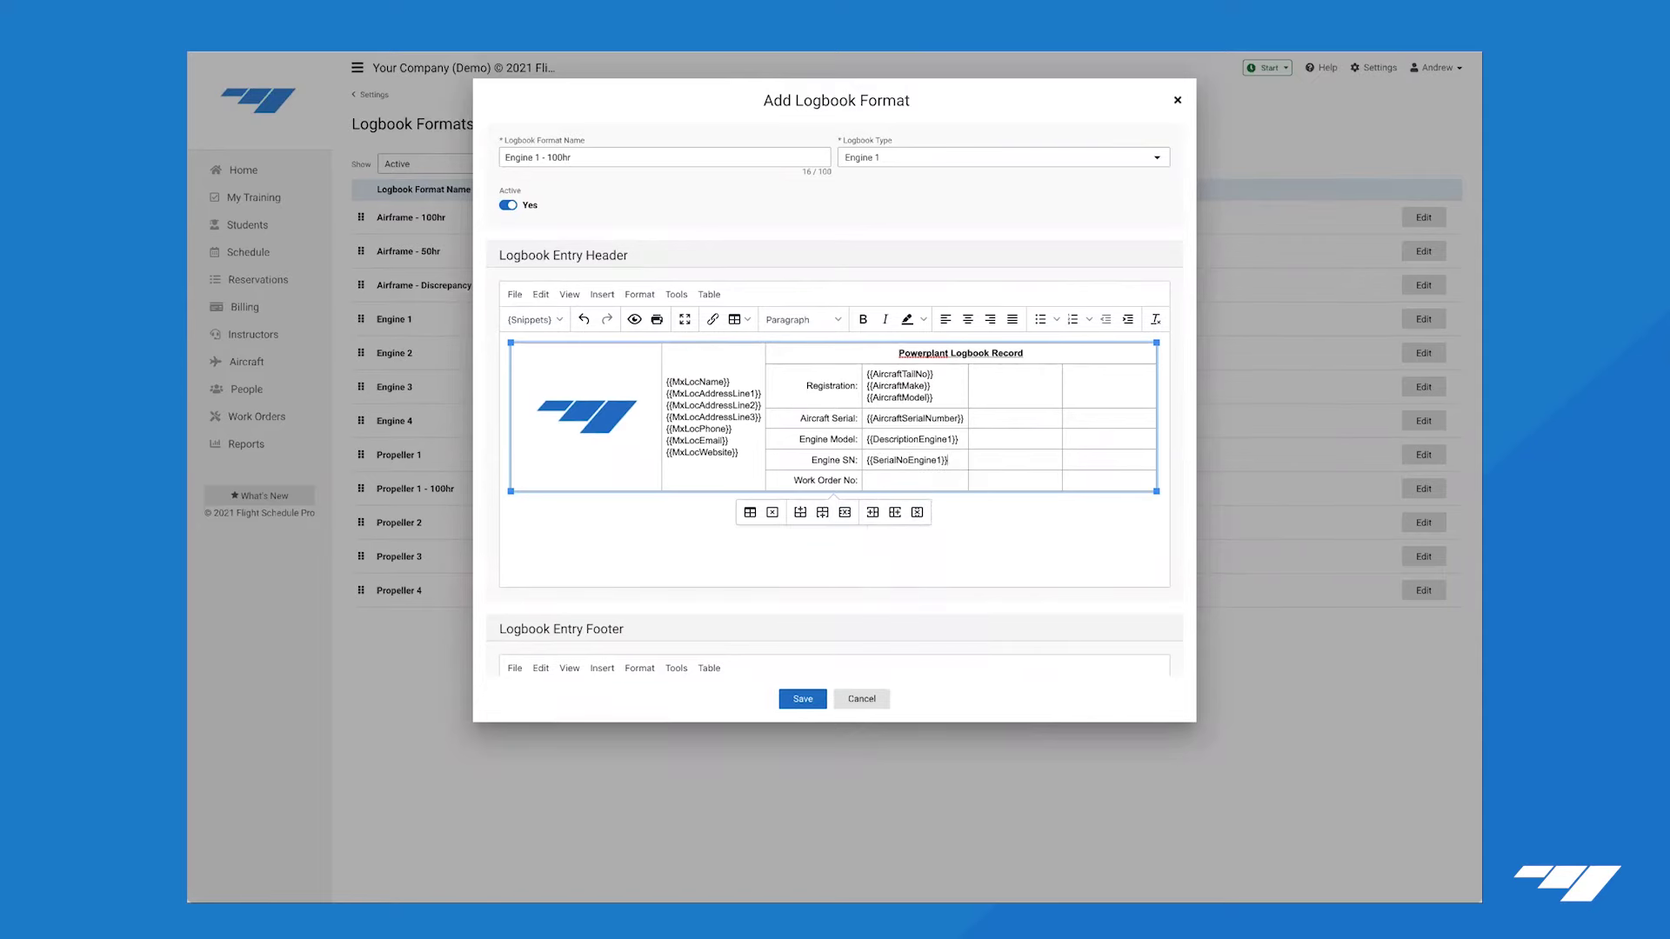
type("{wor")
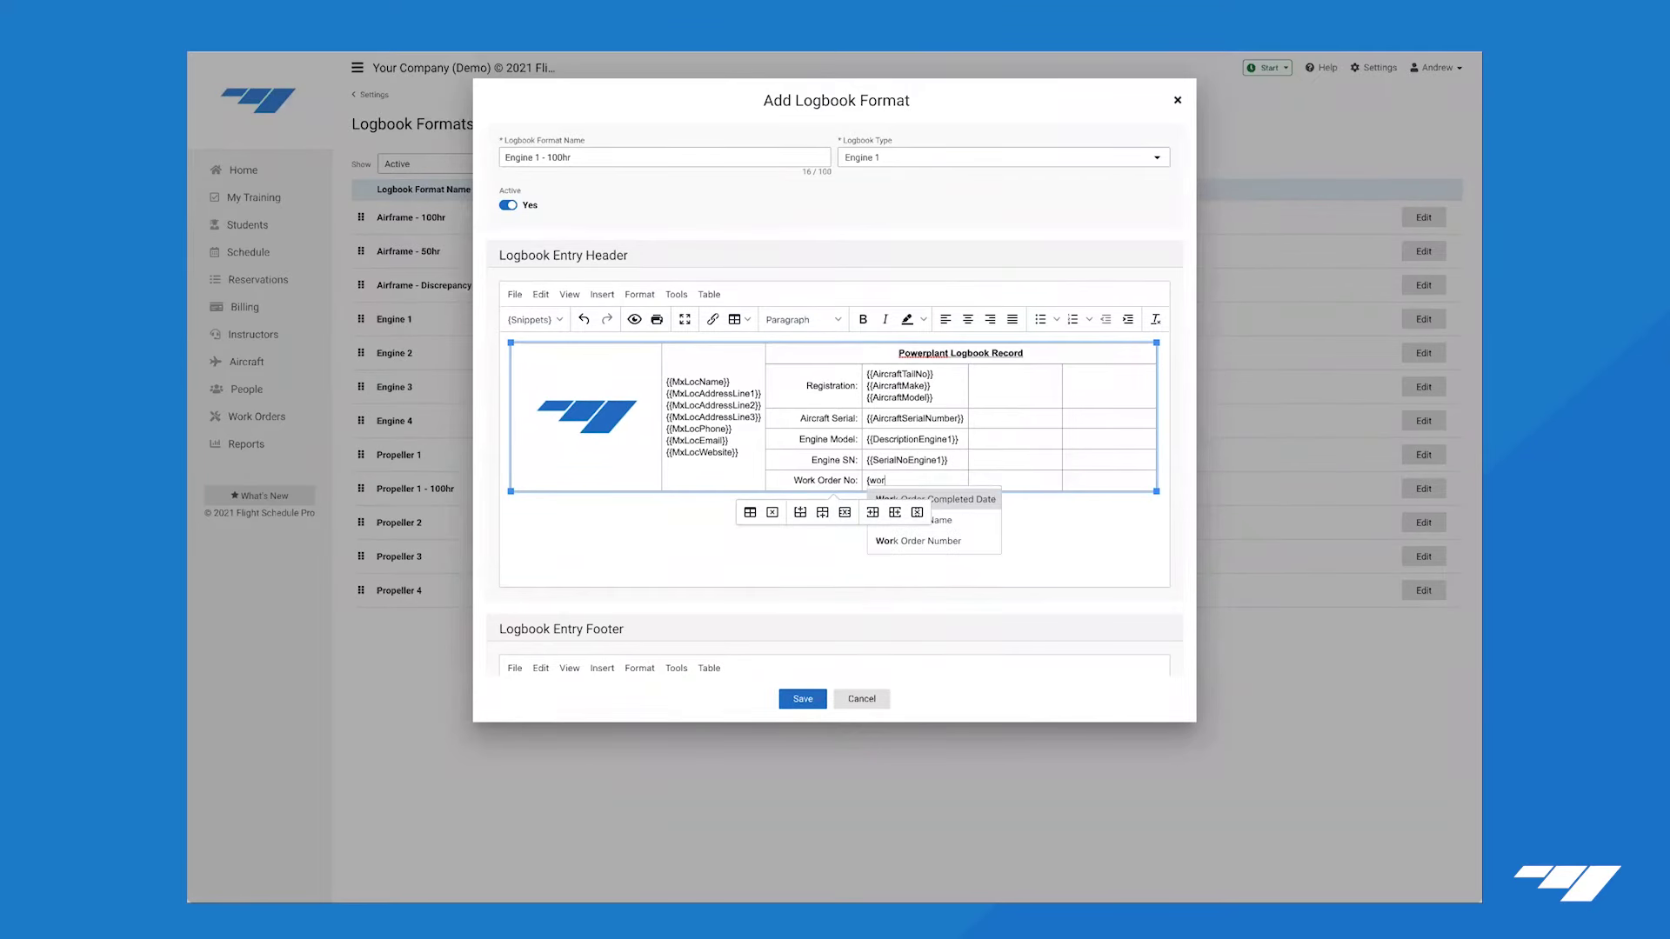
left_click(954, 540)
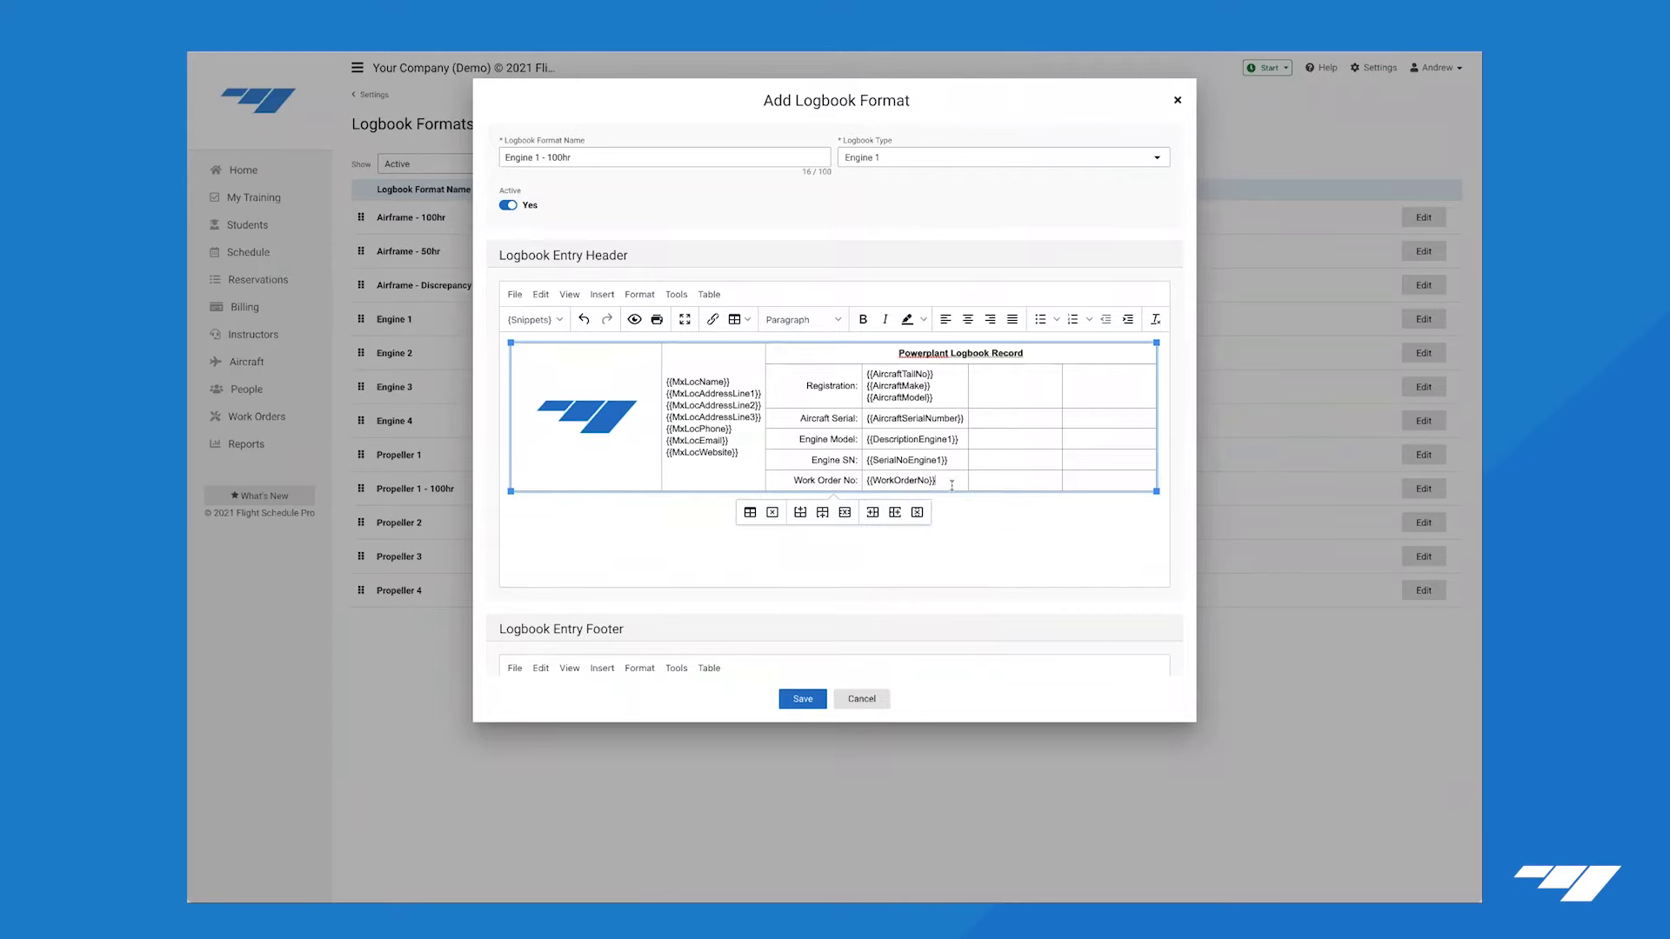
Make all snippets in the column beside the Registration to Work Order No labels bold.
left_click_drag(952, 484, 885, 389)
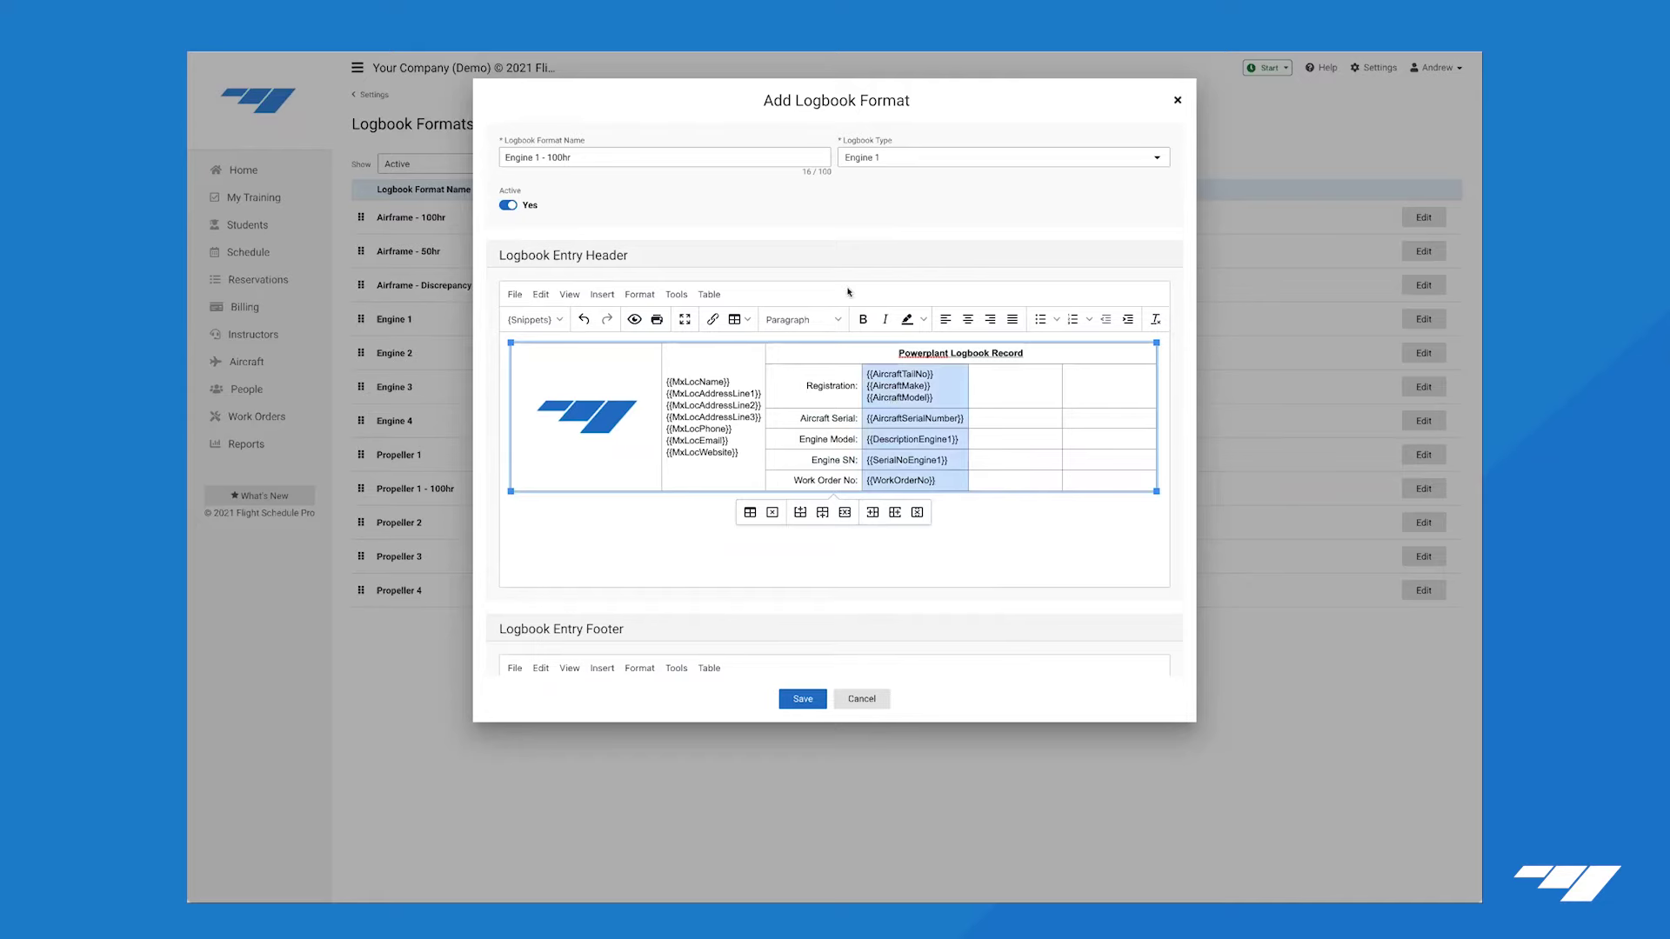
left_click(863, 319)
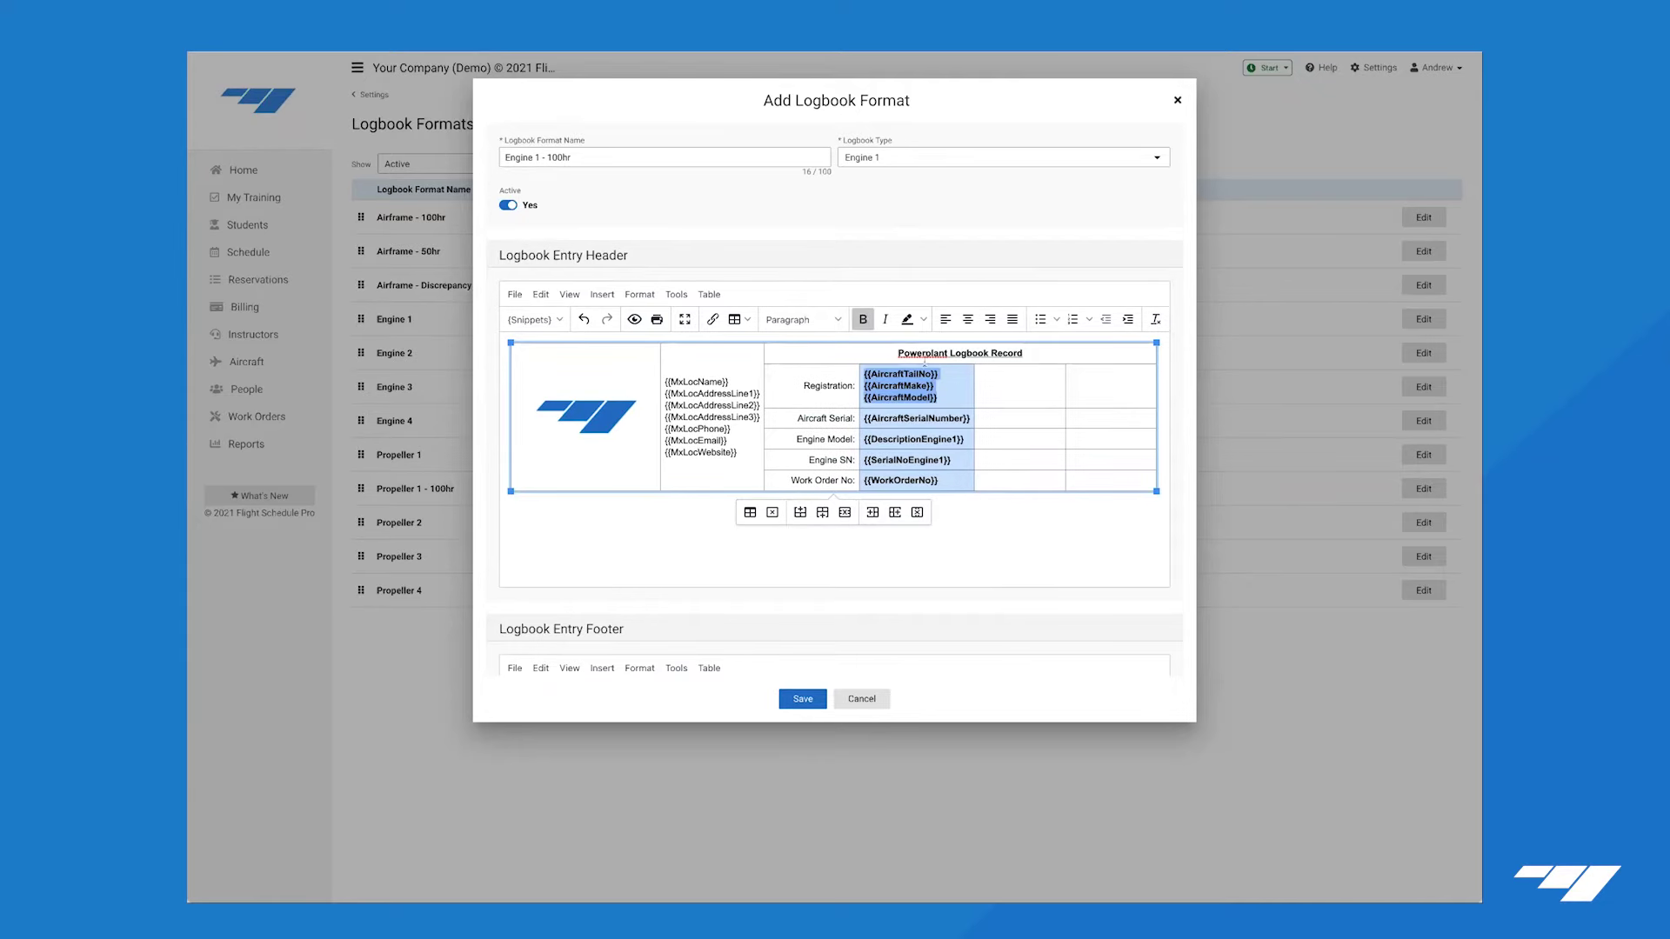
Enter the labels "Date:", "Airframe TTIS:", "Tach Time:", "Engine TTIS:" and "Engine TSOH:" down the fifth column.
left_click(990, 376)
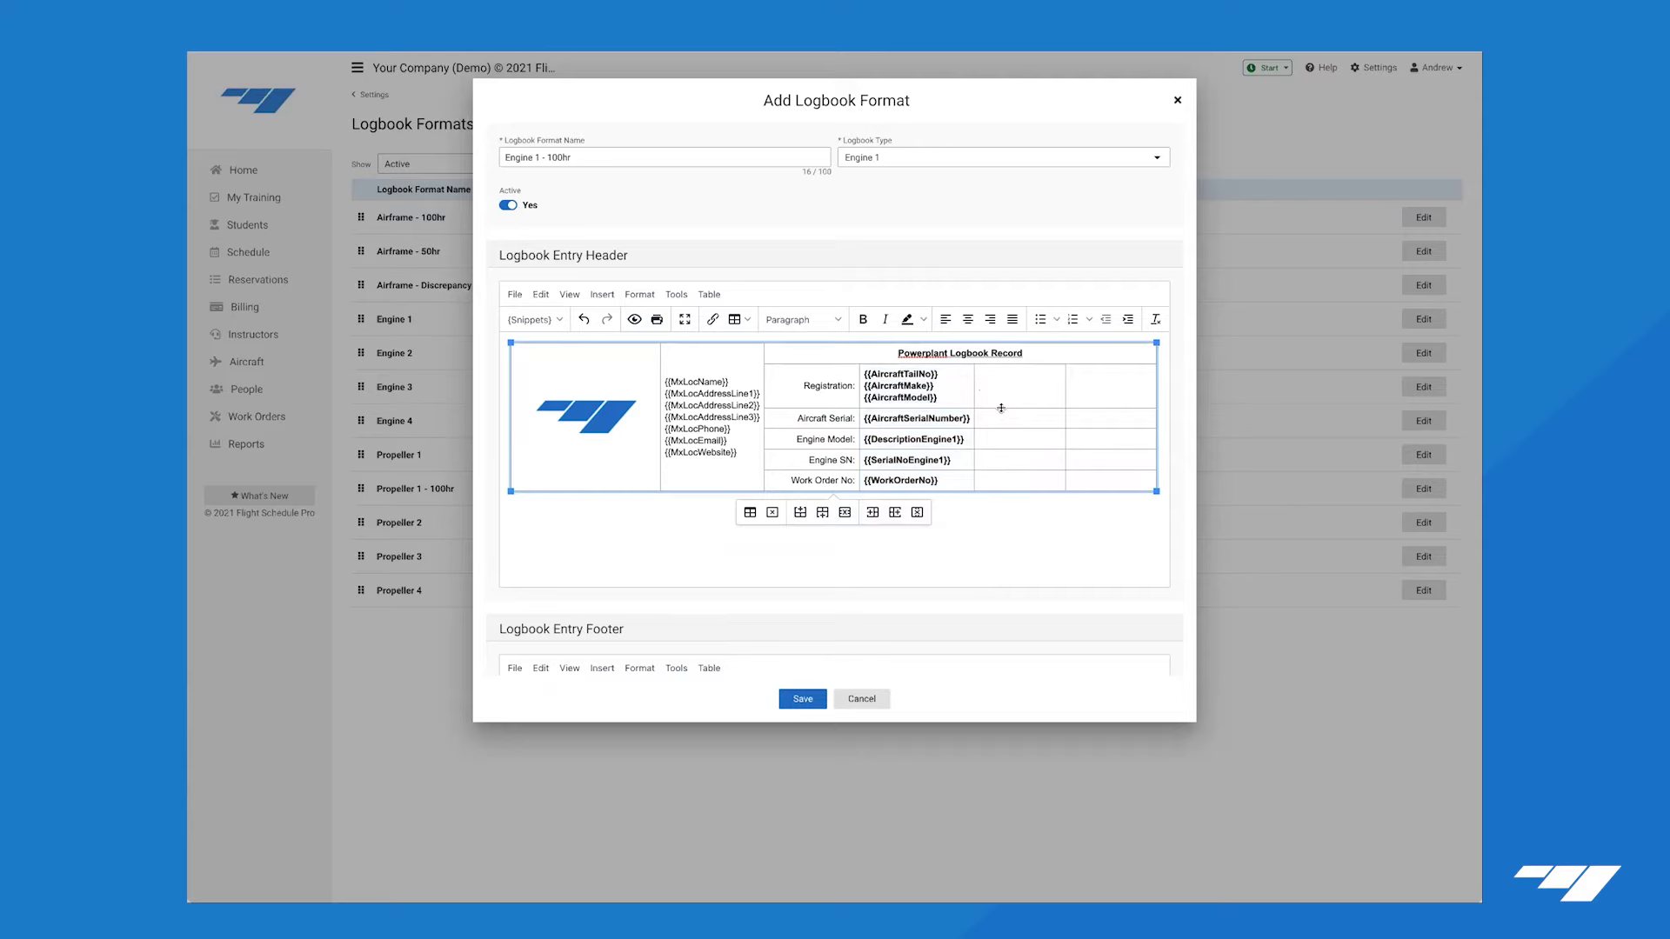
type("Date:")
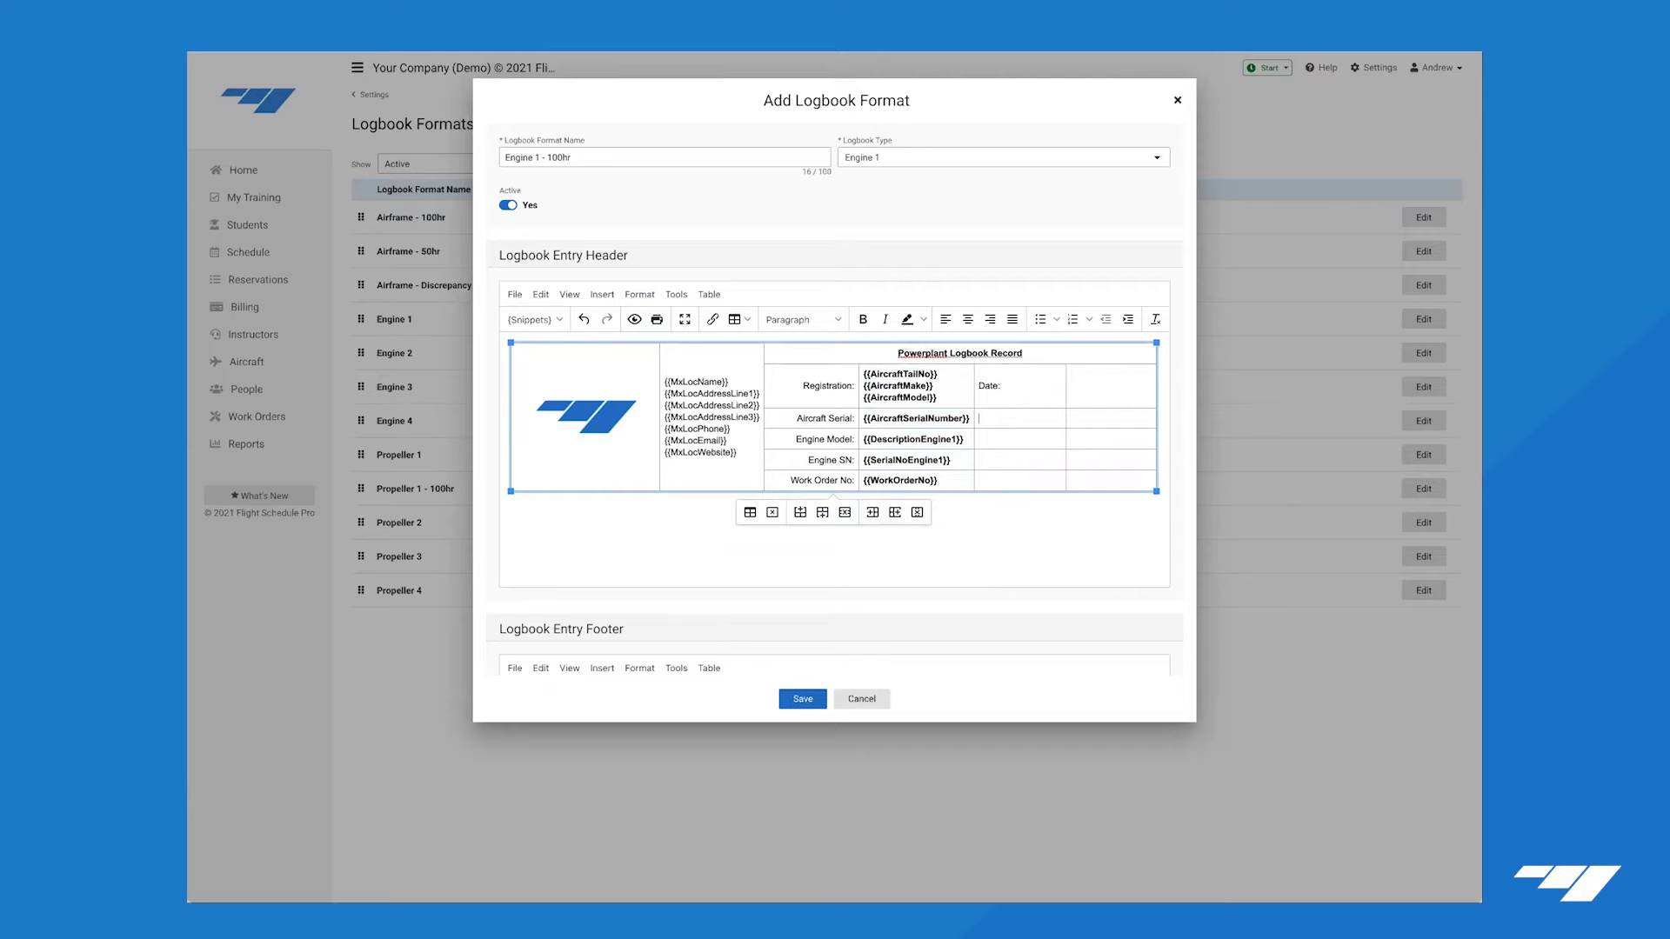
type("Airframe TTIS")
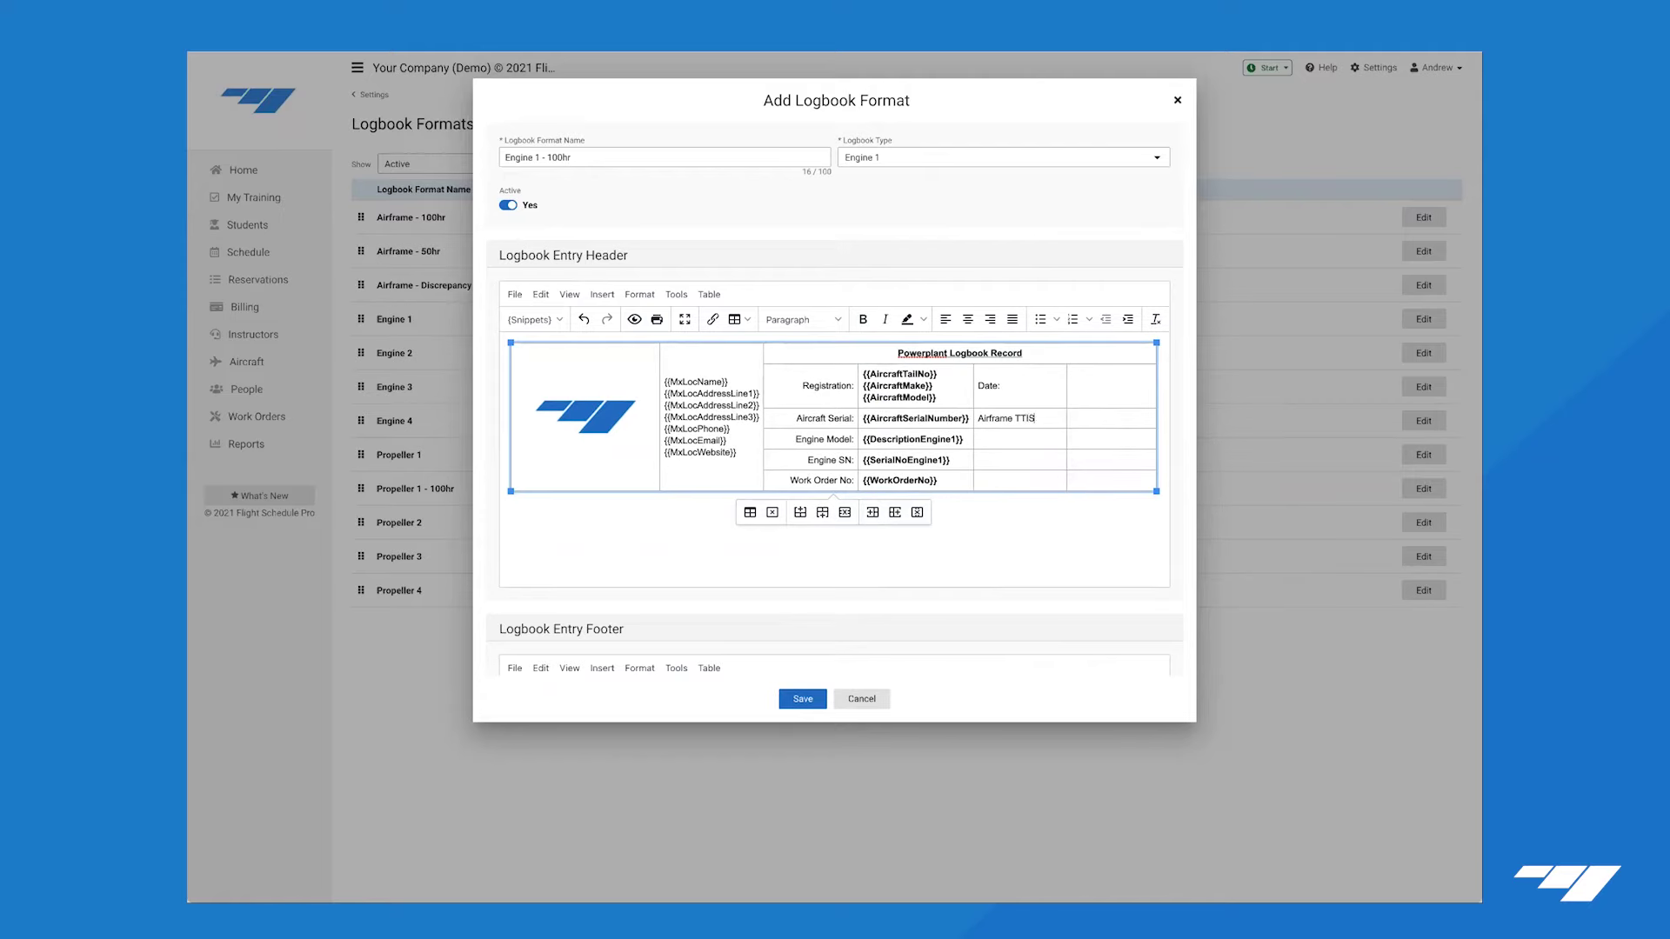
type("Tach")
type(" Time:")
type("Engine TTIS")
type("Engine")
type(" S")
key("BackSpace")
type("TSOH:")
Right-align the five labels from Date to Engine TSOH in the fifth column.
key("shift+Up")
key("shift+Up")
key("shift+Up")
key("shift+Up")
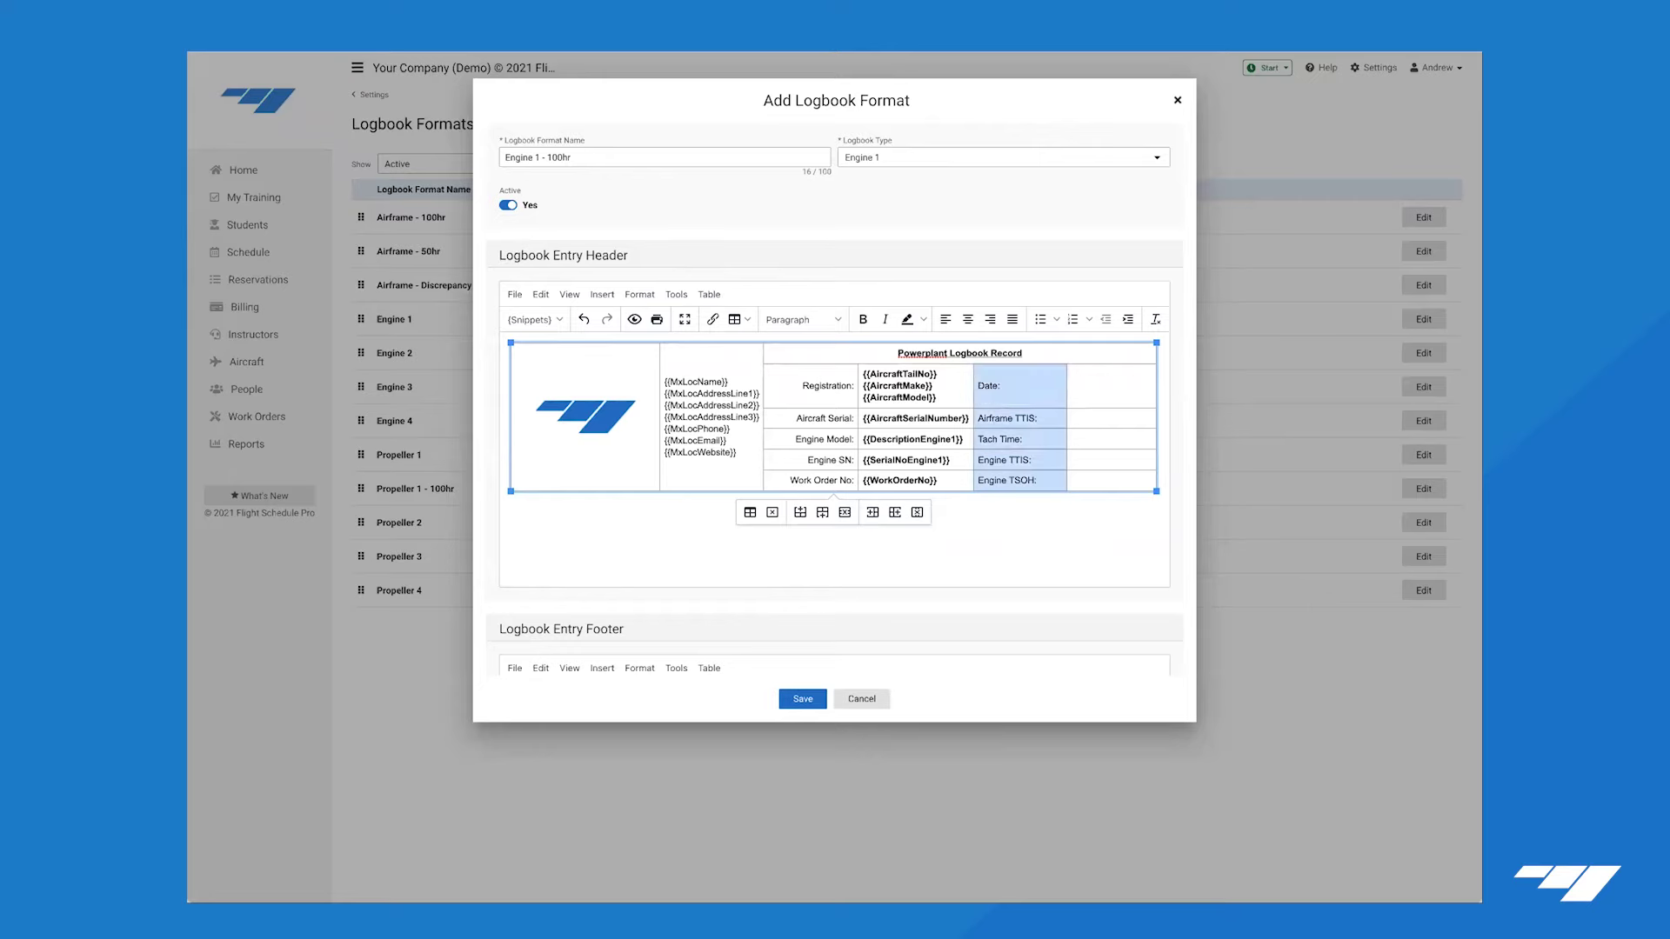
left_click(990, 320)
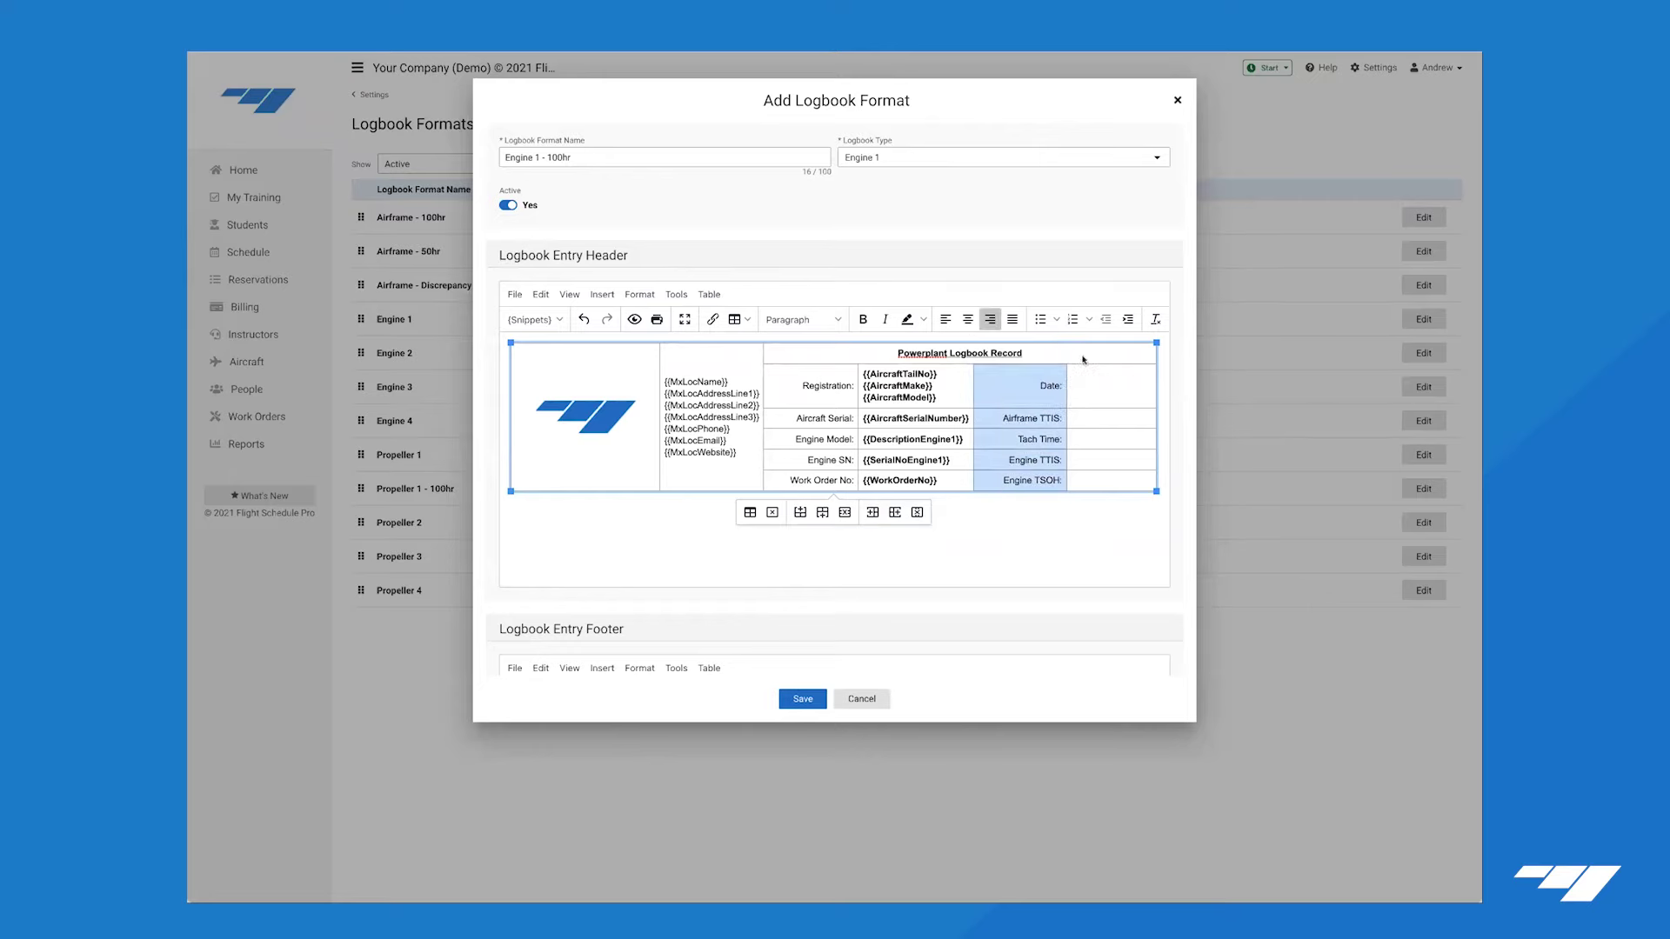
Insert the Current Date snippet beside Date and the TTIS Airframe snippet beside Airframe TTIS.
left_click(1089, 377)
type("{date")
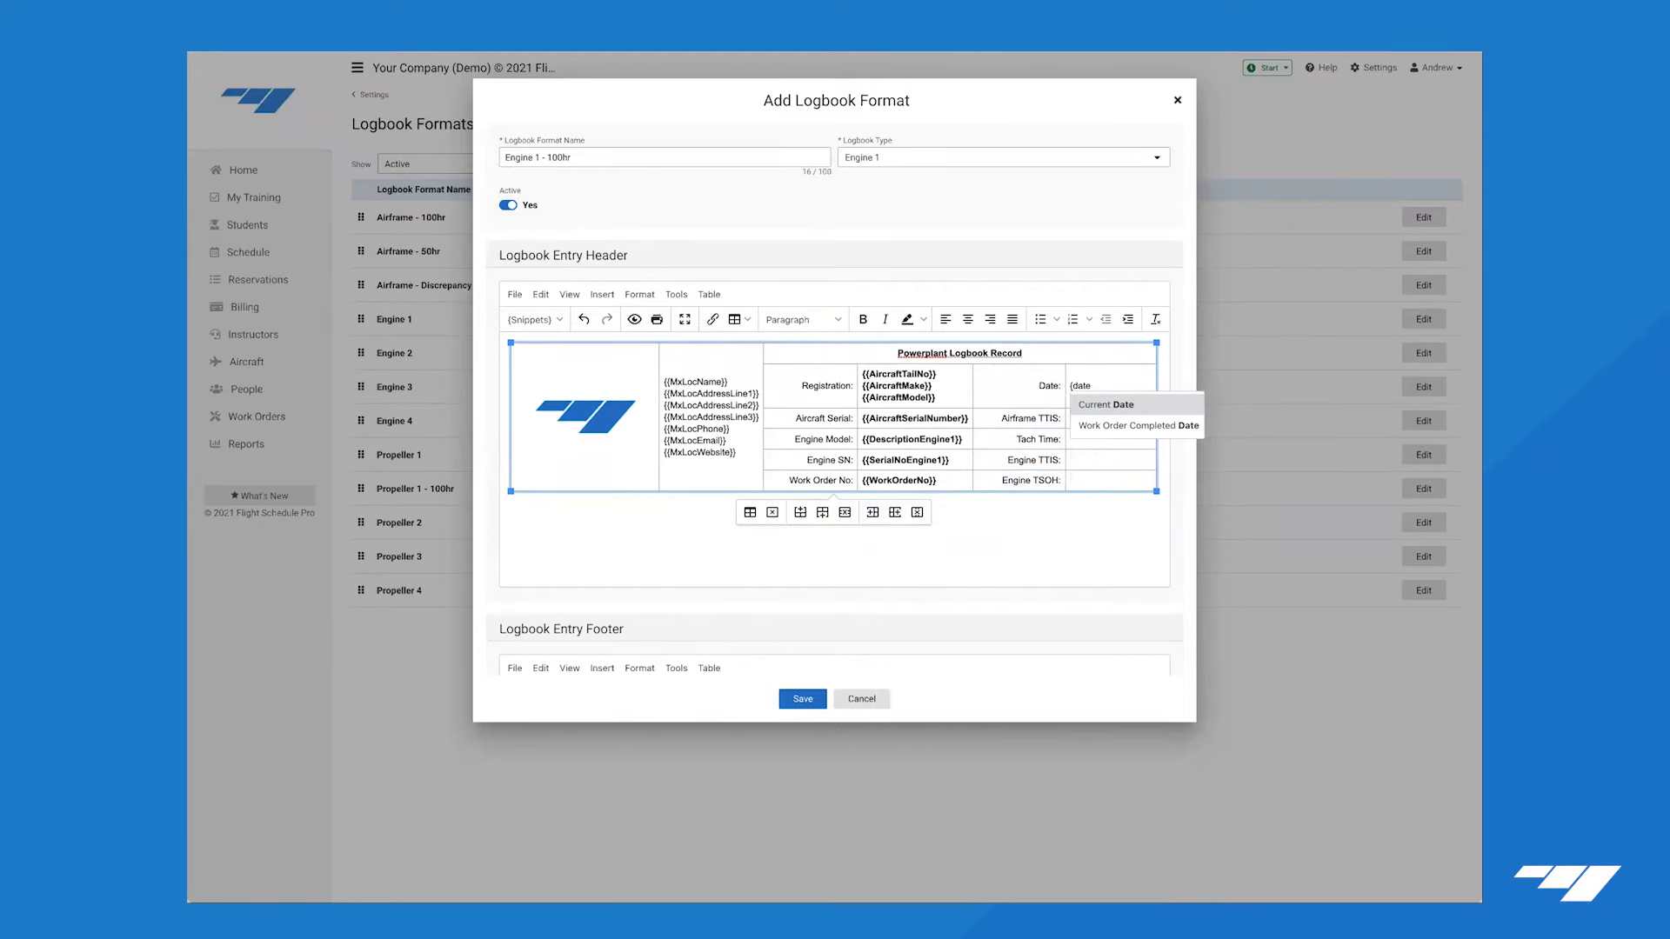
key("Return")
left_click(1069, 418)
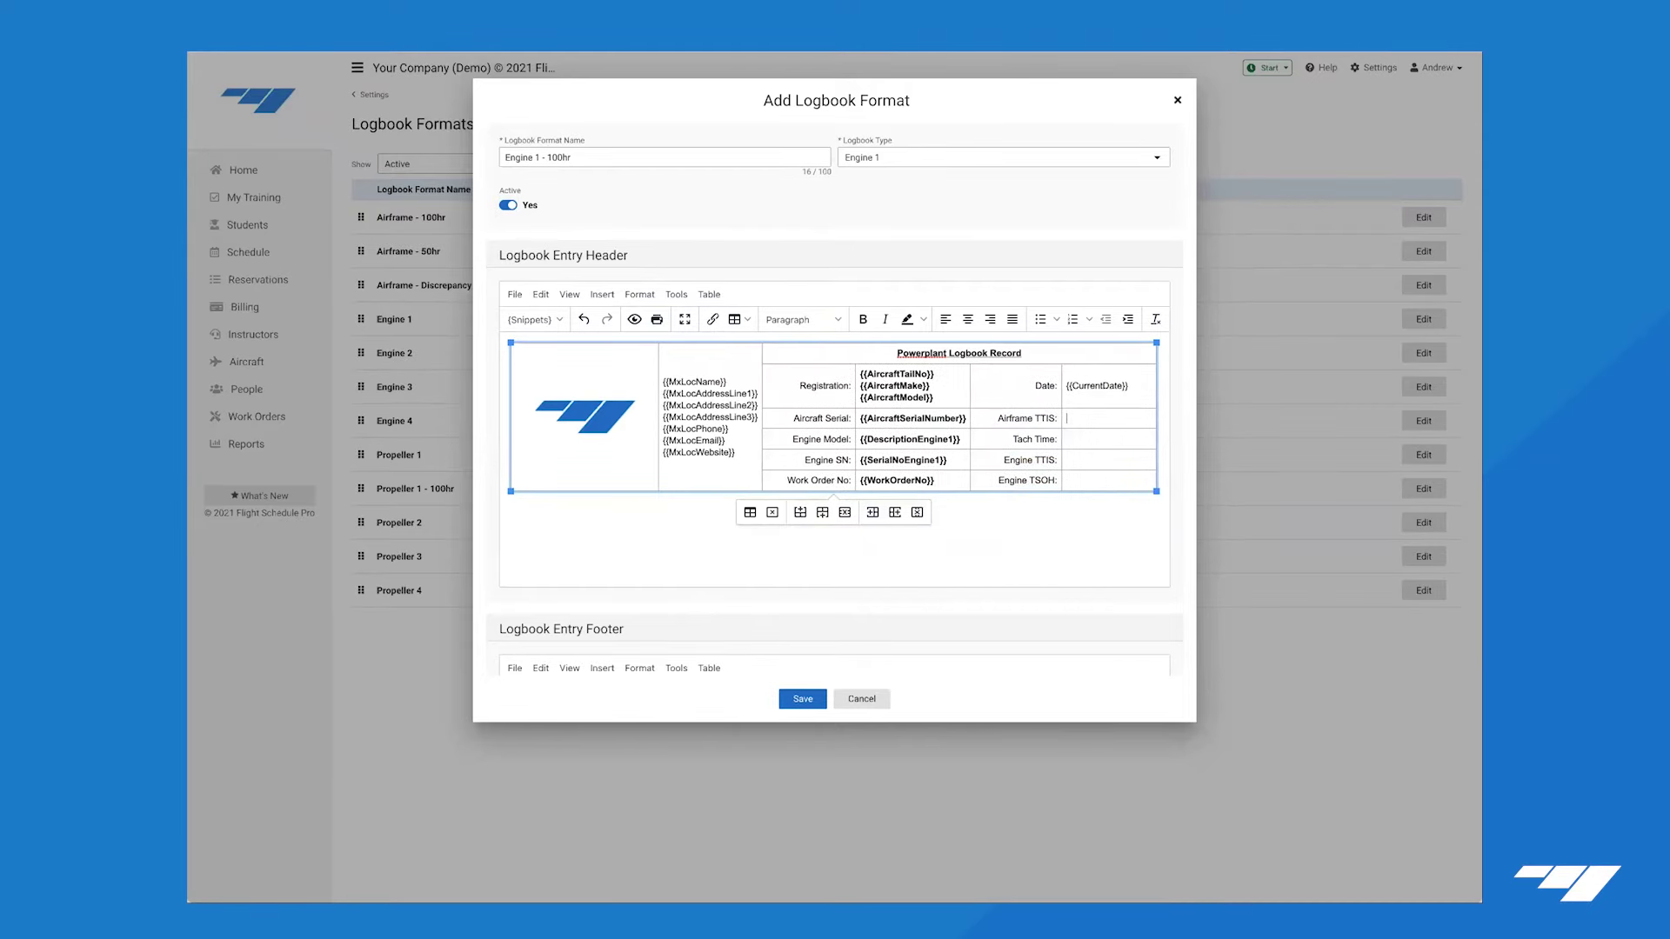
type("P")
type("{ttis")
key("Return")
Insert the Based On Meter Value Engine 1 snippet in the cell beside Tach Time.
left_click(1068, 439)
type("{t")
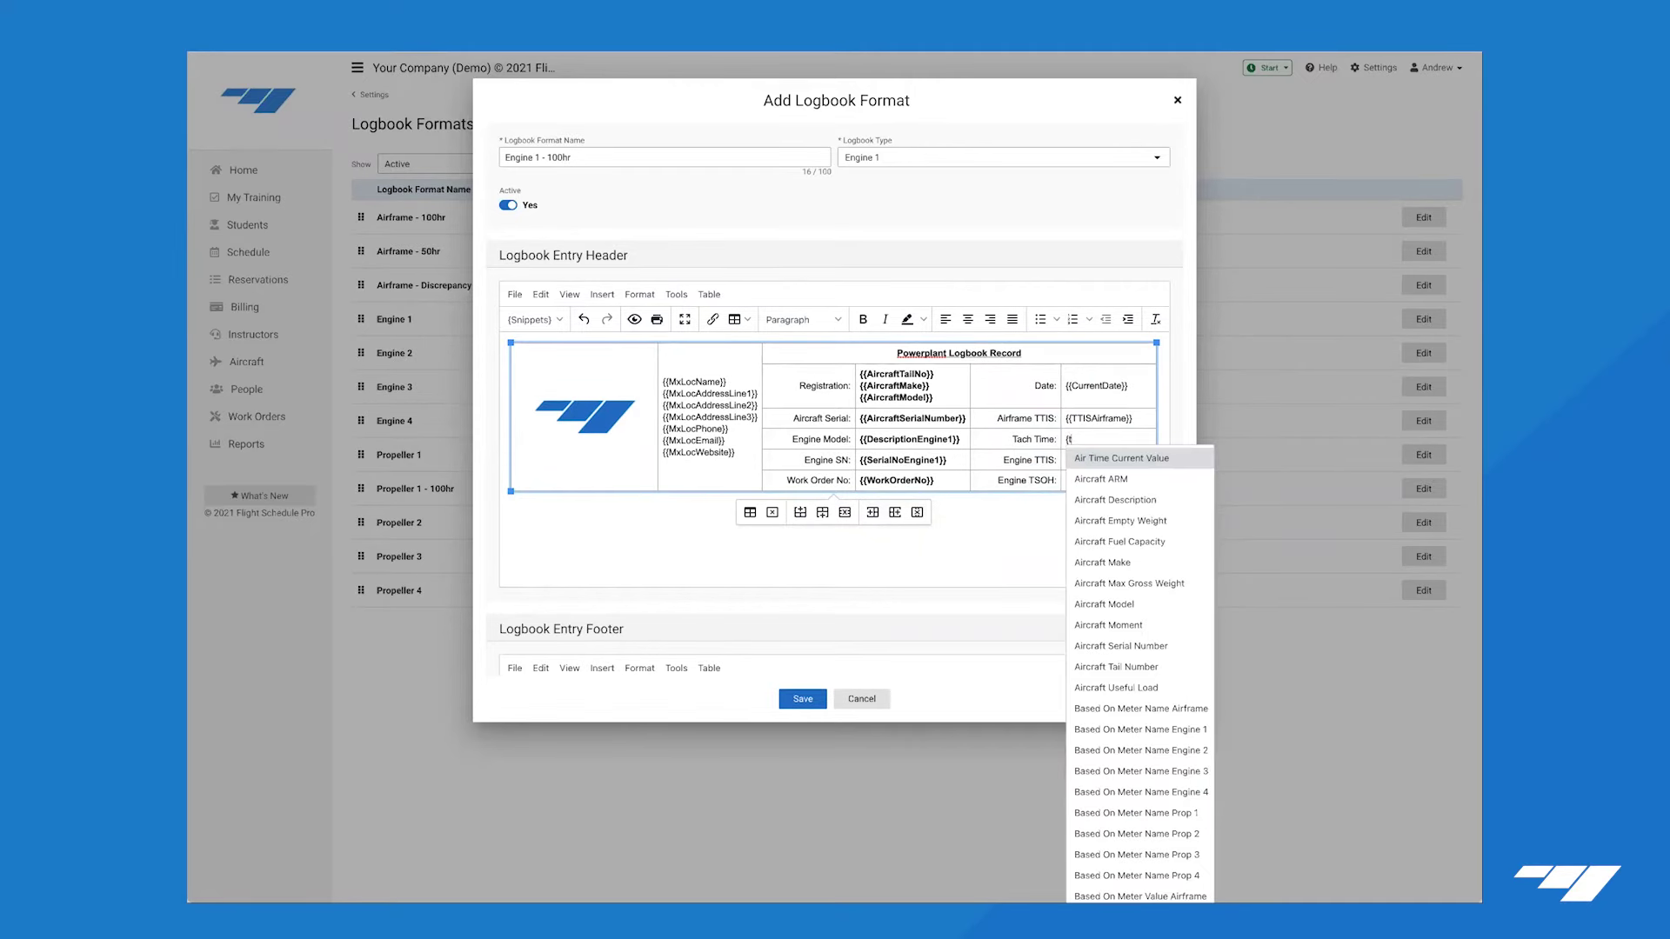
type("ach")
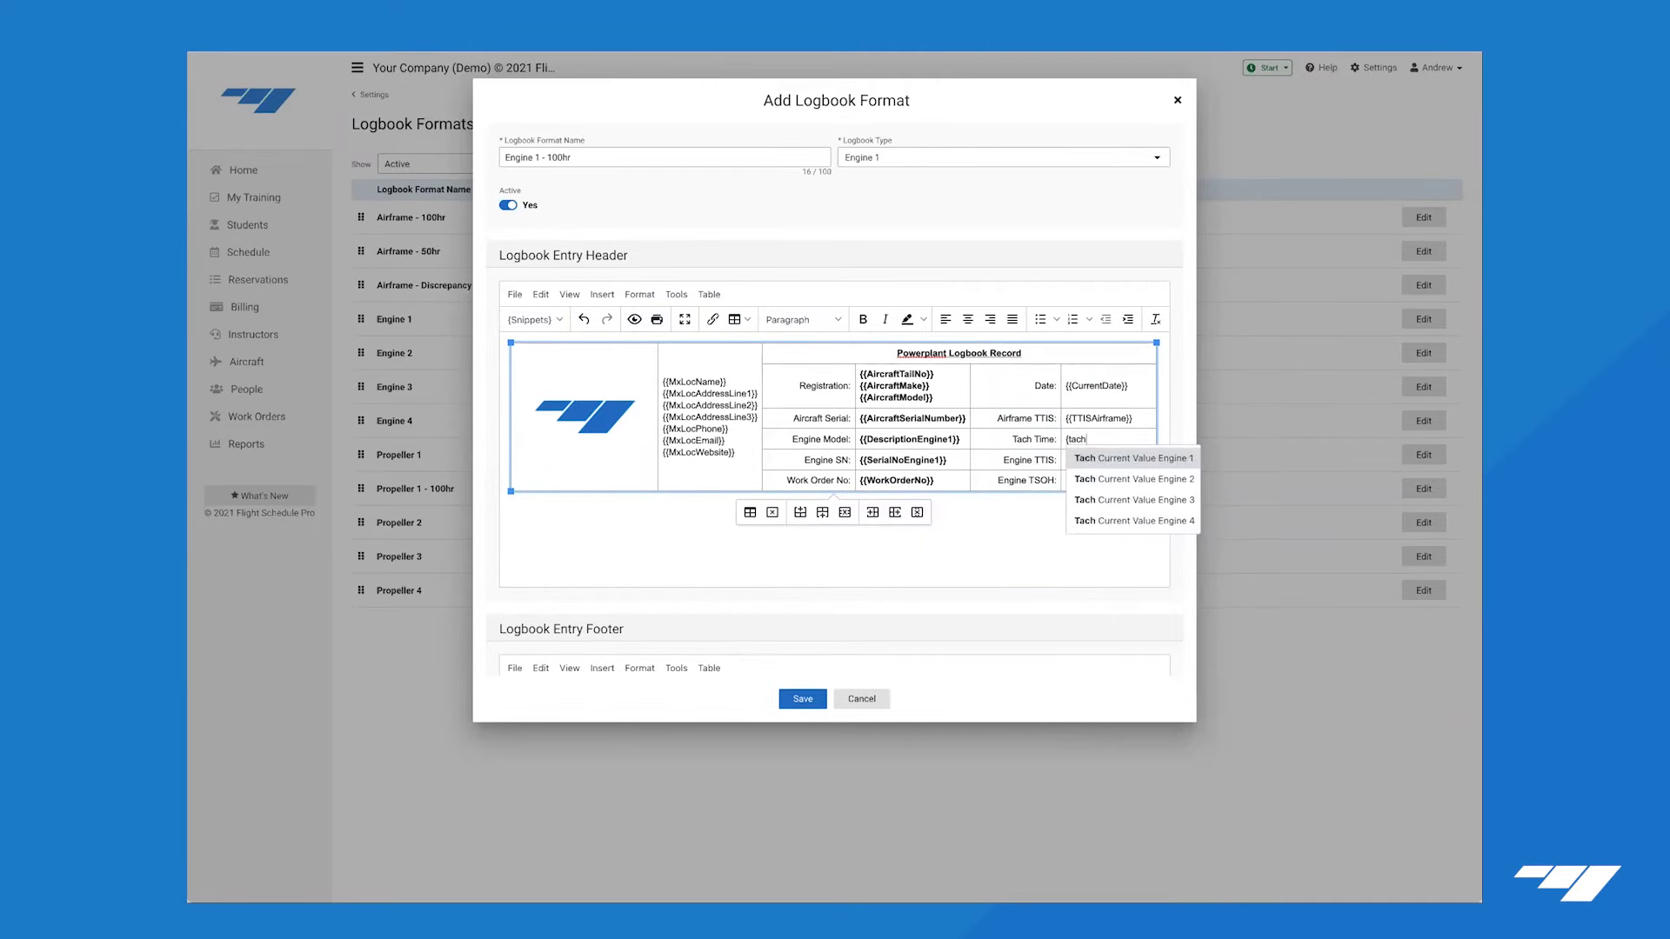
left_click(1114, 438)
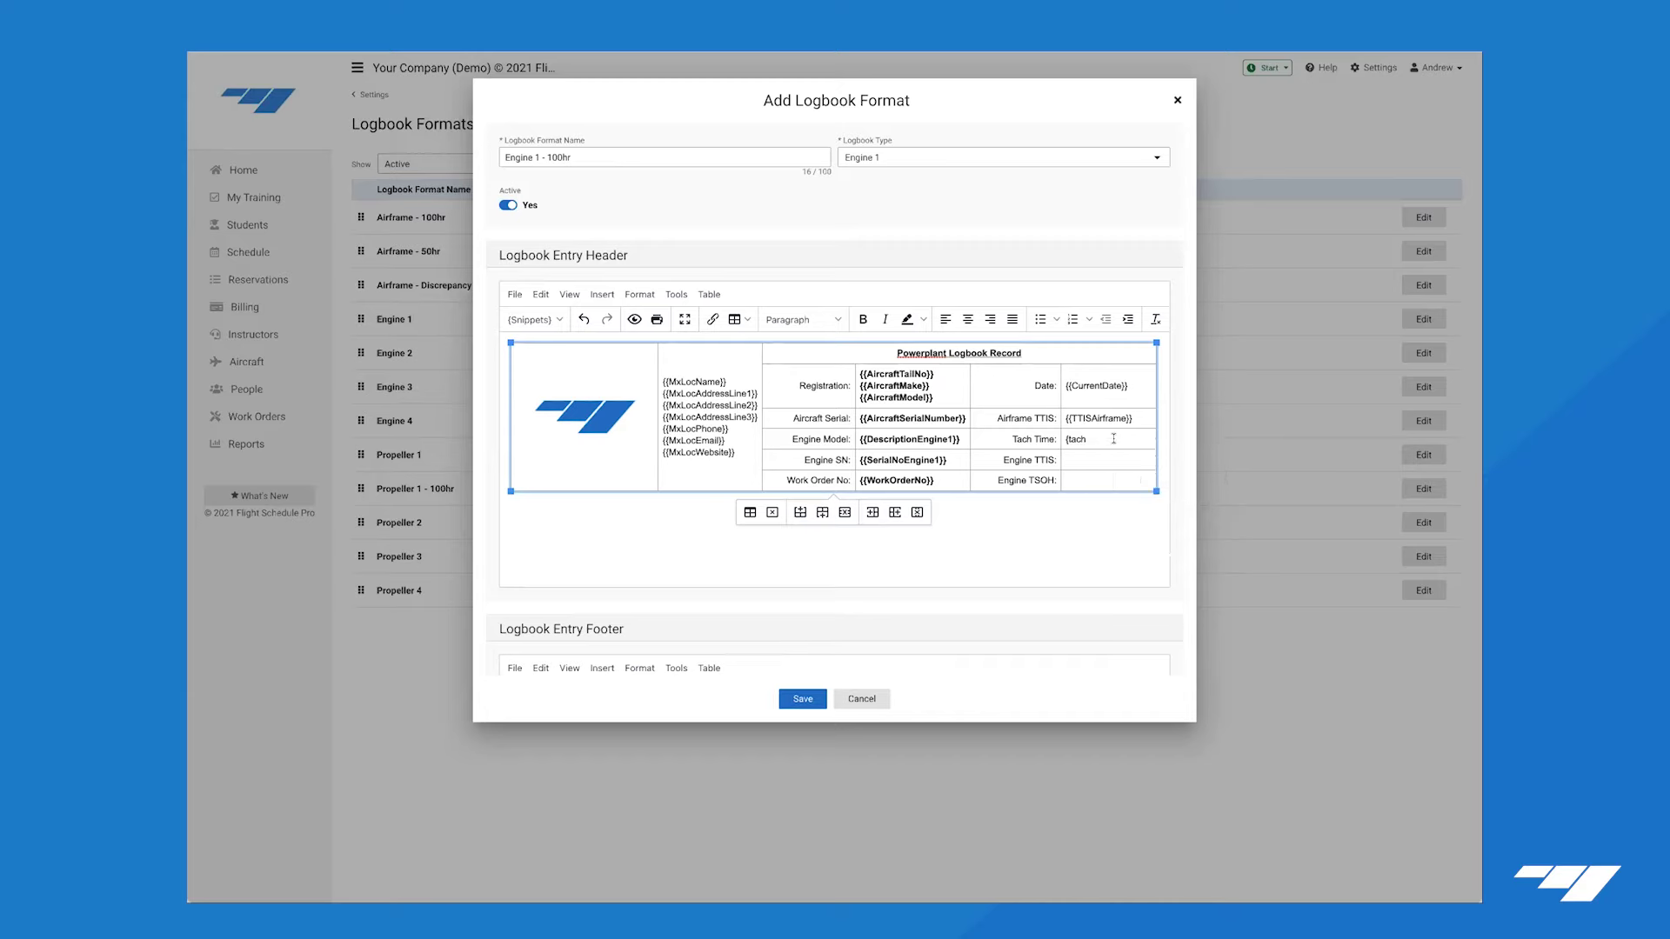
key("BackSpace")
key("BackSpace")
key("BackSpace")
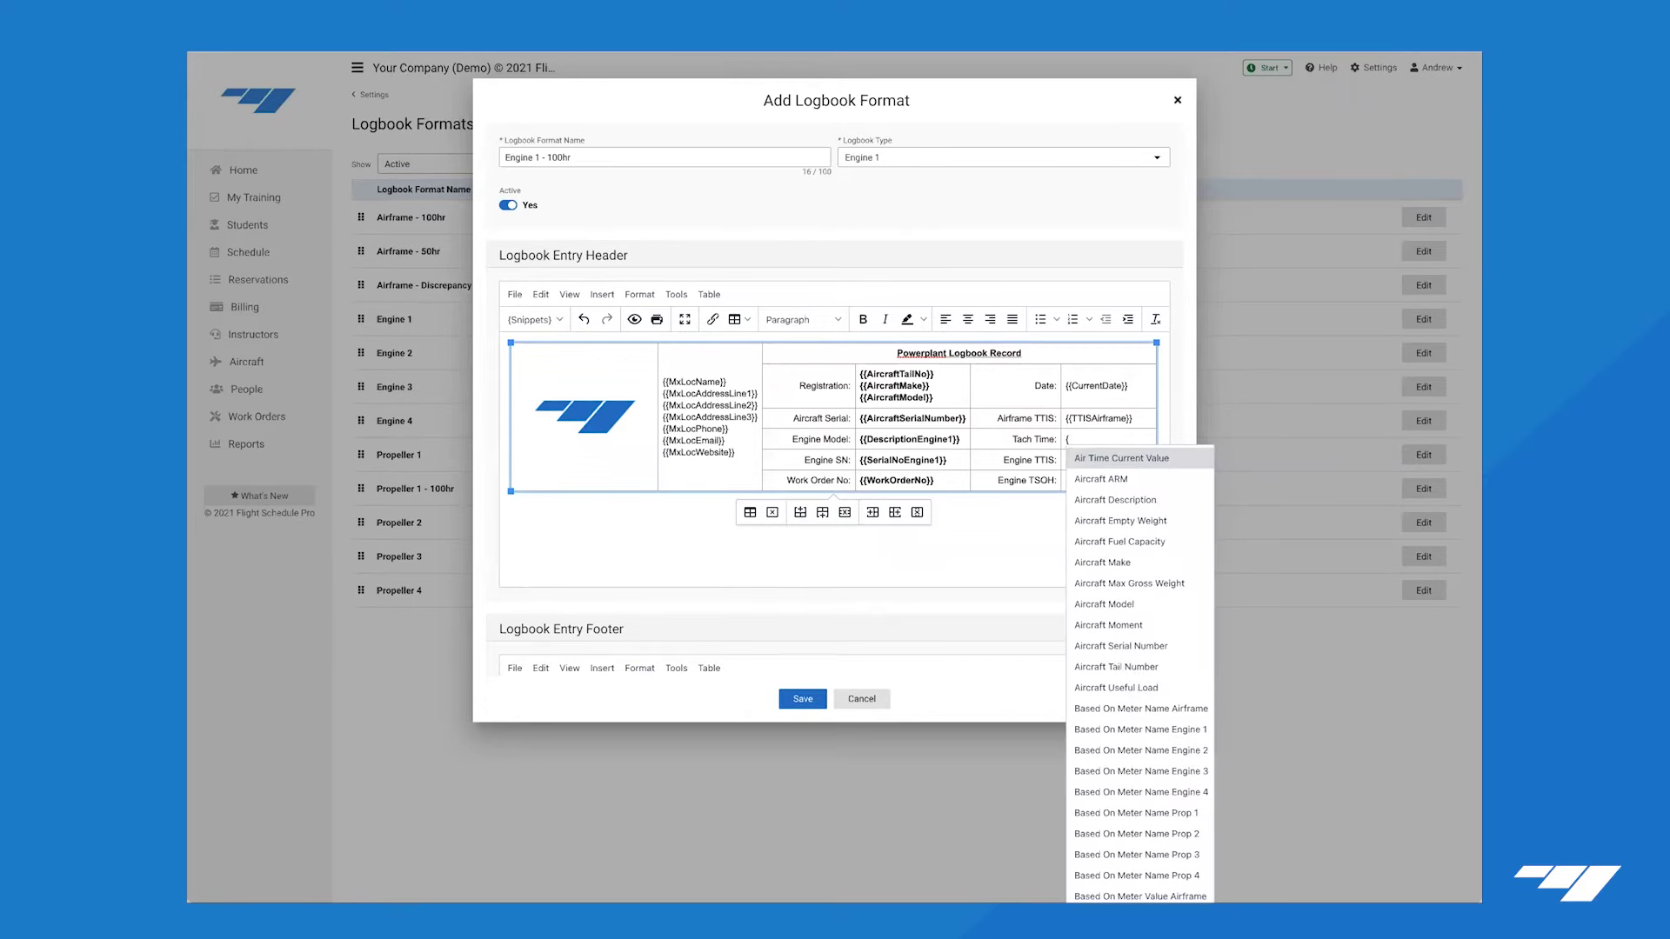
type("based")
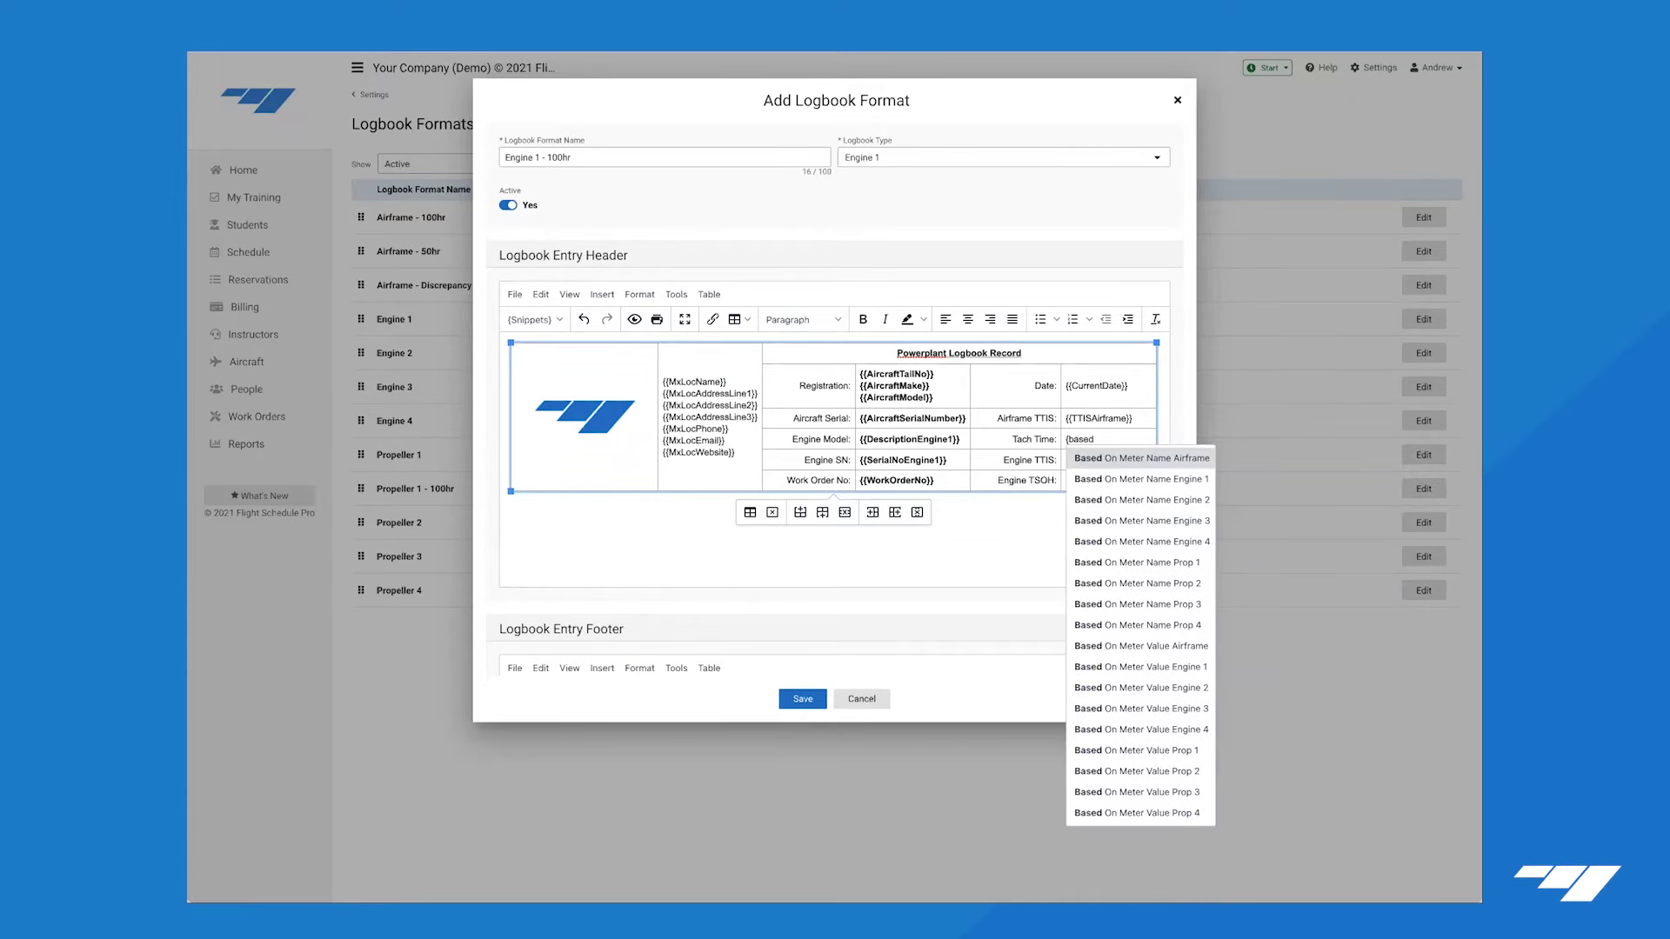
left_click(1131, 667)
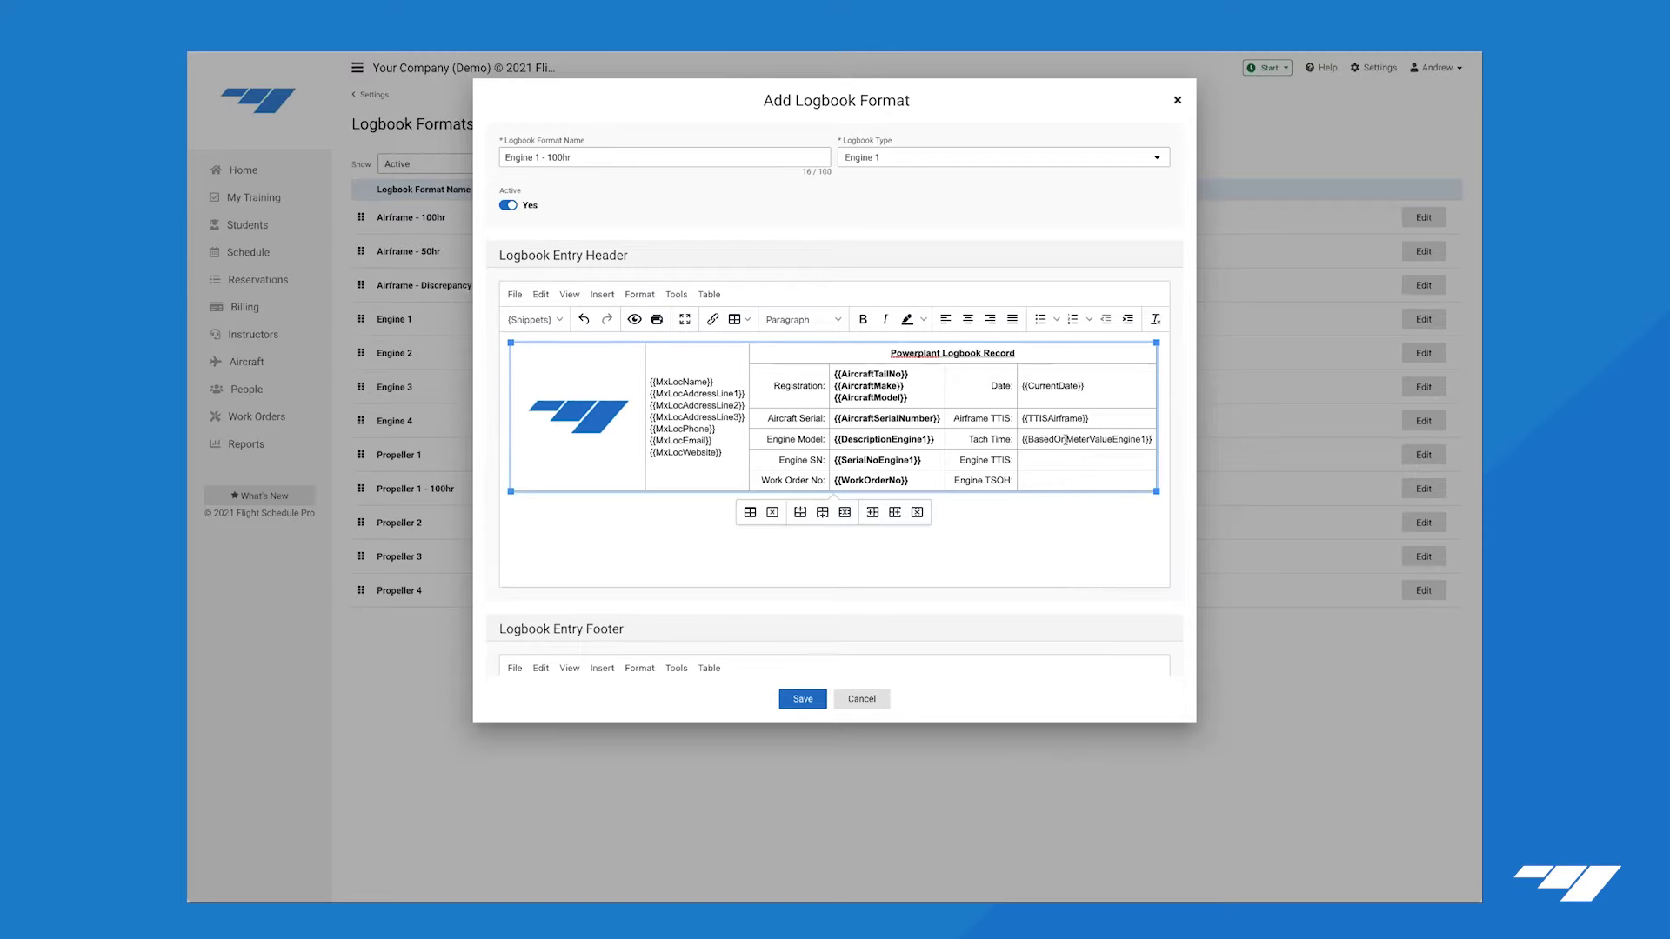
Replace the word "Tach" in the Tach Time label with the Based On Meter Name Engine 1 snippet.
double_click(979, 439)
type("{baes")
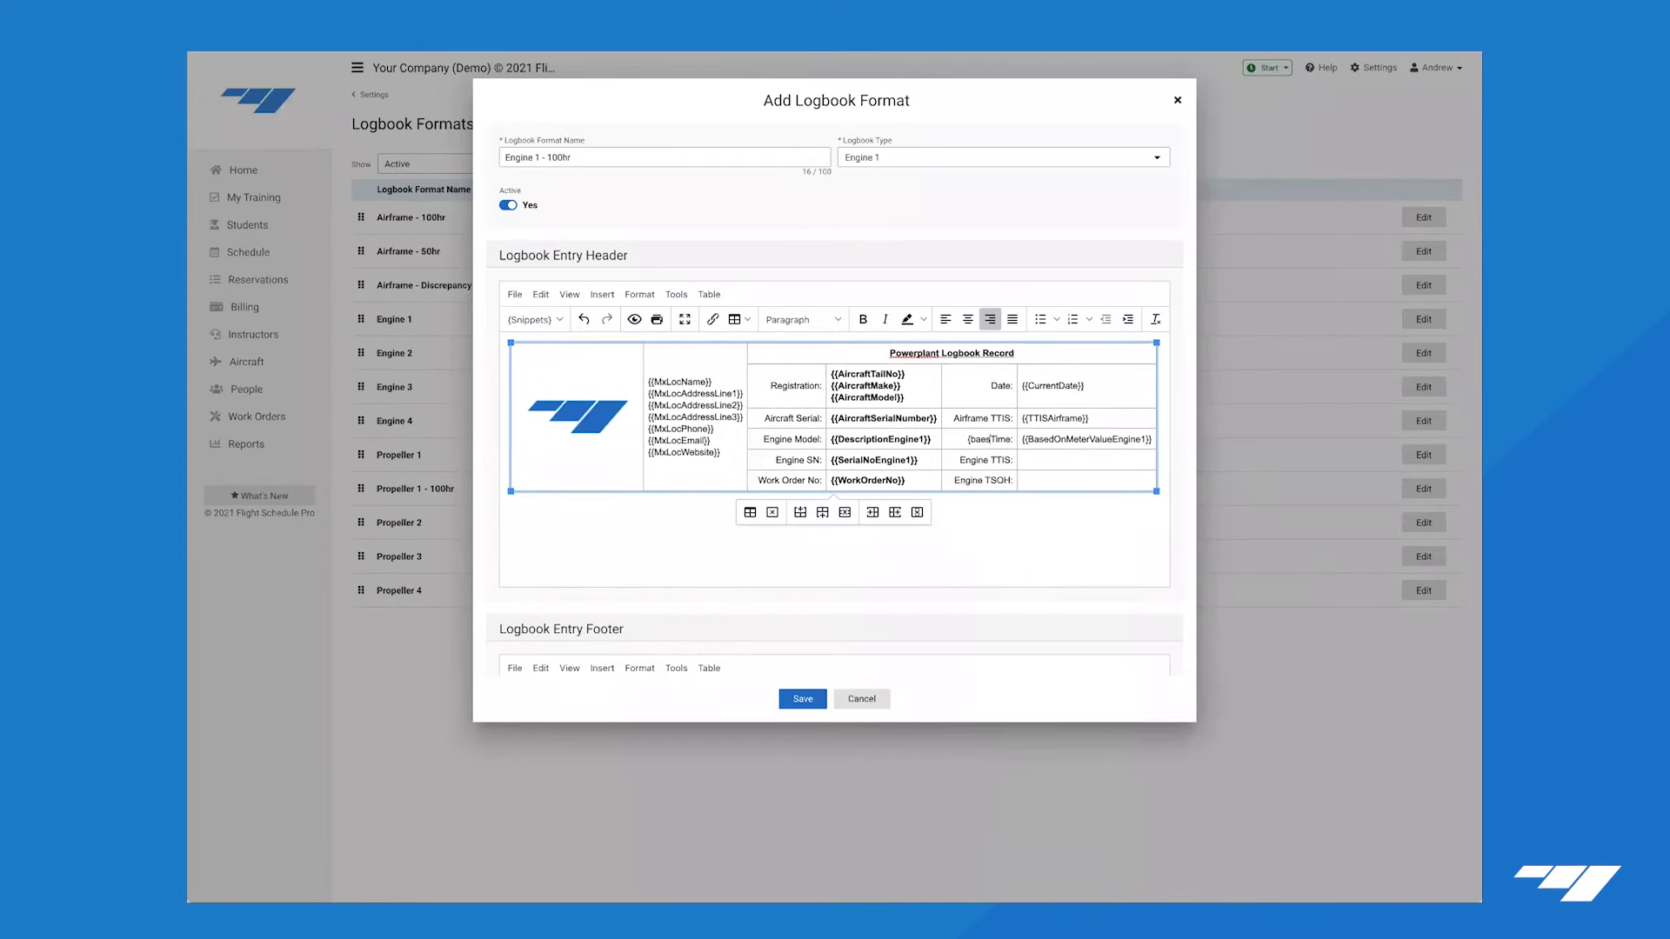
key("BackSpace")
key("BackSpace")
type("sed")
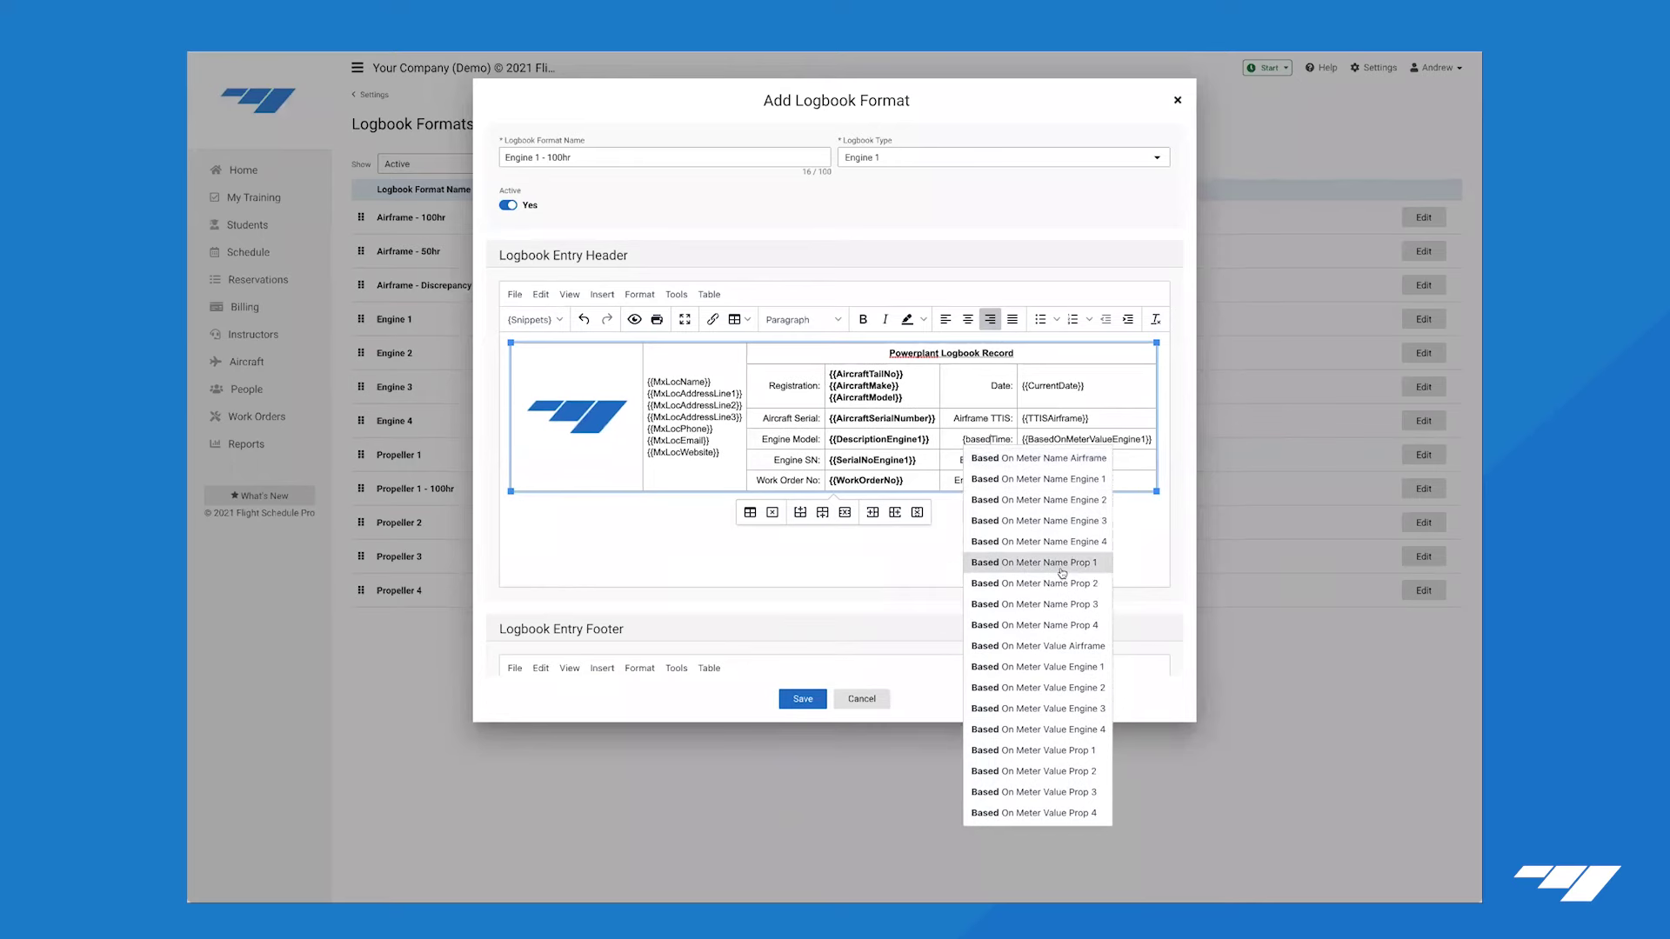
key("Return")
Insert the TTIS Engine 1 snippet beside Engine TTIS and the TSOH Engine 1 snippet beside Engine TSOH.
left_click(1060, 485)
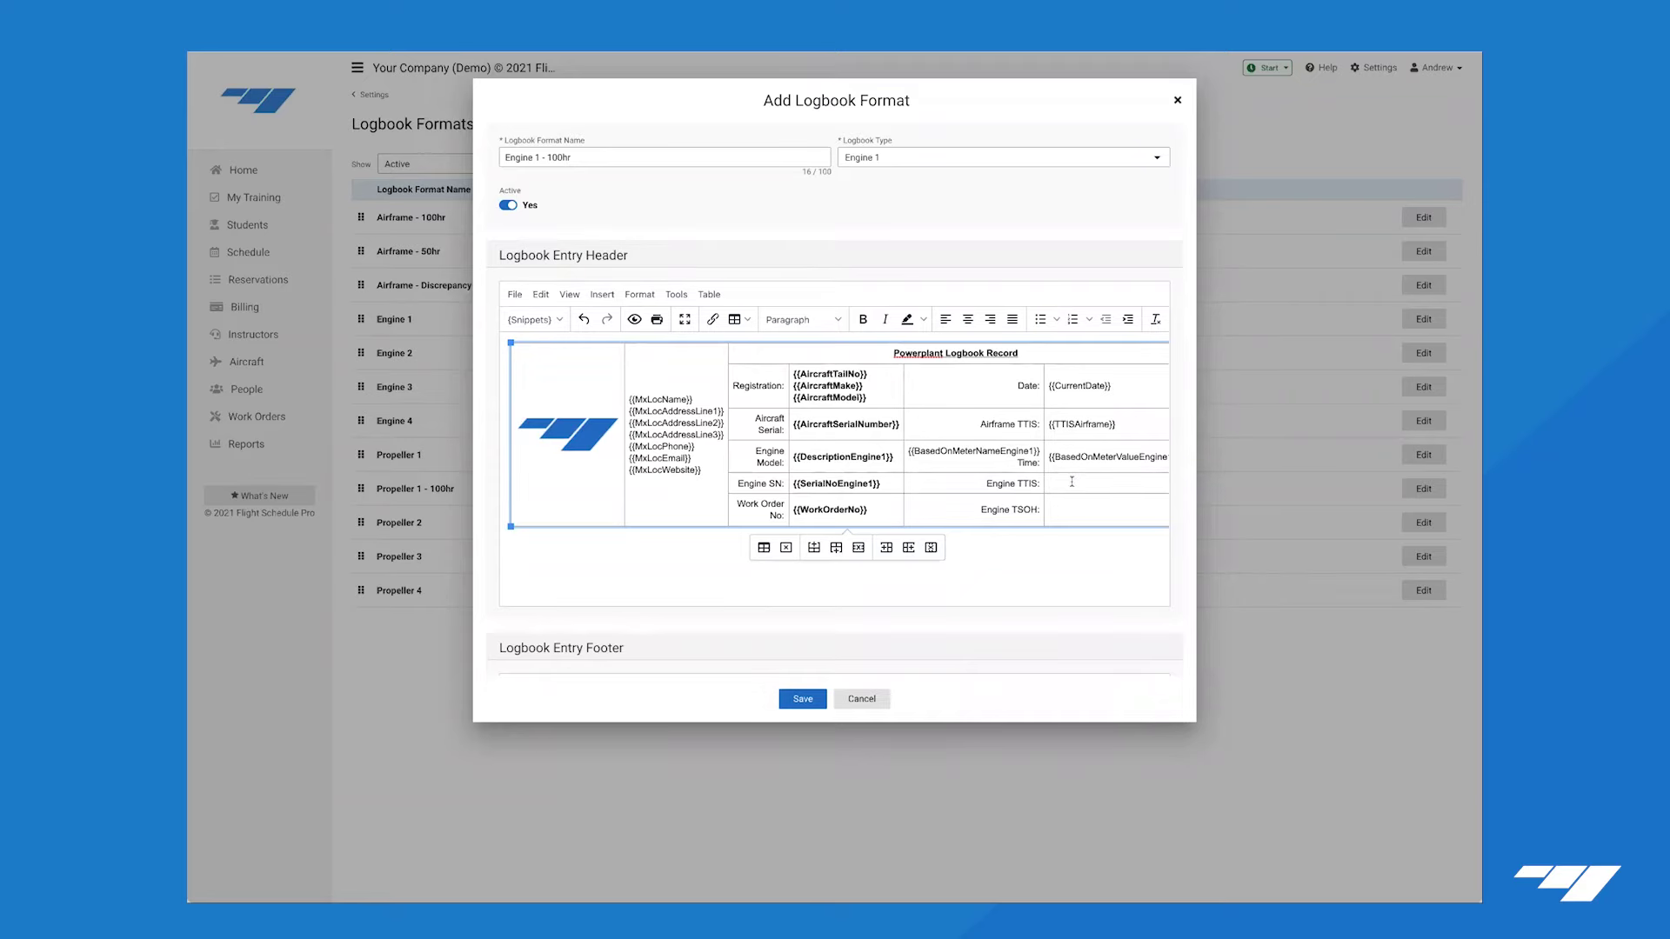
type("{{TTISEngine1}}")
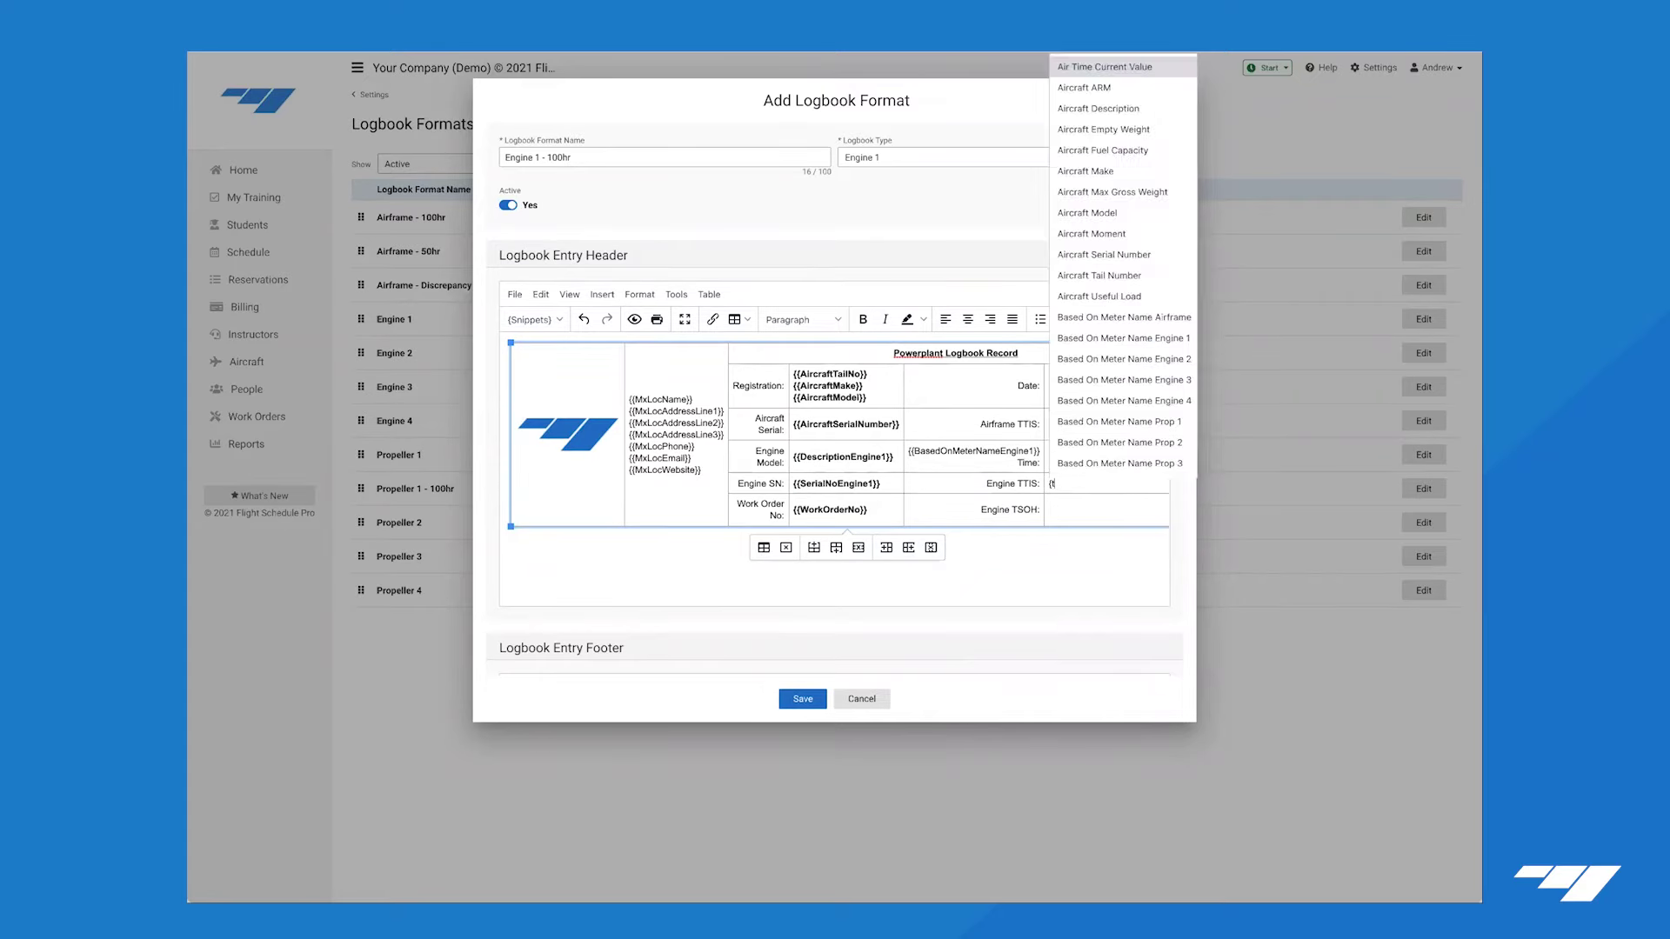
key("Return")
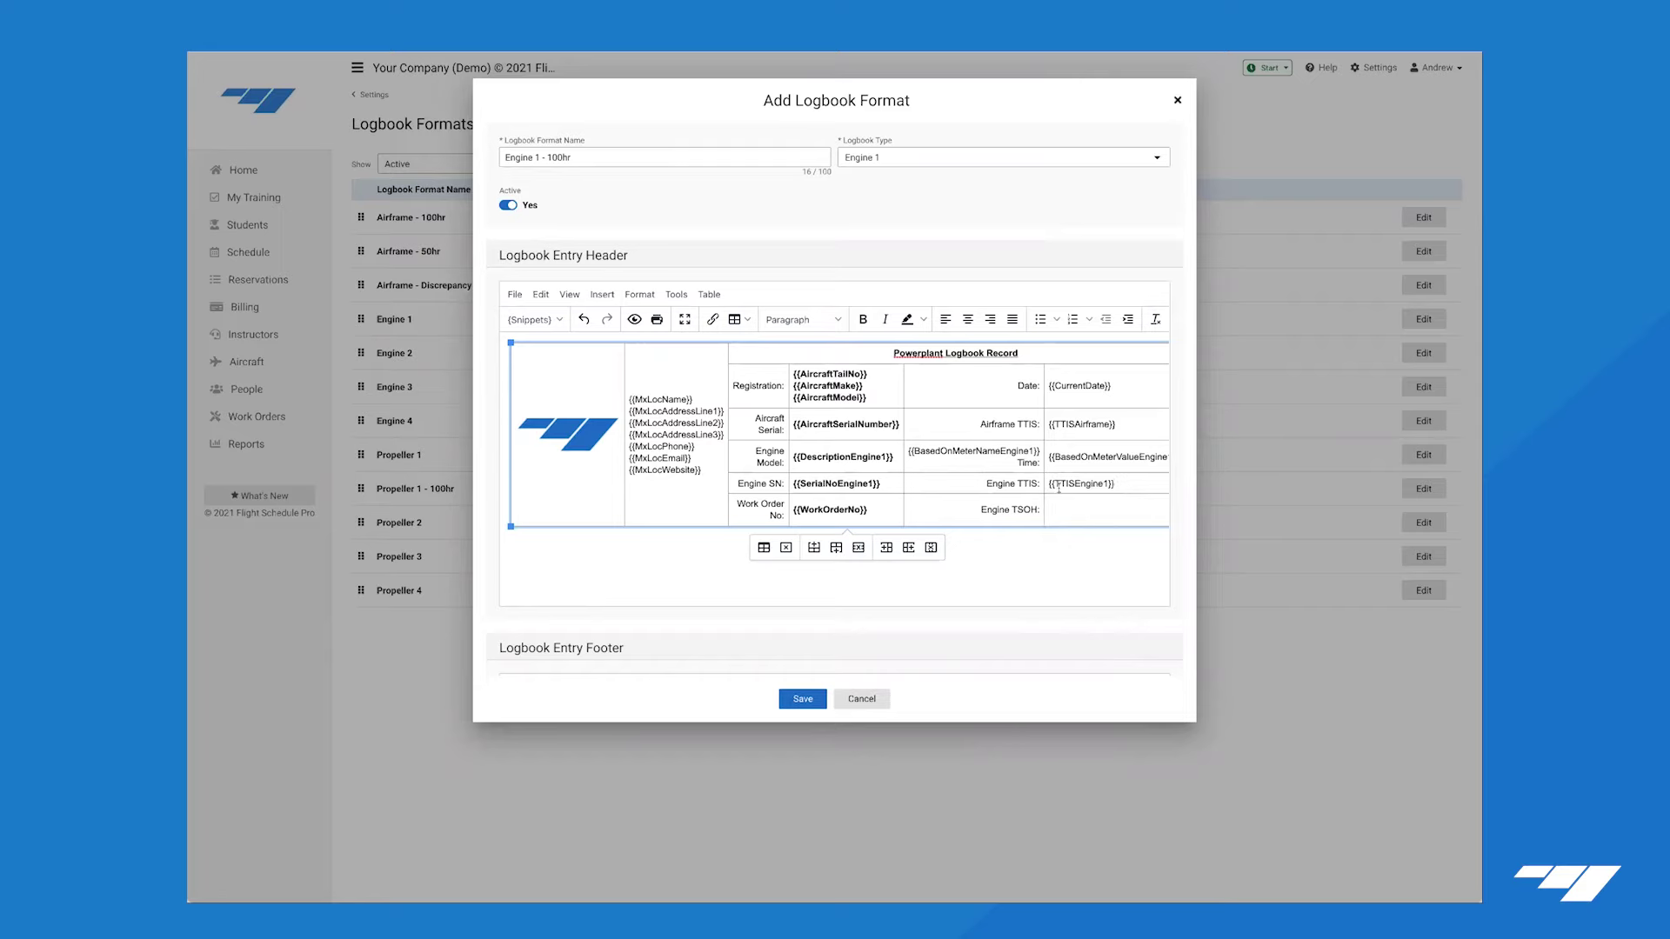
type("{tsoh")
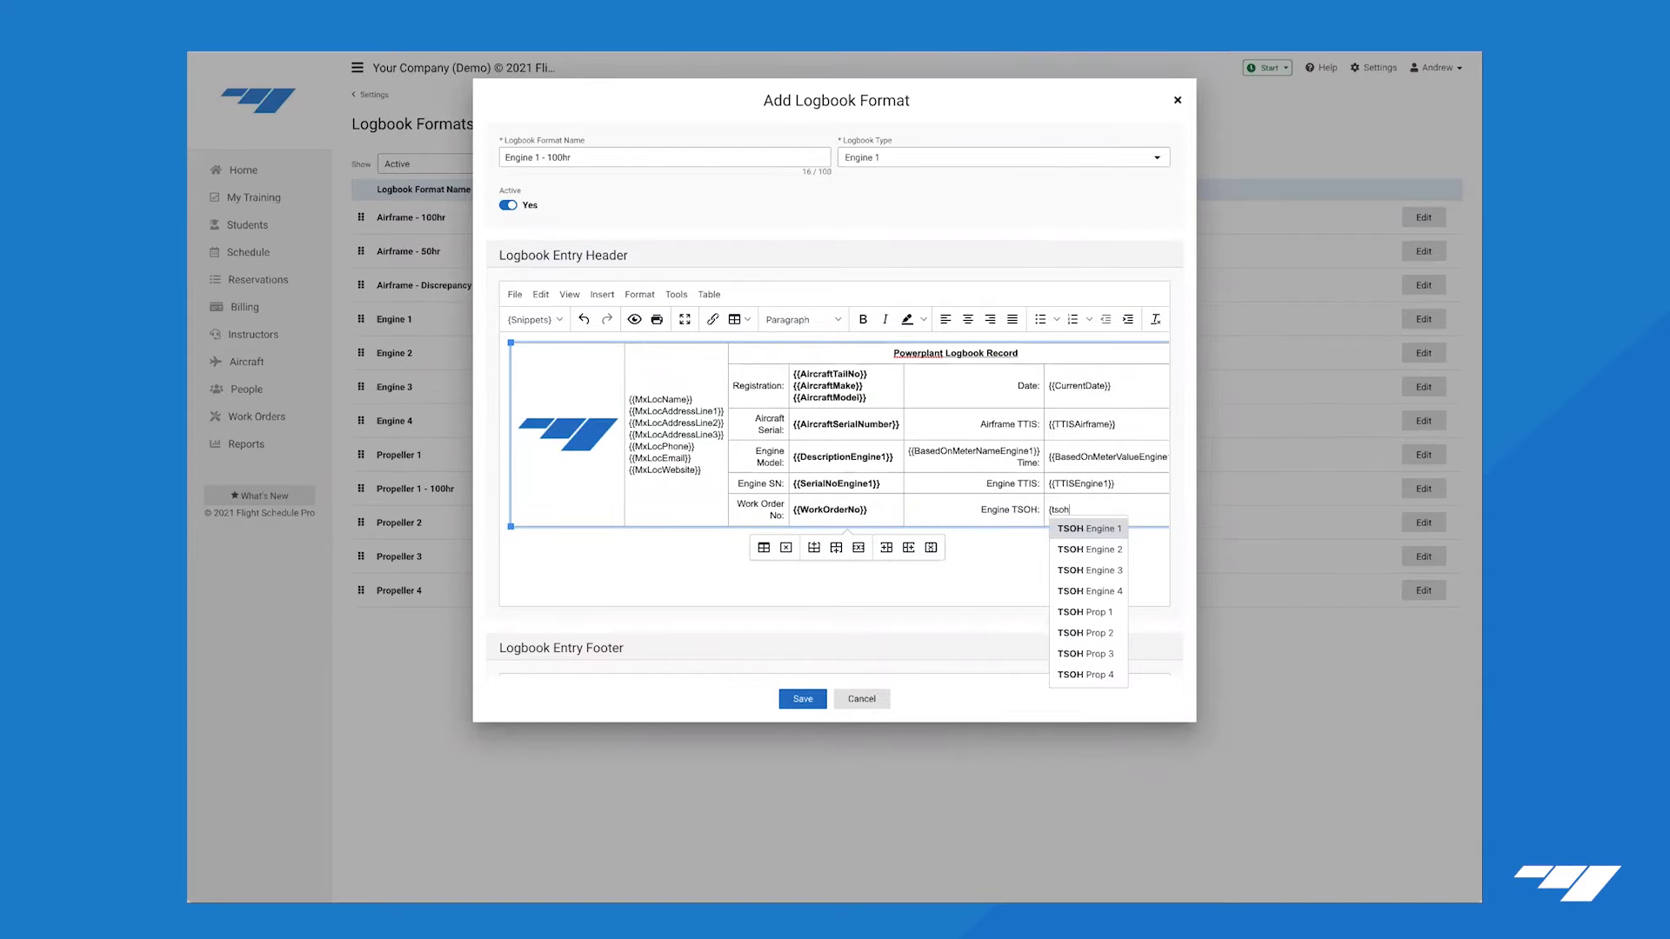
left_click(1081, 528)
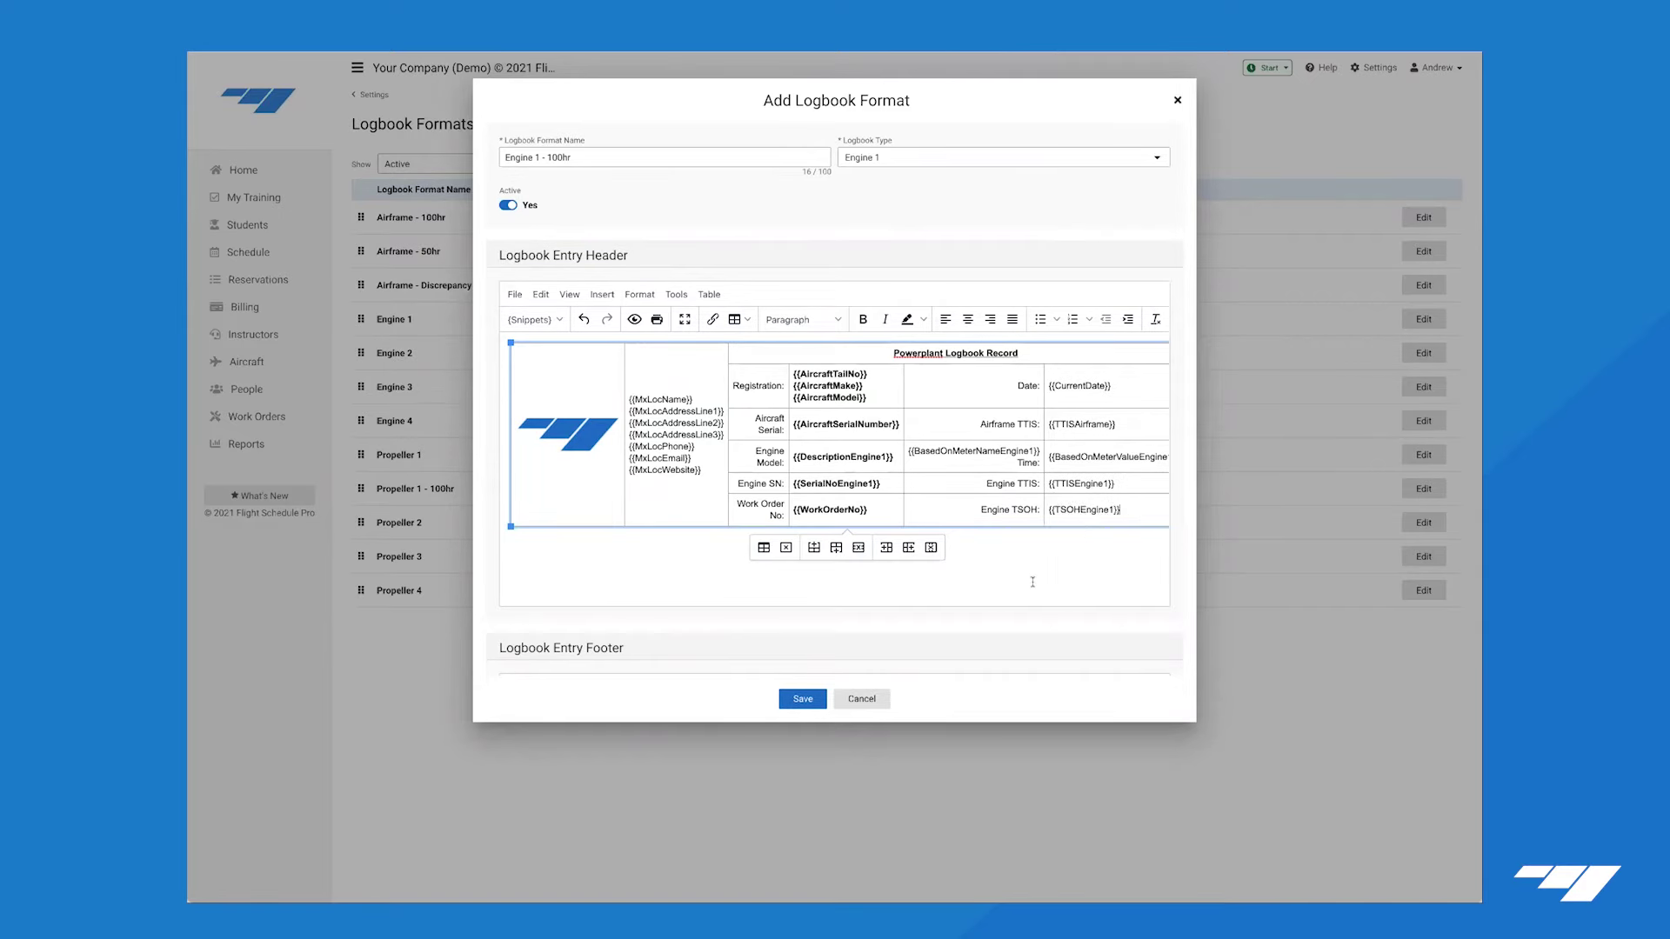
Add "Performed a 100 hr inspection with reference to FSP 100 hr form. The following work was performed:" below the table, bolding and underlining the first "100 hr".
left_click(1040, 581)
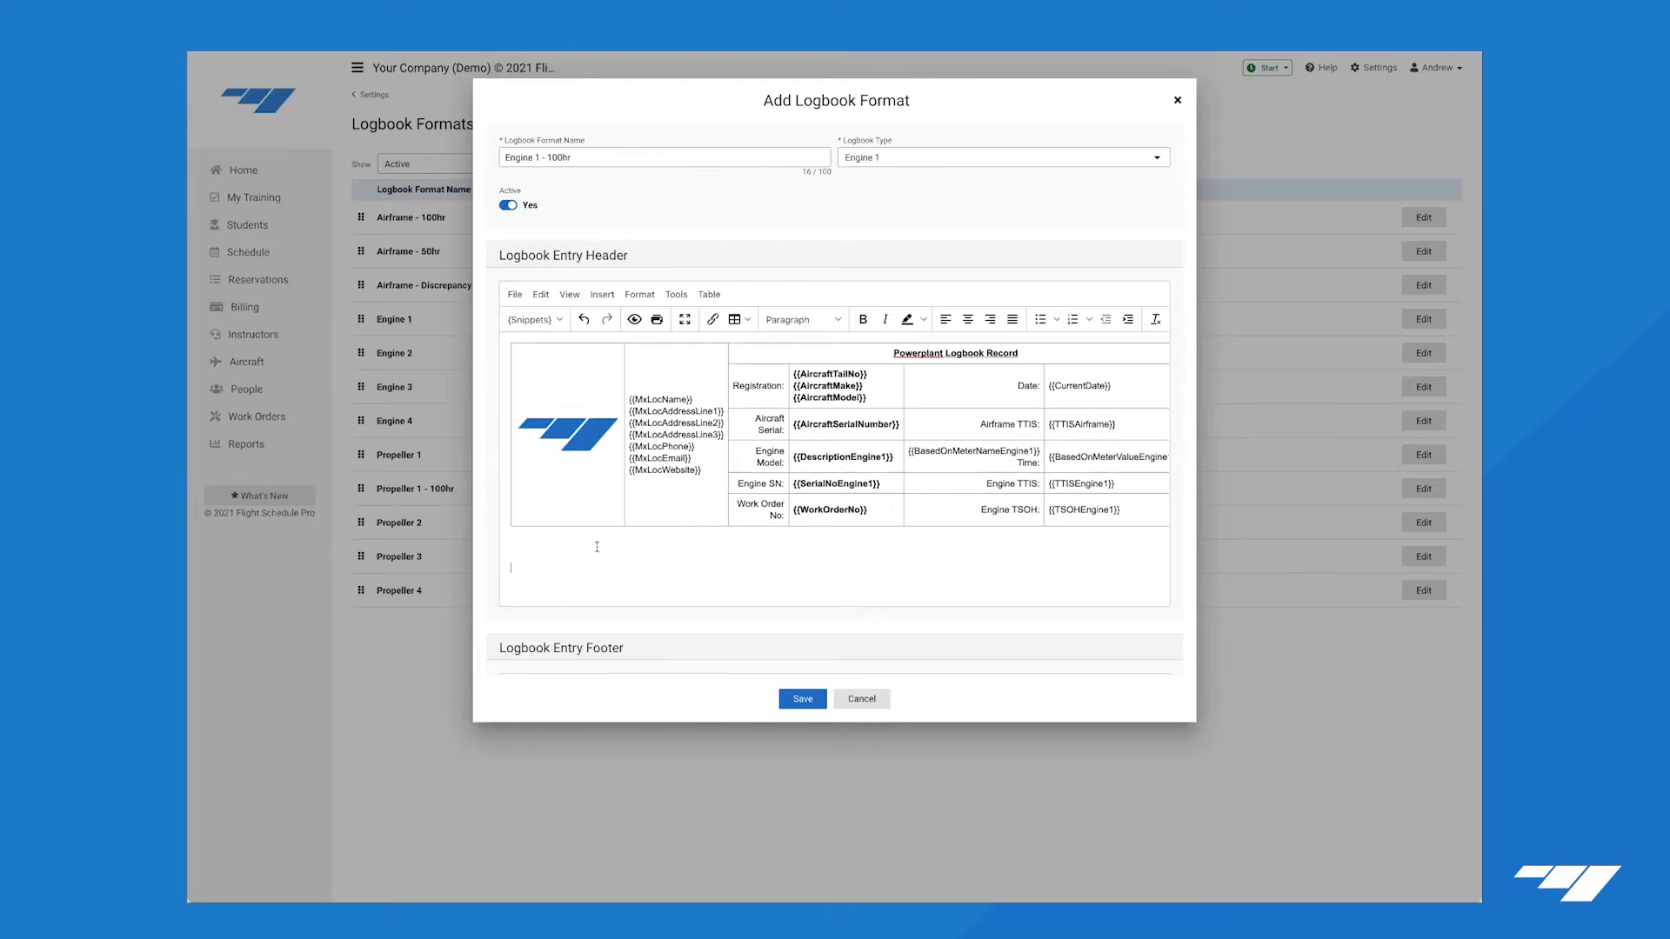
type("Performed a 100 hr inspection with reference to FSP 100 hr form. The following work was performed:")
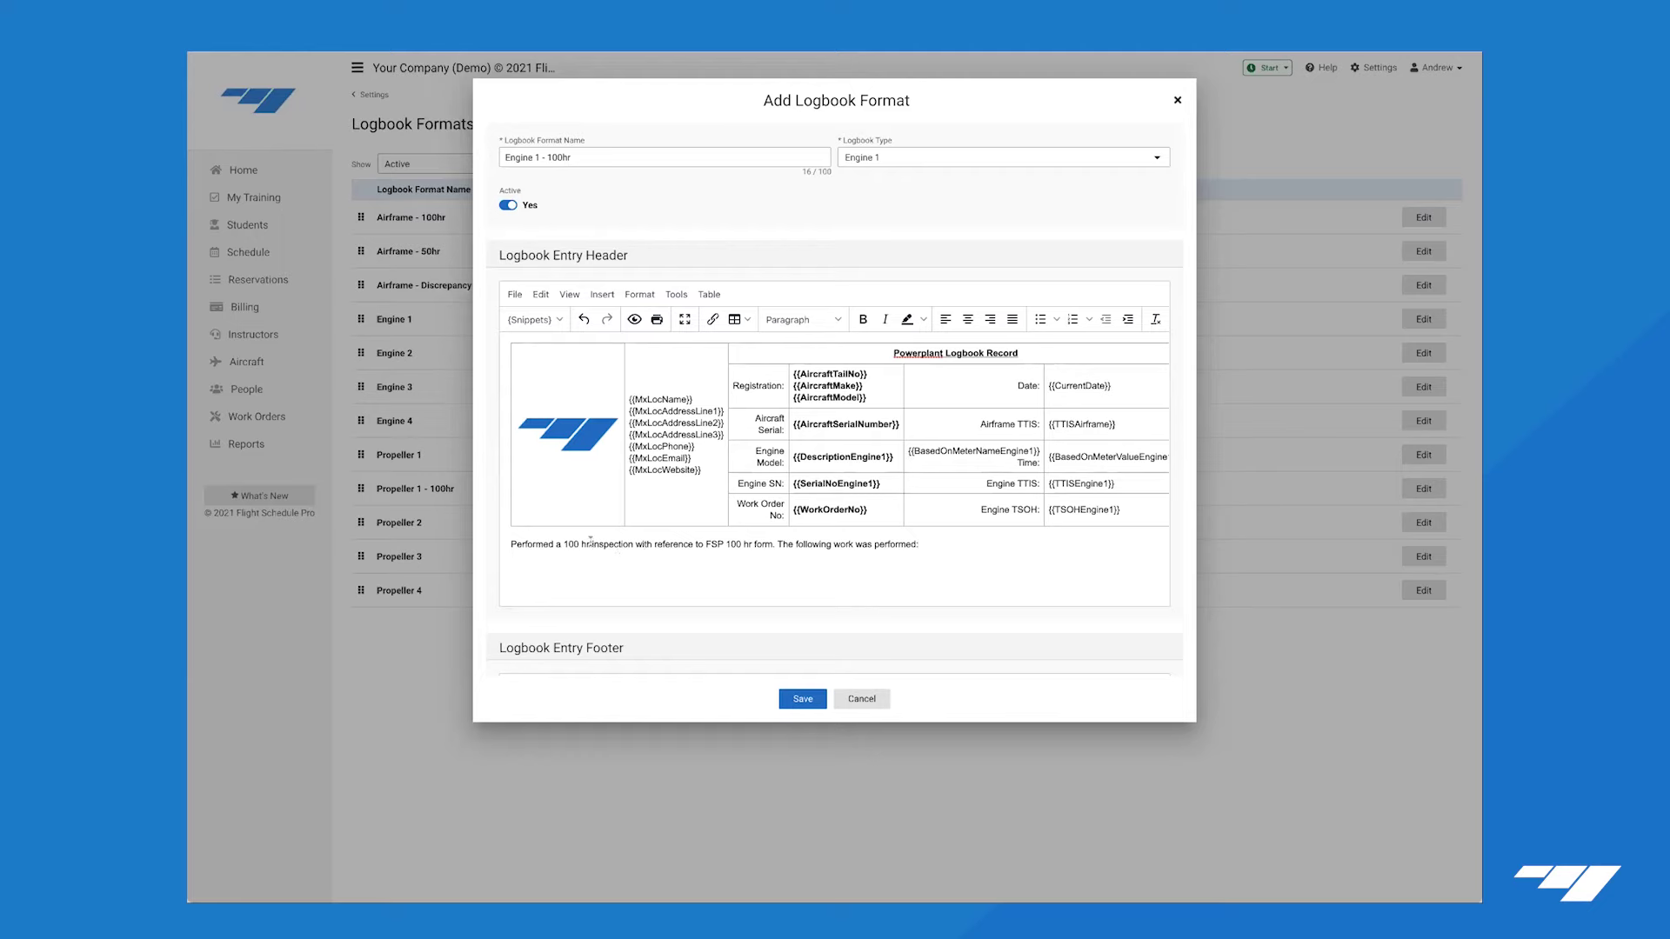
left_click_drag(563, 545, 588, 541)
key("ctrl+b")
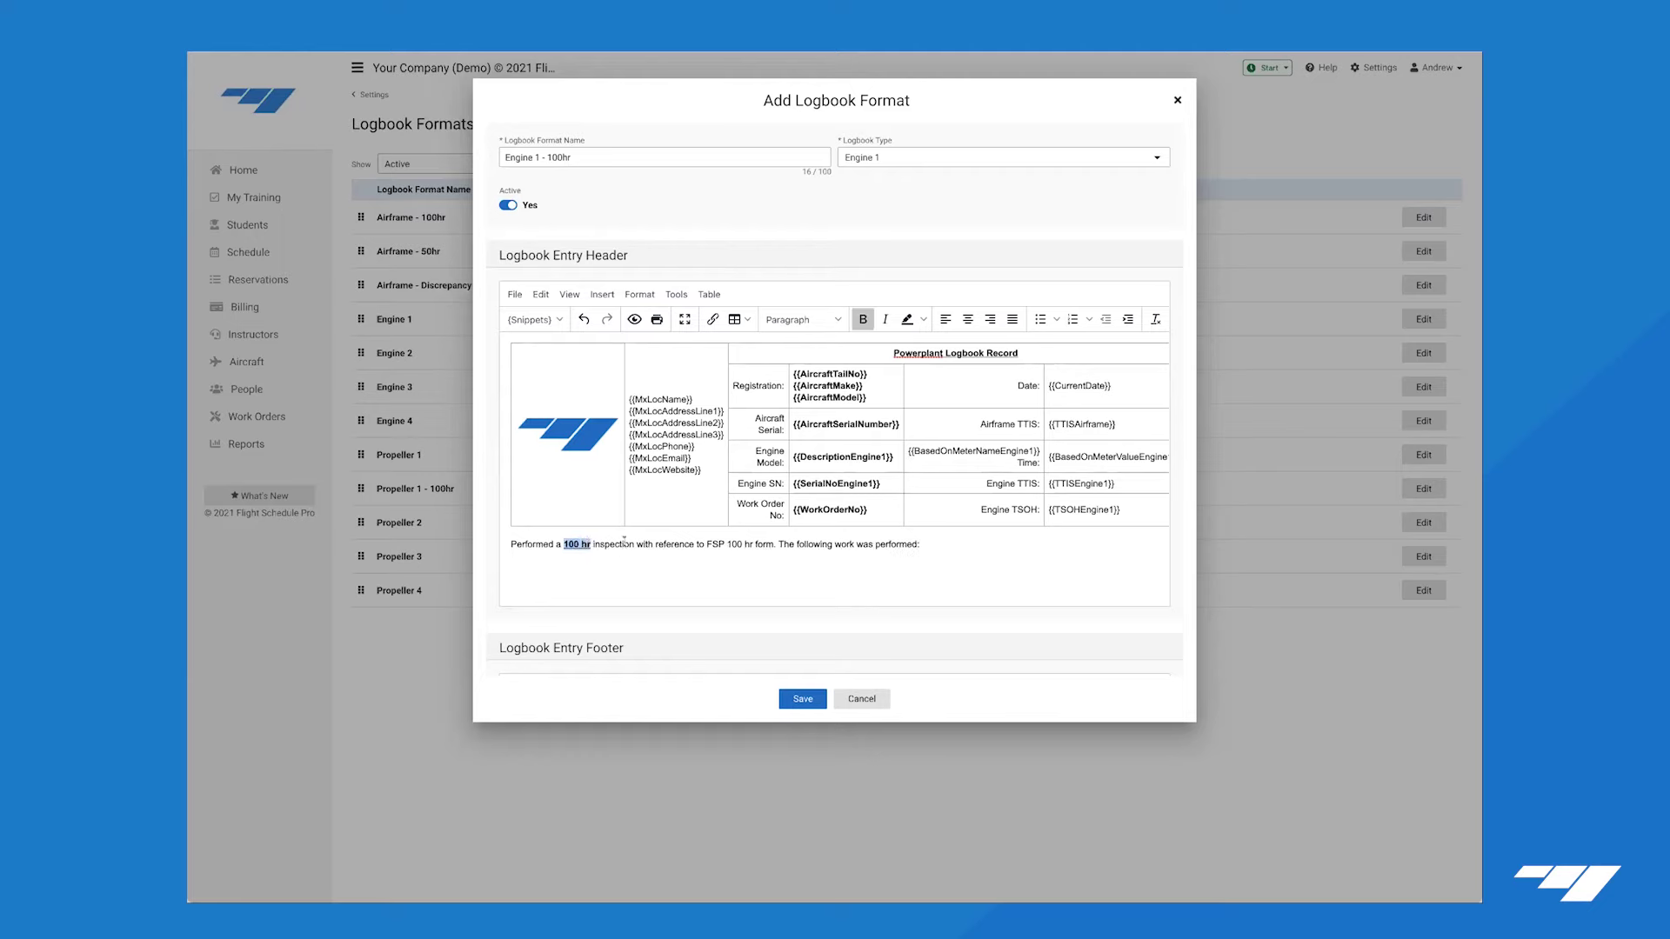
Center the inspection sentence below the header table and delete the blank lines after it.
left_click(916, 544)
triple_click(916, 545)
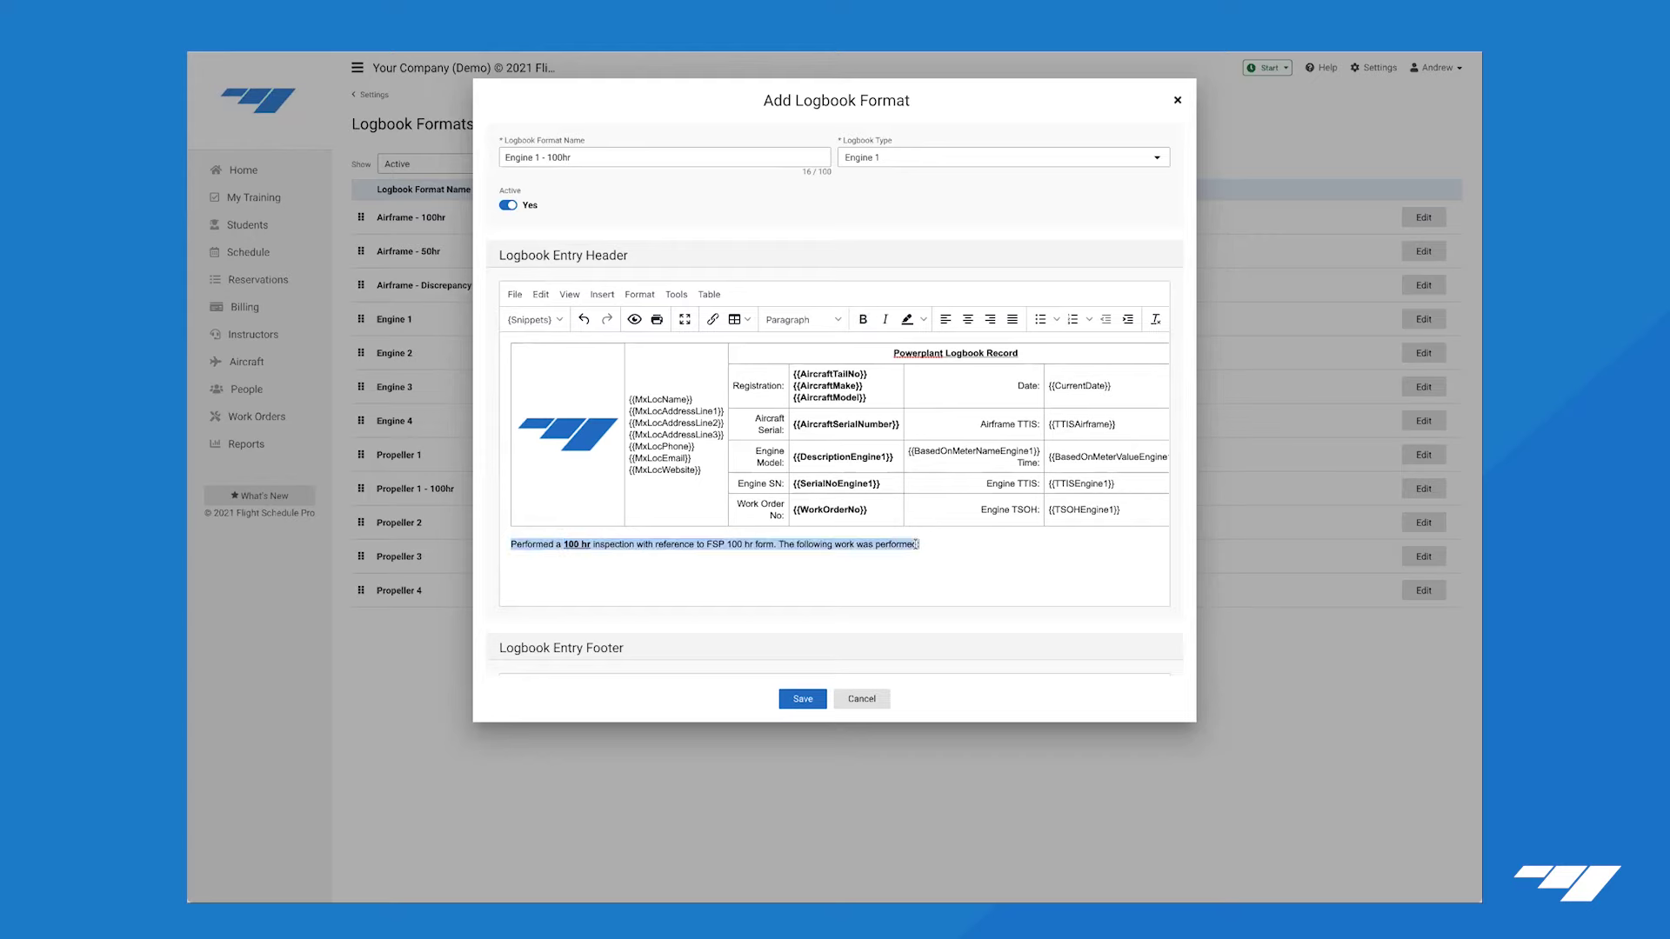
left_click(969, 321)
left_click(647, 575)
key("BackSpace")
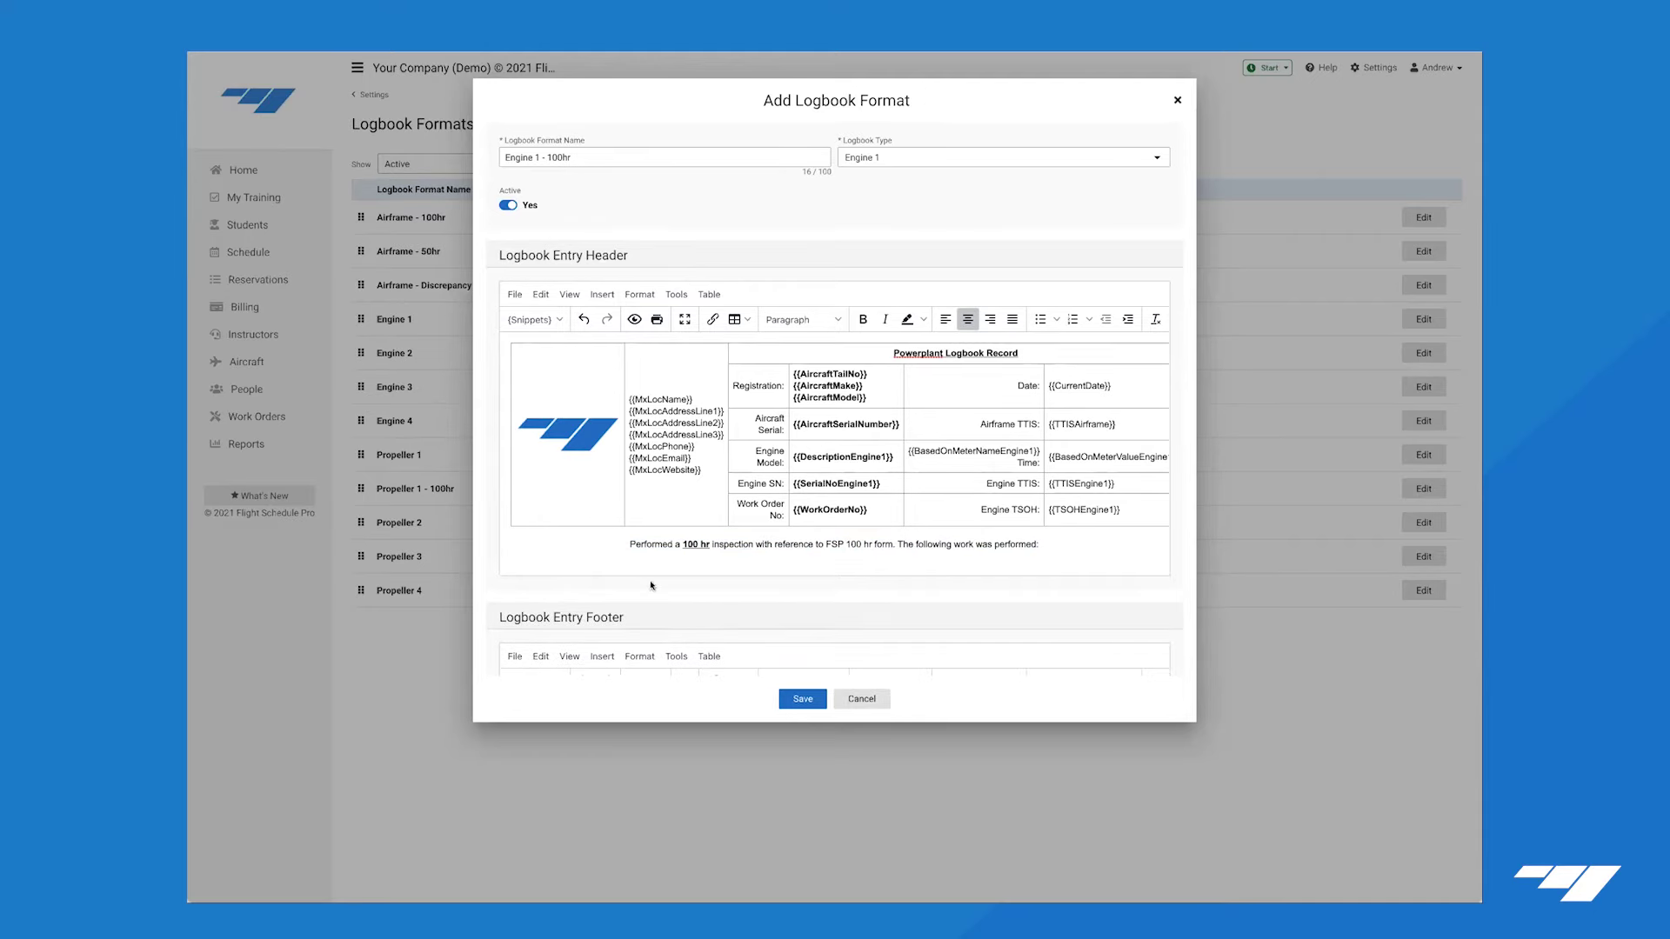
left_click(647, 566)
key("BackSpace")
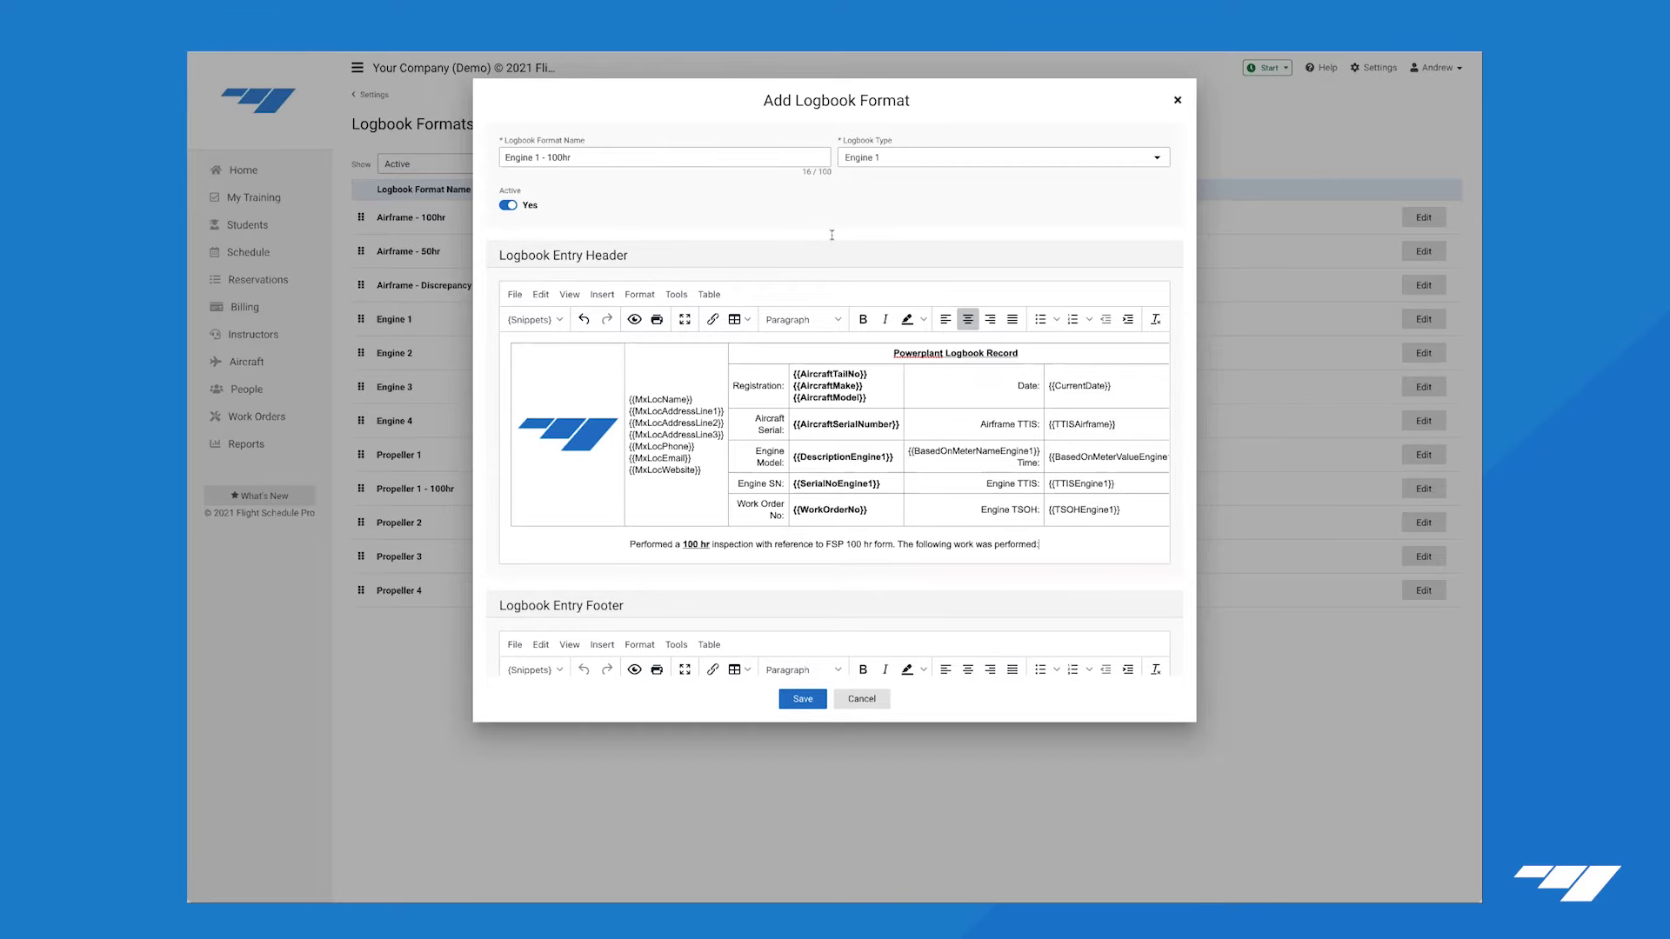
Enter in the footer: "I CERTIFY THAT THIS POWERPLANT HAS BEEN INSPECTED IN ACCORDANCE WITH A 100 HR INSPECTION AND WAS DETERMINED TO BE IN AN AIRWORTHY CONDITION.".
scroll(864, 459, "down", 2)
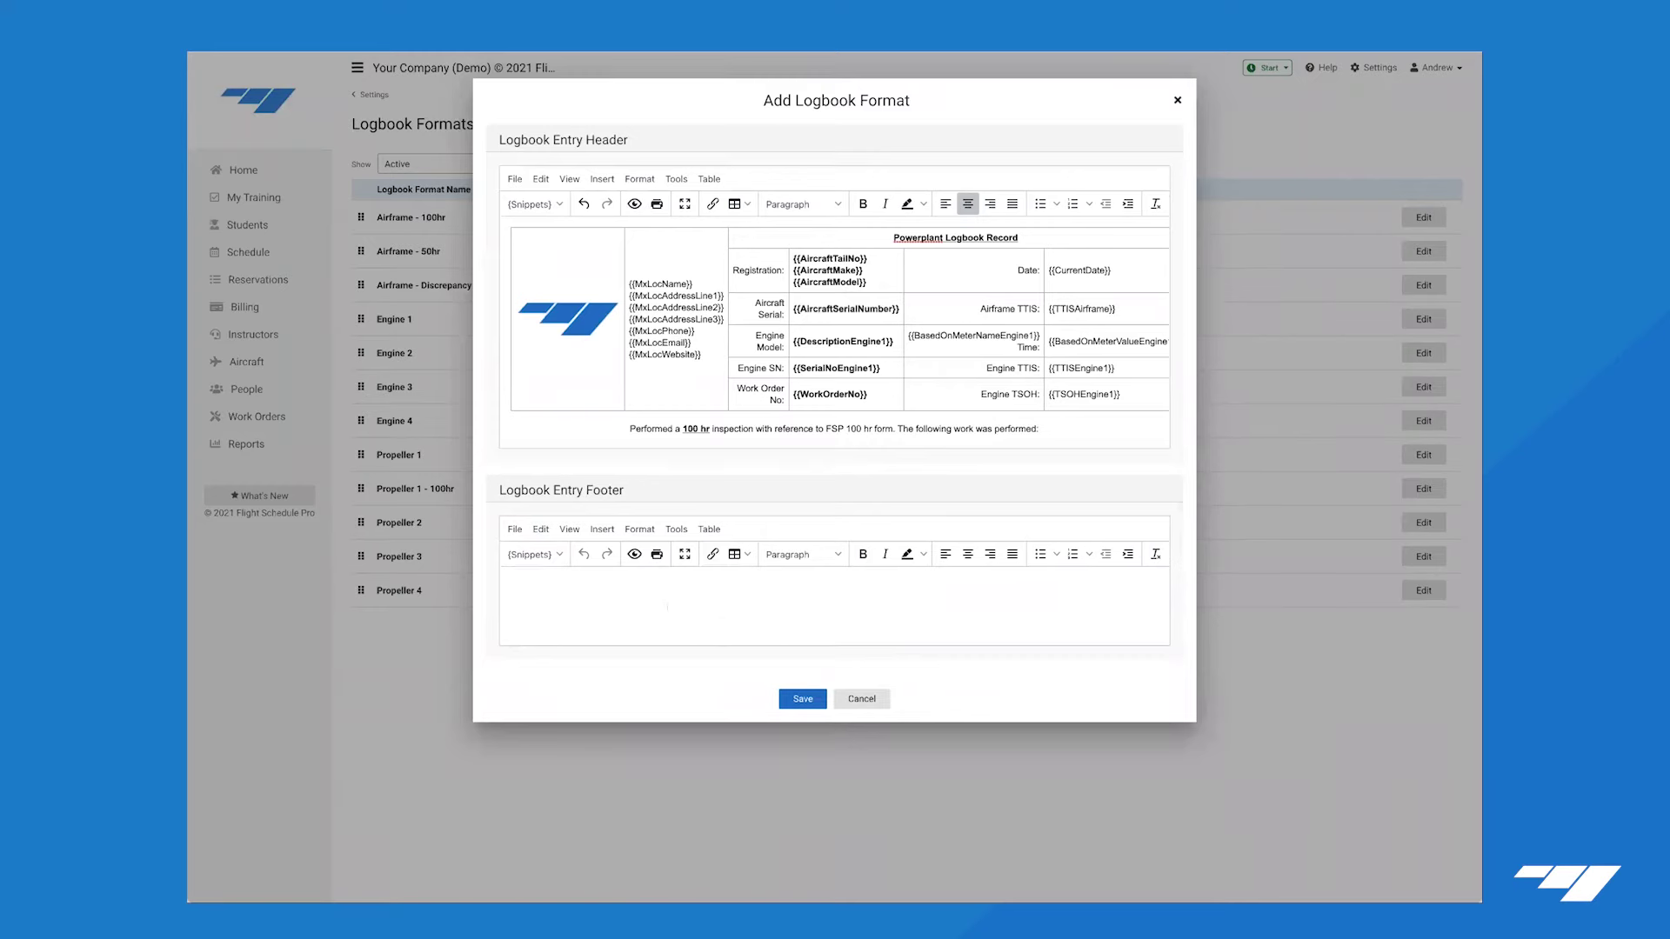
left_click(549, 586)
type("I CERTIFY THAT THIS POWERPLANT HAS BEEN INSPECTED IN ACCORDANCE WITH A 100 HR INSPECTION AND WAS DETERMINED TO BE IN AN AIRWORTHY CONDITION.")
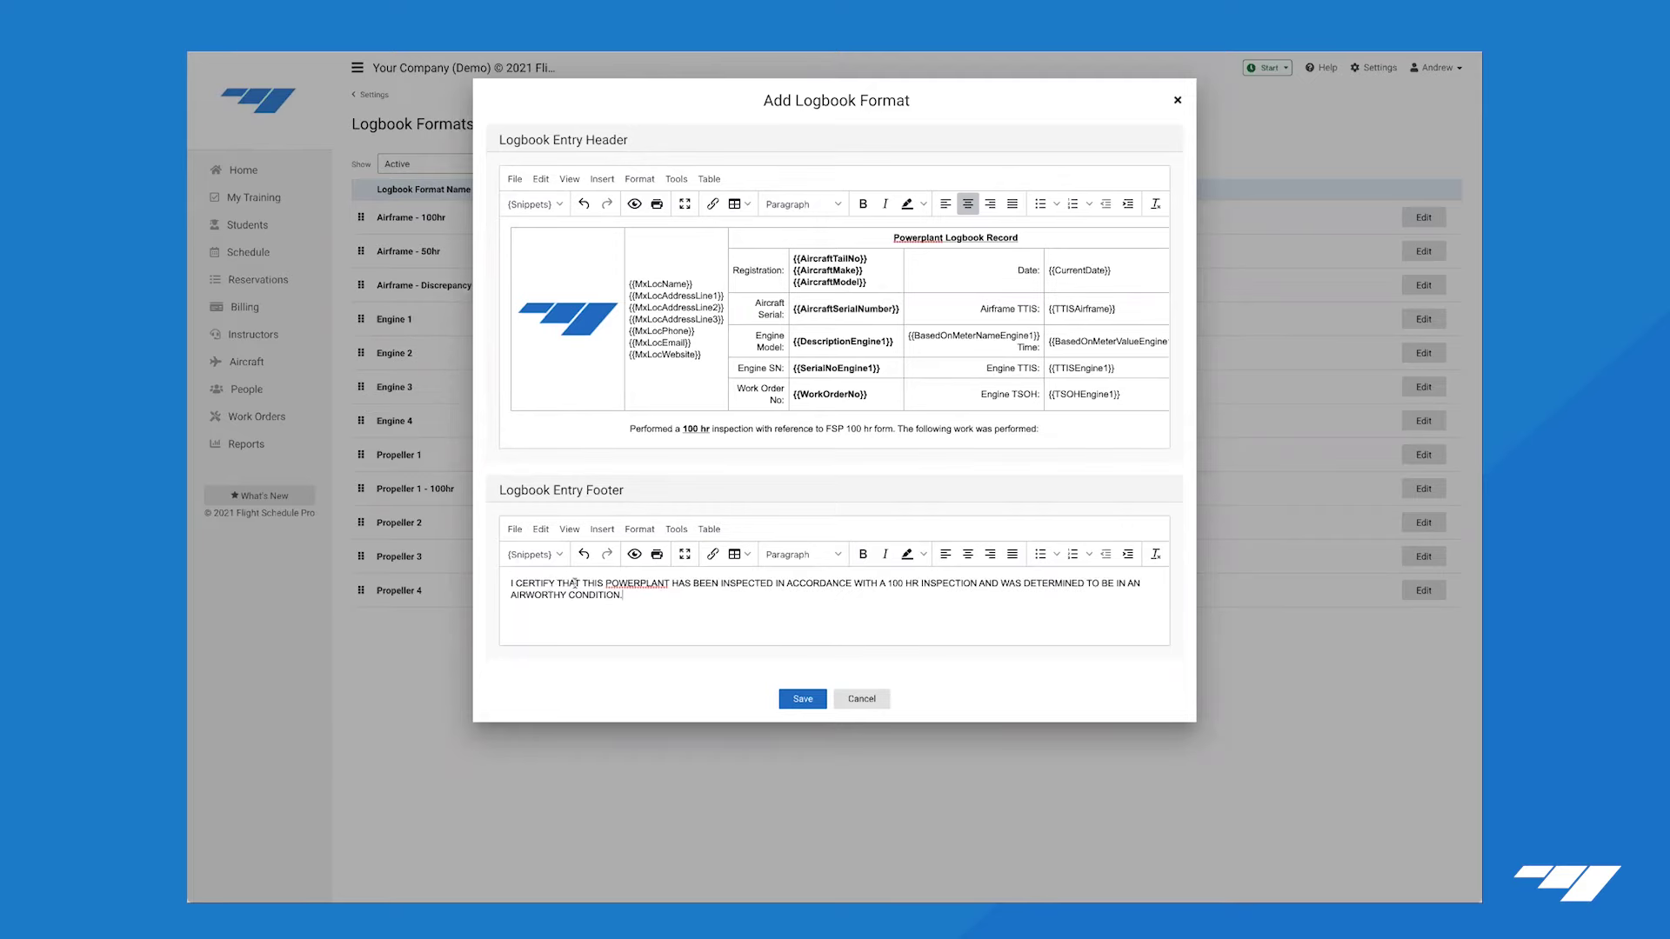
Emphasize the word "POWERPLANT" and the text "100 HR" in the footer statement with bold and underline.
double_click(631, 583)
key("ctrl+b")
left_click_drag(889, 583, 920, 583)
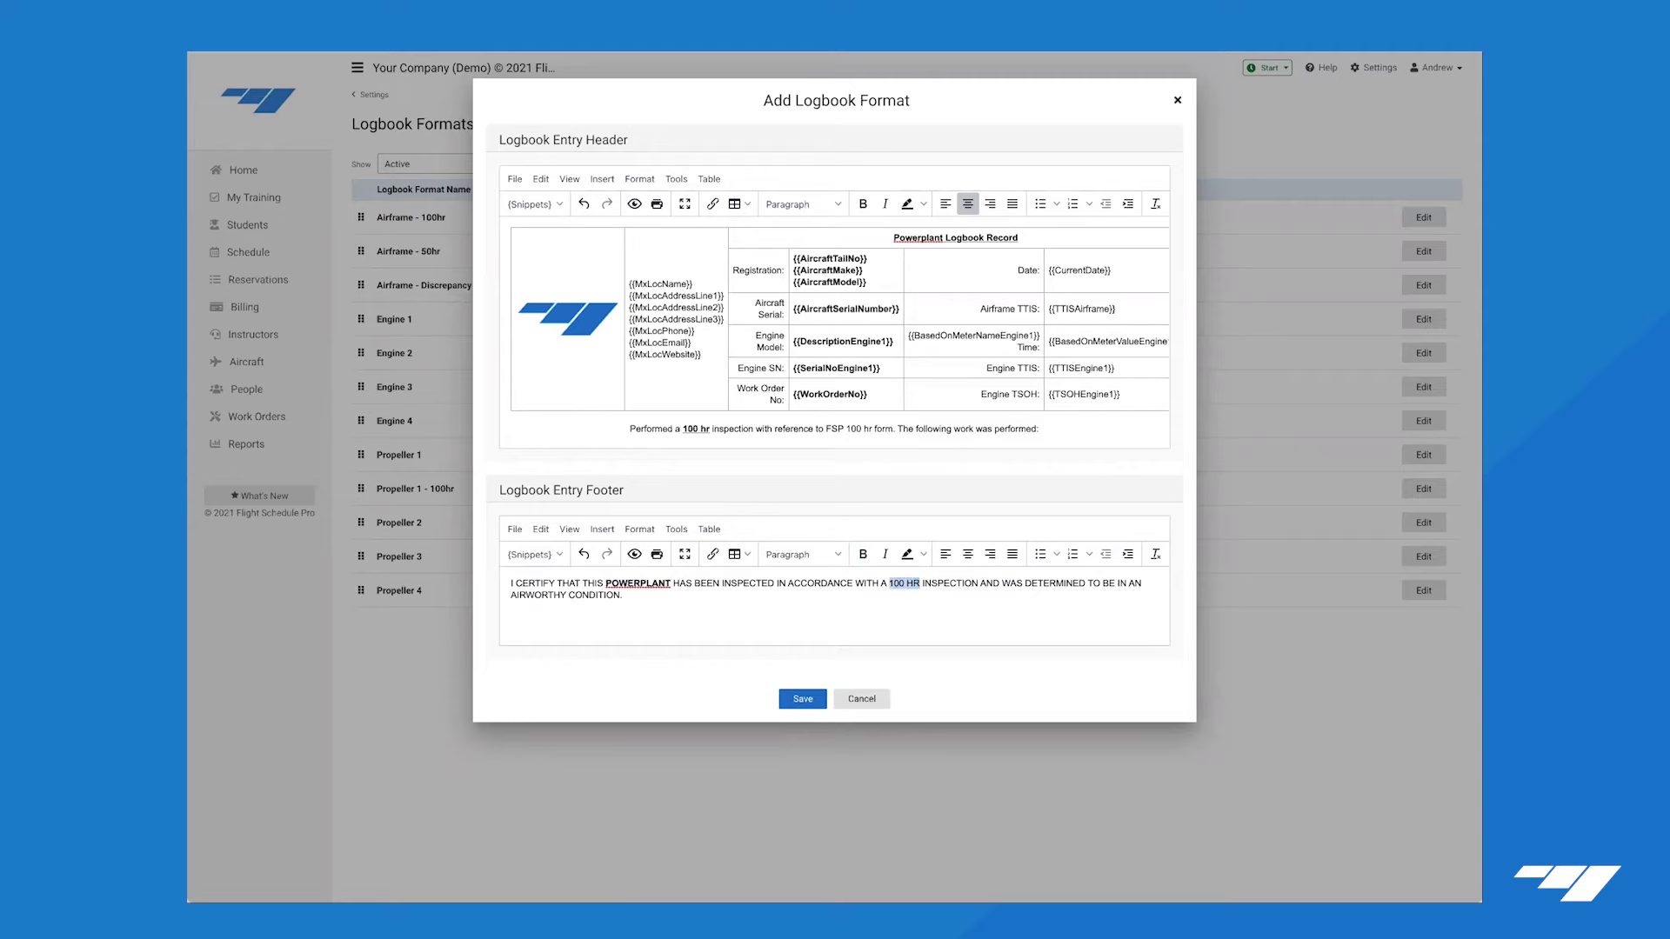
key("ctrl+b")
left_click(880, 598)
Save the new logbook format and move Engine 1 - 100hr directly below Engine 1 in the format list.
left_click(800, 700)
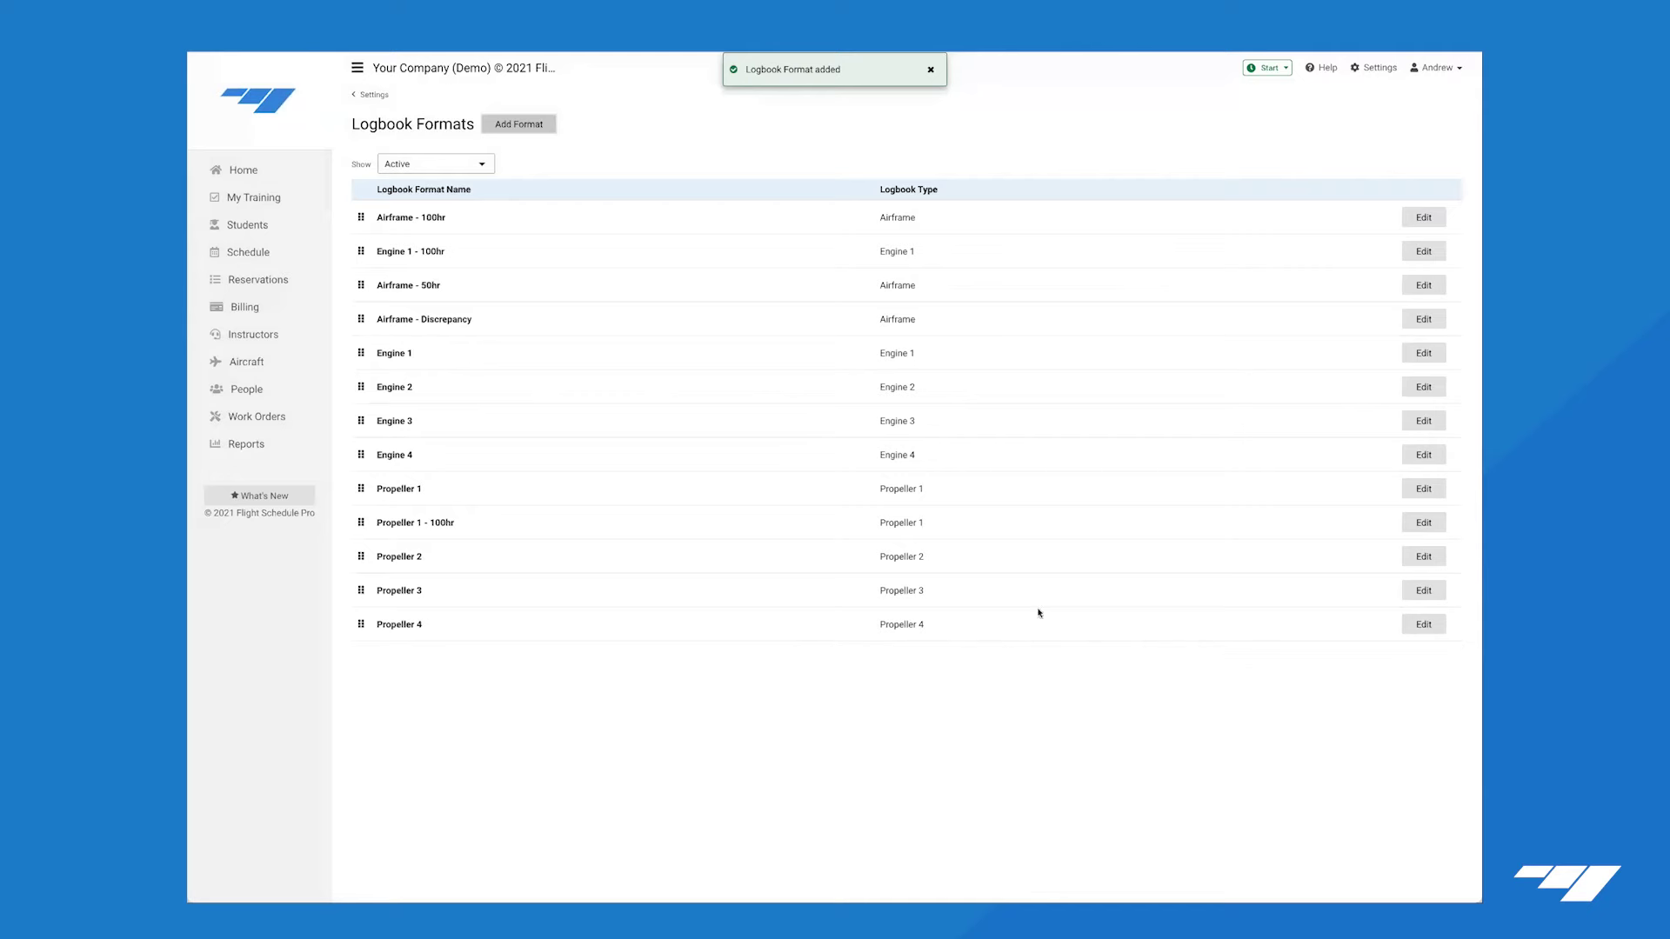
left_click_drag(366, 253, 525, 365)
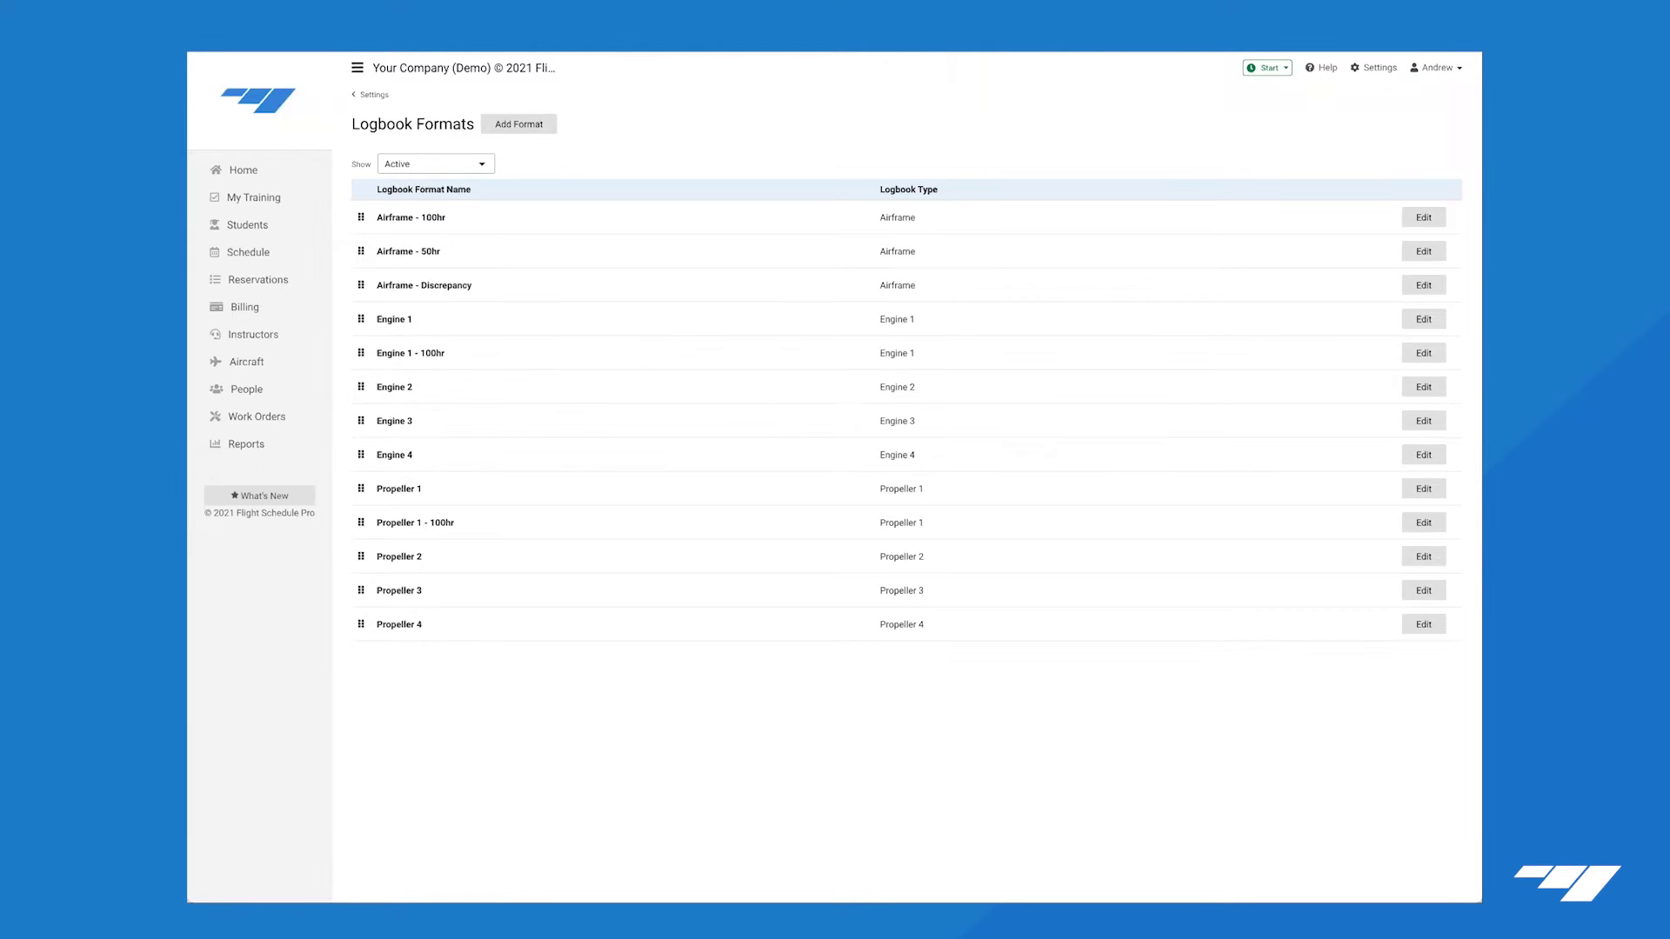
Open the details of the Cessna 152 100hr/Annual Inspection maintenance reminder template for aircraft.
left_click(245, 368)
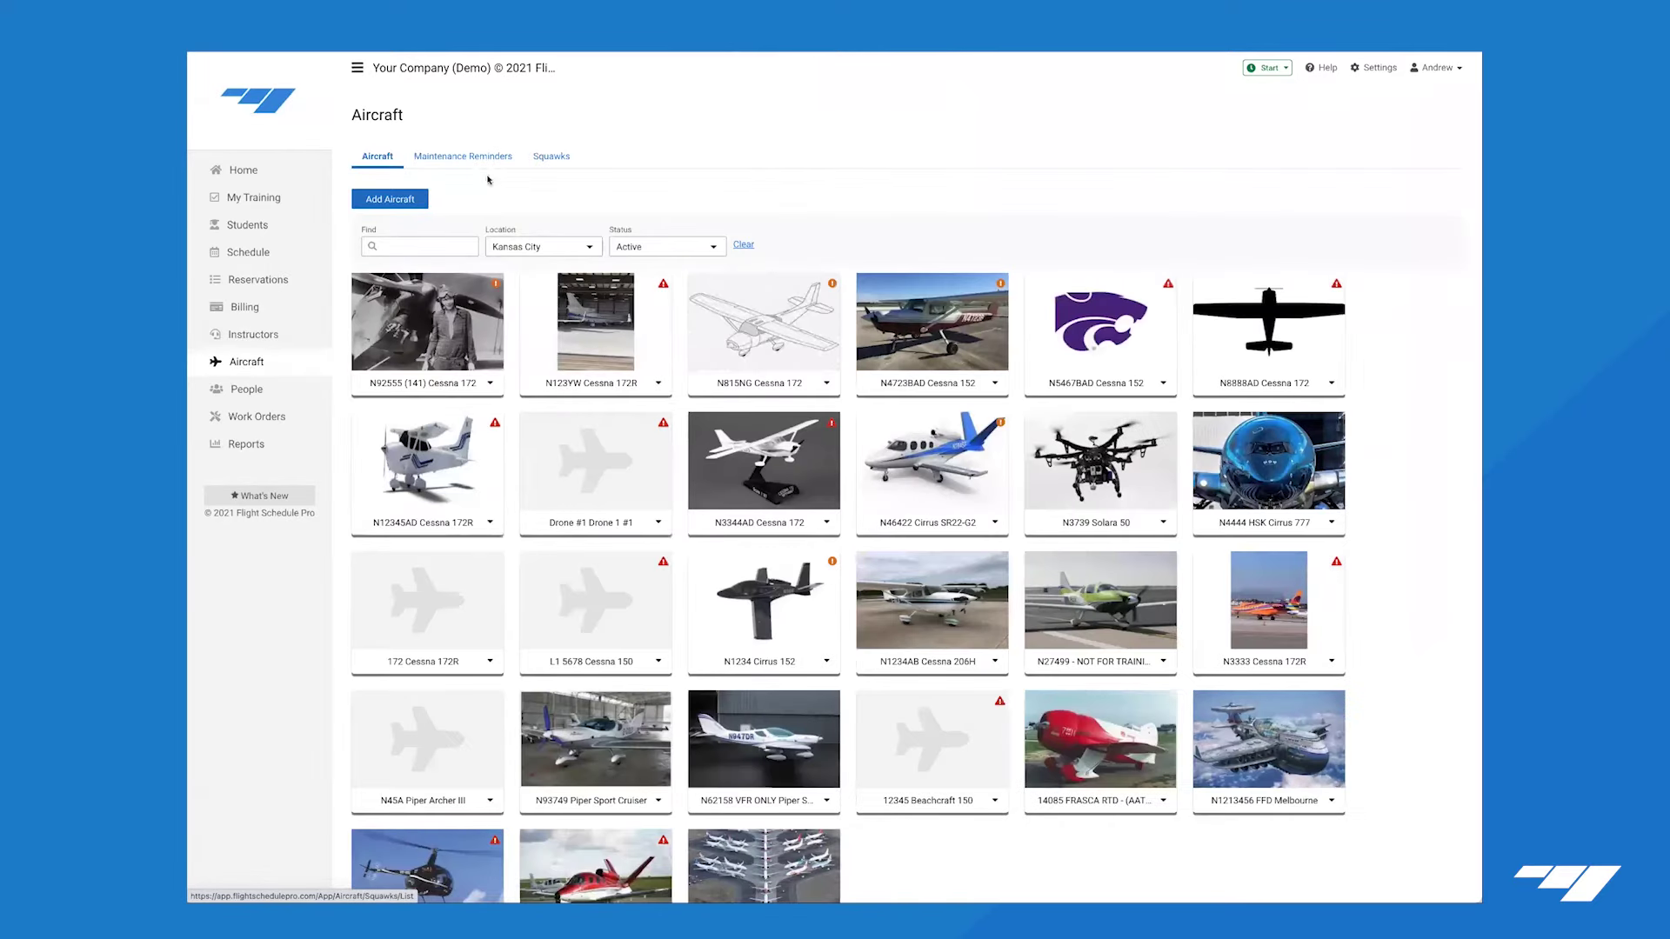
left_click(464, 159)
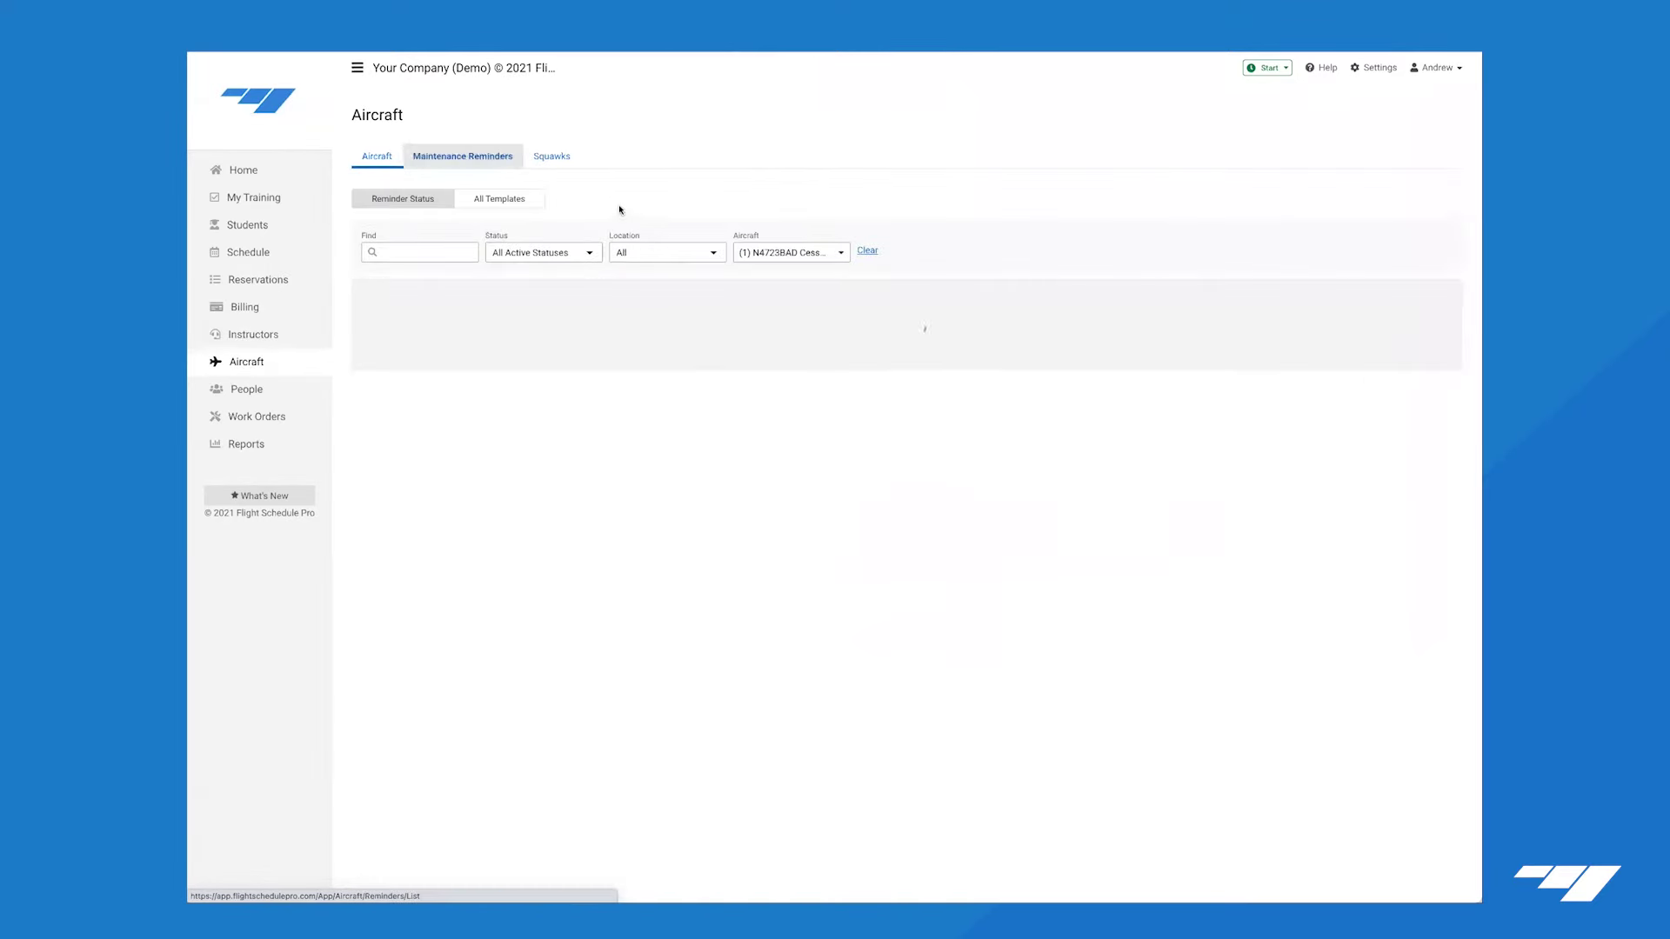
left_click(511, 204)
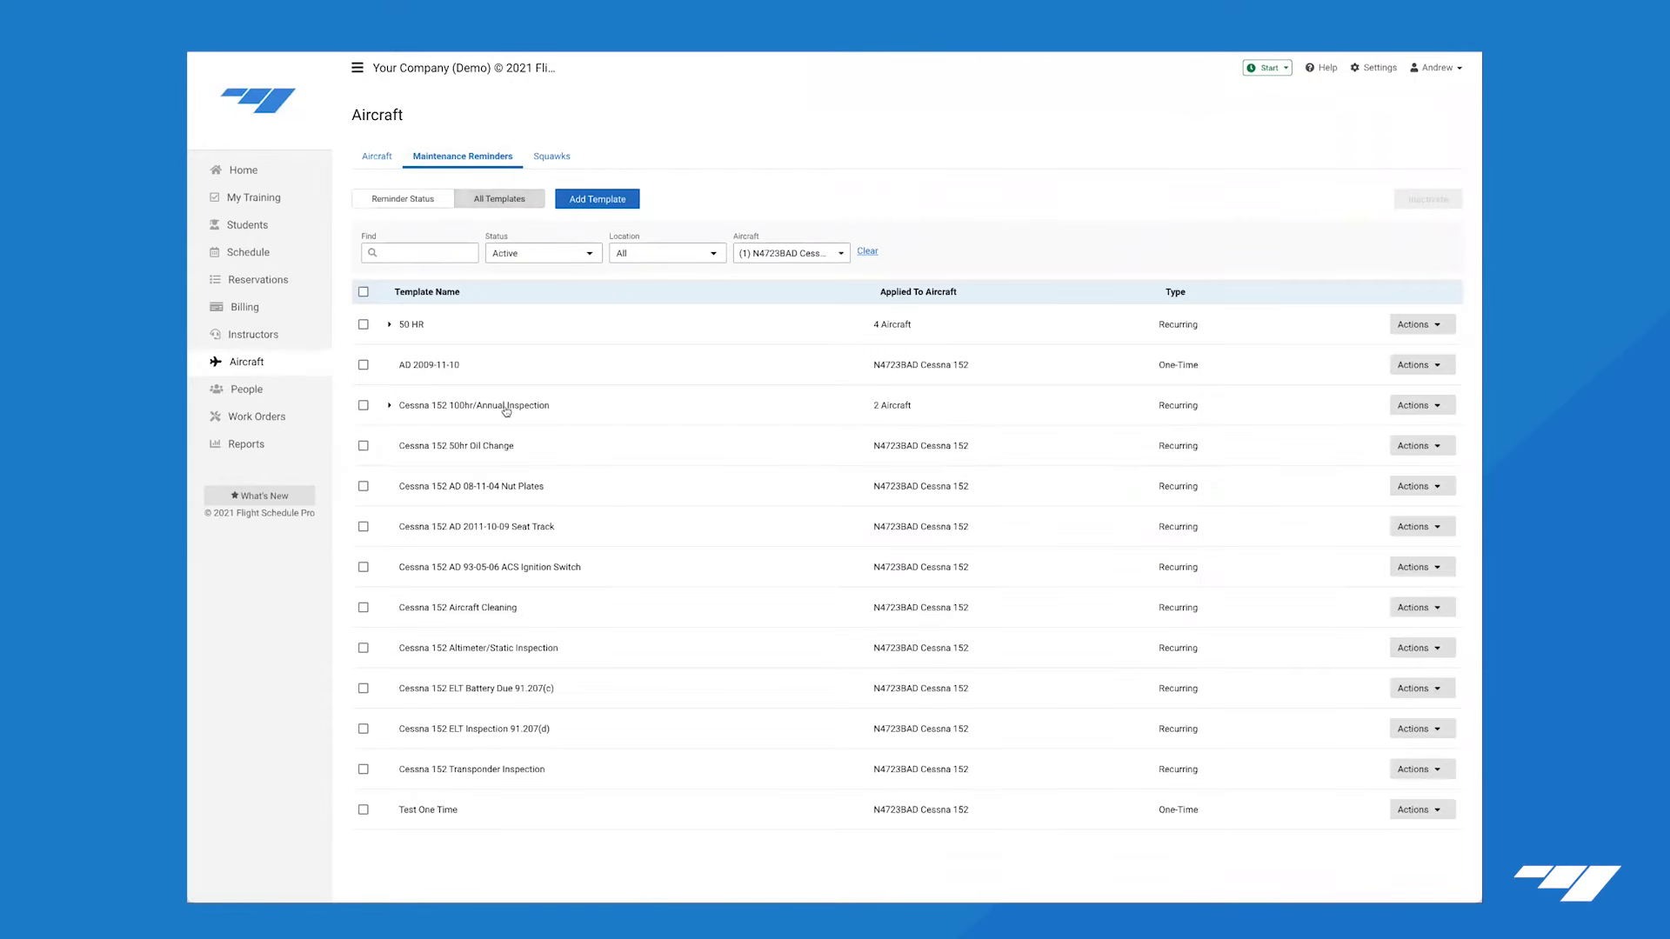
left_click(1416, 405)
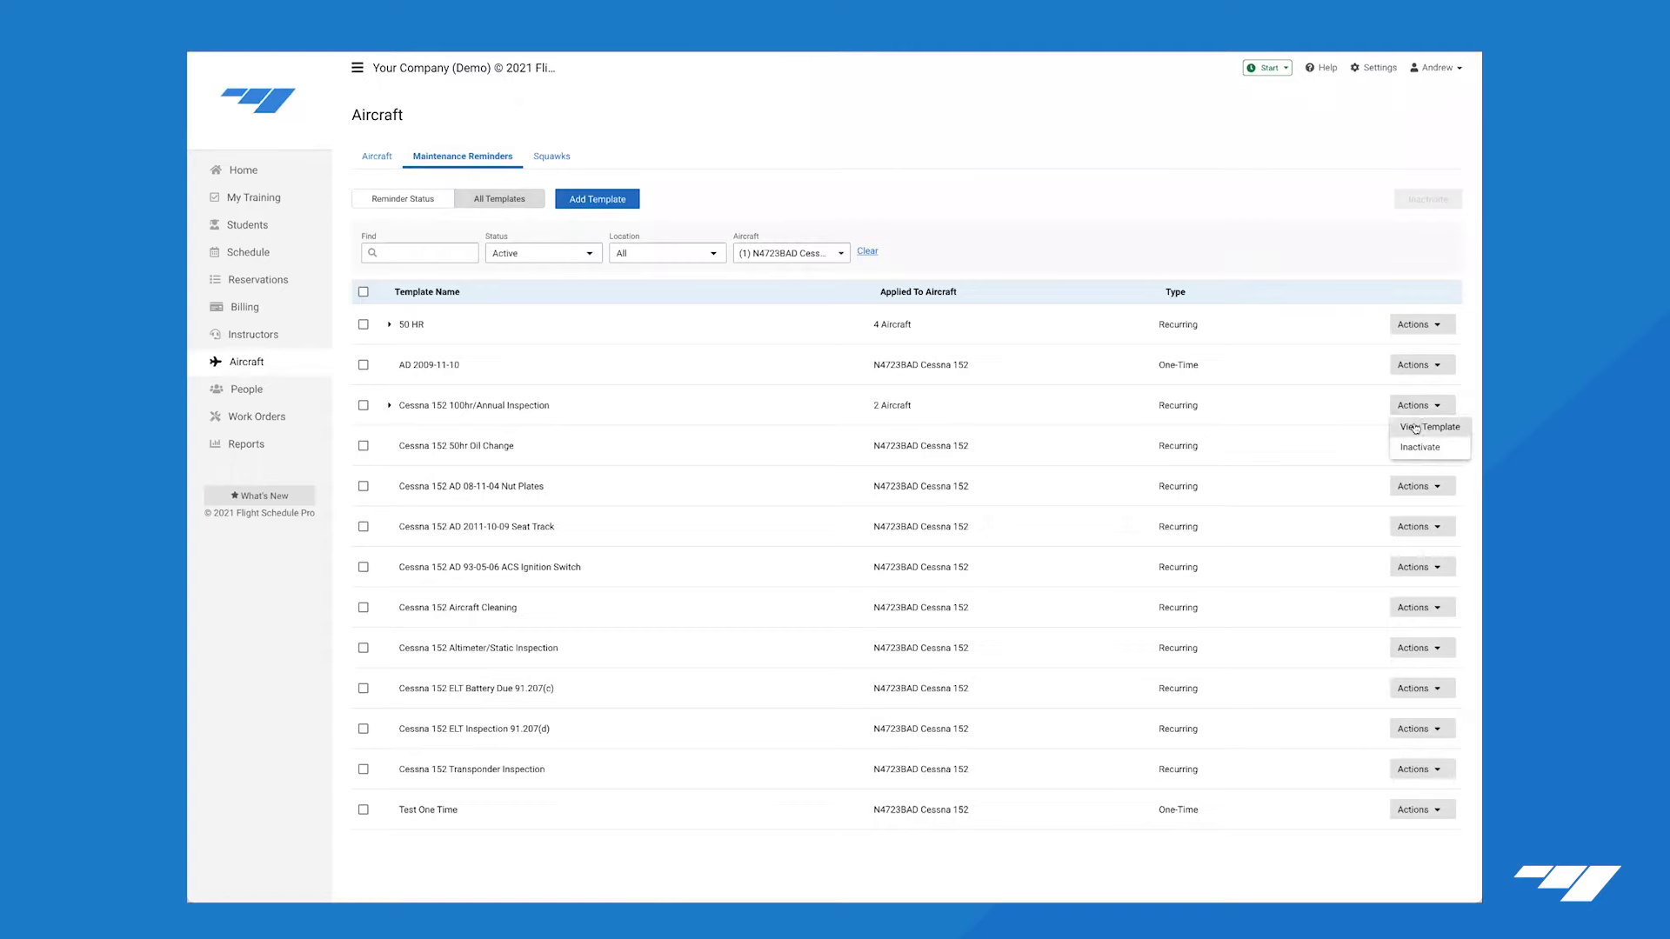
left_click(1418, 427)
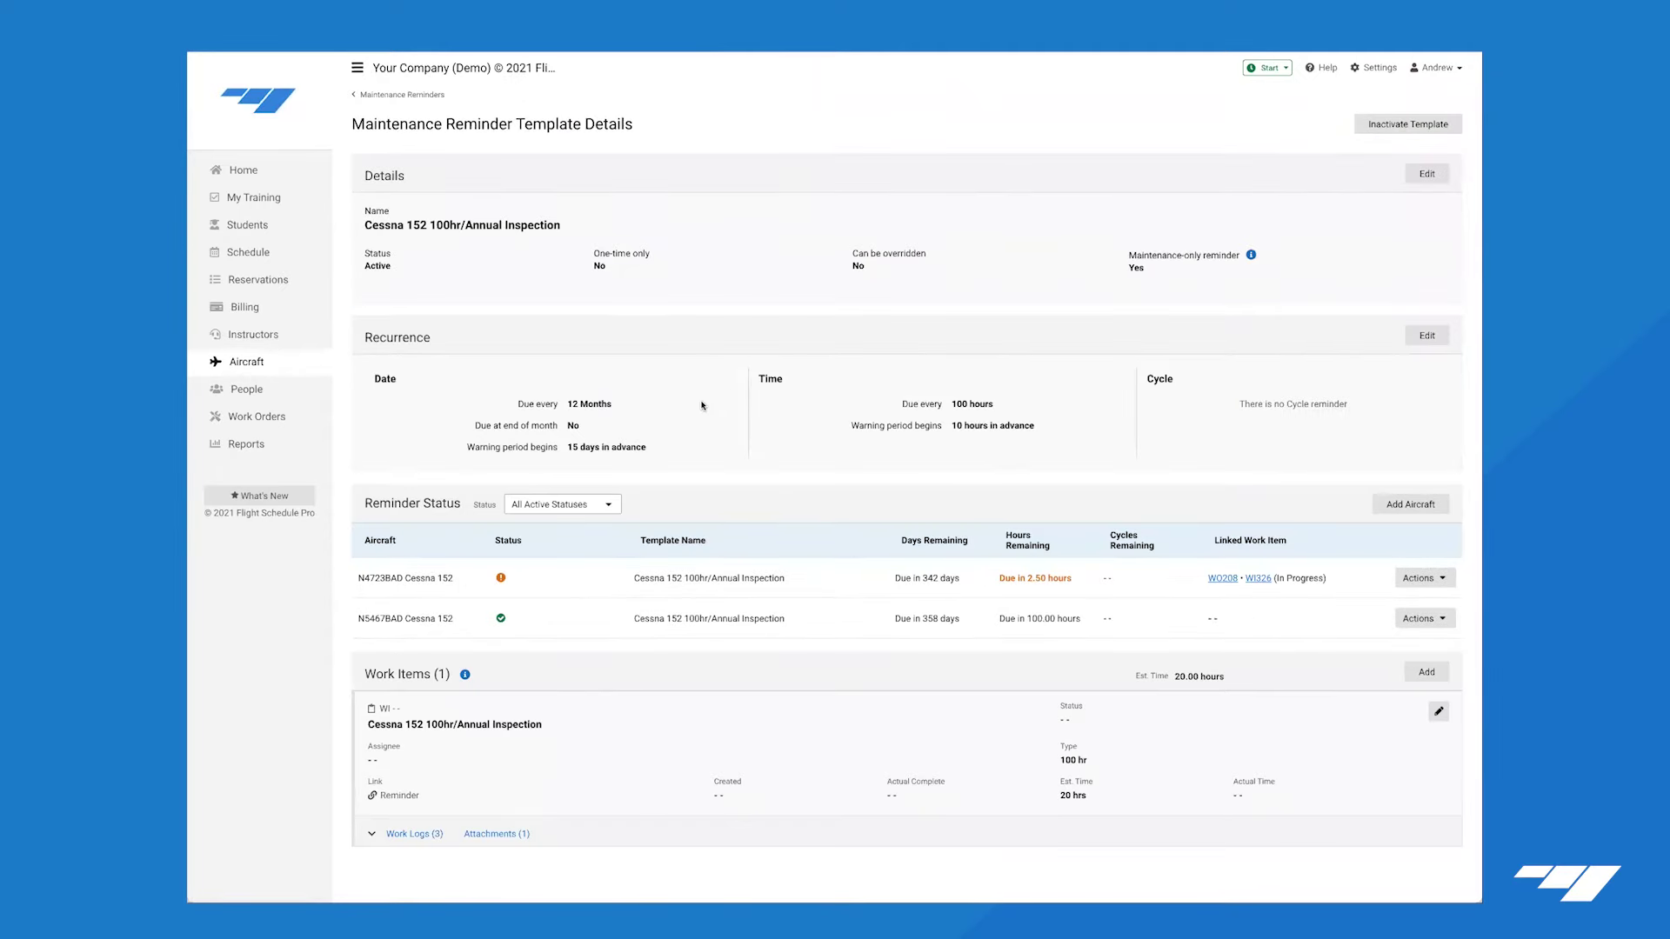
Examine the template work item's Airframe, Engine 1 and Propeller 1 work logs, including the compression check table and the aircraft tail number snippets.
left_click(412, 836)
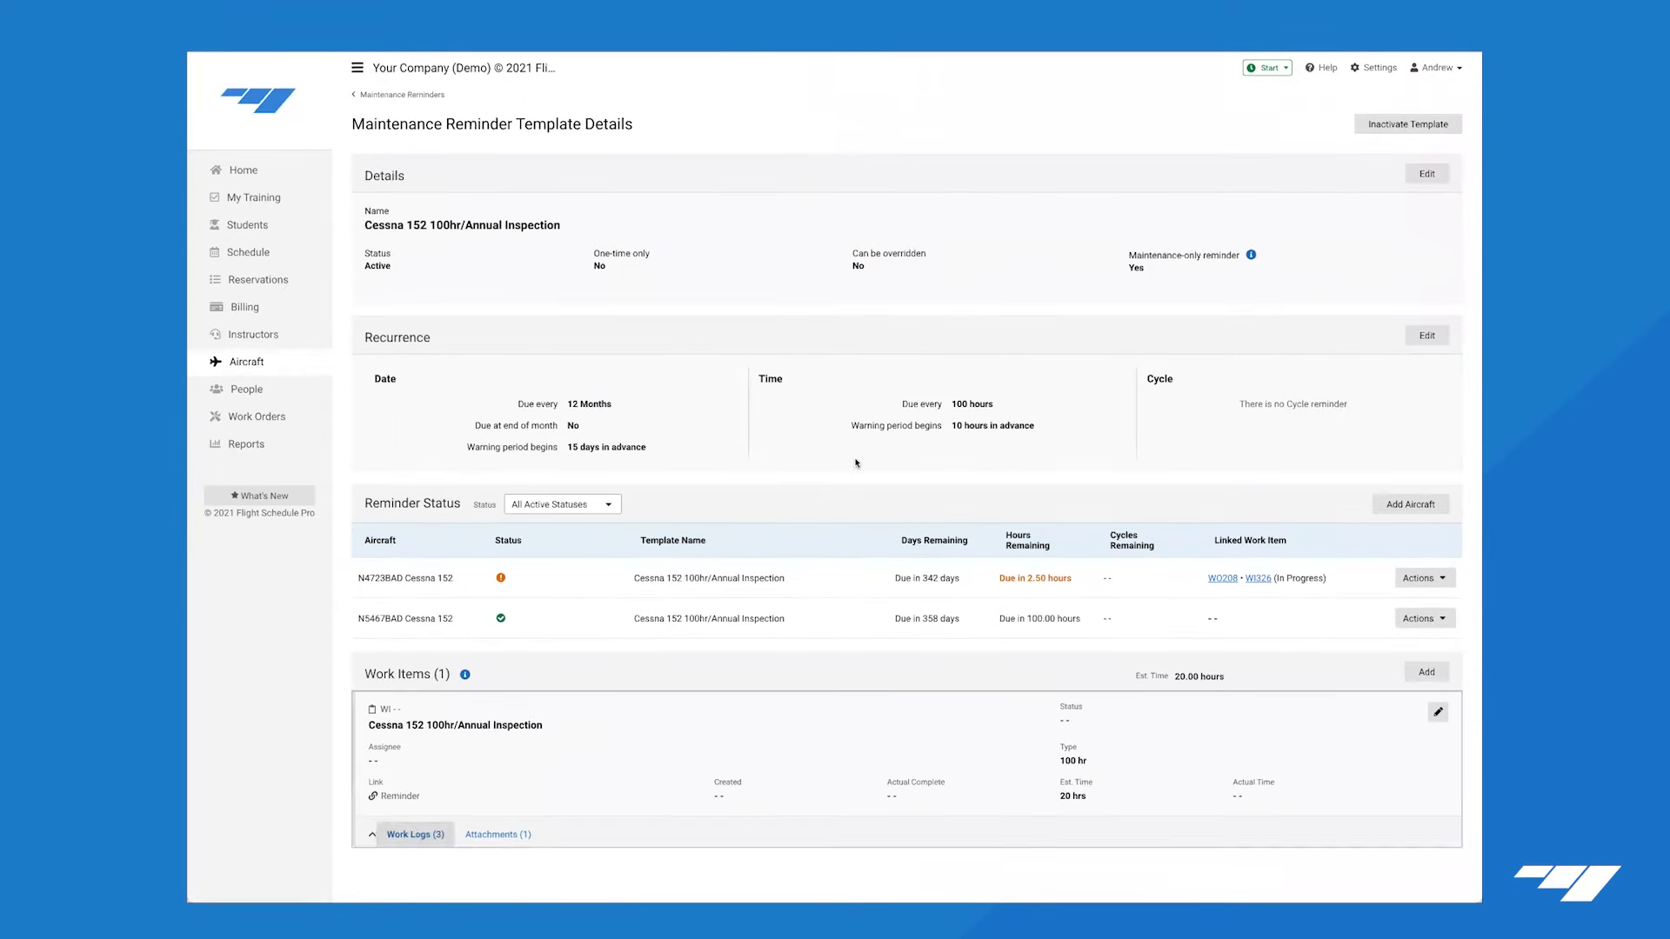
scroll(670, 487, "down", 4)
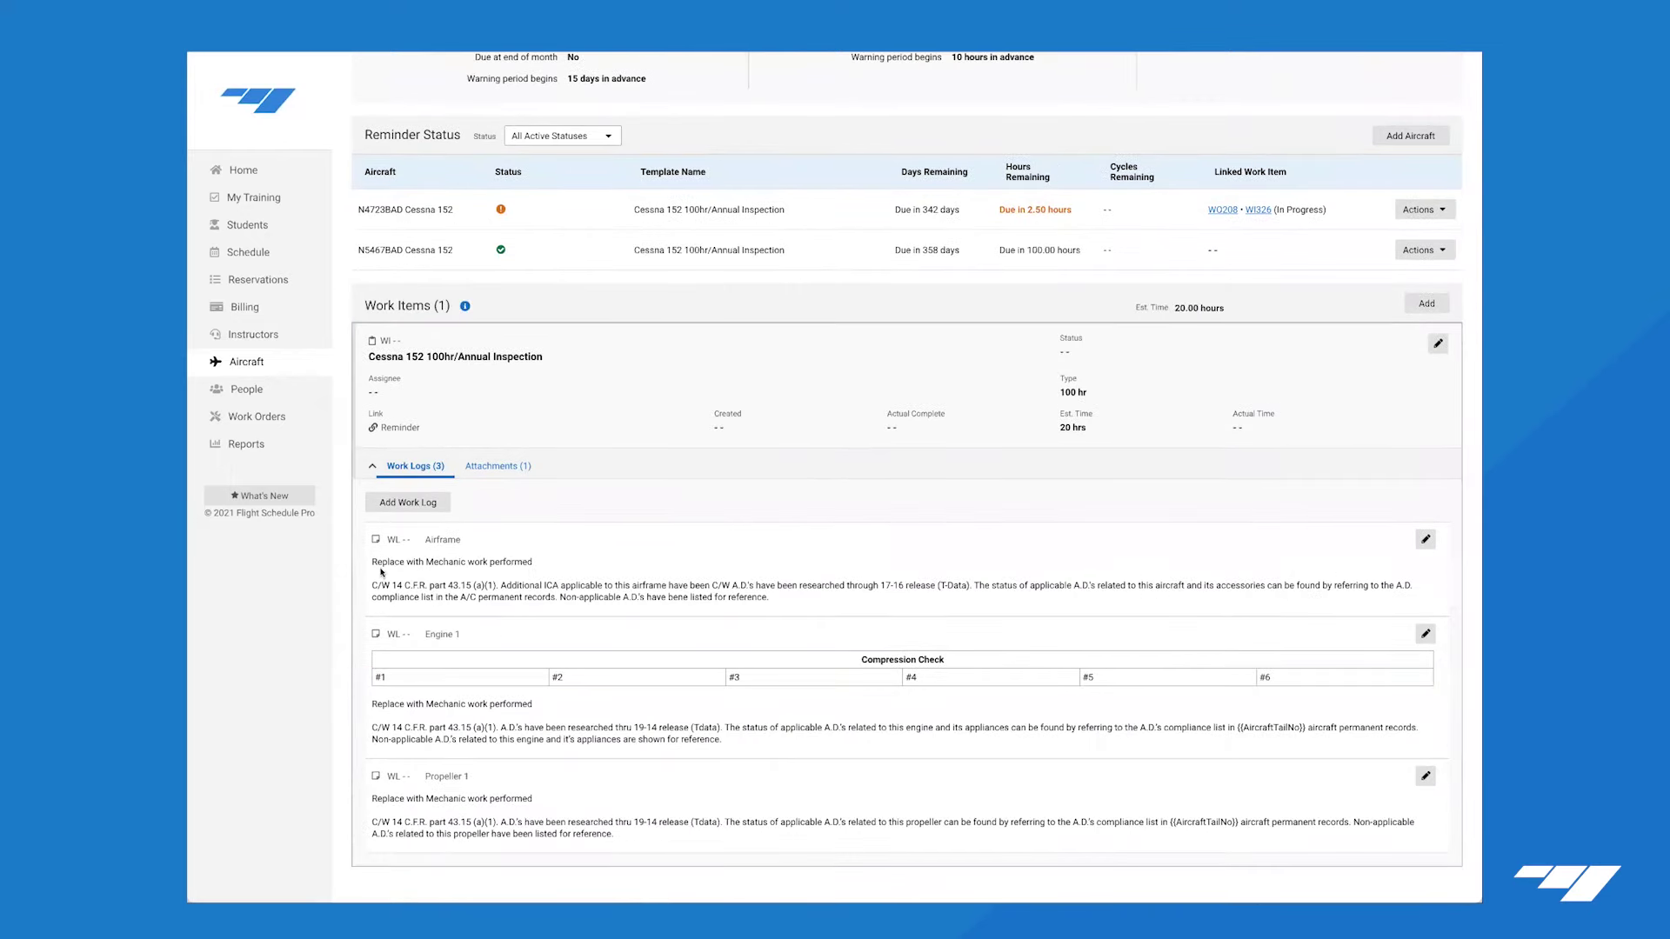
left_click_drag(373, 561, 794, 598)
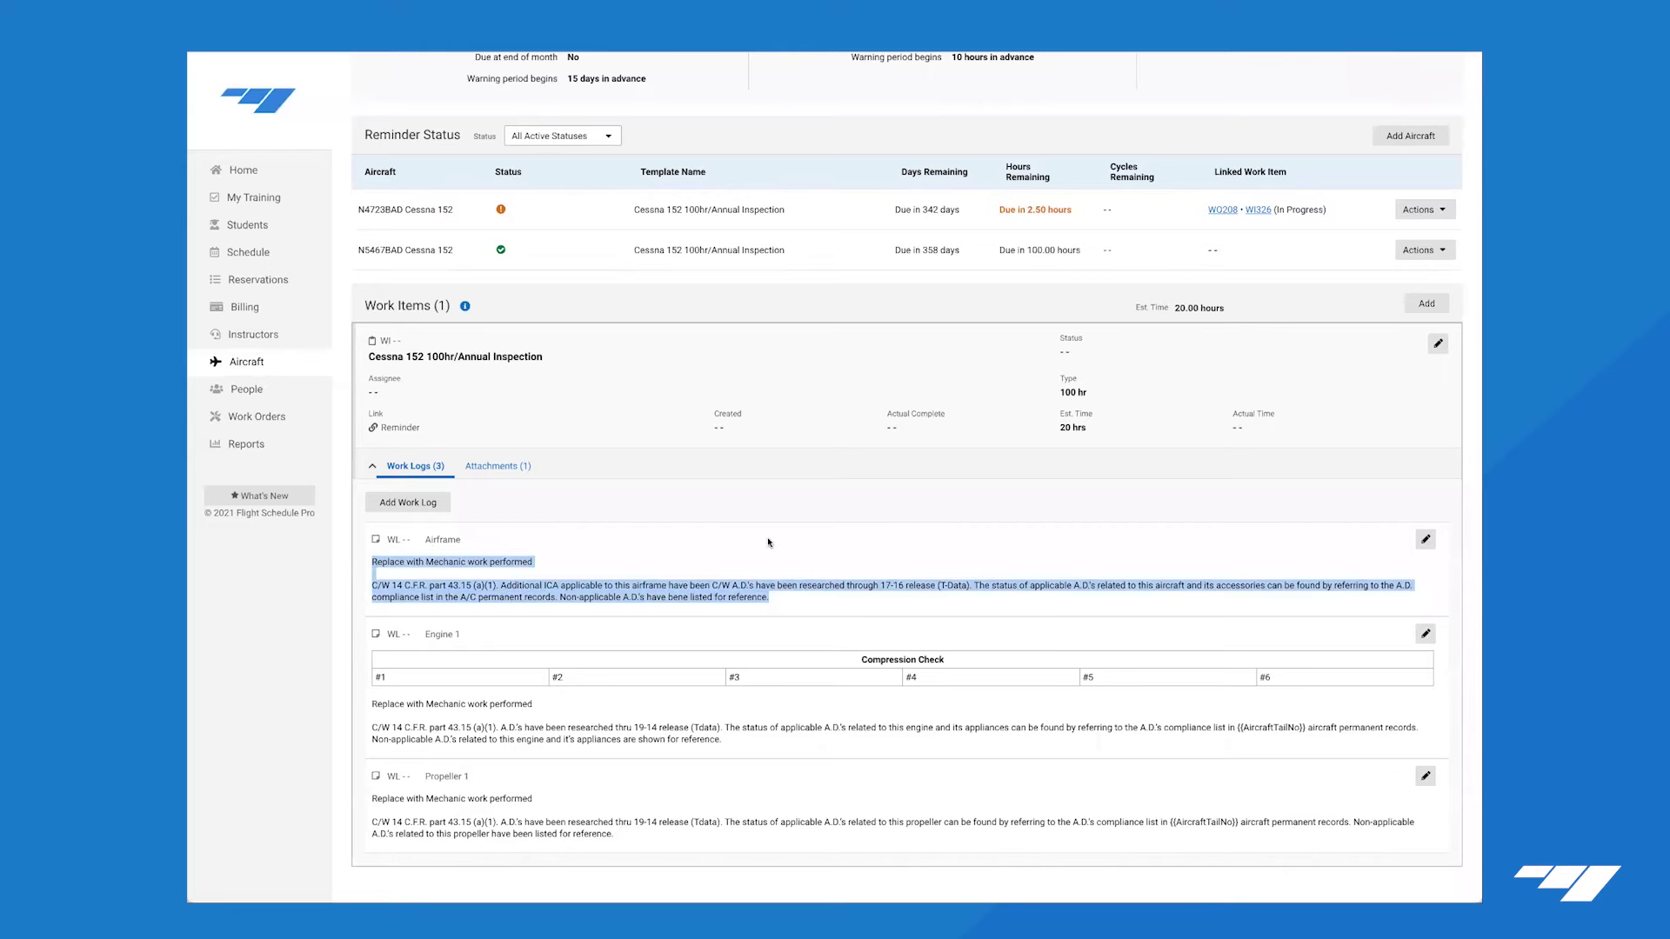
left_click_drag(408, 356, 422, 355)
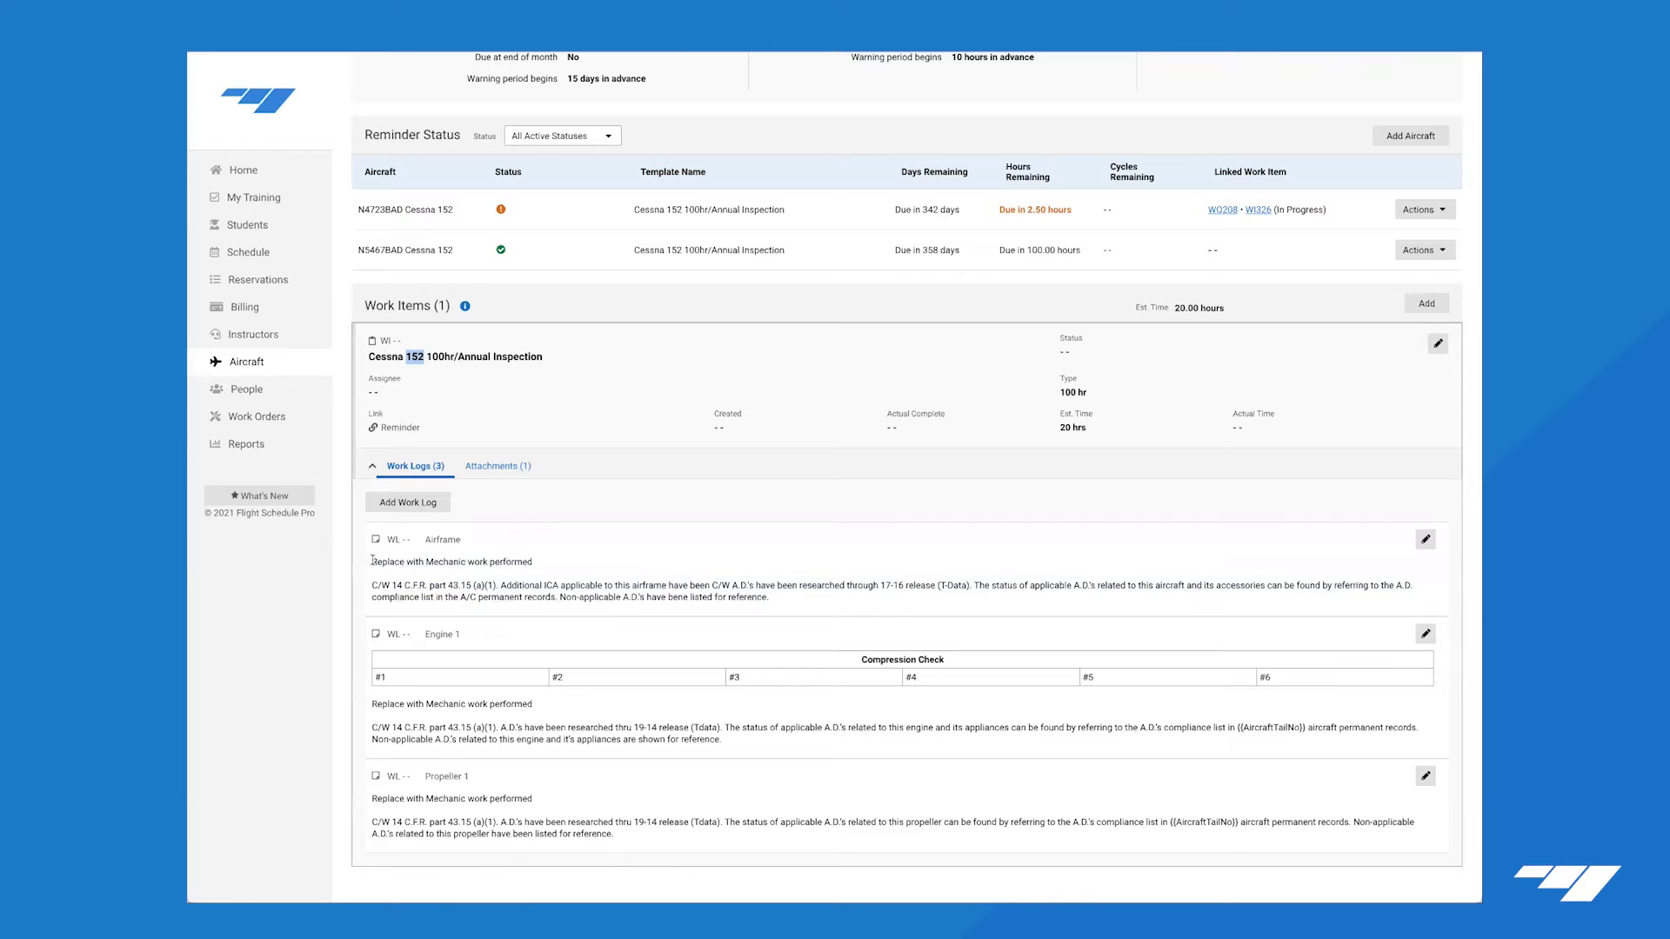
left_click_drag(426, 662, 1285, 691)
left_click(1289, 689)
left_click_drag(1237, 727, 1306, 728)
triple_click(1190, 822)
left_click(1203, 822)
Check the maintenance status of N4723BAD from the schedule and open its 100hr and Seat Track Inspection work order.
left_click(283, 255)
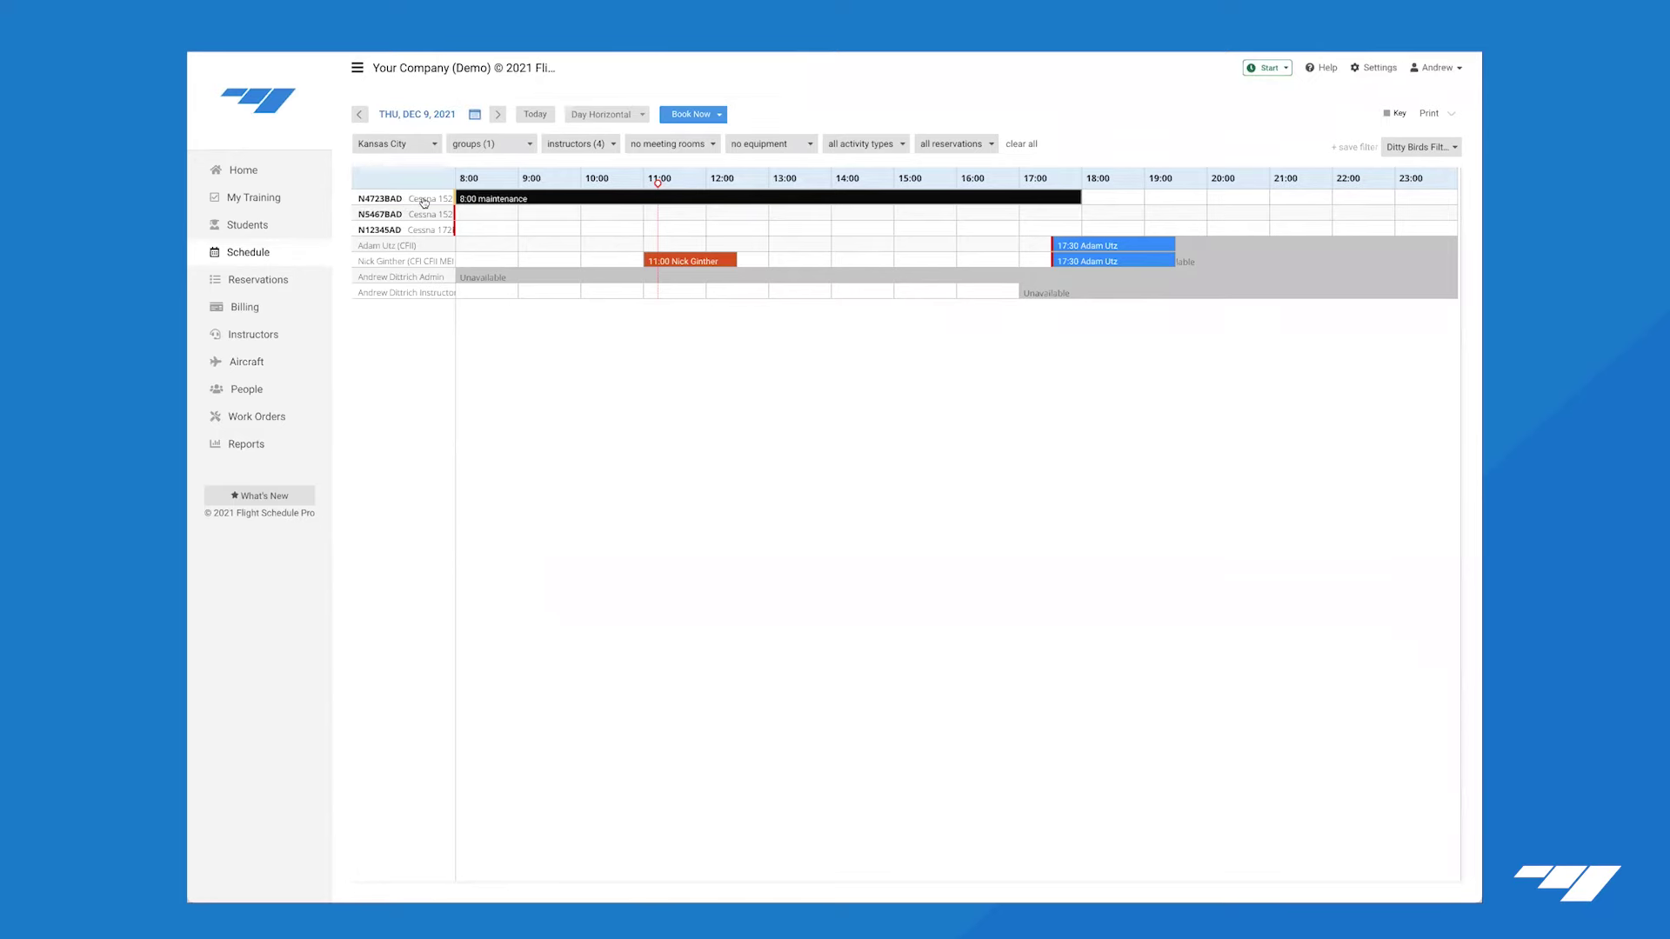
mouse_move(557, 199)
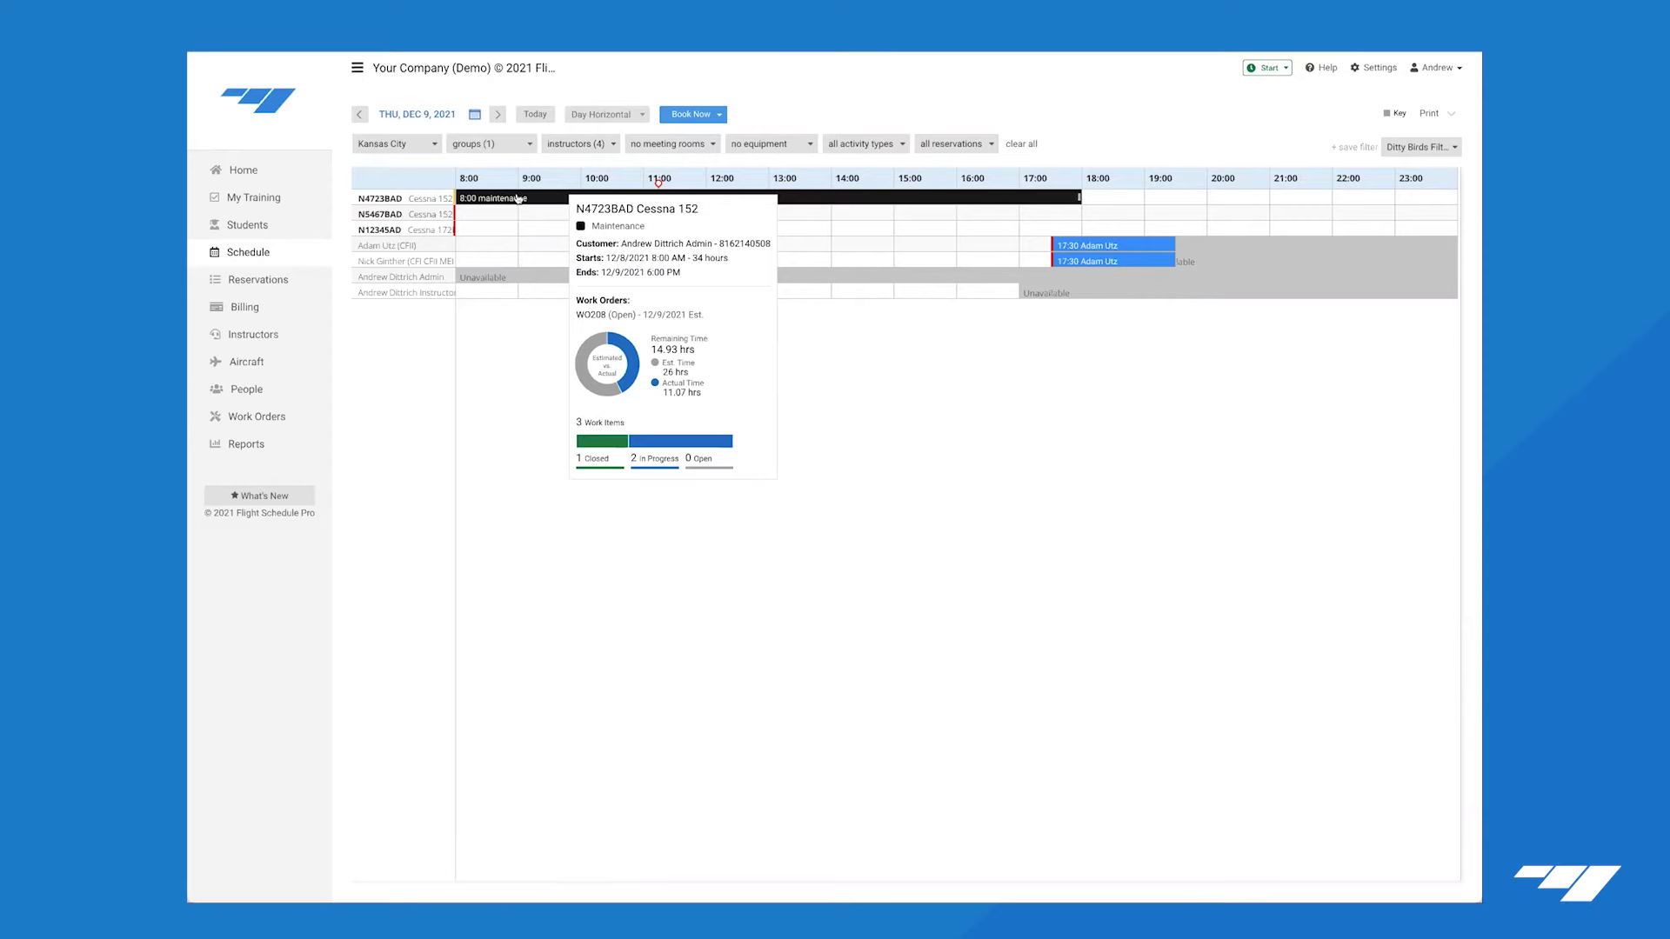
left_click(390, 200)
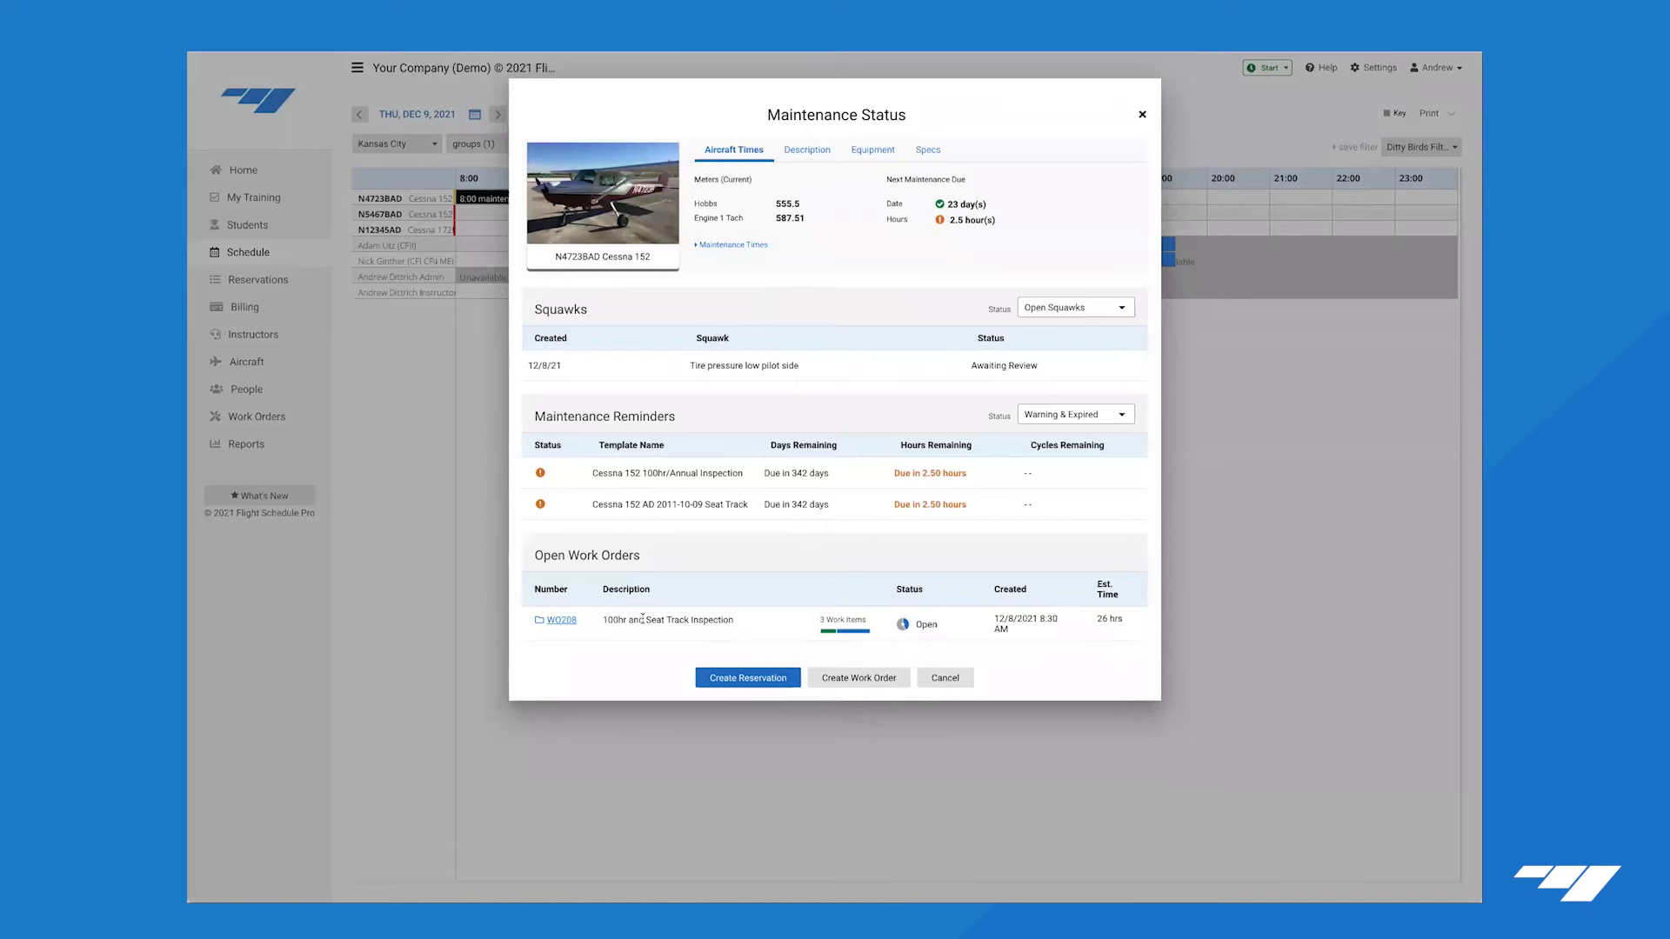
left_click(560, 621)
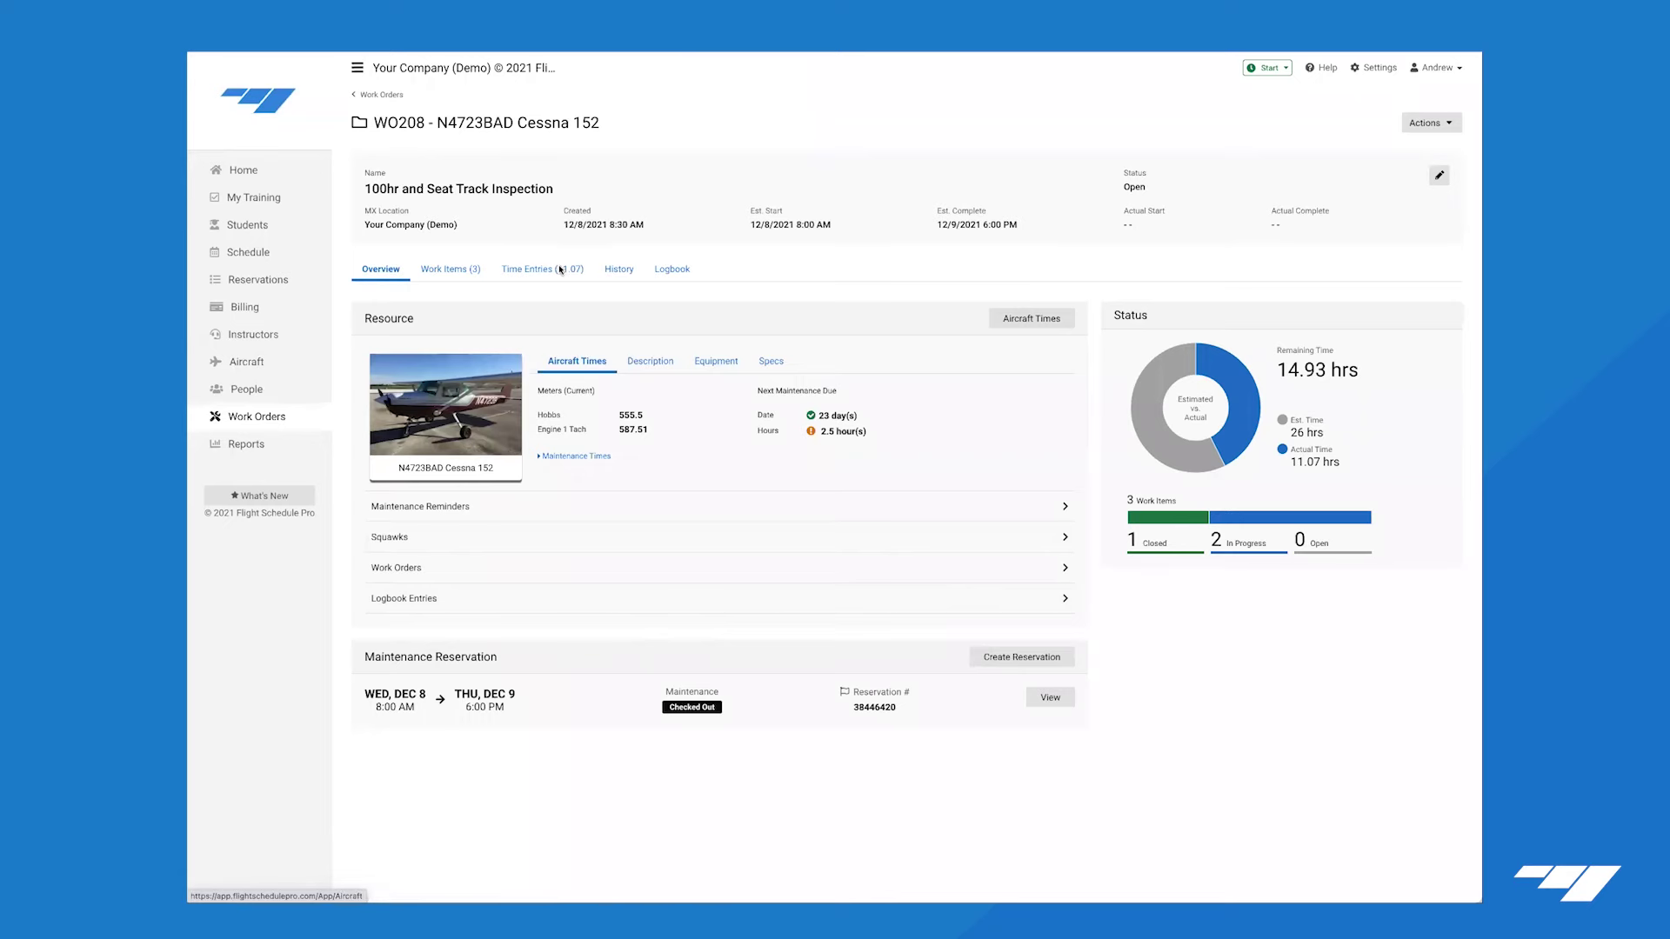
Start the labor timer on the Cessna 152 100hr/Annual Inspection work item and review the order's and the item's time entries.
left_click(534, 277)
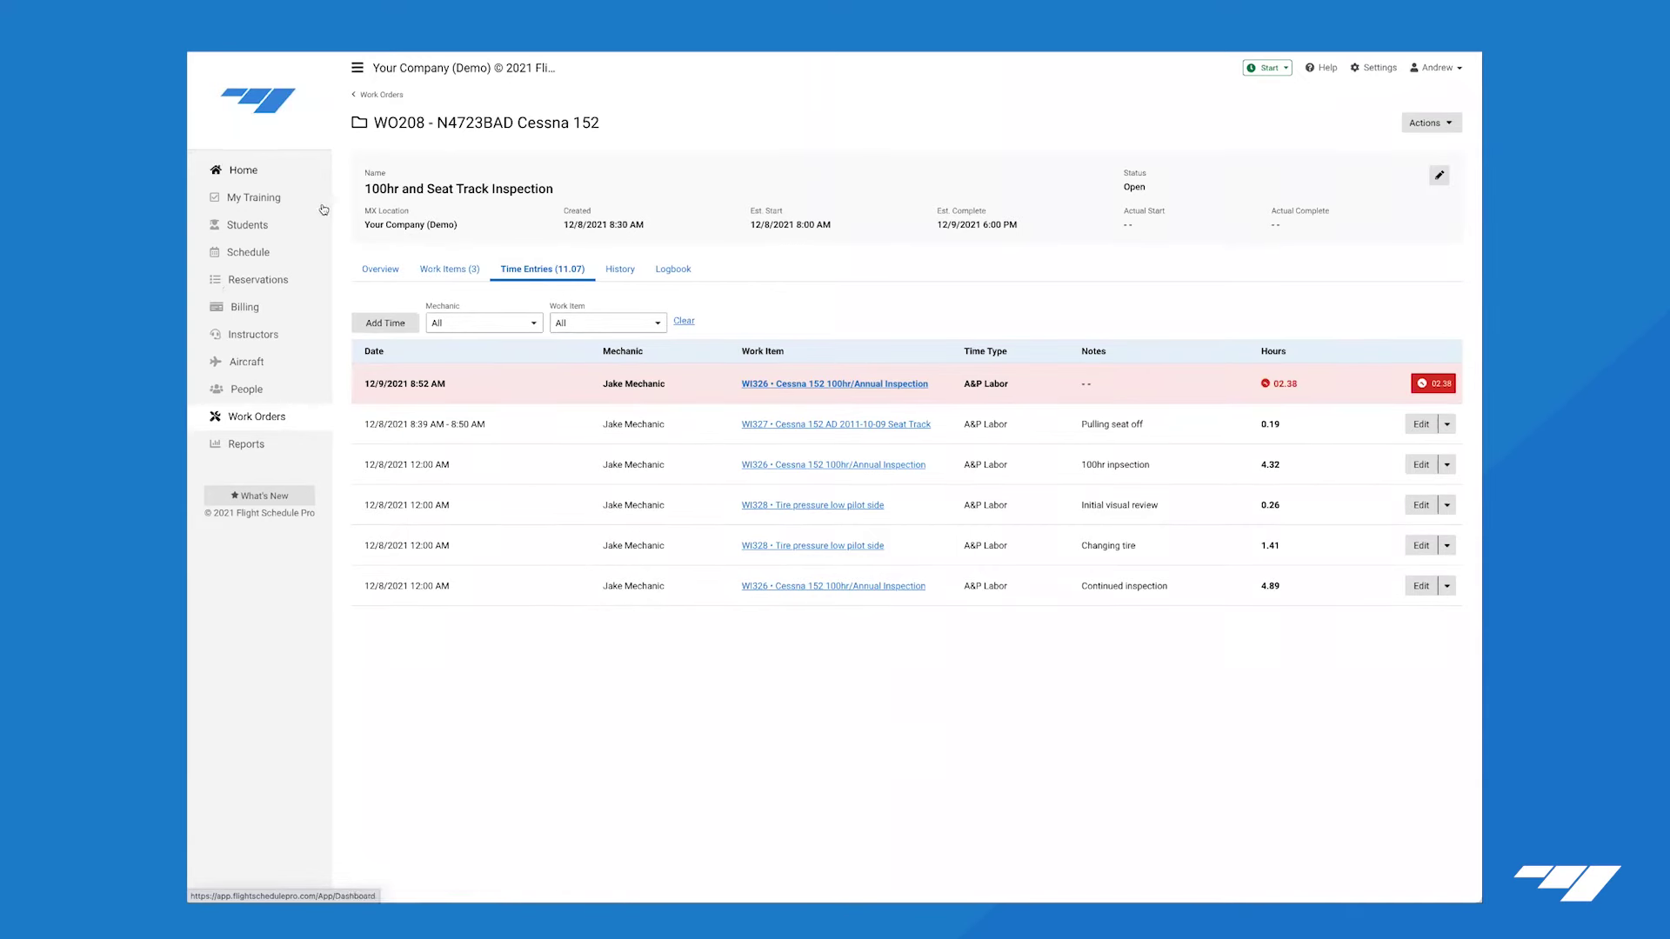
left_click(440, 270)
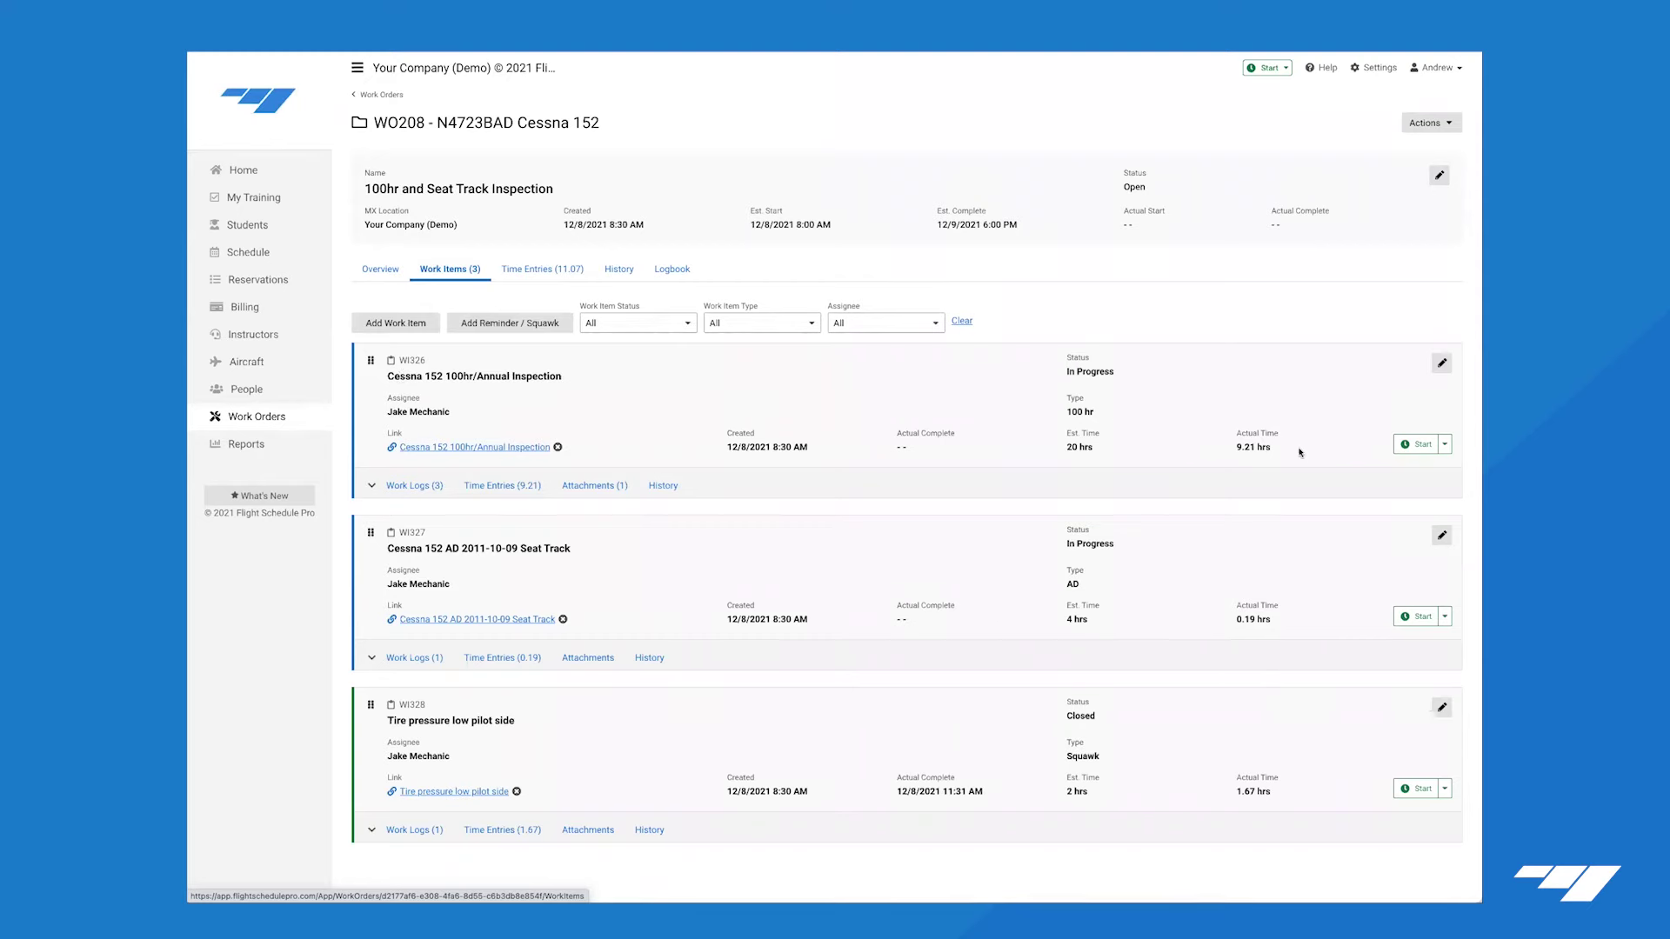
left_click(1406, 447)
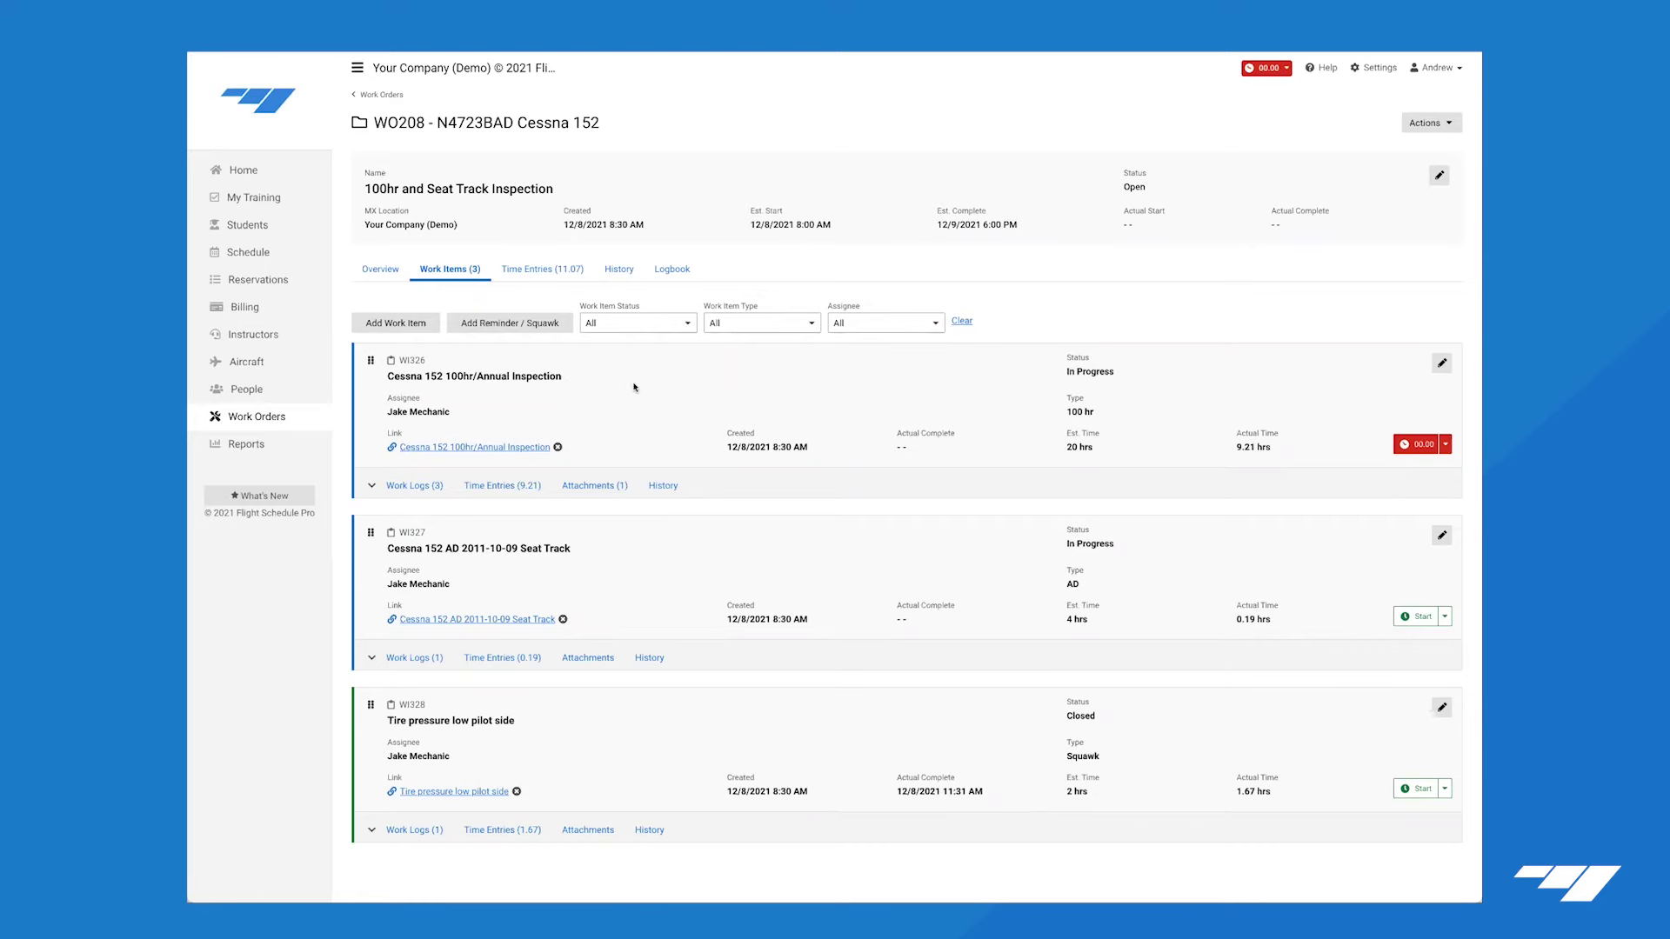
left_click(521, 485)
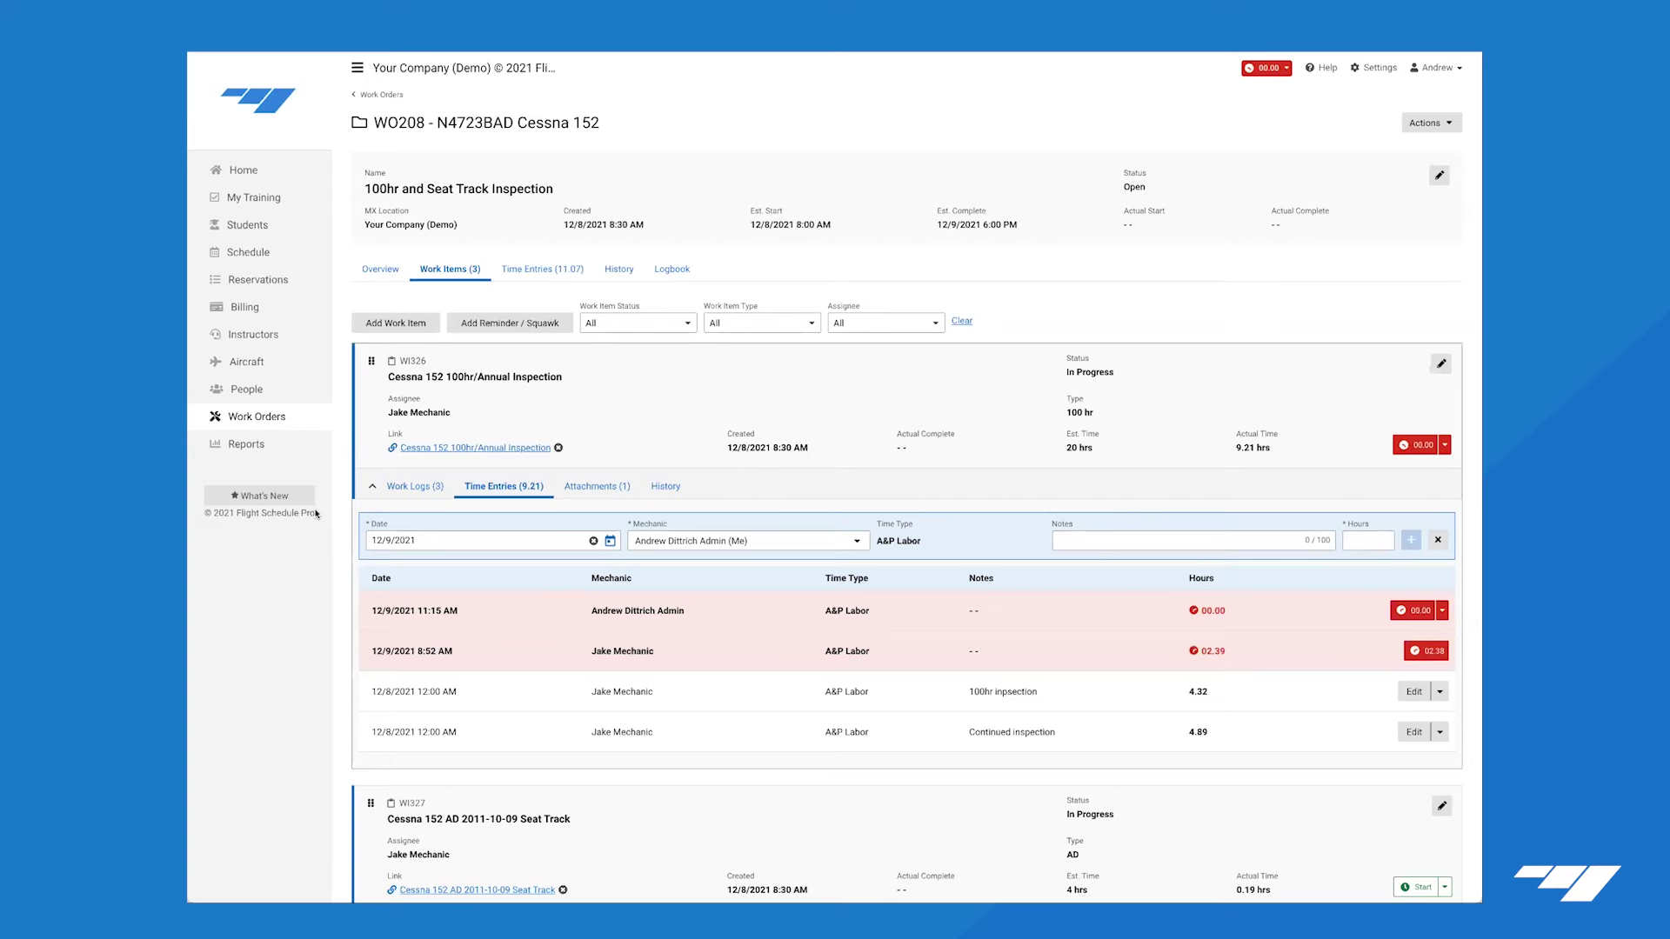
Review the 100hr/Annual Inspection work item's work logs, checking the airframe text and the tail number filled into the Engine 1 log.
left_click(402, 489)
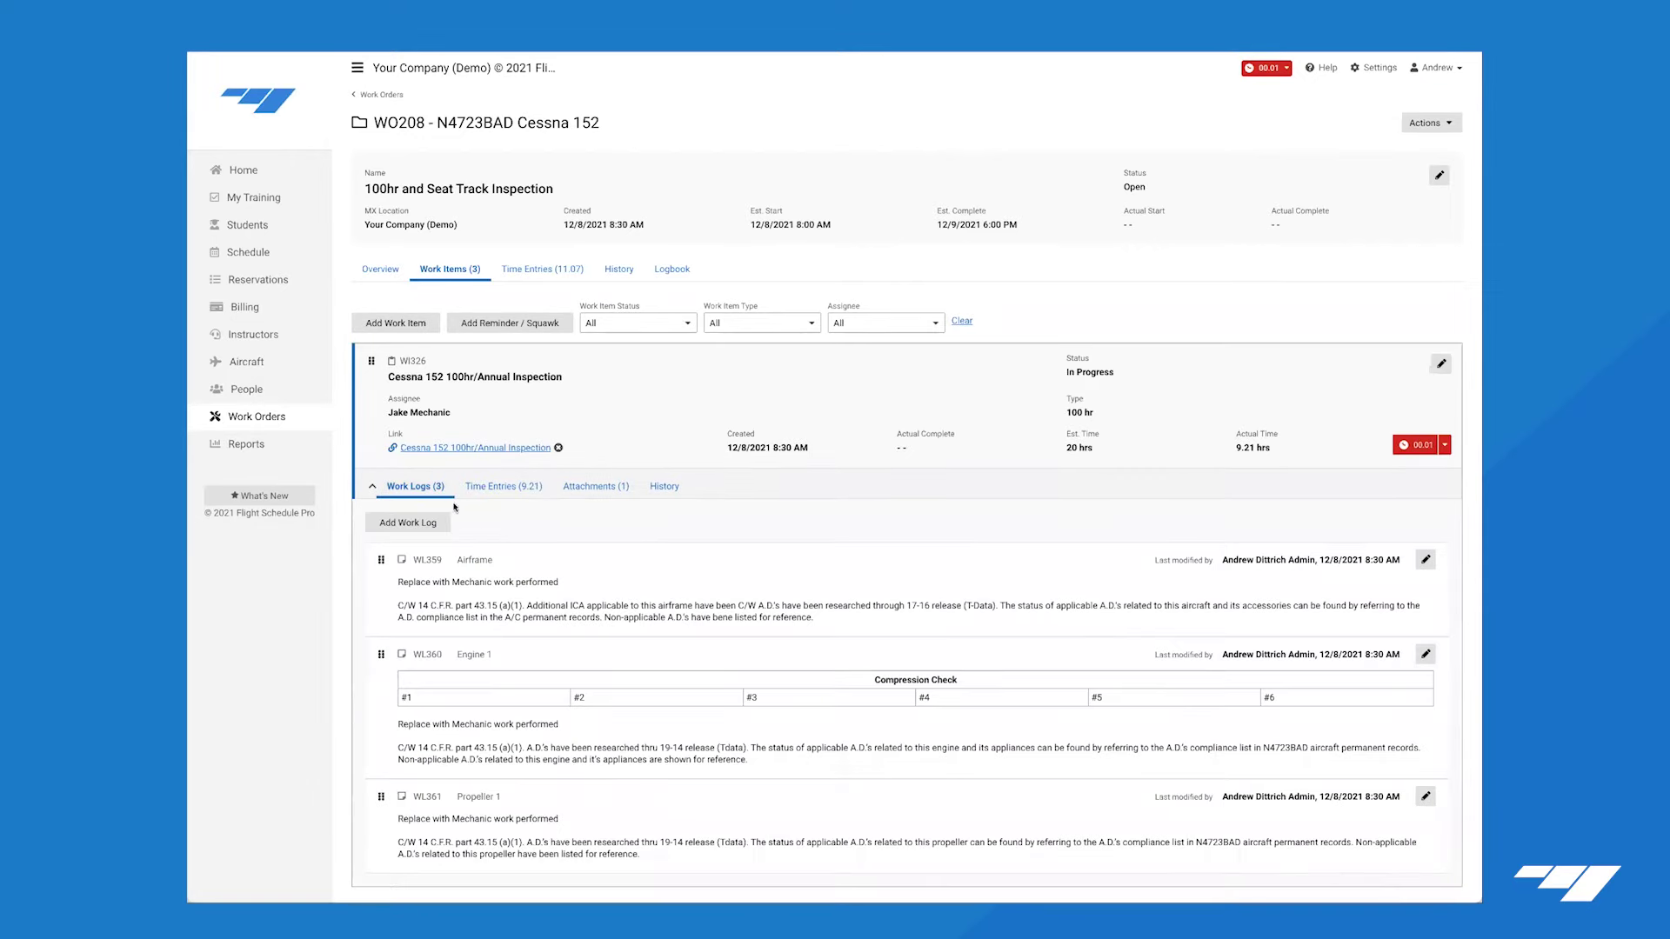
scroll(503, 566, "down", 2)
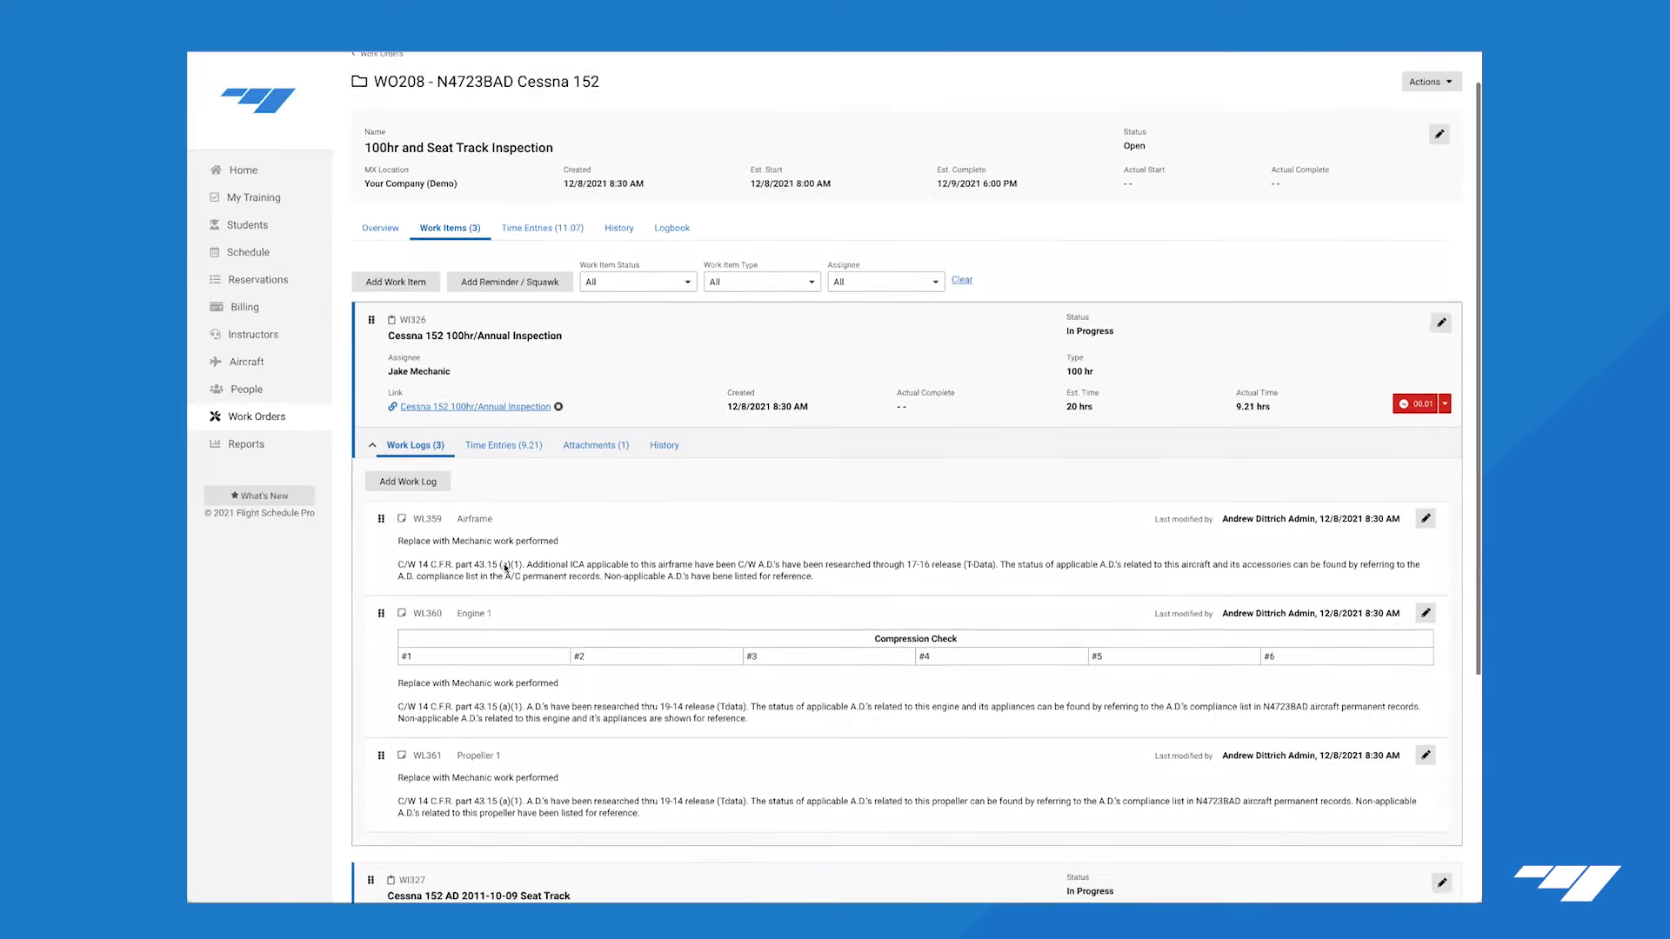
left_click_drag(398, 471, 822, 522)
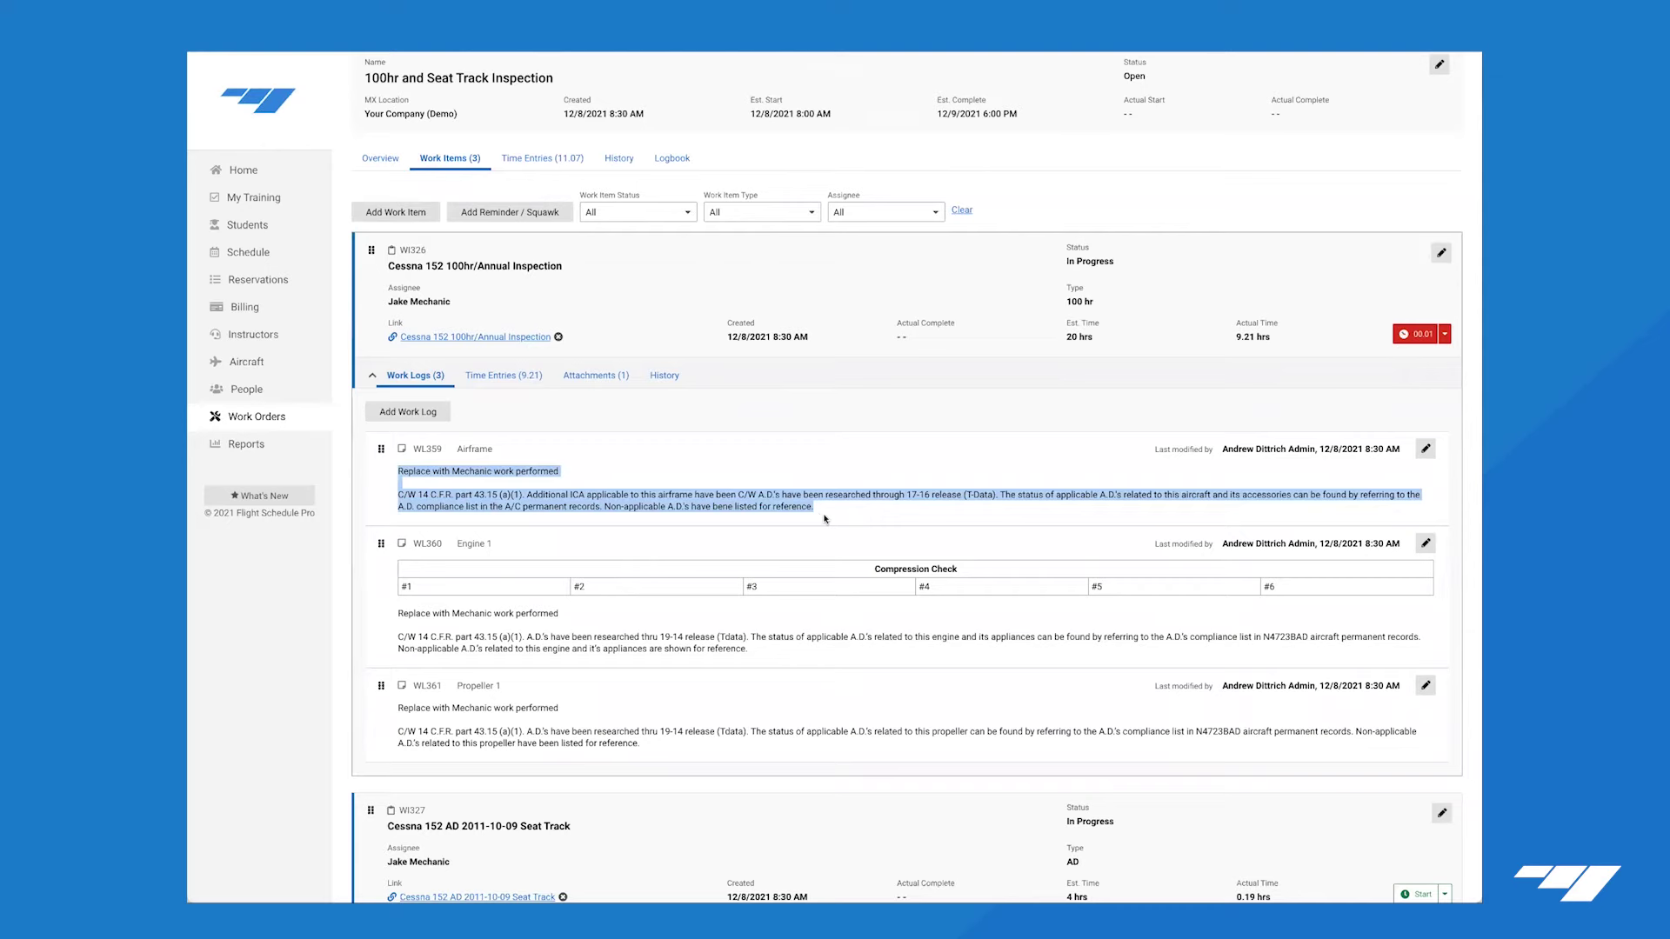
double_click(1294, 638)
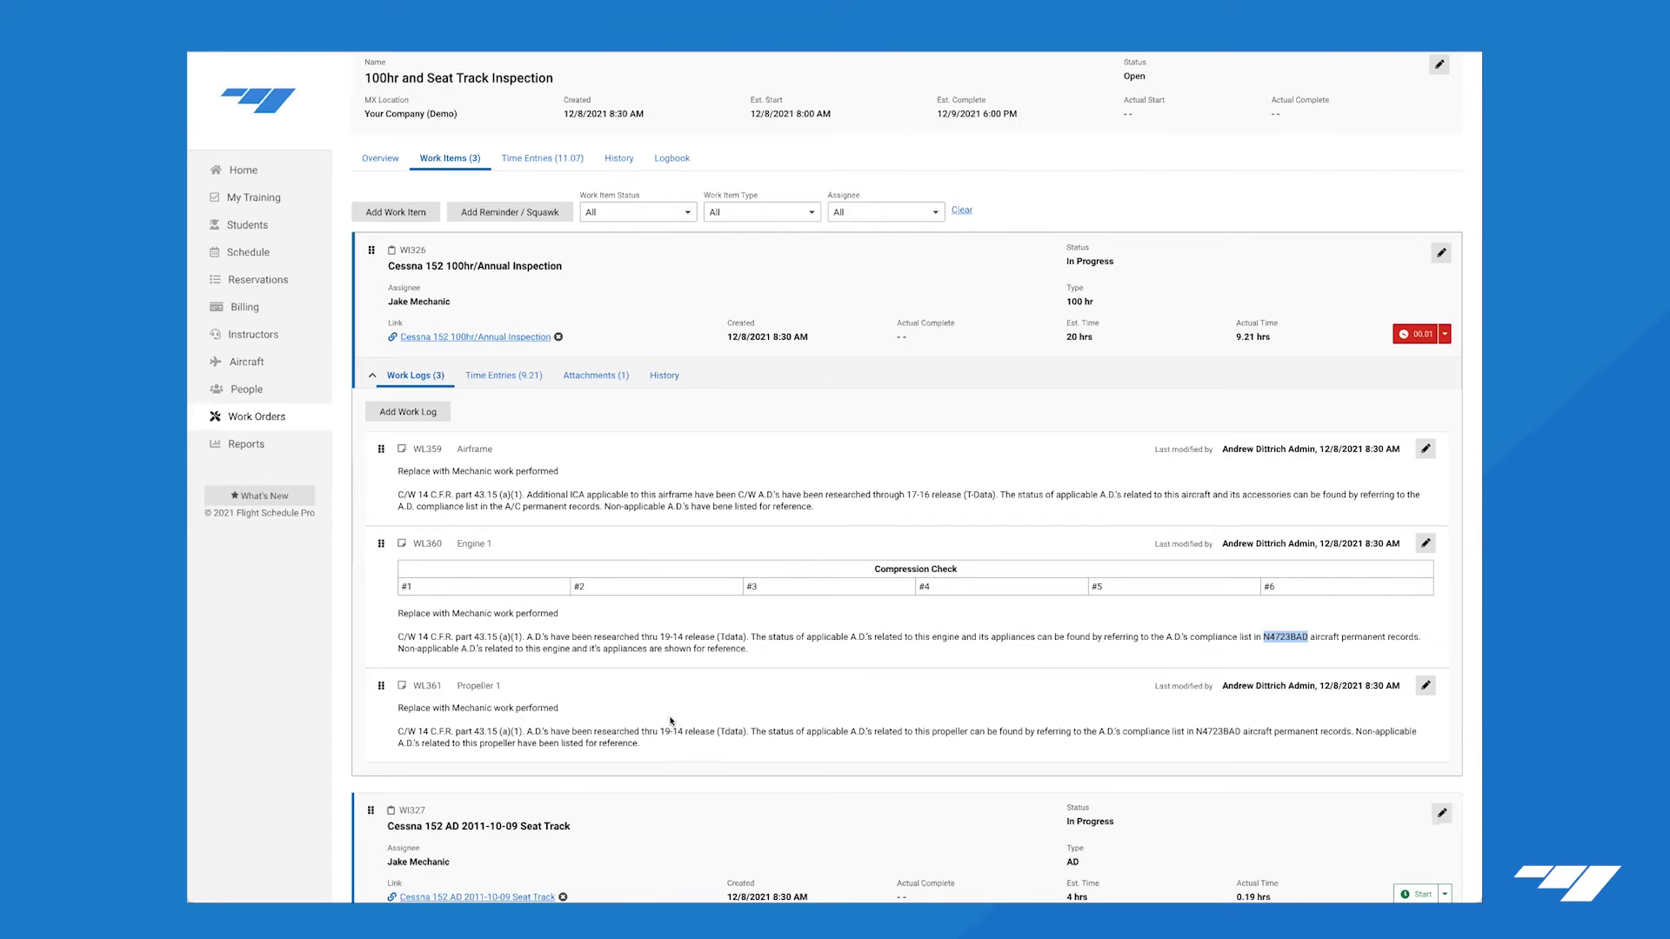
Replace the Airframe log's placeholder line with a bulleted list of six completed tasks, from induction system filter servicing to NLG strut assembly reinstallation.
left_click(1426, 450)
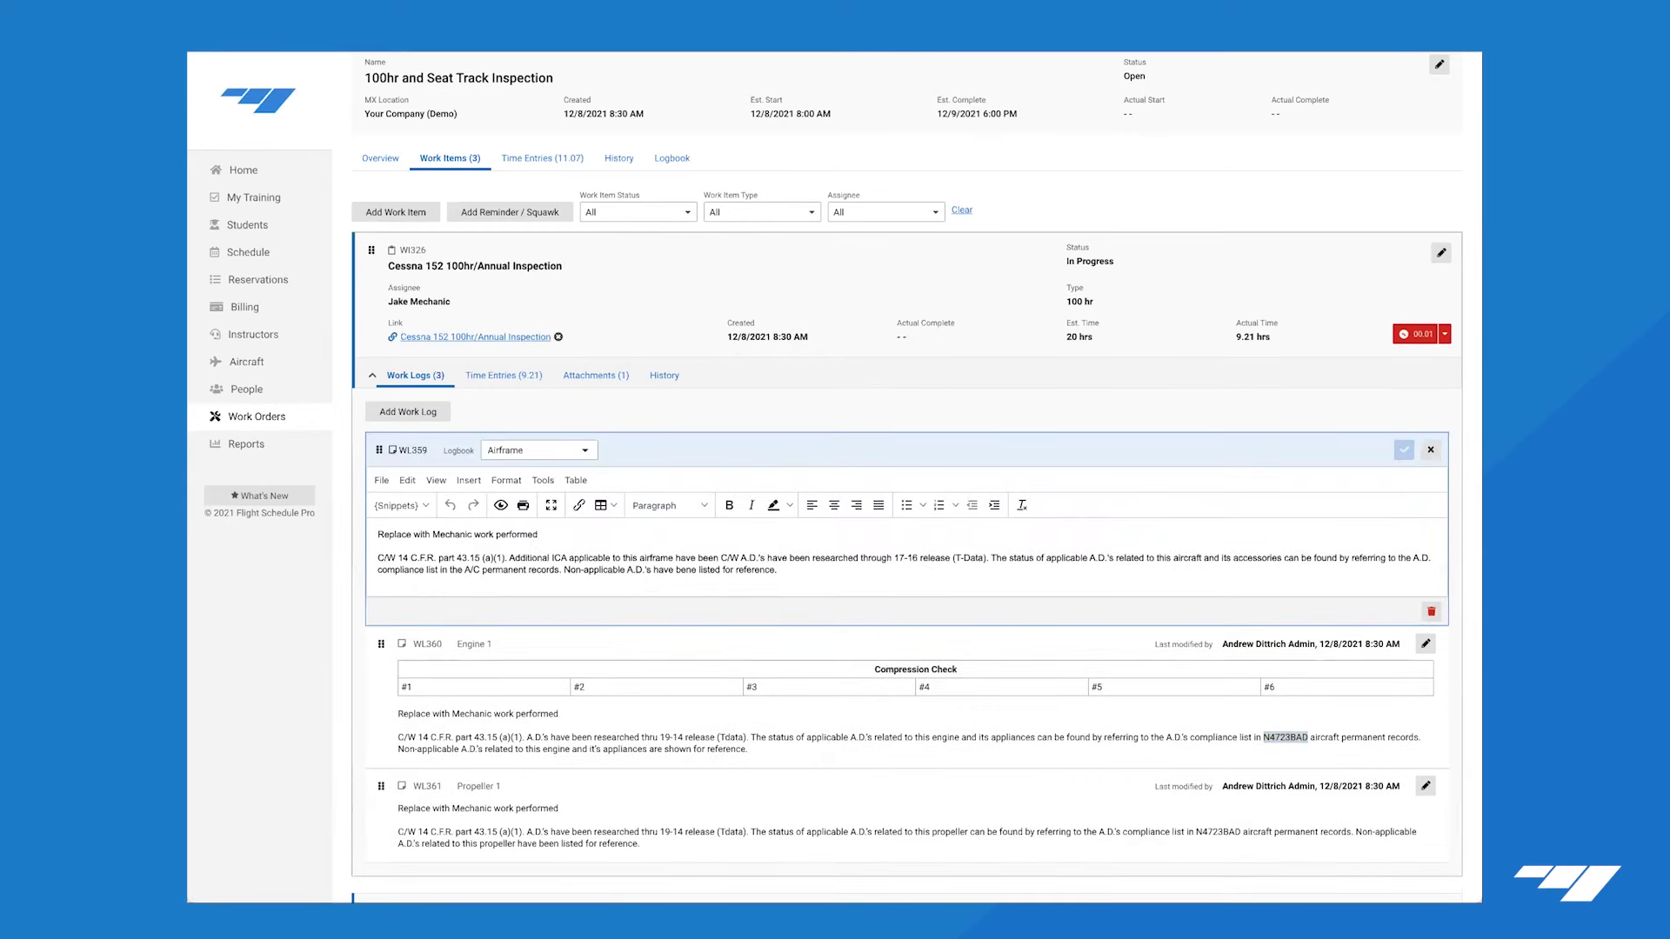
triple_click(485, 528)
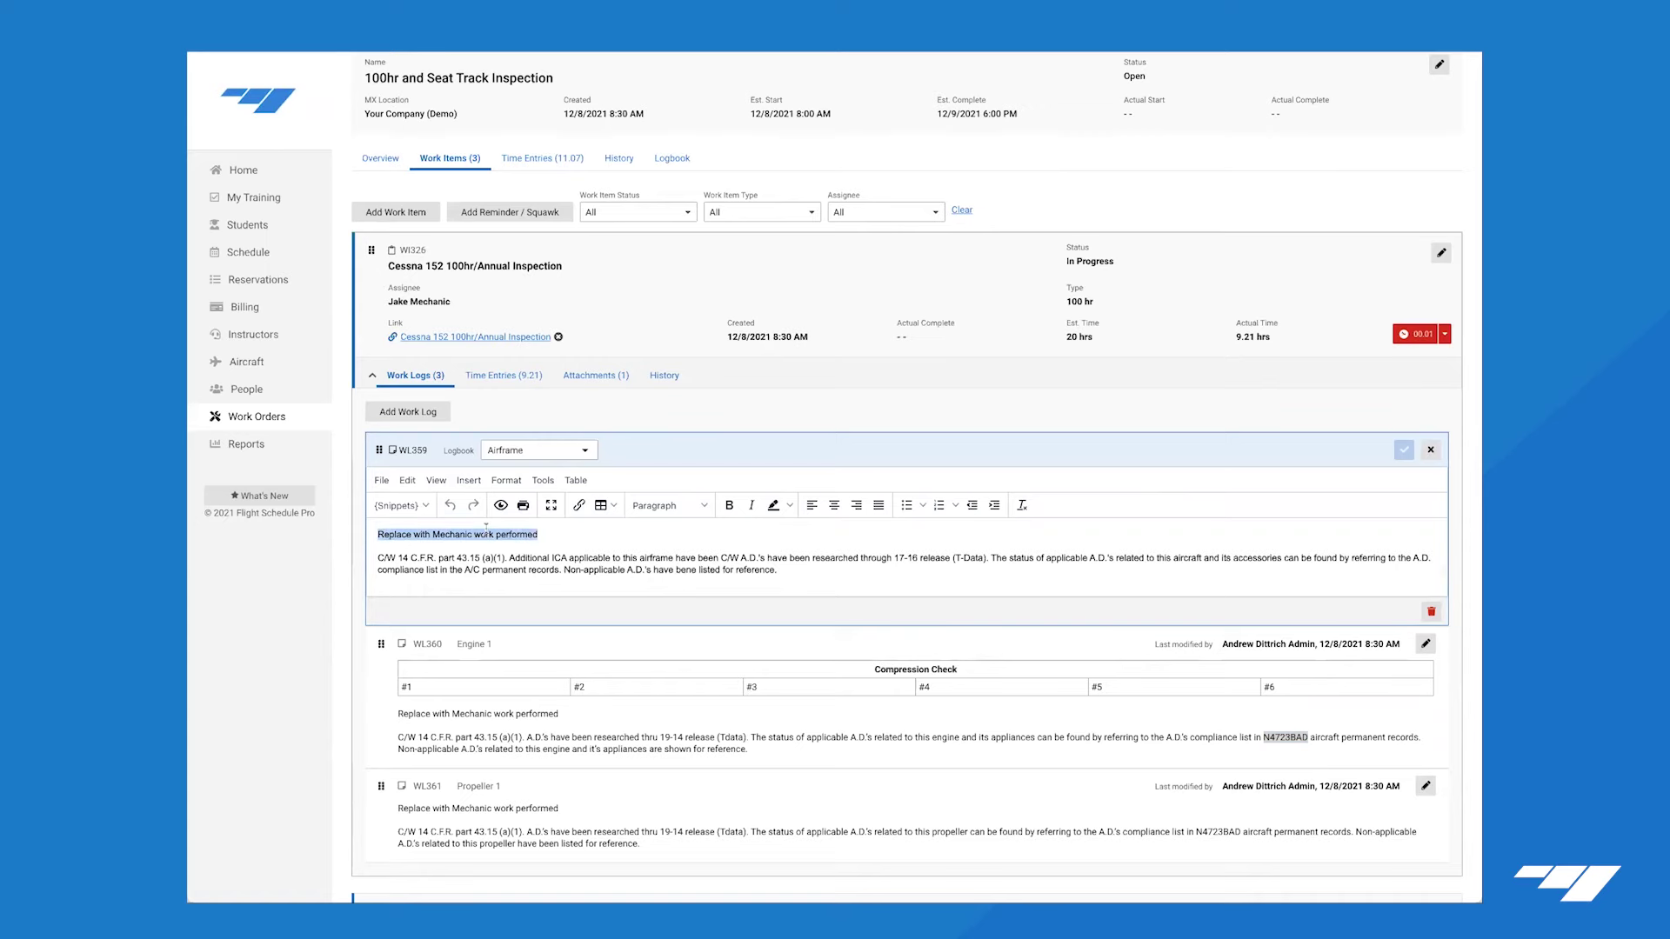
type("Cleaned and serviced induction system filter. R&R vacuum system regulator filter. Installed P/N: B3-5-1. Pressurized and leak checked exhaust system using techniques described in AC 91-59A. No discrepancies noted. A/F lubed and services as required IAW ch. 12 of the C152 M/M except that equivalent lubrication products were used in several places. Installed new MS24665 cotter pins on the axle nuts. R&R one of the upper engine cowling mounts. Installed new P/N: J7444-36 Lord Mount. Removed NLG strut assembly to install additional steering collar shim. Reinstalled to A/C & OPS check okay.")
left_click_drag(822, 594, 378, 534)
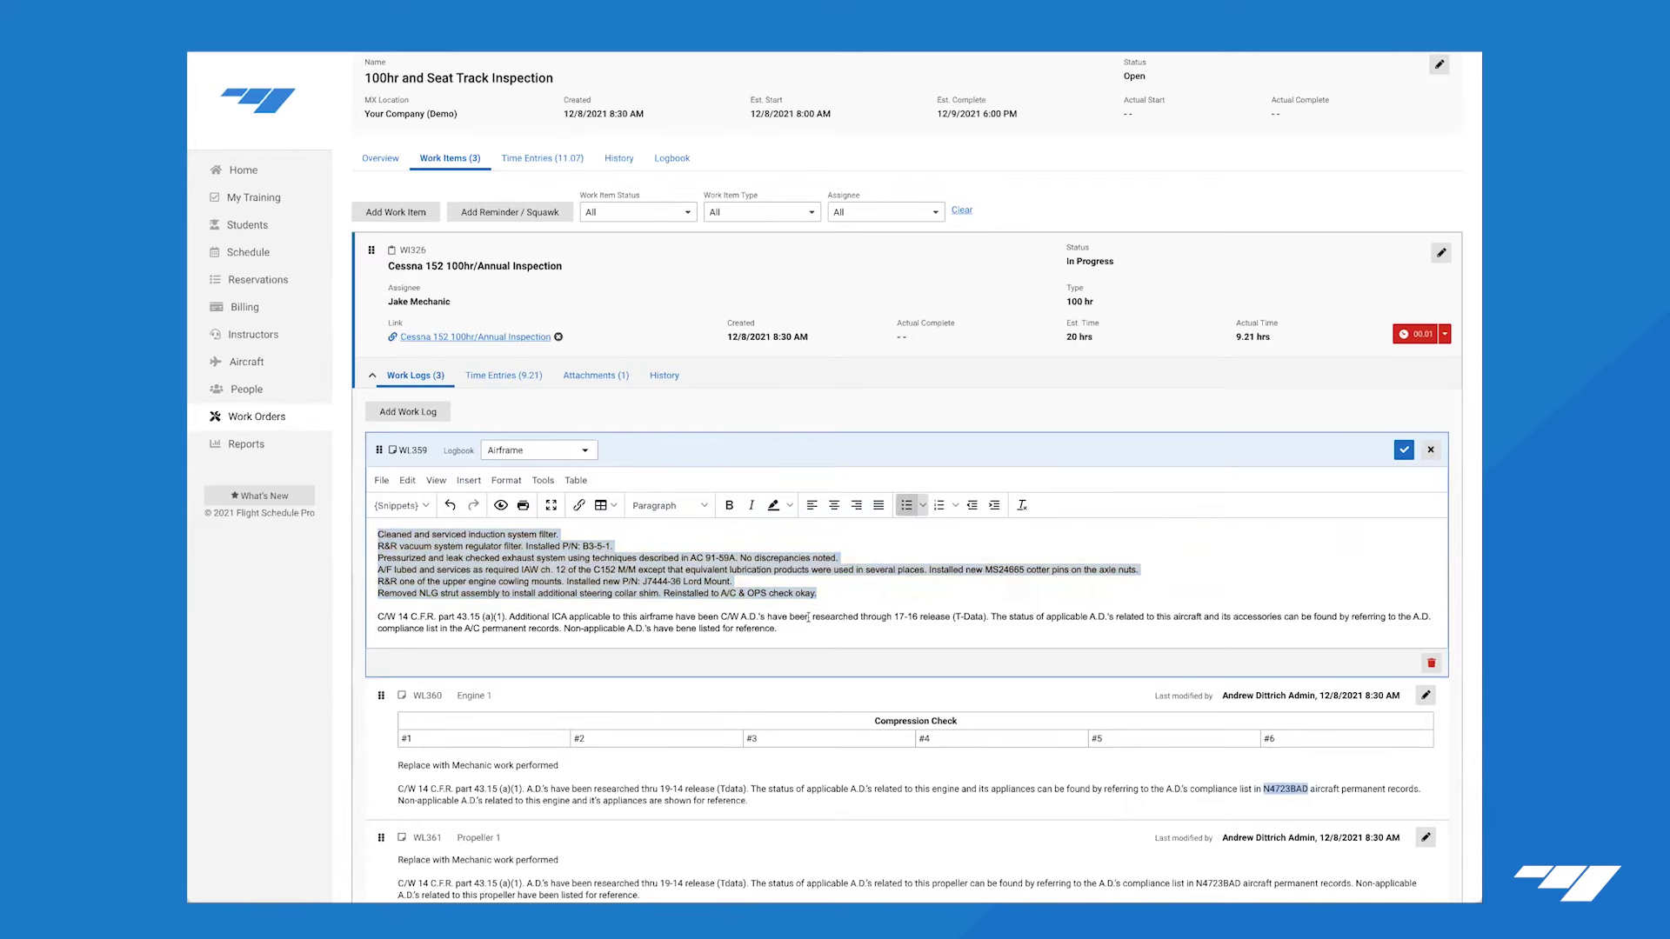
left_click(907, 506)
left_click(474, 558)
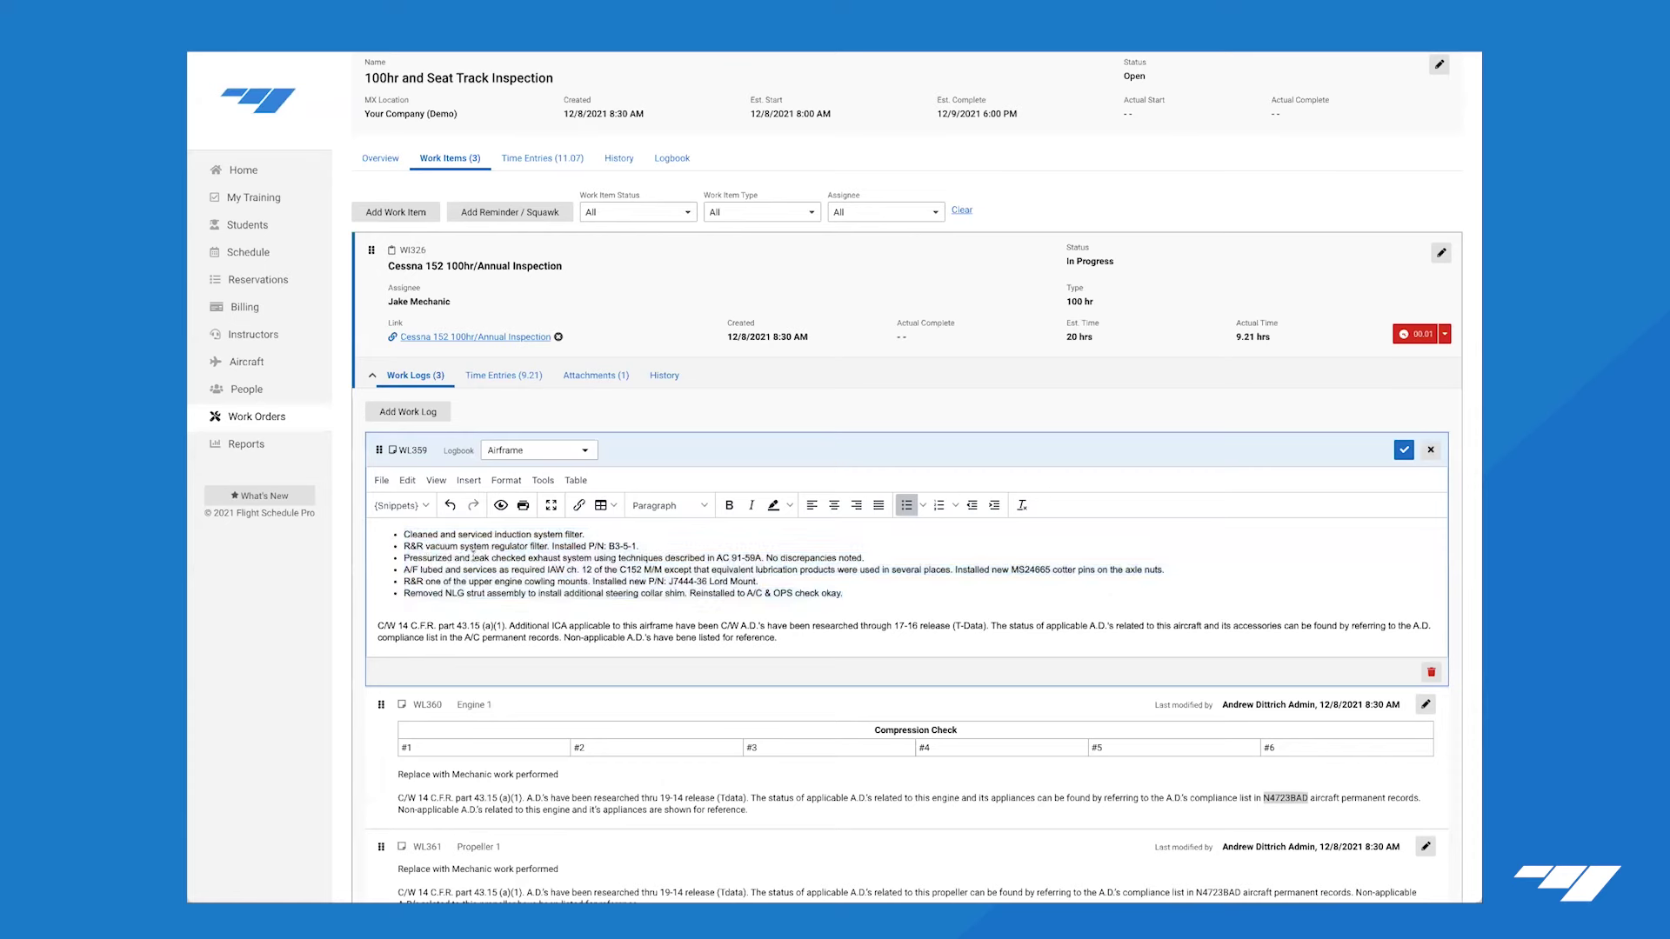
Make the AC 91-59A reference in the Airframe log's exhaust system bullet bold and highlight it in light yellow.
double_click(422, 535)
left_click_drag(716, 558, 757, 557)
left_click(729, 506)
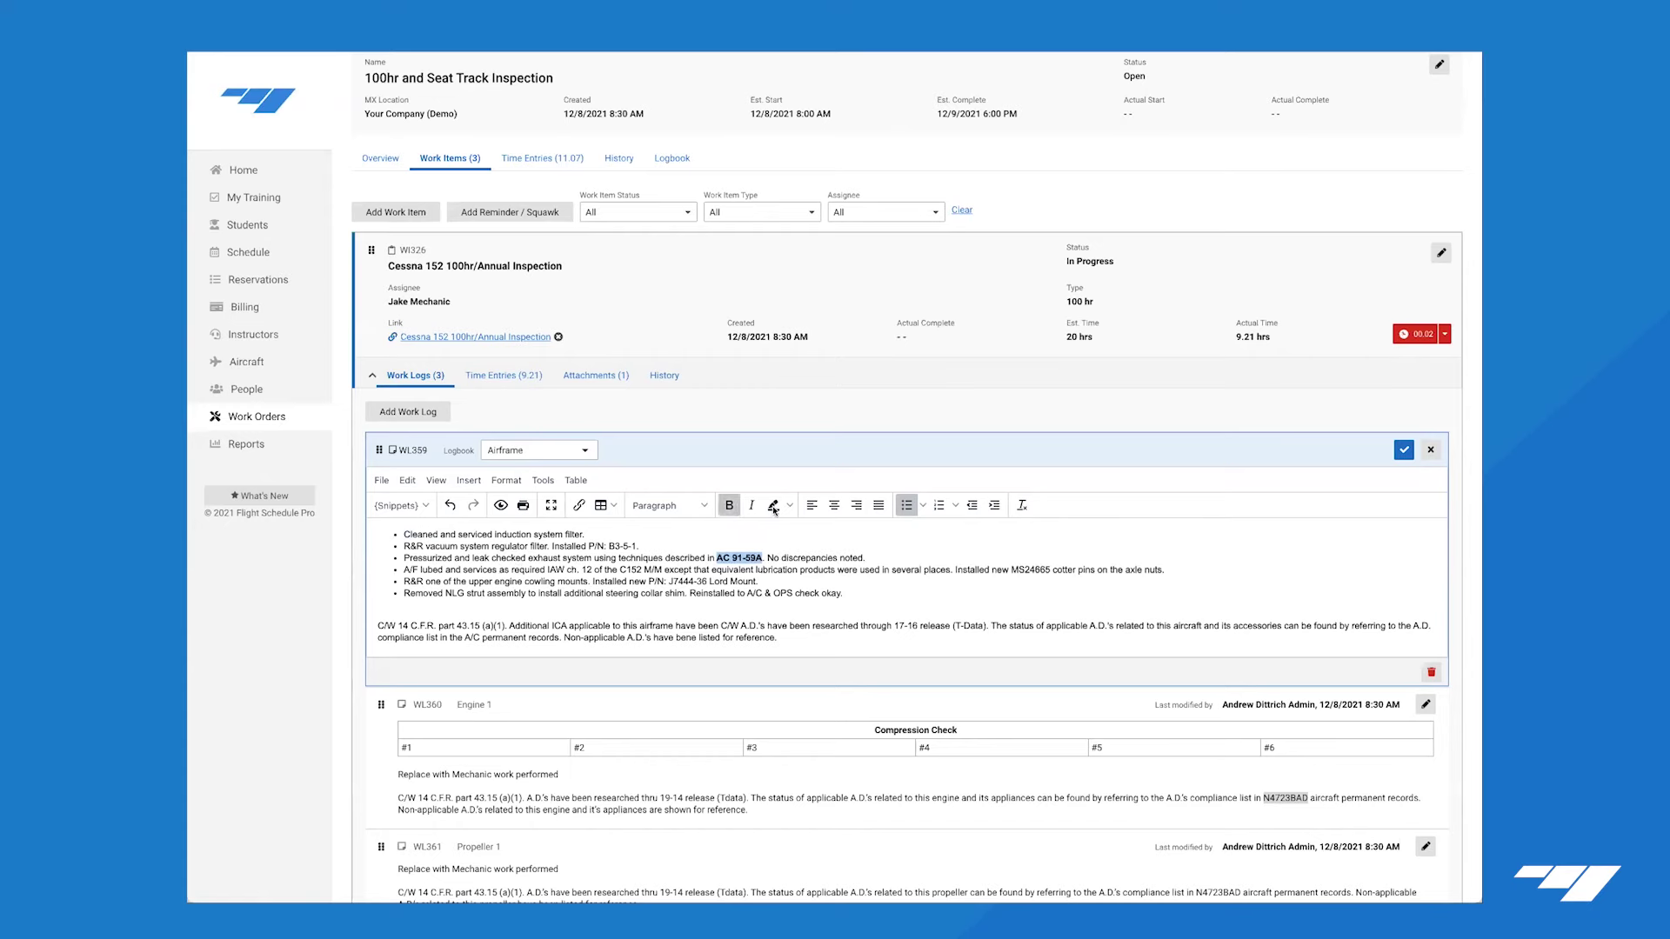
left_click(793, 509)
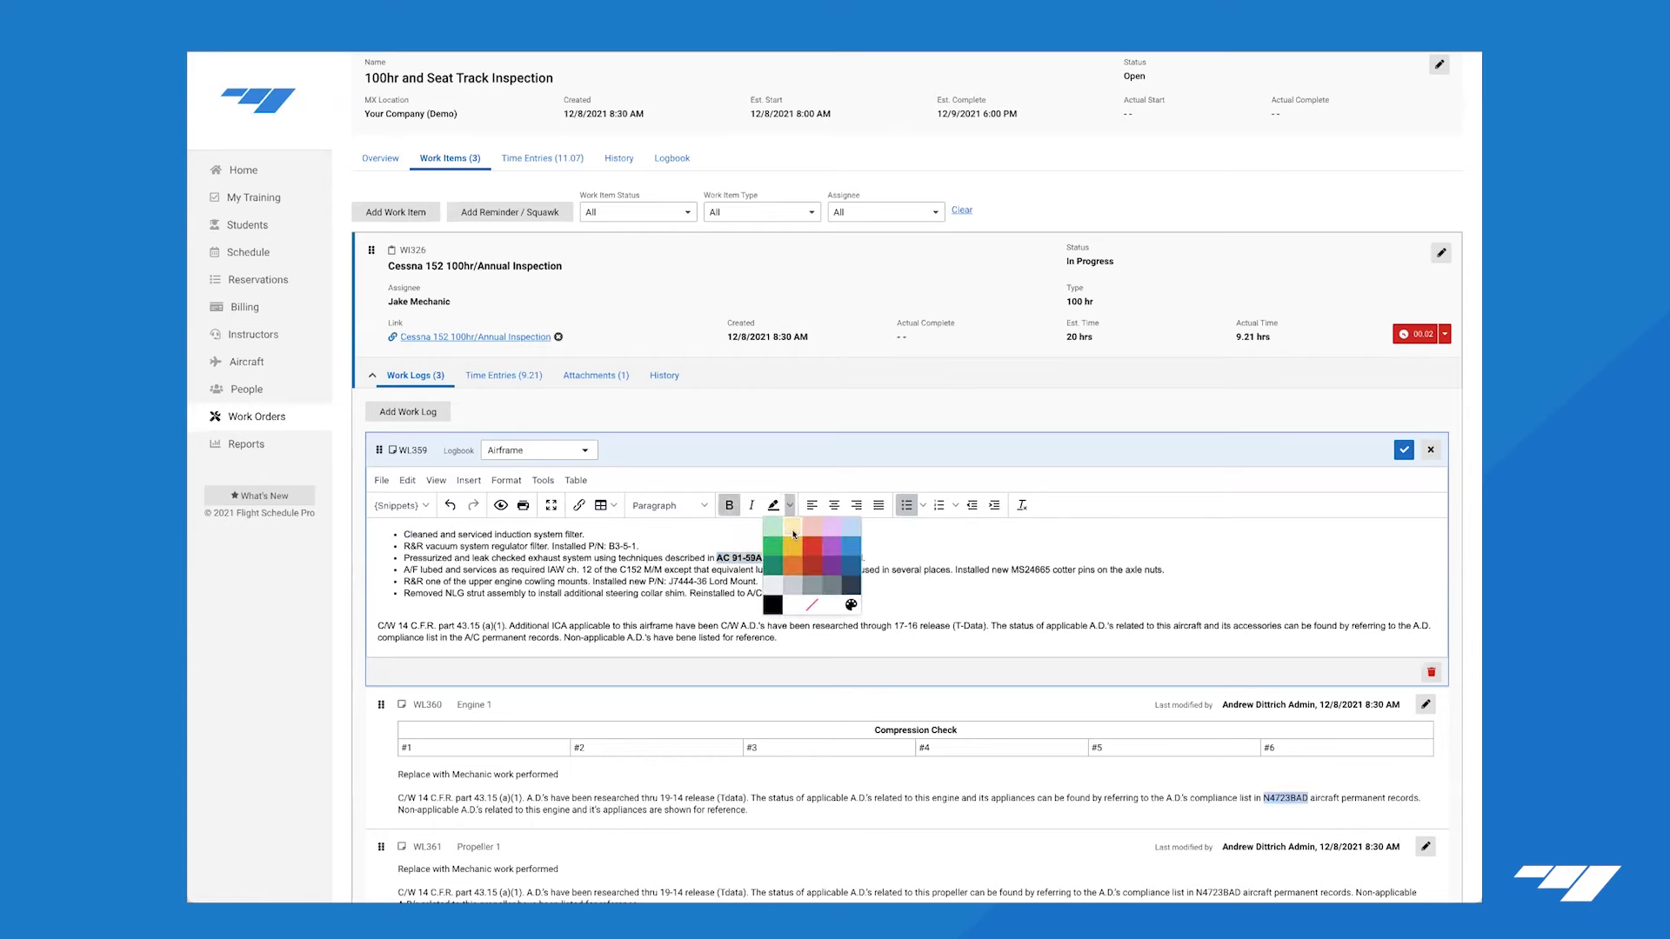
left_click(788, 526)
left_click(736, 581)
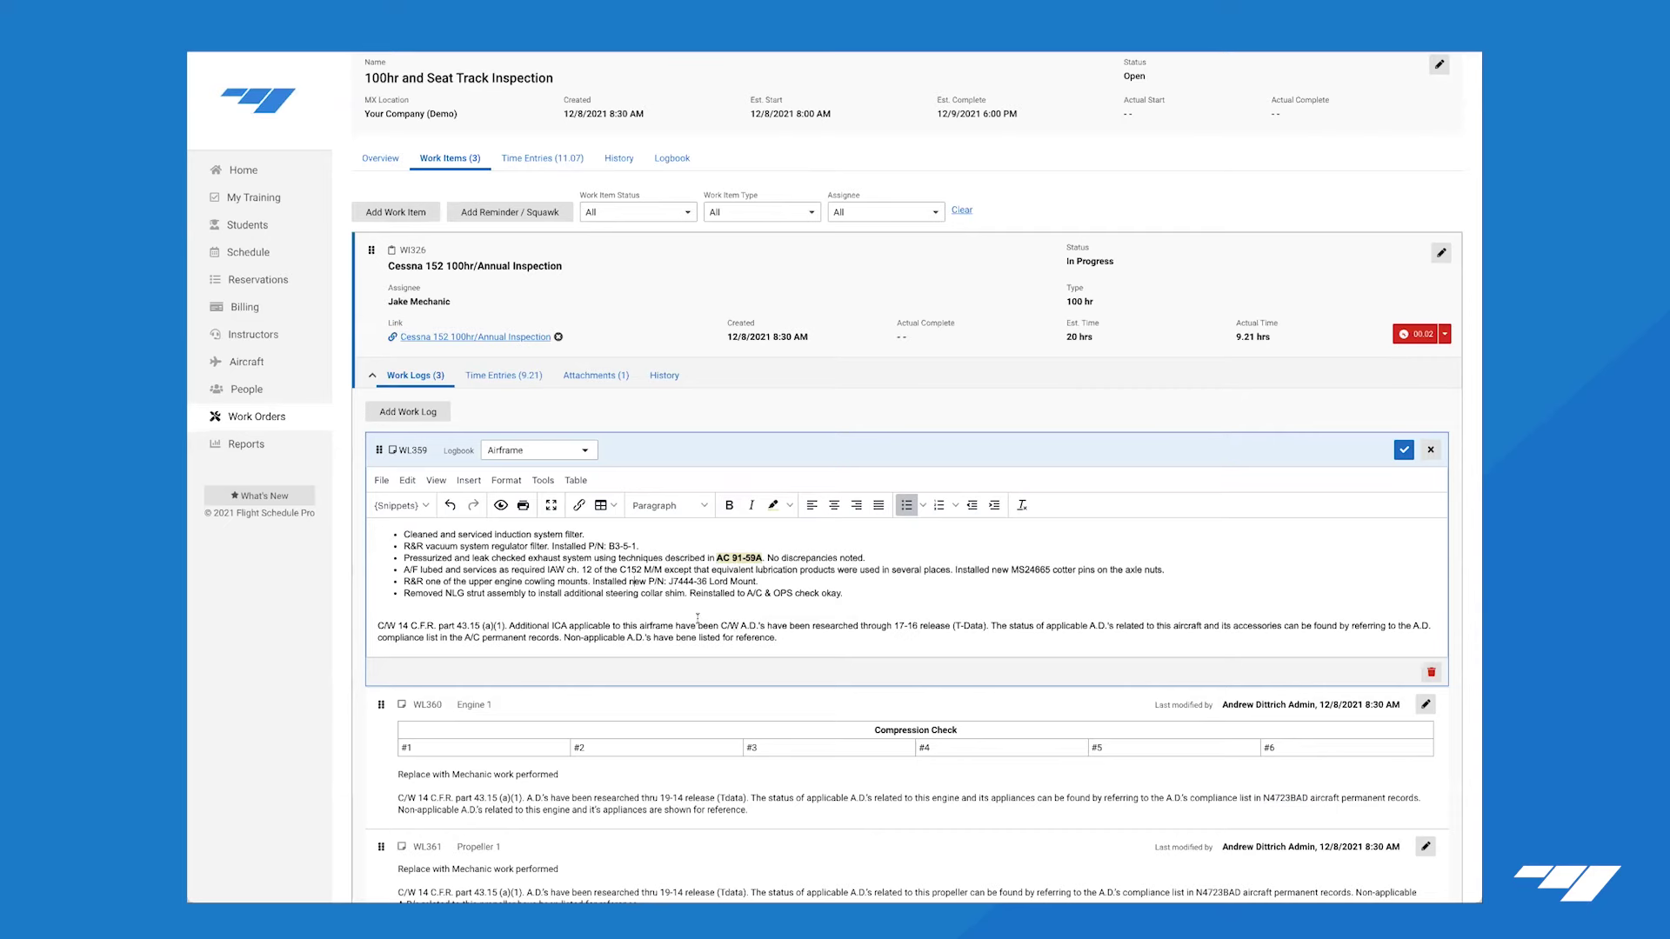
Add an empty bullet to the end of the Airframe list and search the special characters for "omeg" and "deg".
left_click(867, 590)
key("Return")
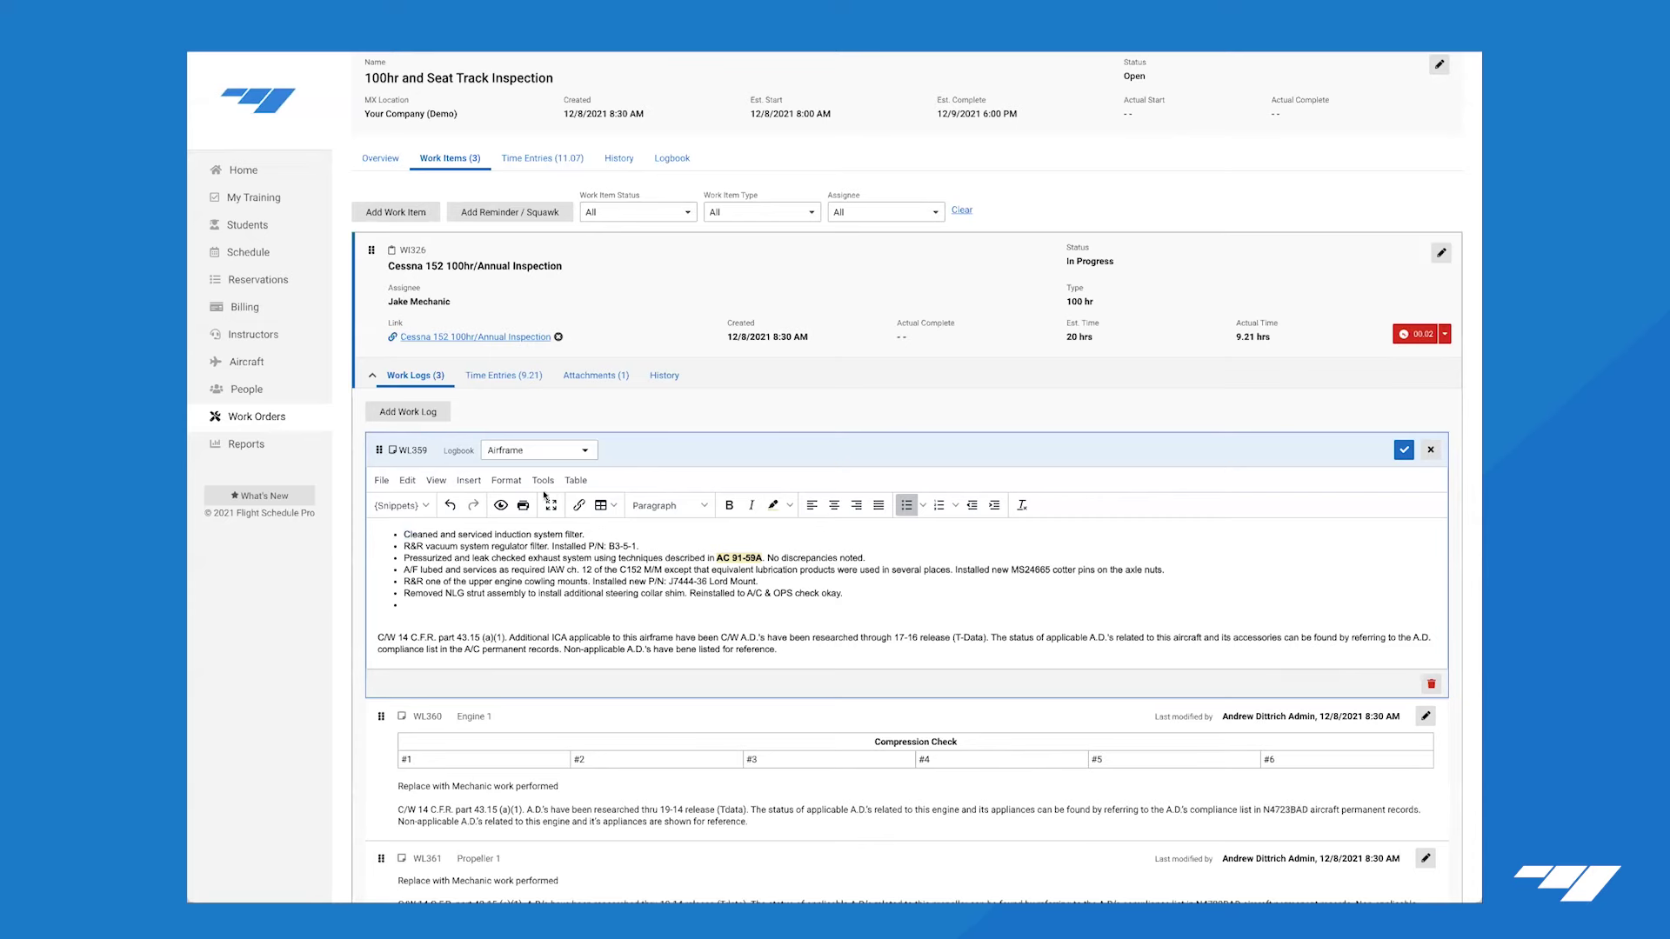
left_click(475, 483)
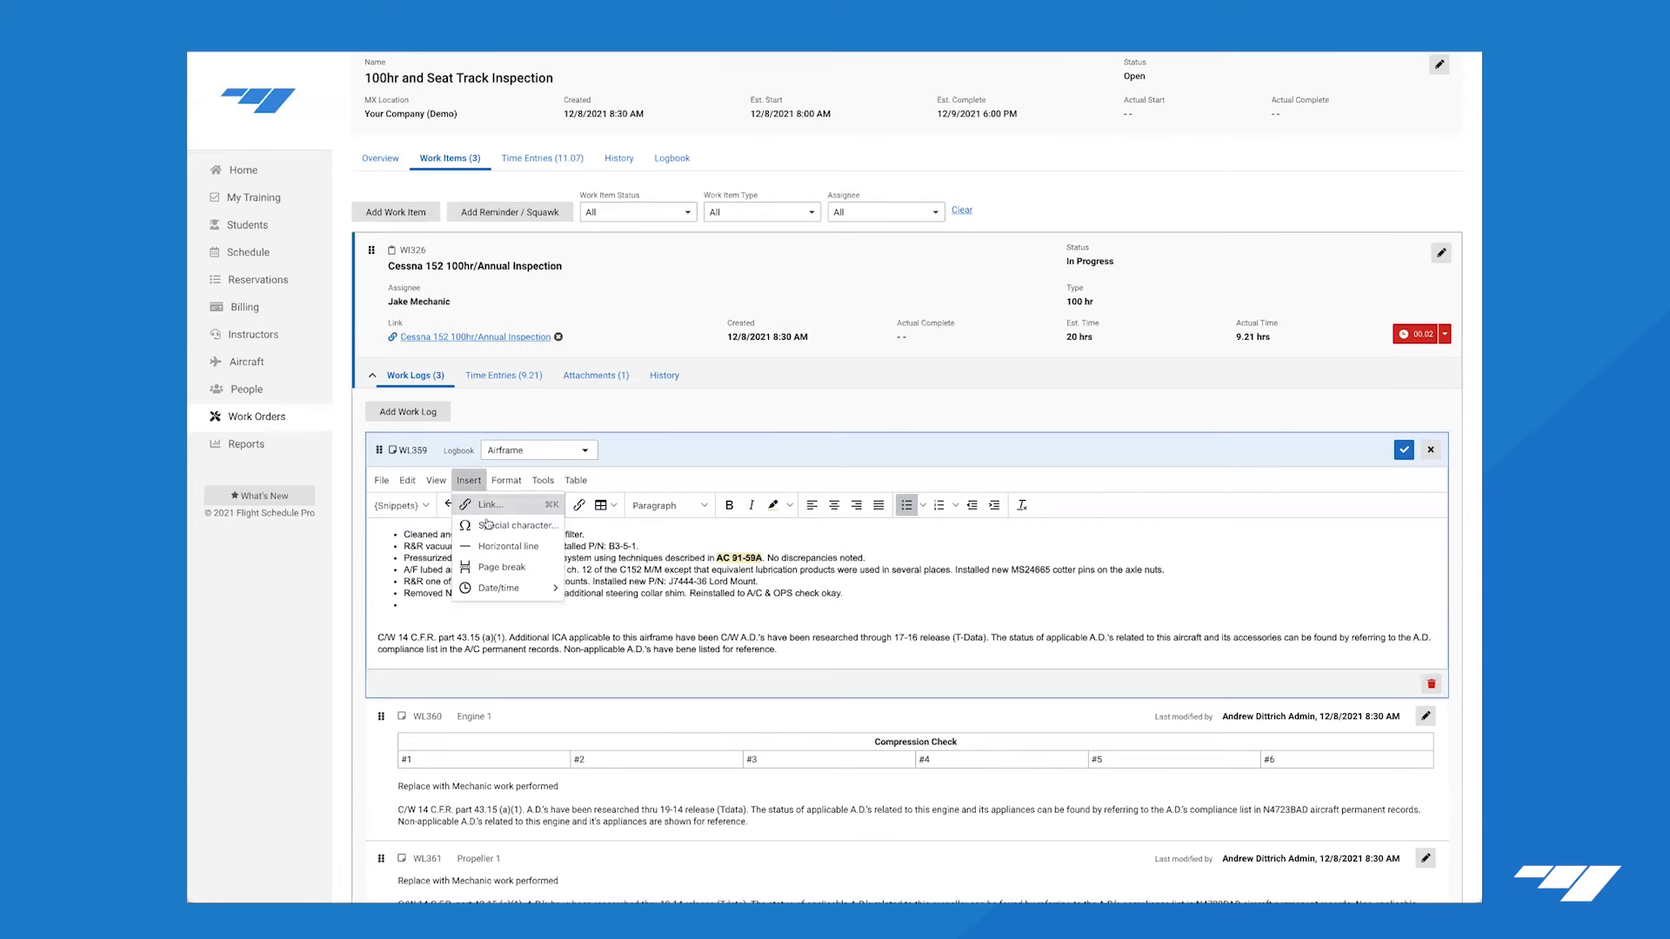
left_click(520, 527)
scroll(823, 452, "down", 10)
scroll(825, 462, "up", 10)
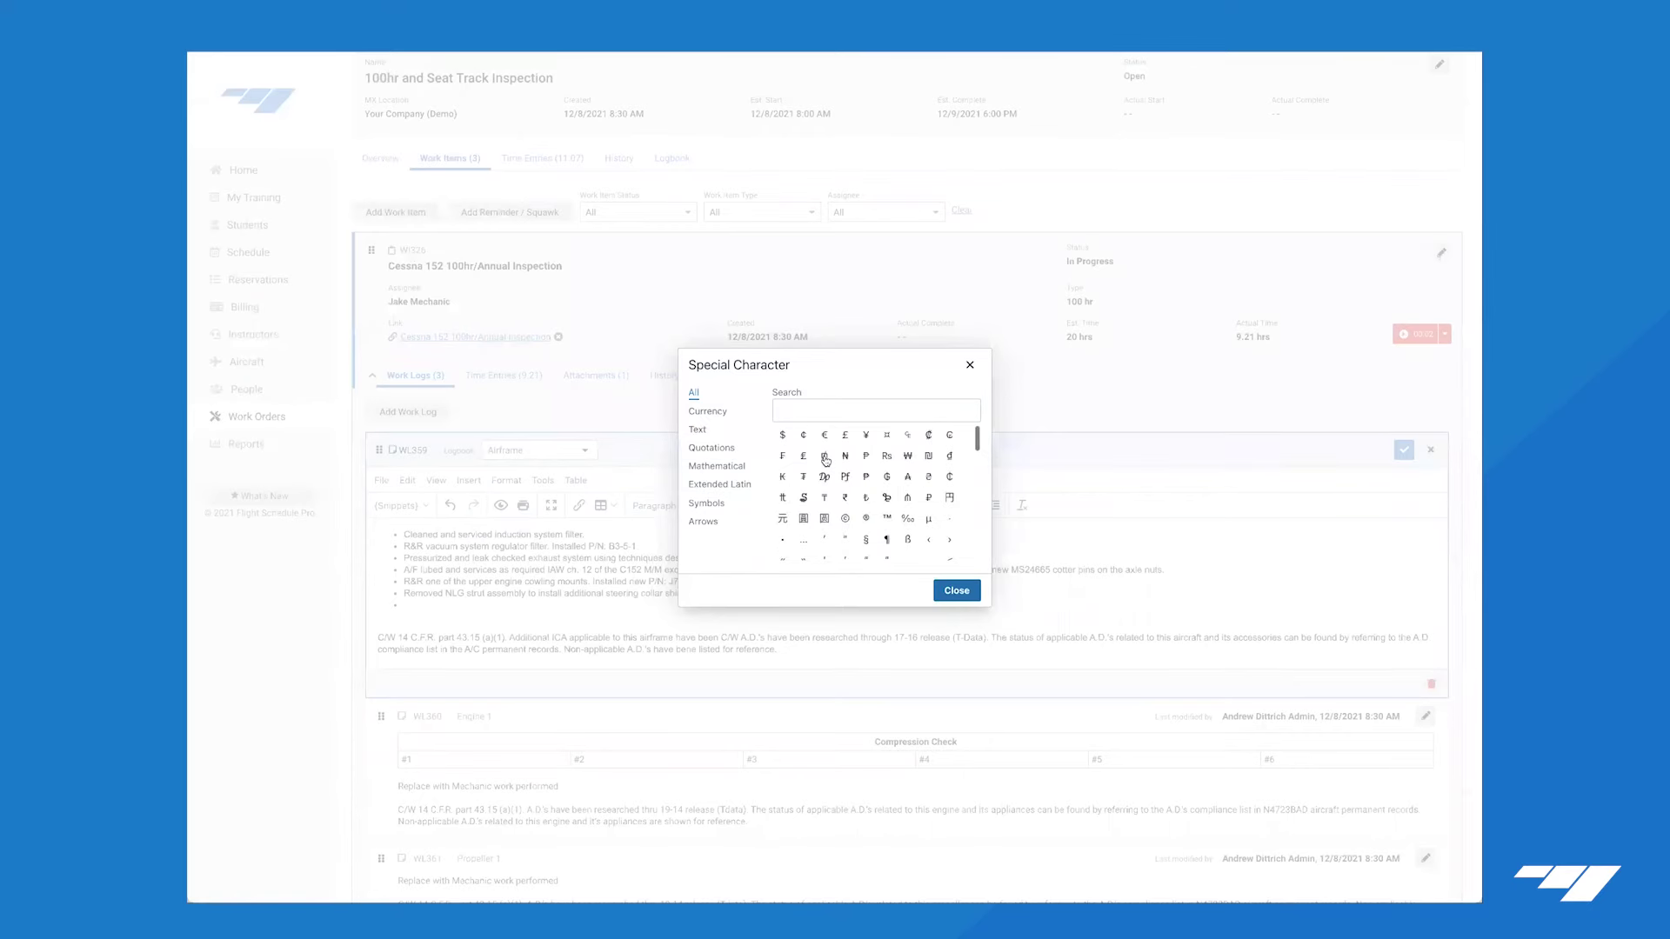
left_click(819, 408)
type("omeg")
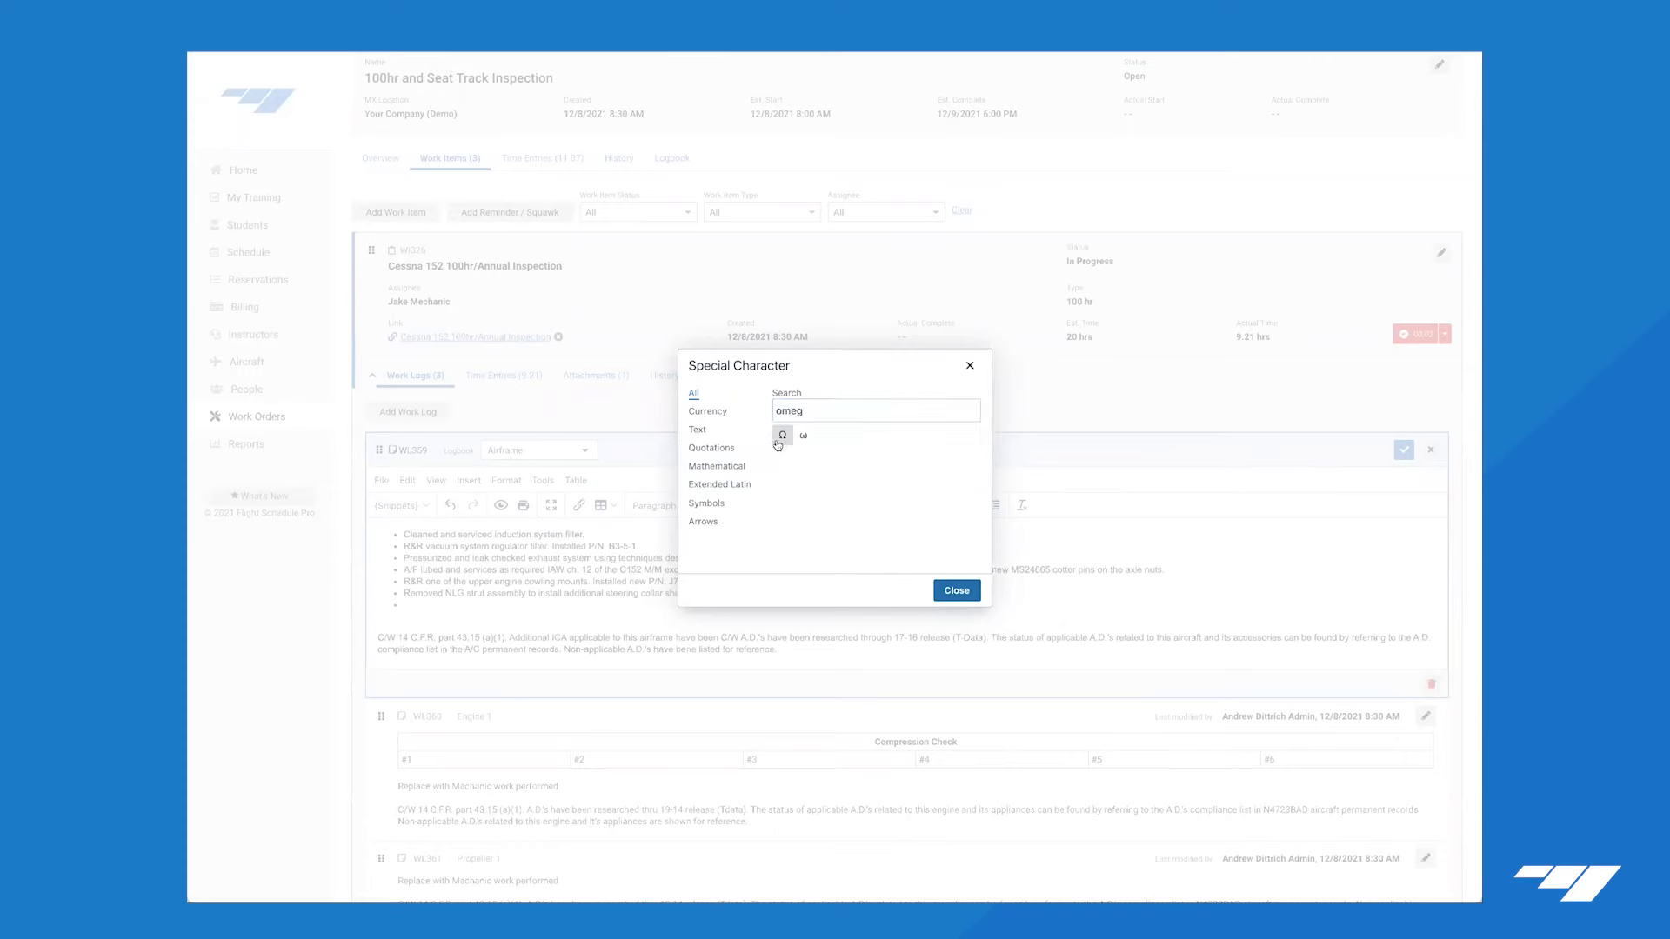
double_click(812, 412)
key("BackSpace")
type("deg")
left_click(970, 365)
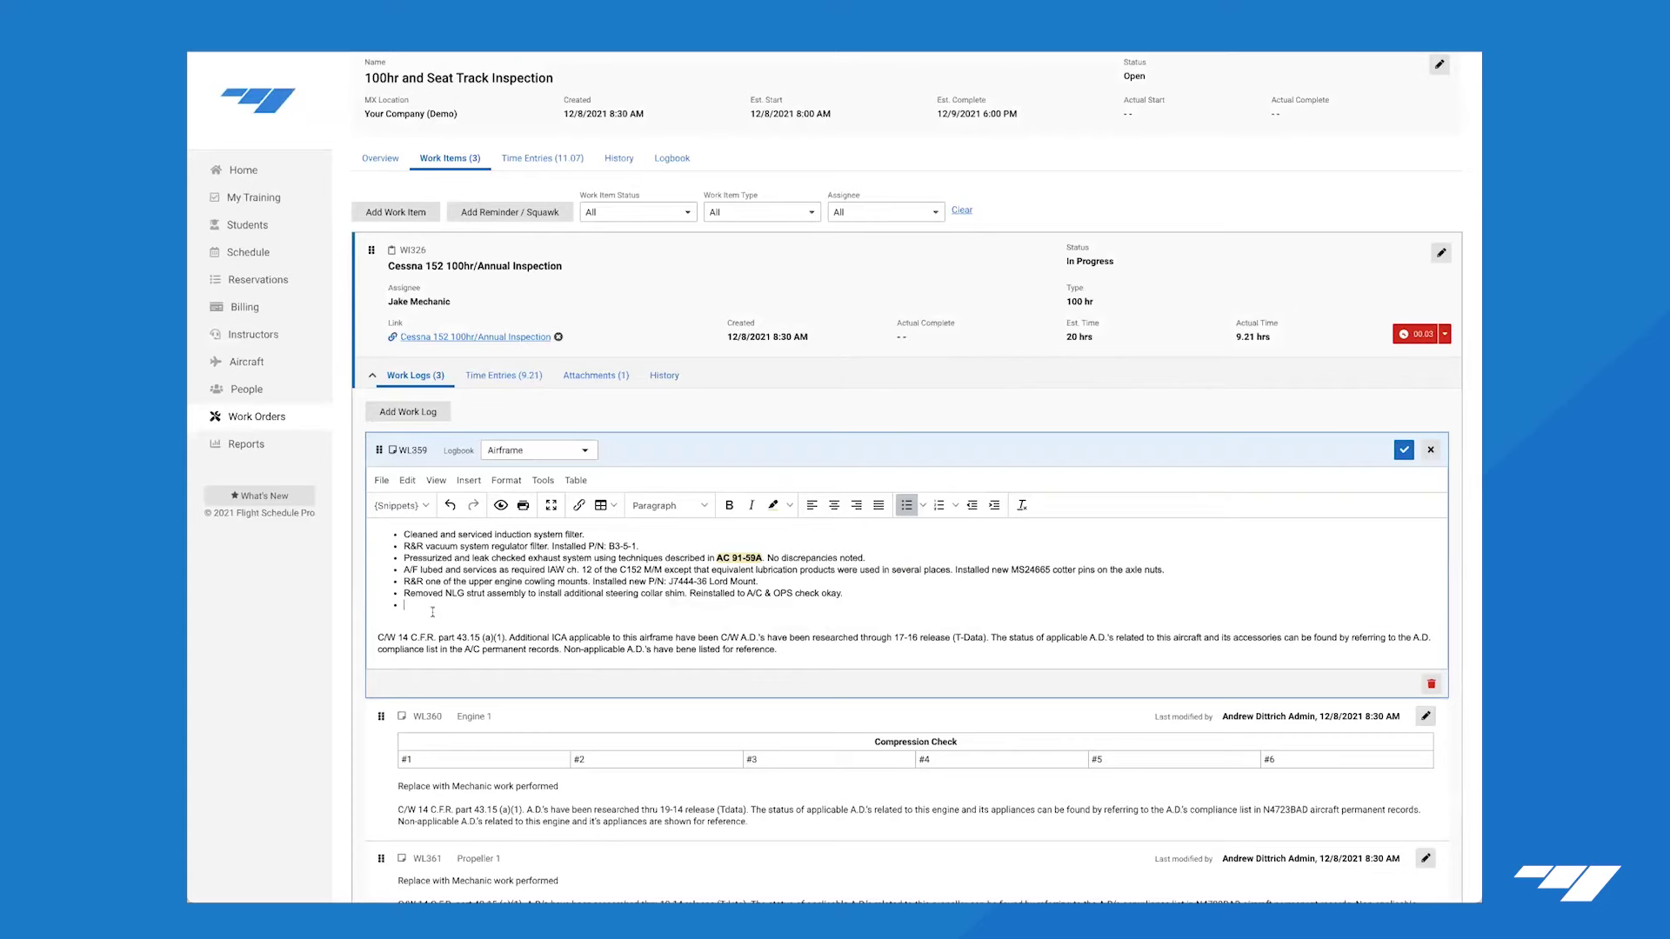
Browse the available snippets and fill the empty Airframe bullet with the tach, tail number, aircraft make and TSOH snippets.
left_click(425, 506)
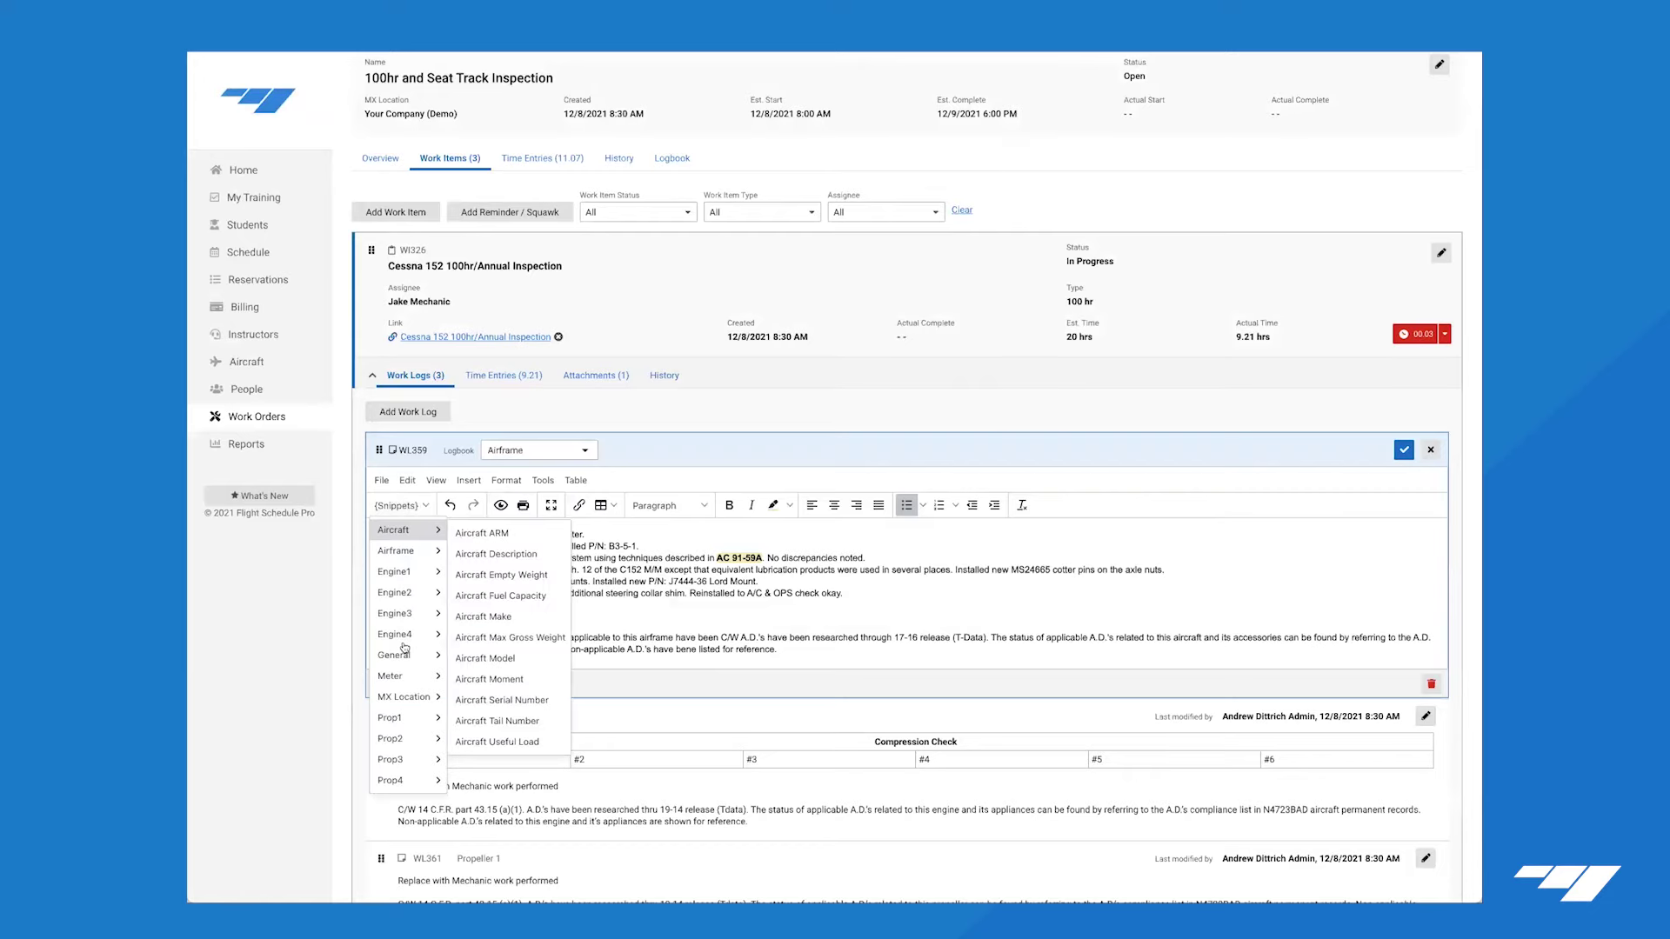
mouse_move(411, 572)
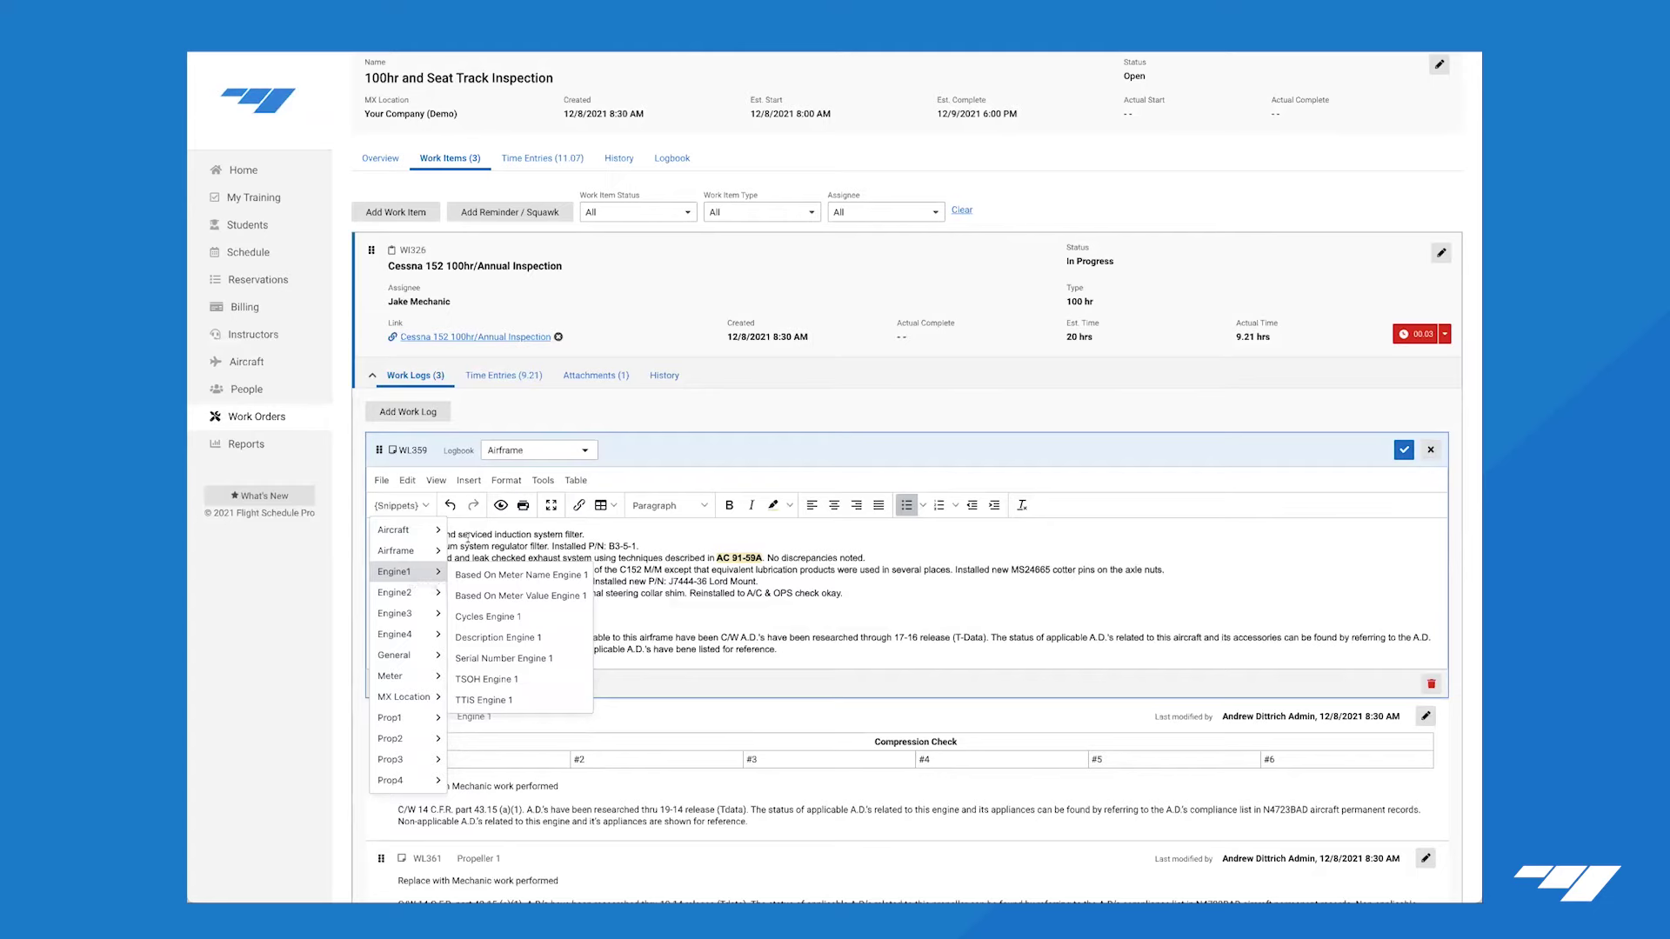
left_click(539, 615)
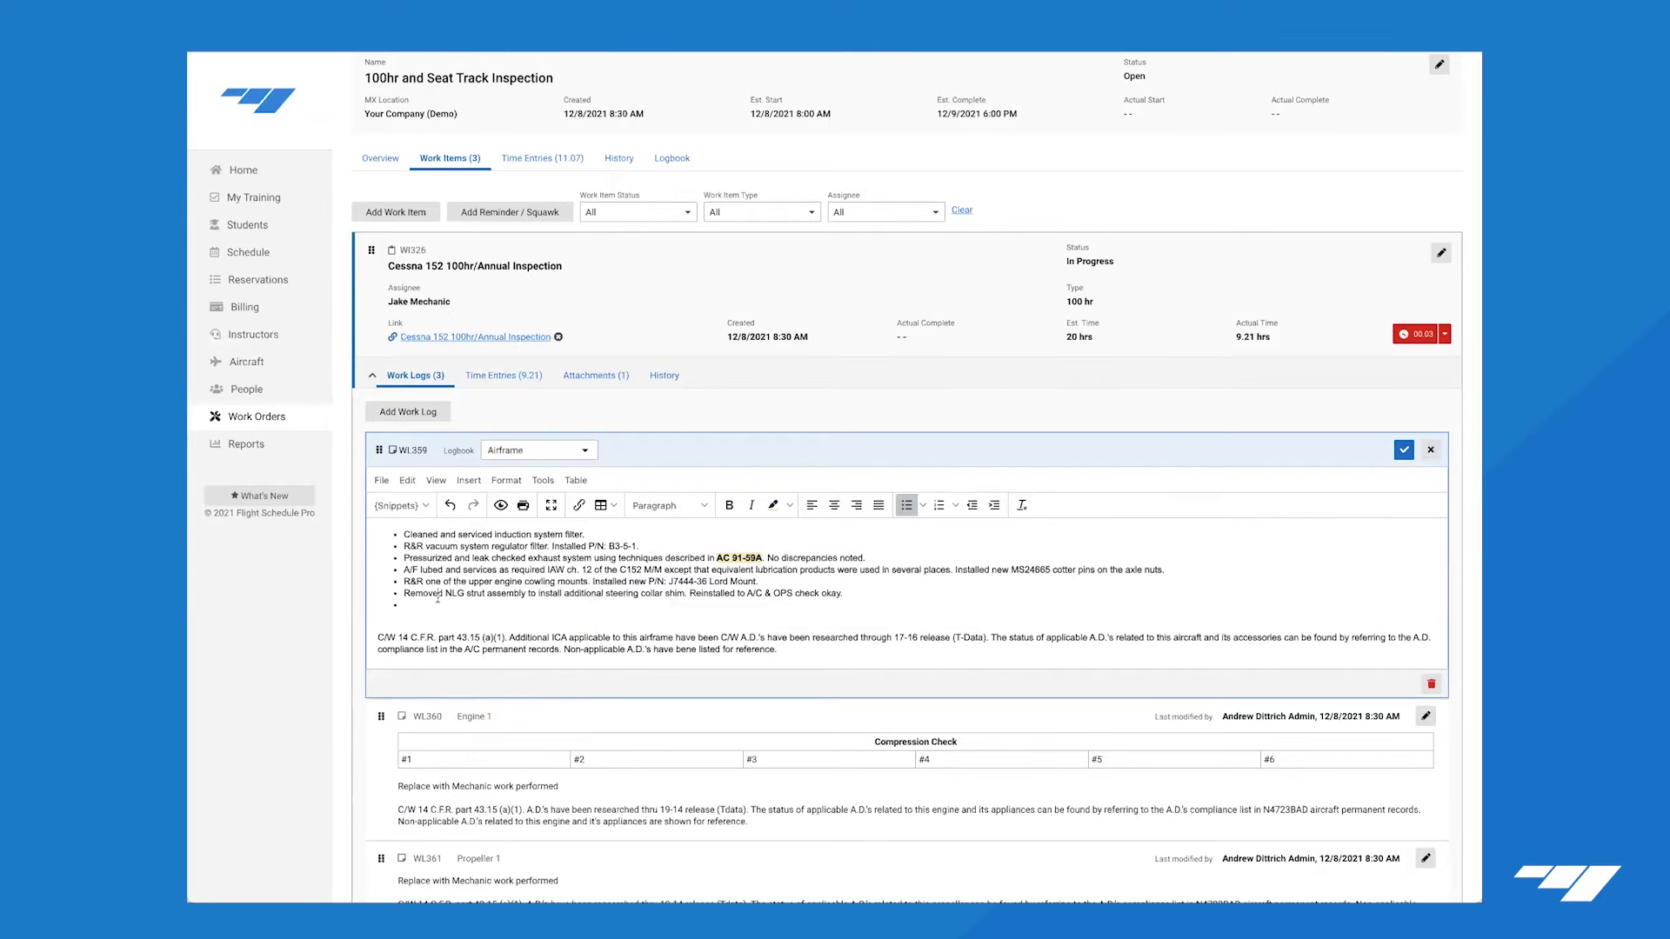
type("{tach")
key("Return")
type("{tail")
key("Return")
type("{make")
key("Return")
type("{tsoh")
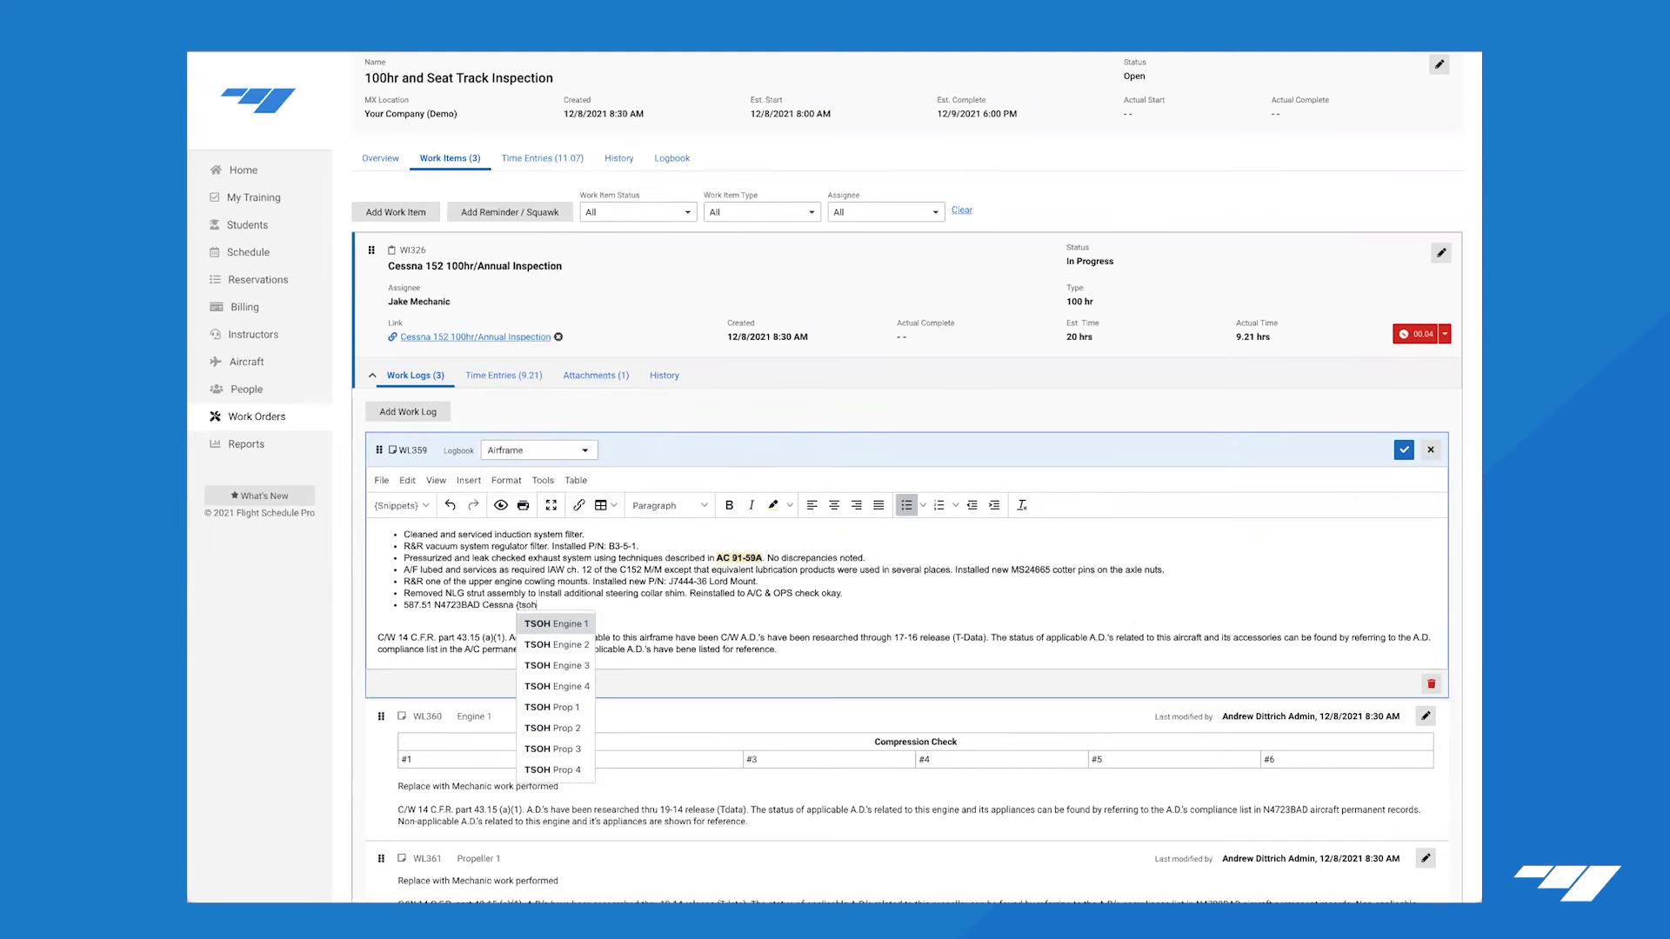
key("Down")
key("Down")
key("Up")
key("Up")
key("Up")
key("Up")
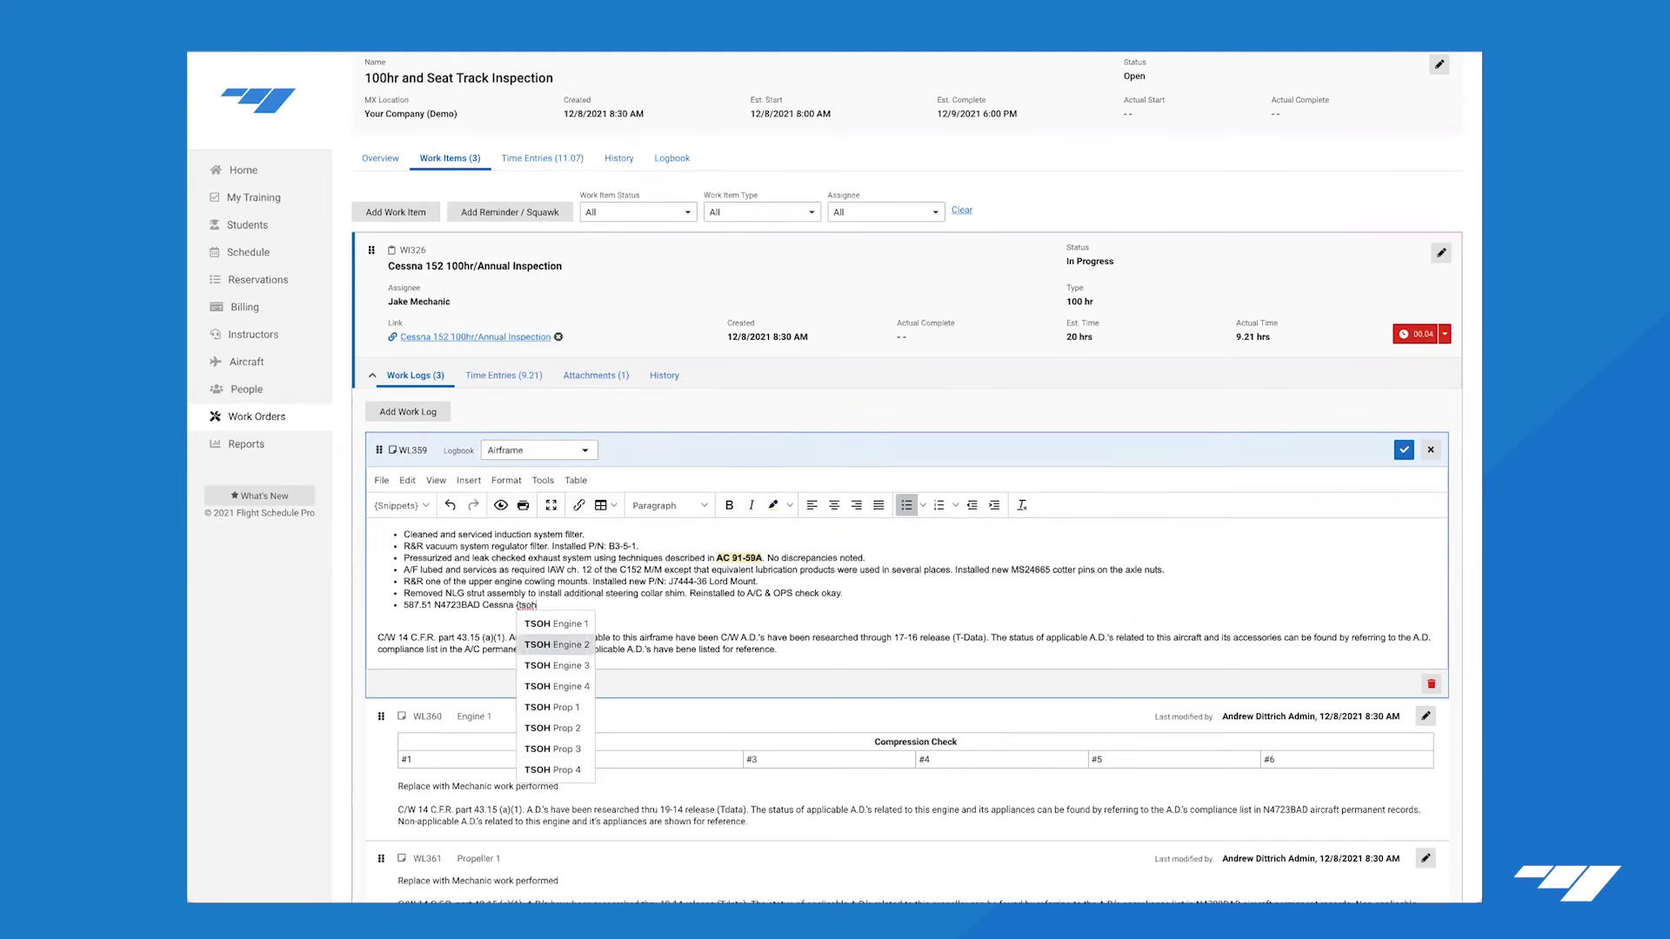
key("Return")
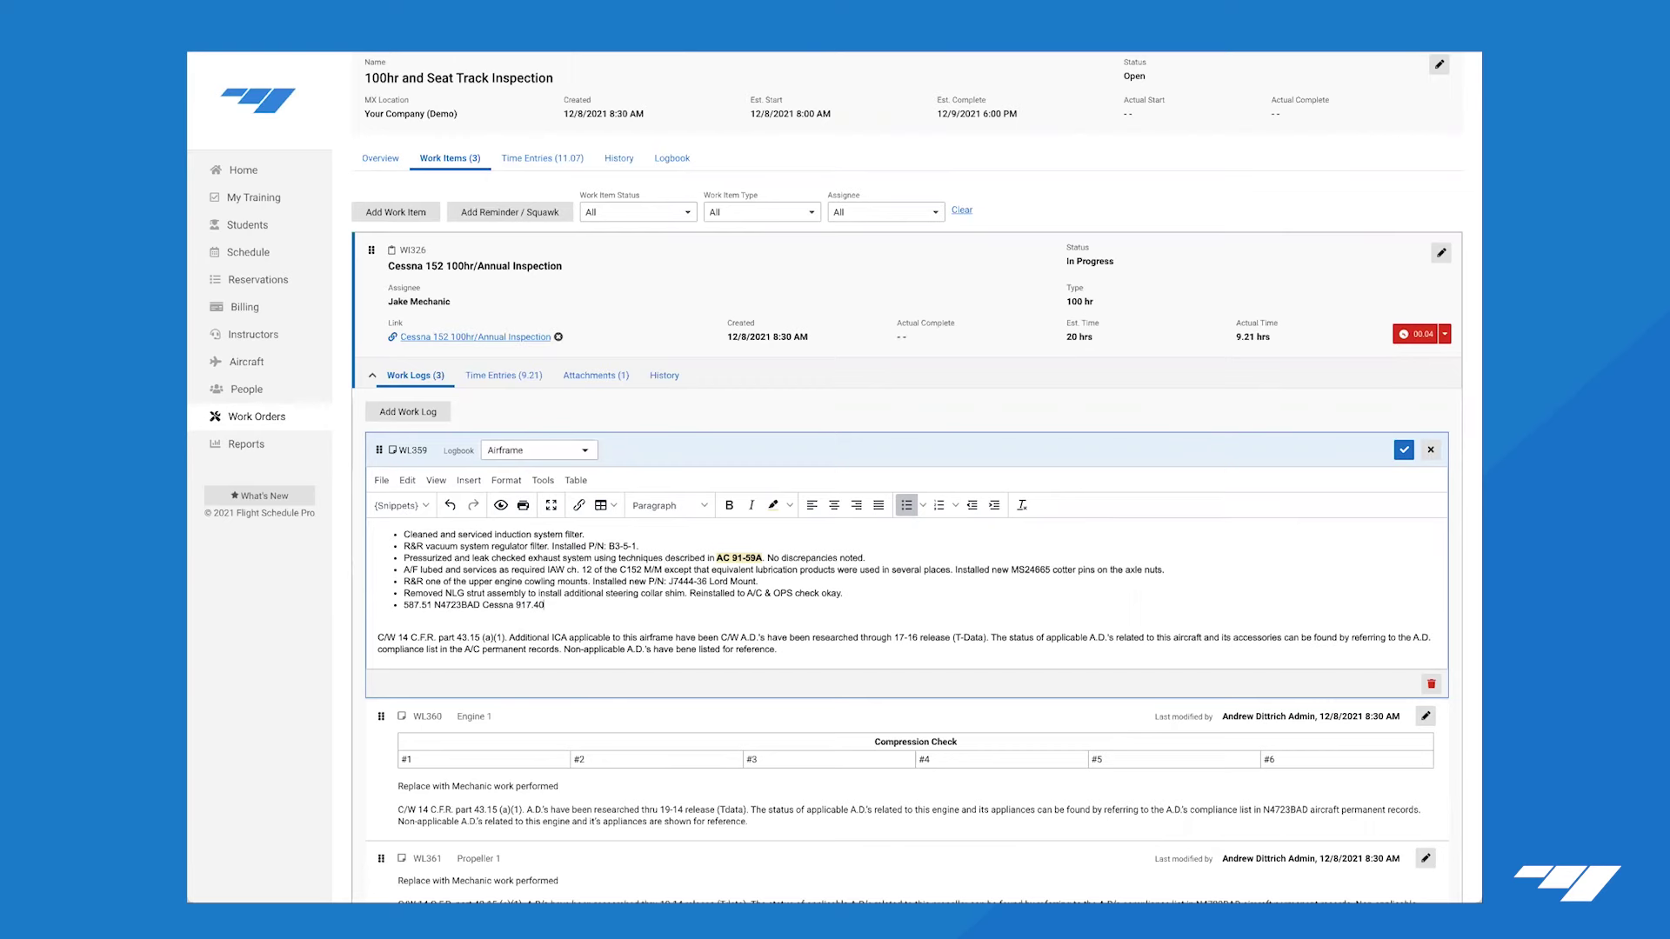
Delete the snippet bullet and the blank line below the list, and save the Airframe work log.
left_click(613, 617)
key("Up")
key("shift+End")
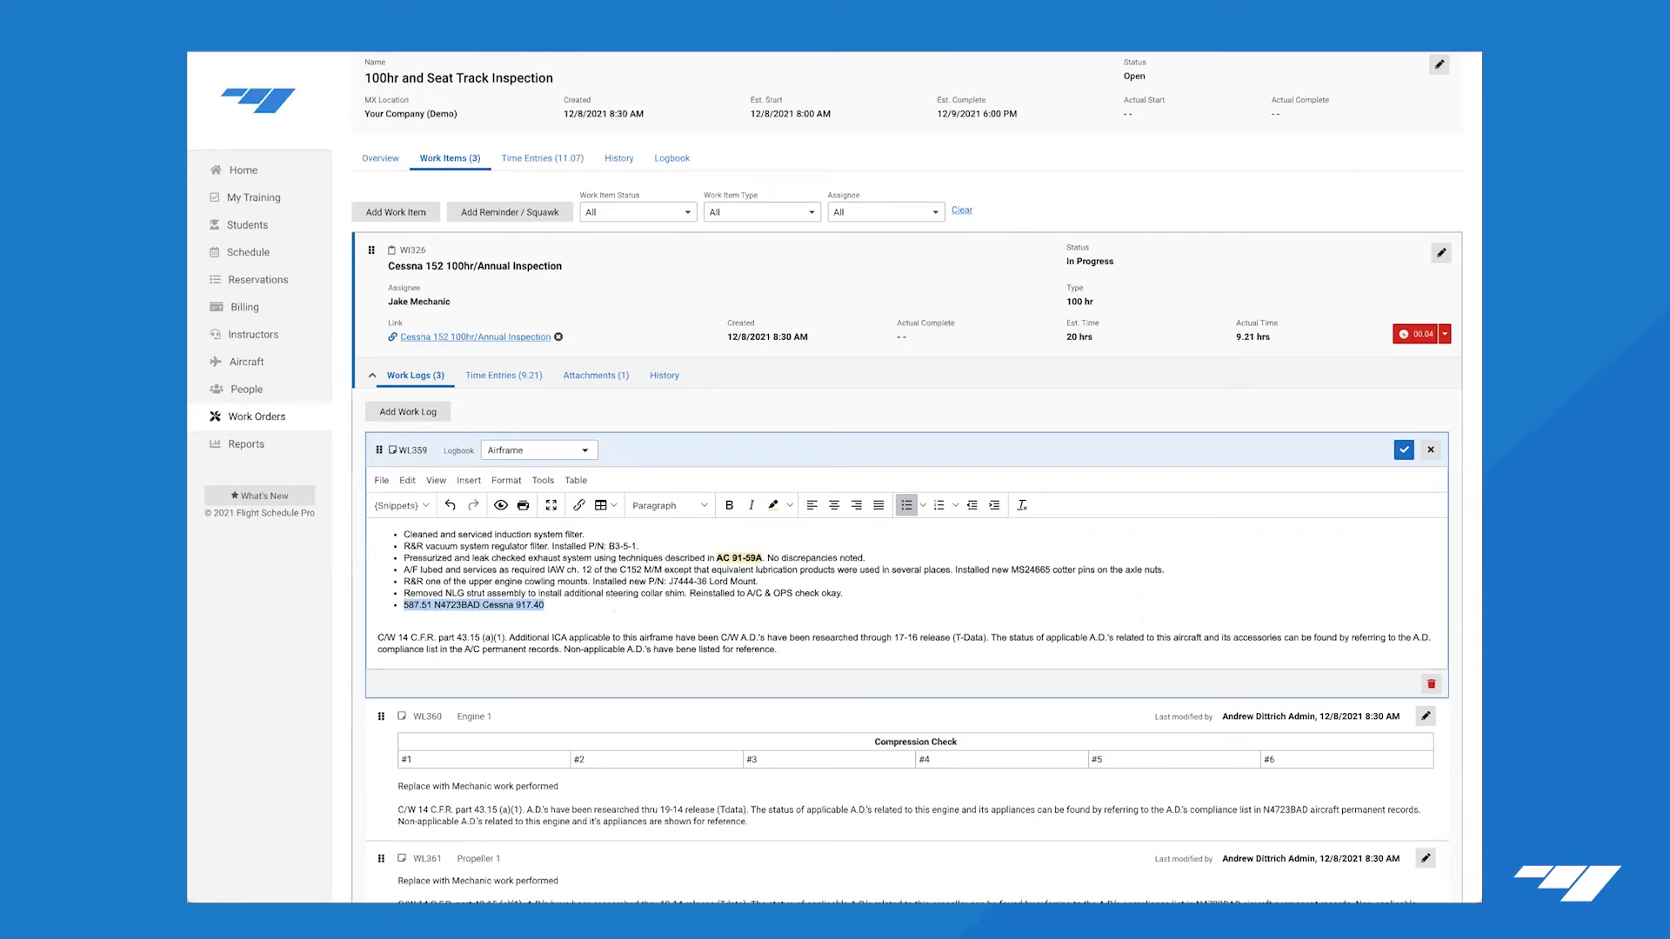
key("BackSpace")
key("BackSpace")
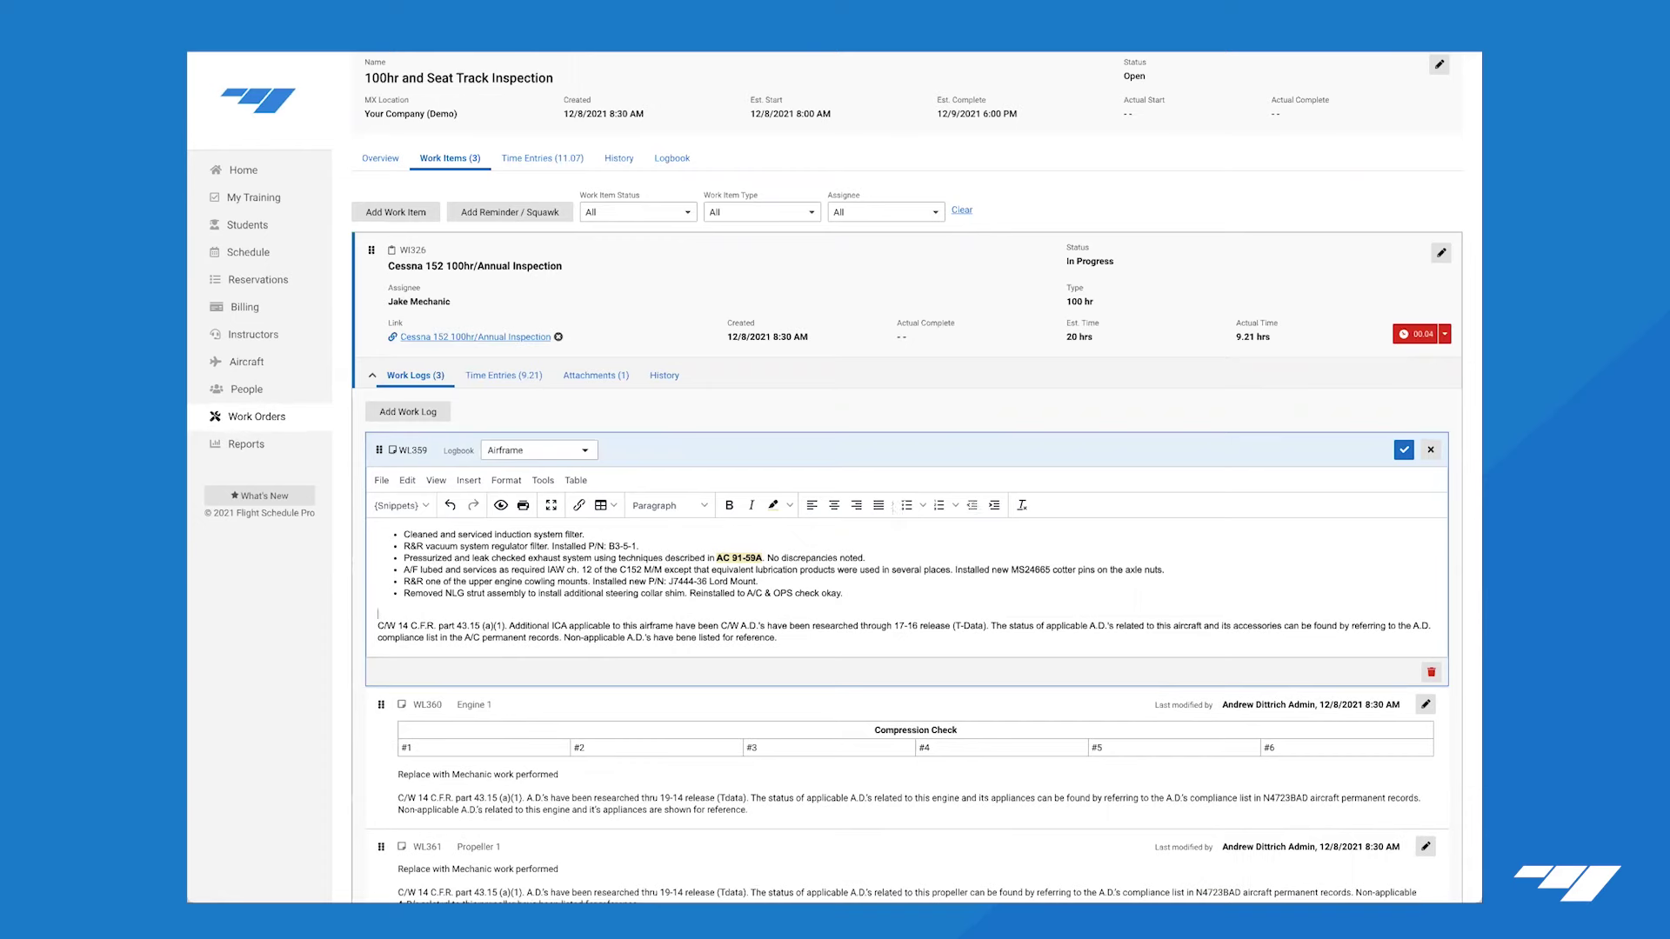
key("Delete")
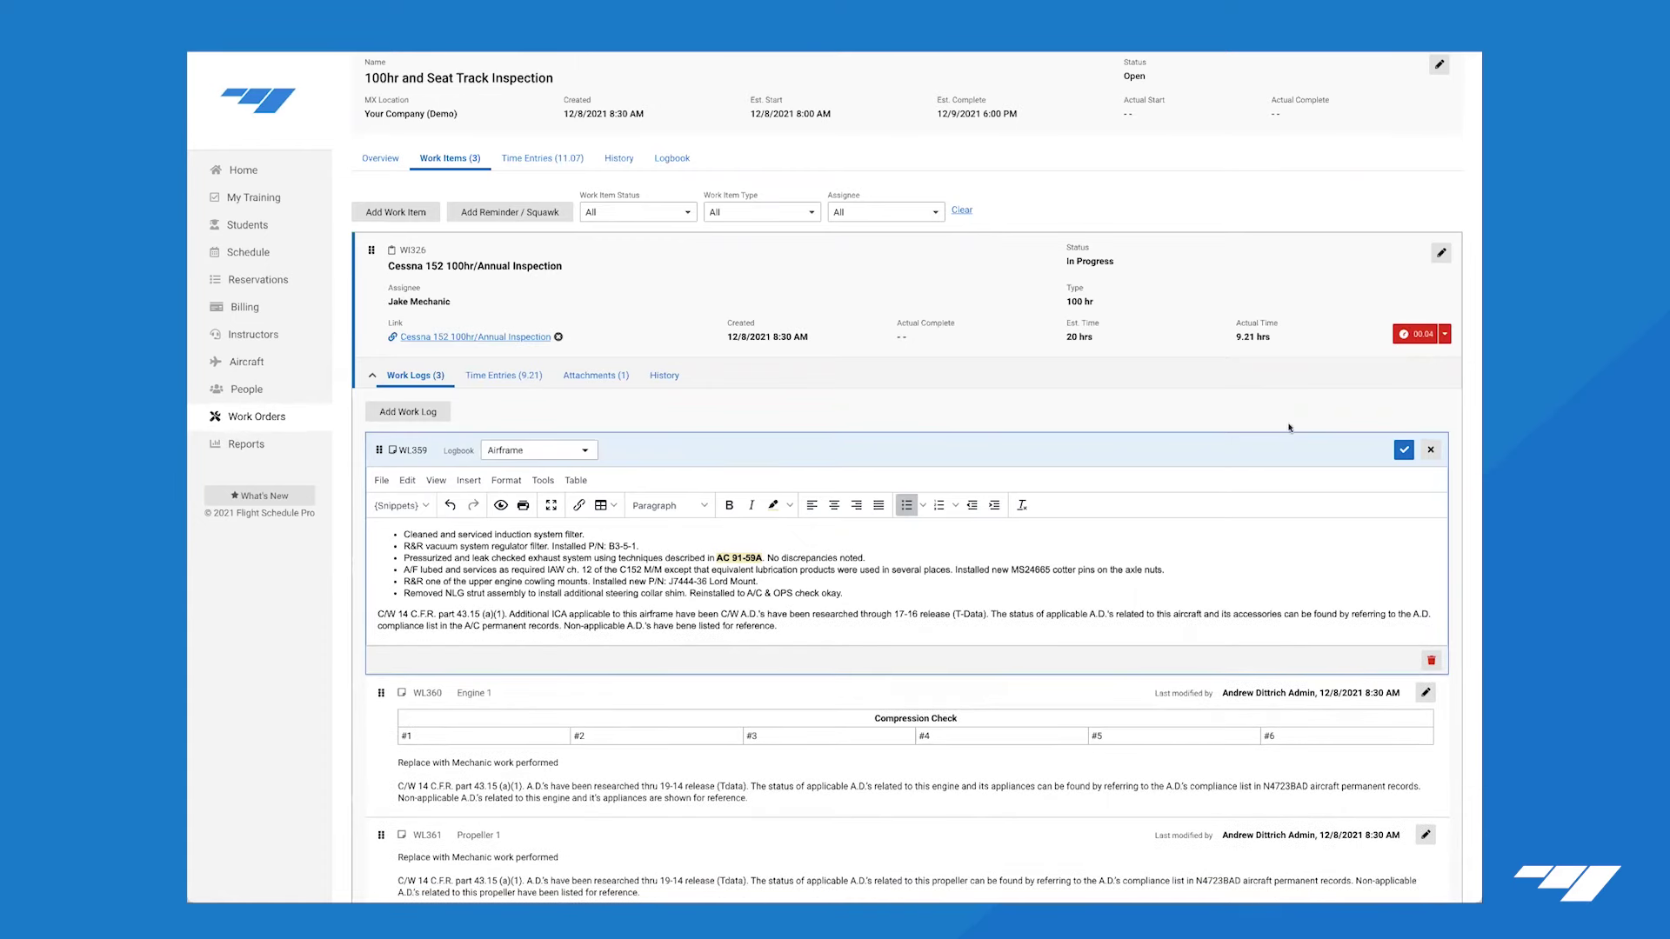
left_click(1404, 450)
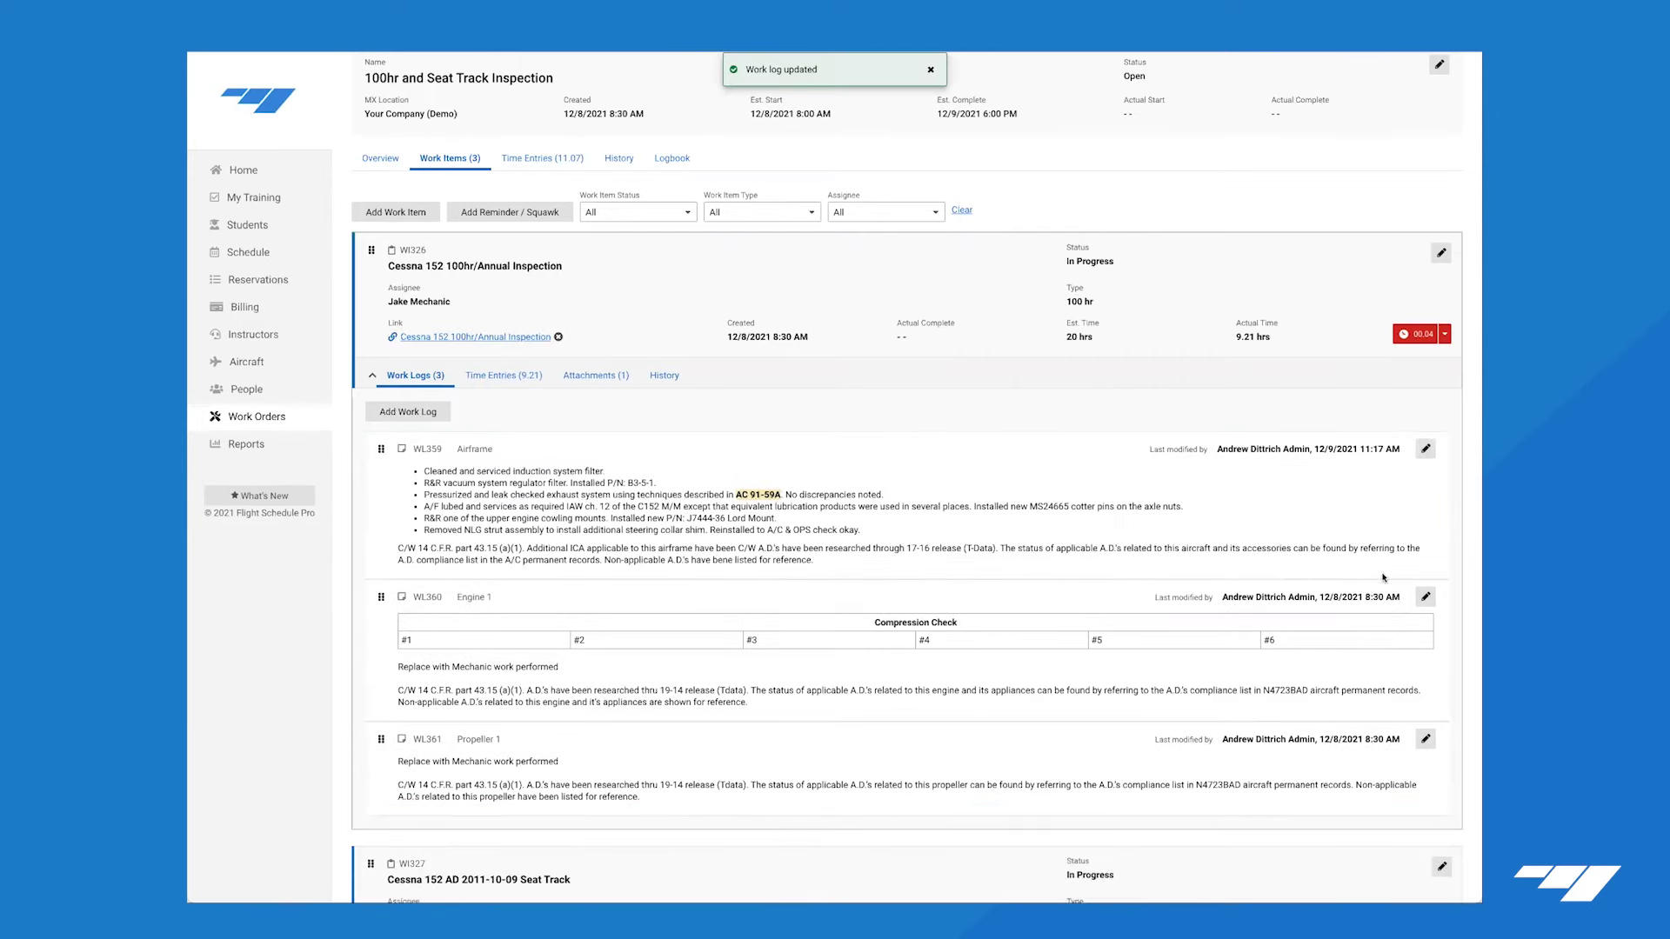
Replace the Engine 1 log's placeholder line with bullets for the spark plug replacement, oil and pressure filter change, and filter and sump-screen contamination inspection.
left_click(1425, 597)
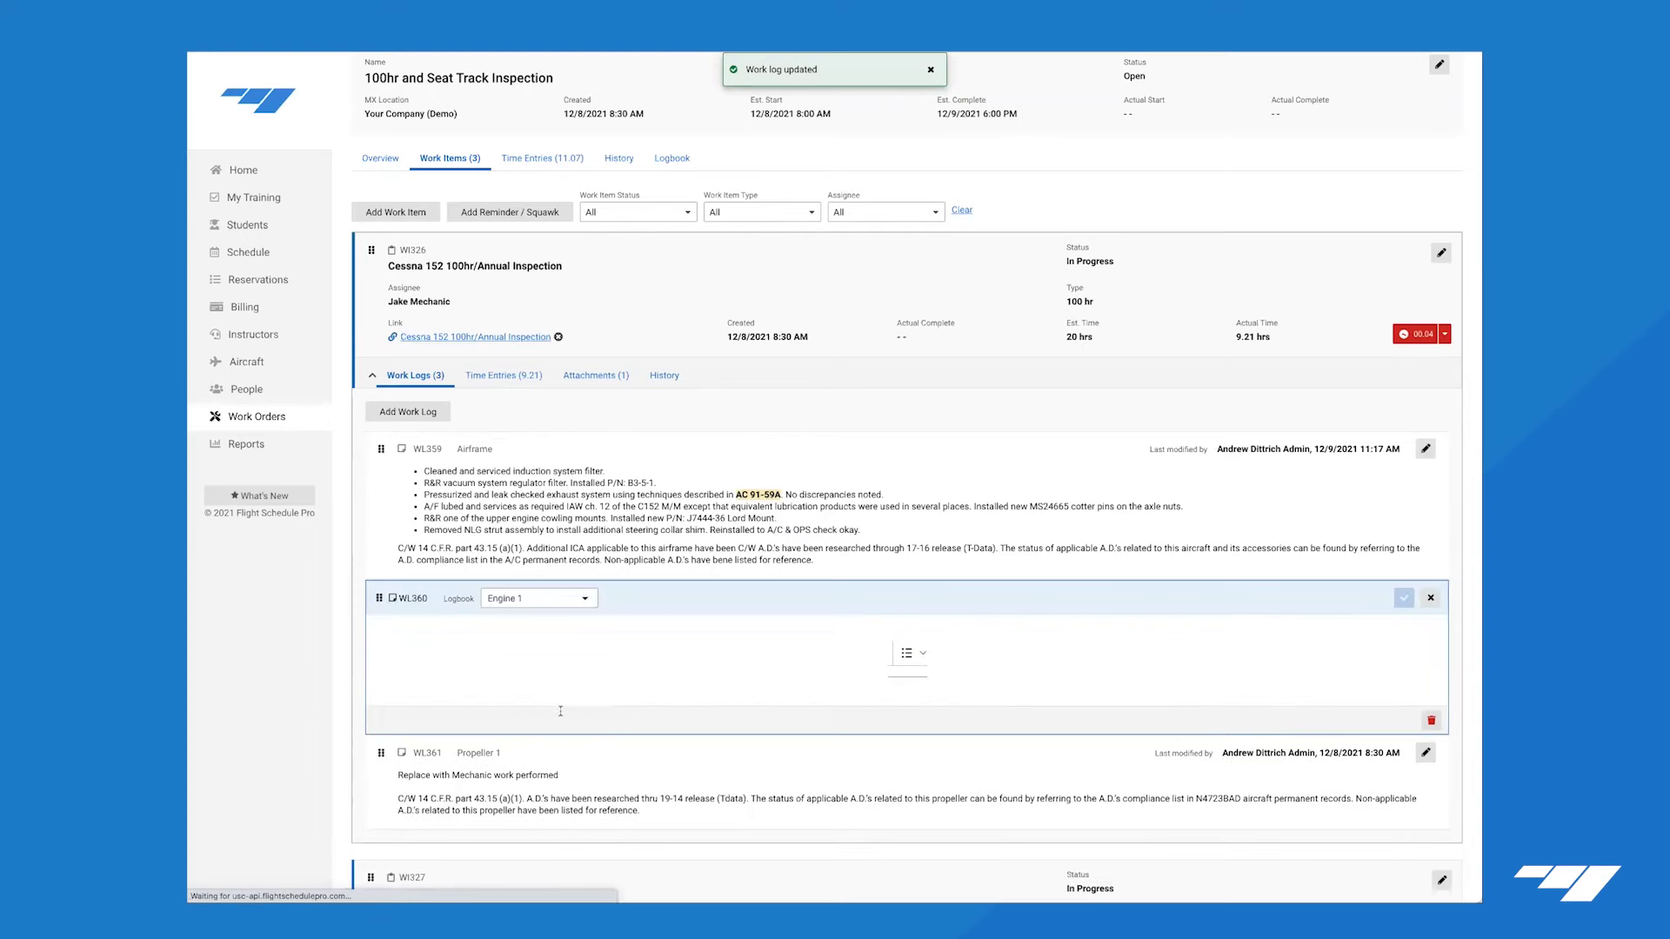
triple_click(448, 738)
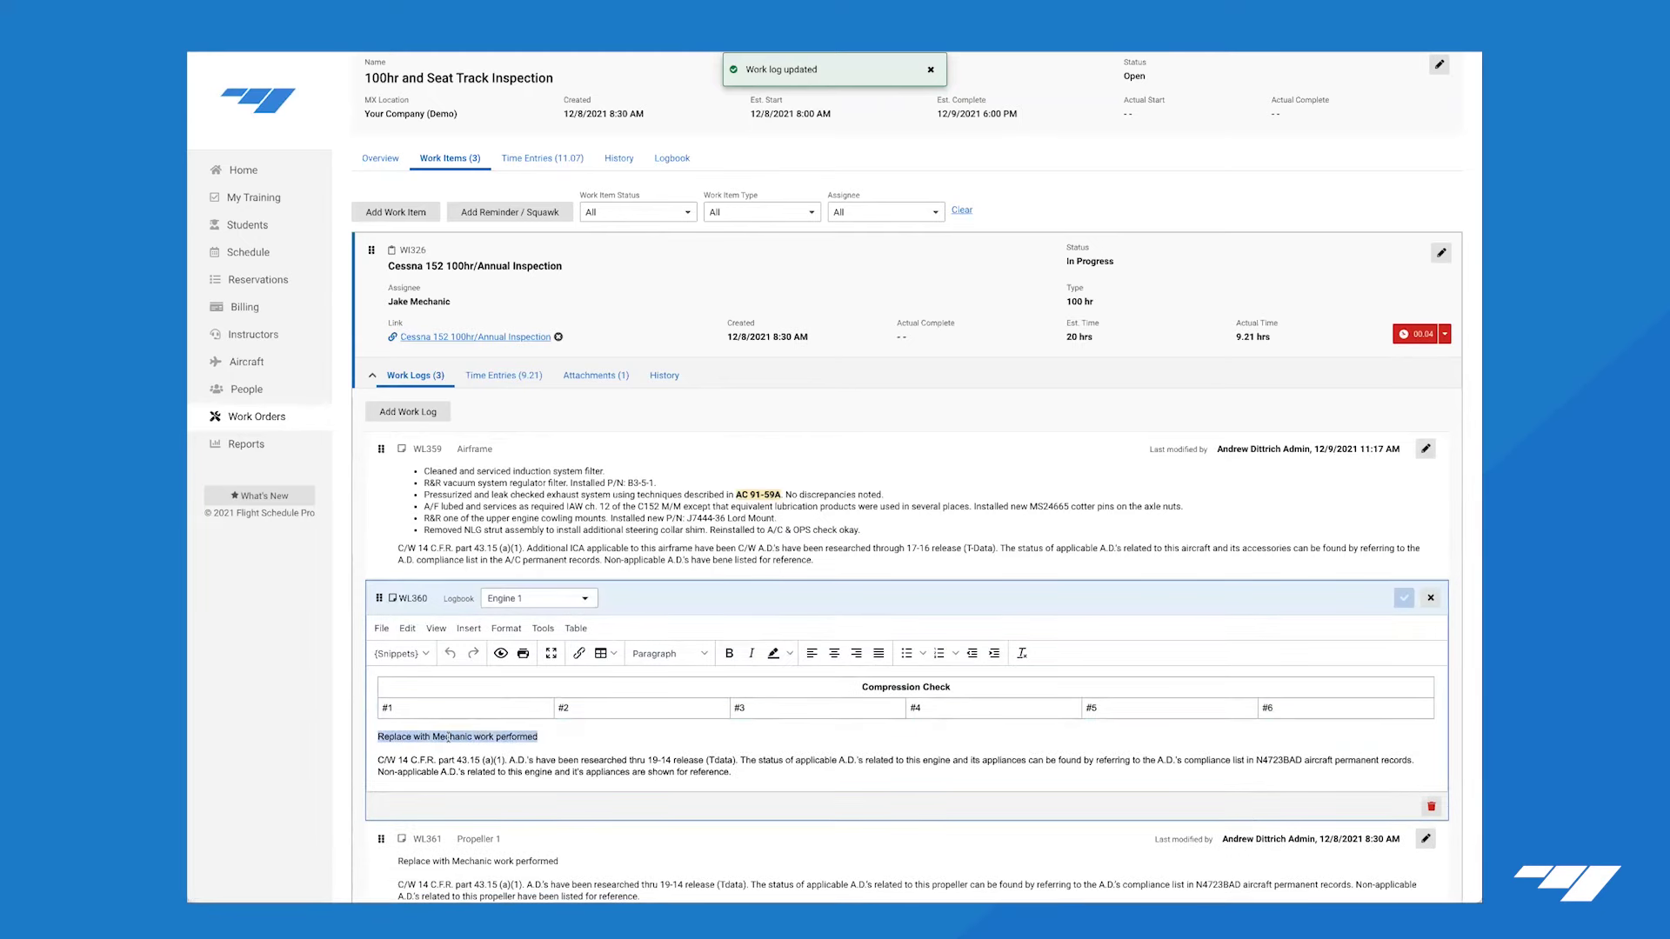
type("R&R spark plugs. Installed new P/N: UREM38S spark plugs using new P/N: M674 (8 ea.) gaskets. Torqued plugs to 35 ft/lbs. Changed engine oil and pressure filter. Installed and safety wired P/N: CH48110-1 filter and added 7 qt. Aeroshell W100 oil Inspected pressure filter and sump-screen for contamination; none found. Reinstalled sump-screen w/new P/N: MX3579 gasket and safeties.")
key("shift+Home")
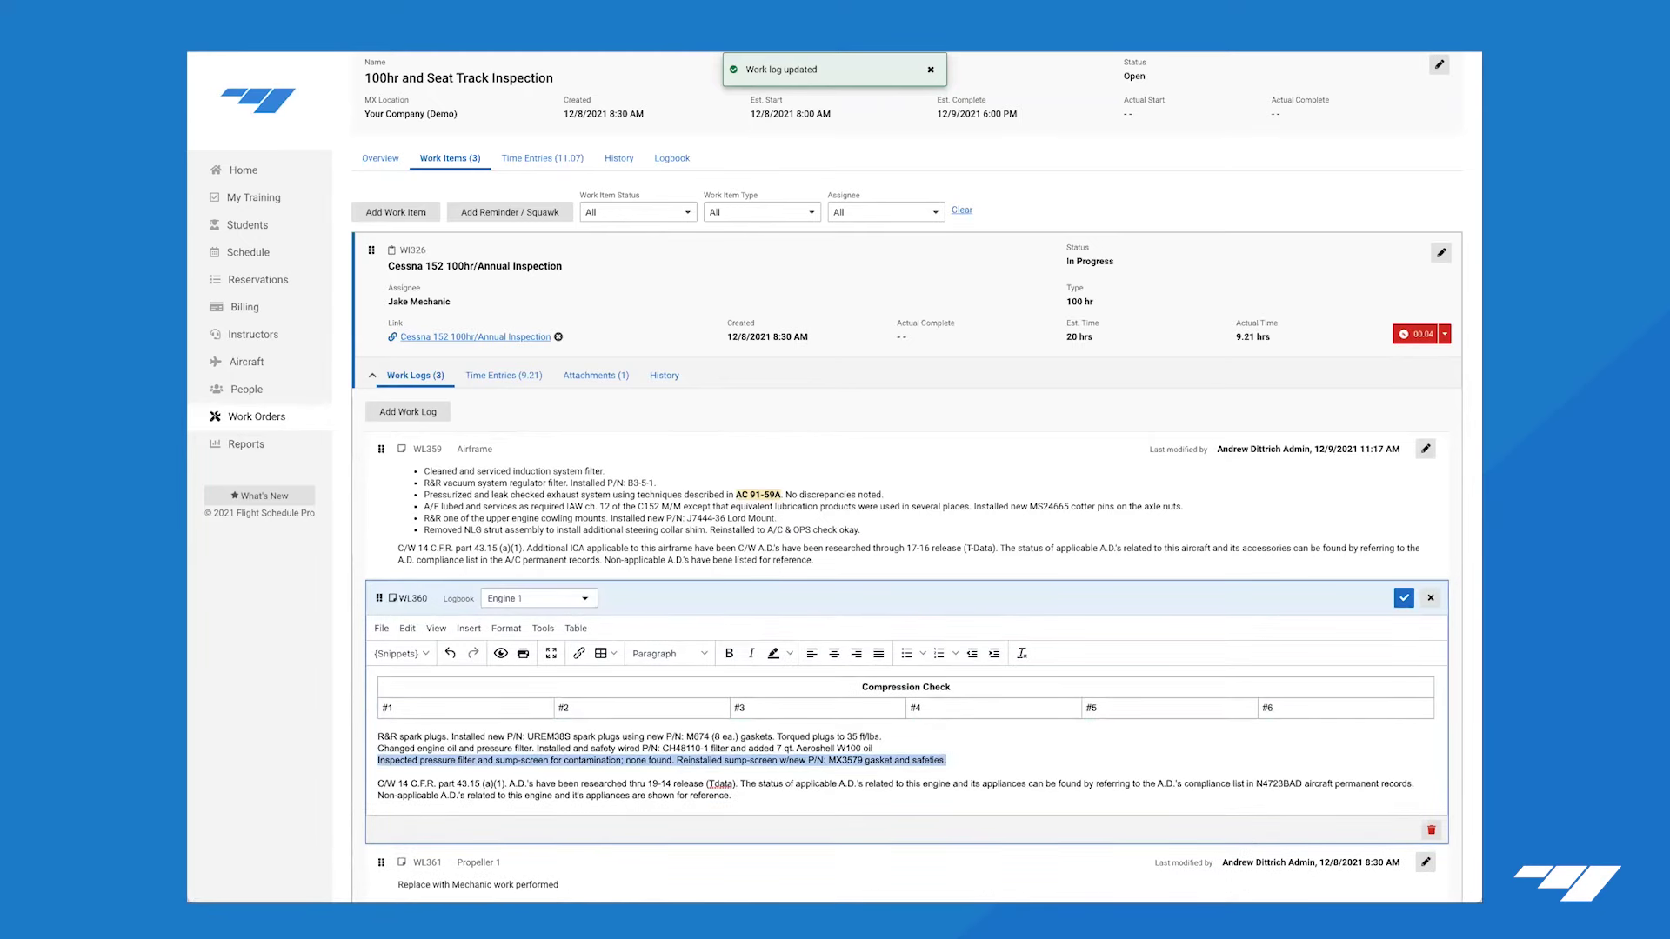
key("shift+Up")
key("shift+Up")
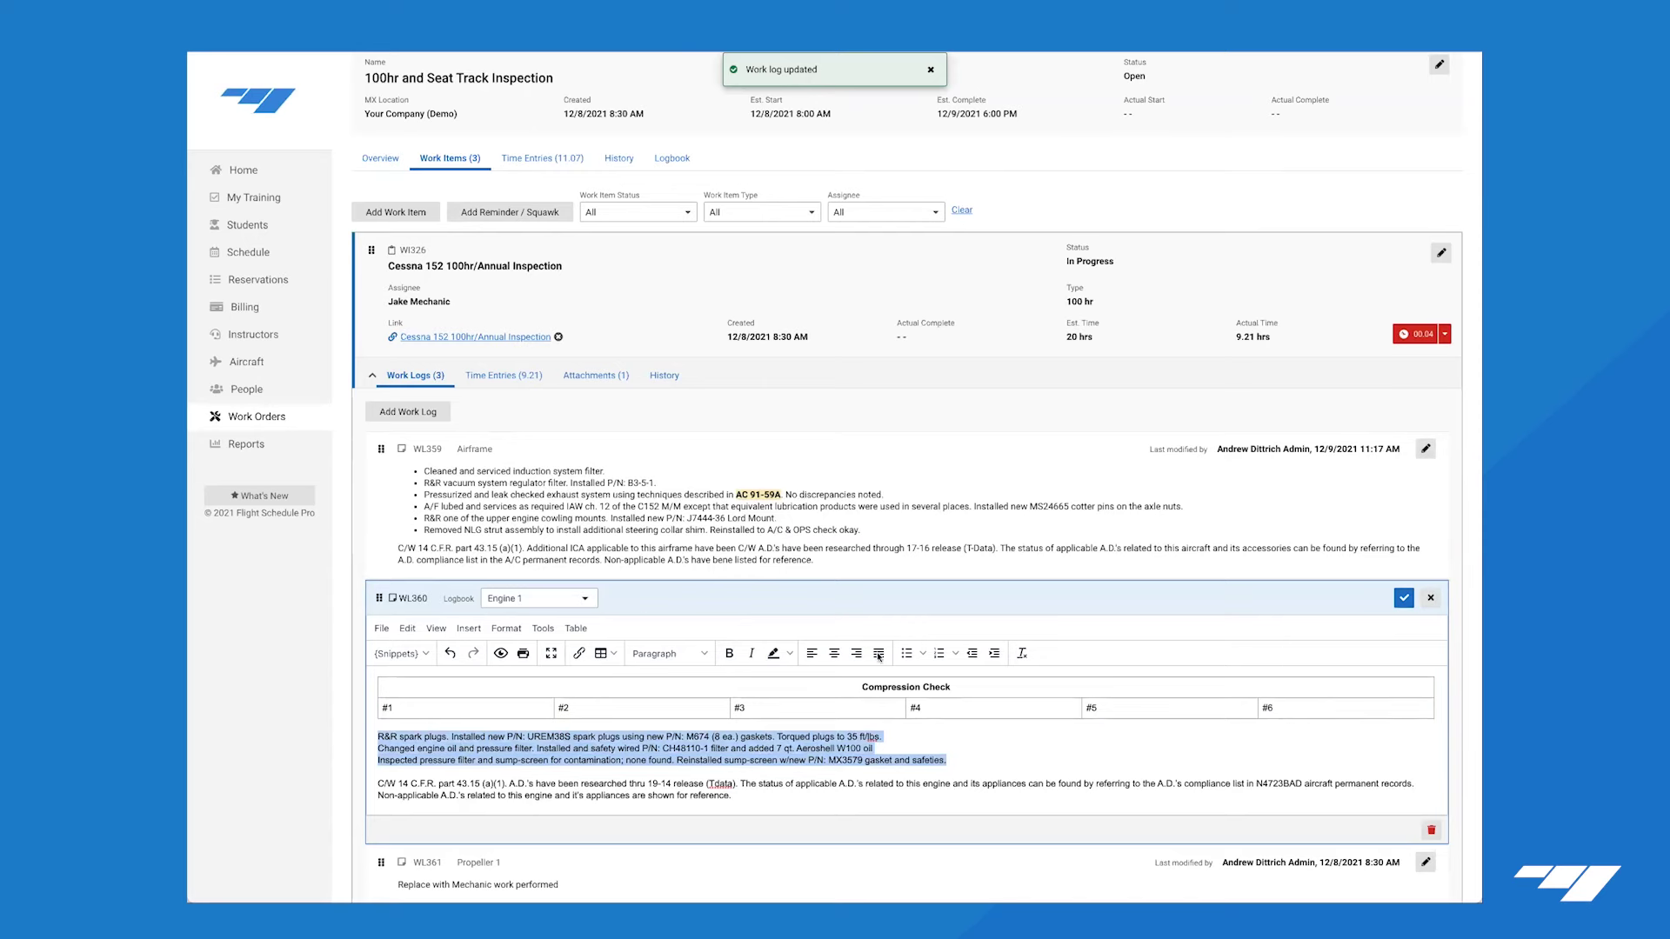
left_click(907, 654)
Enter 72/80 for cylinder #1 in the Compression Check table, remove the blank line below the bullets, and save the Engine 1 log.
left_click(475, 701)
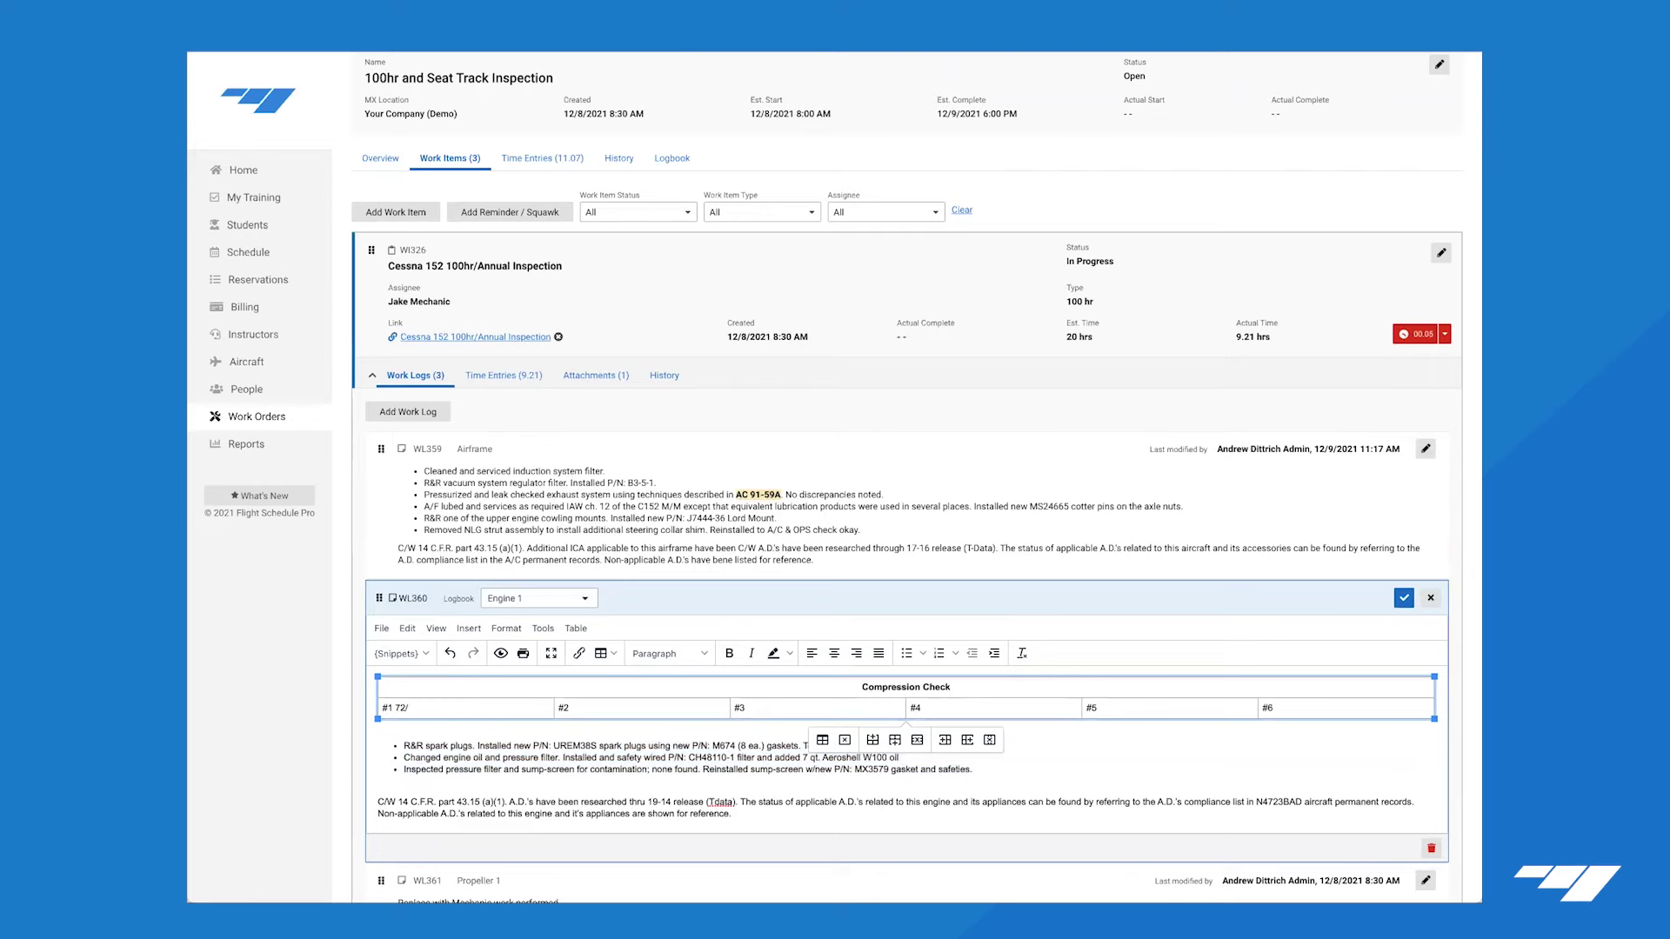
type("72/80")
scroll(487, 690, "down", 3)
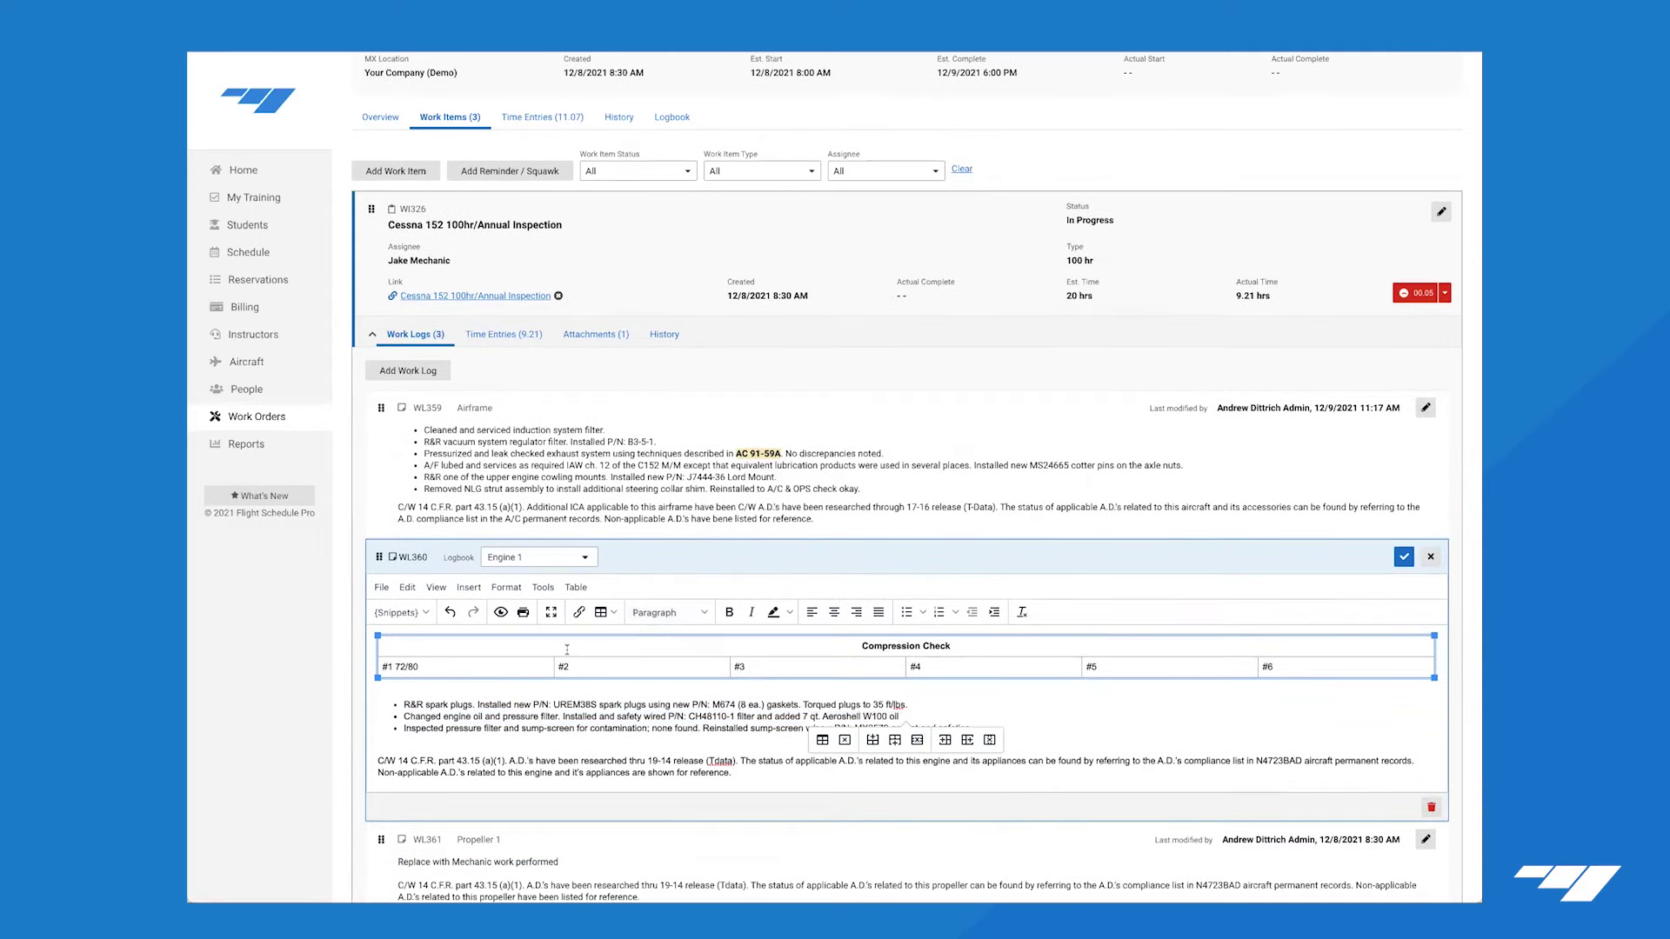
left_click(482, 641)
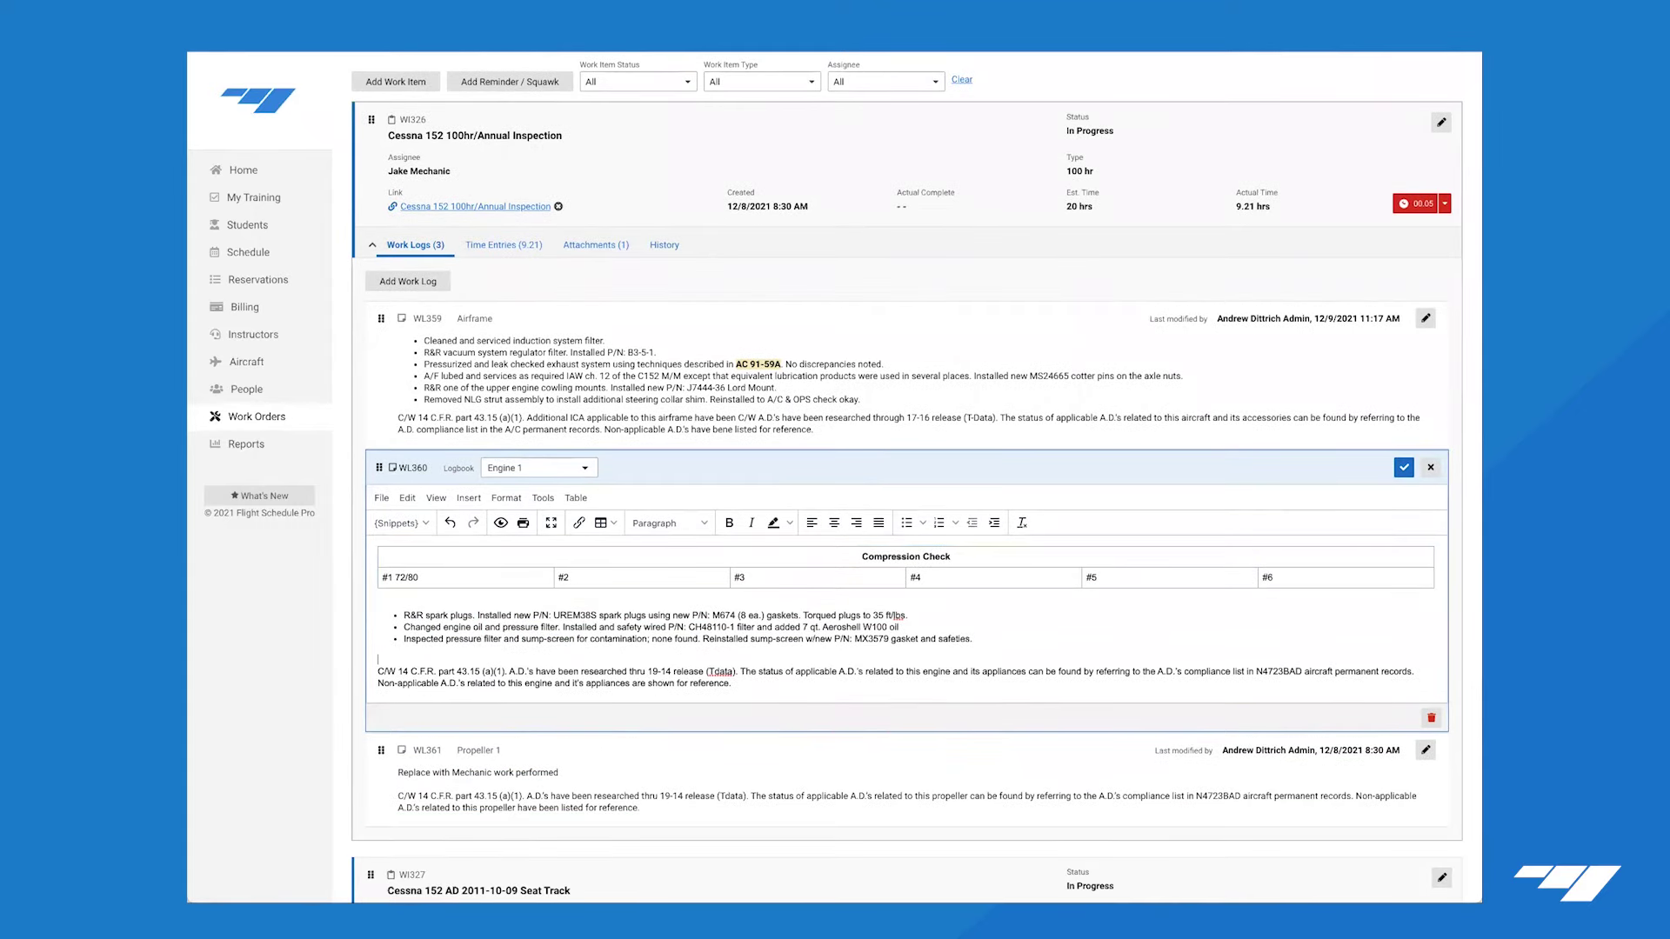
key("BackSpace")
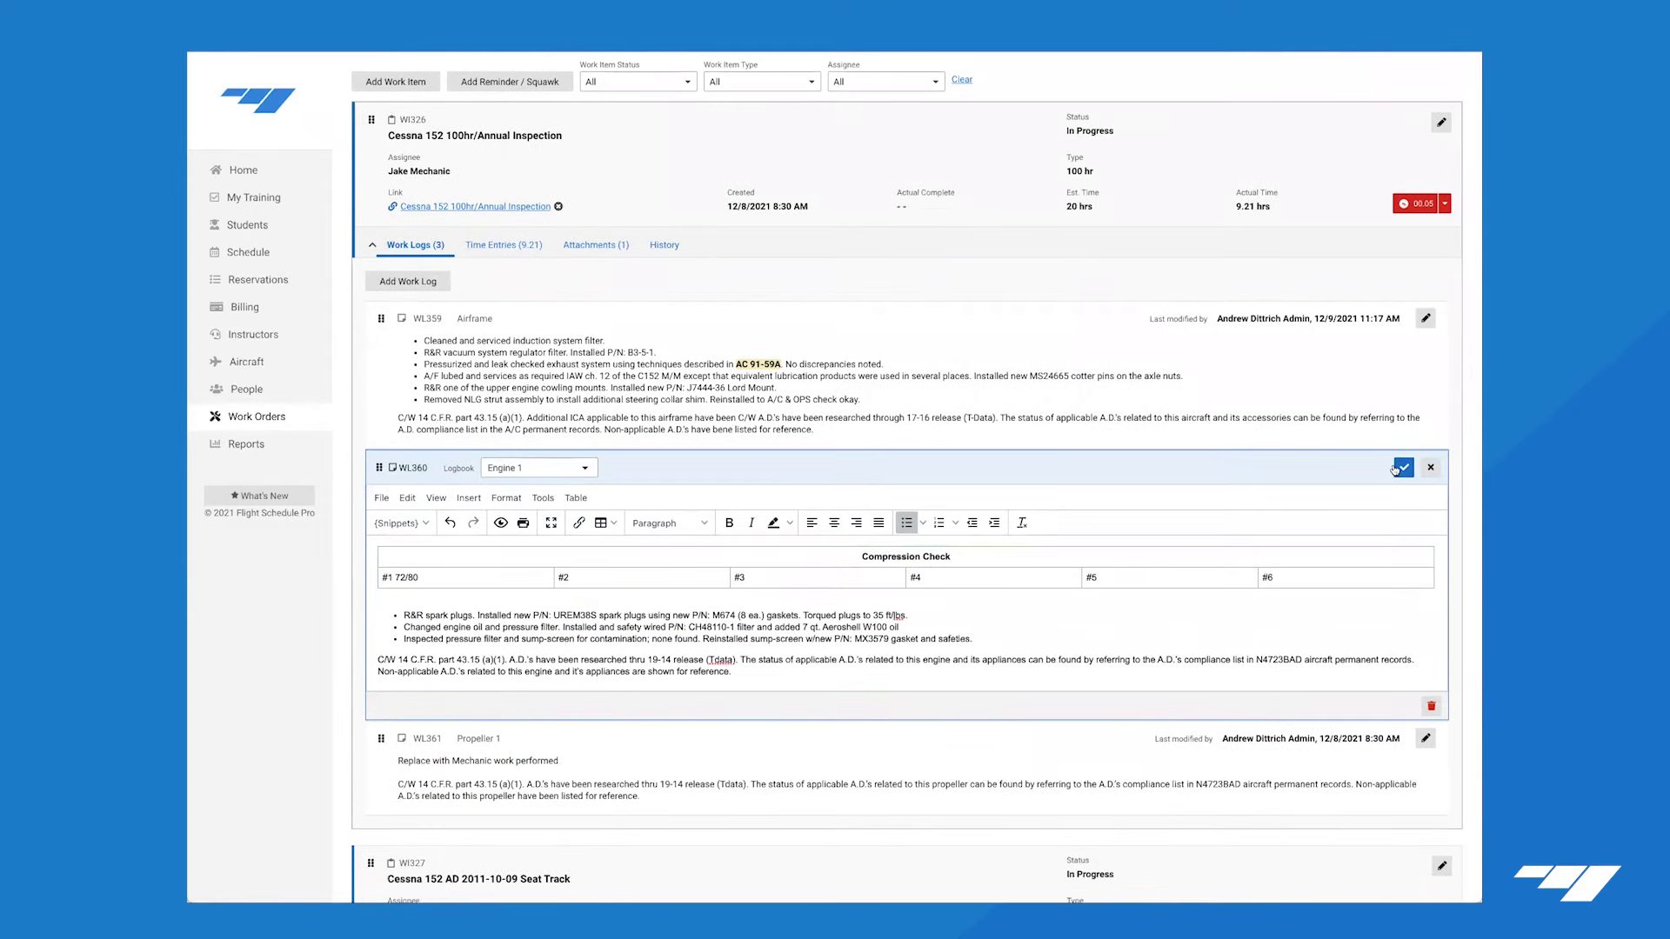
left_click(1404, 468)
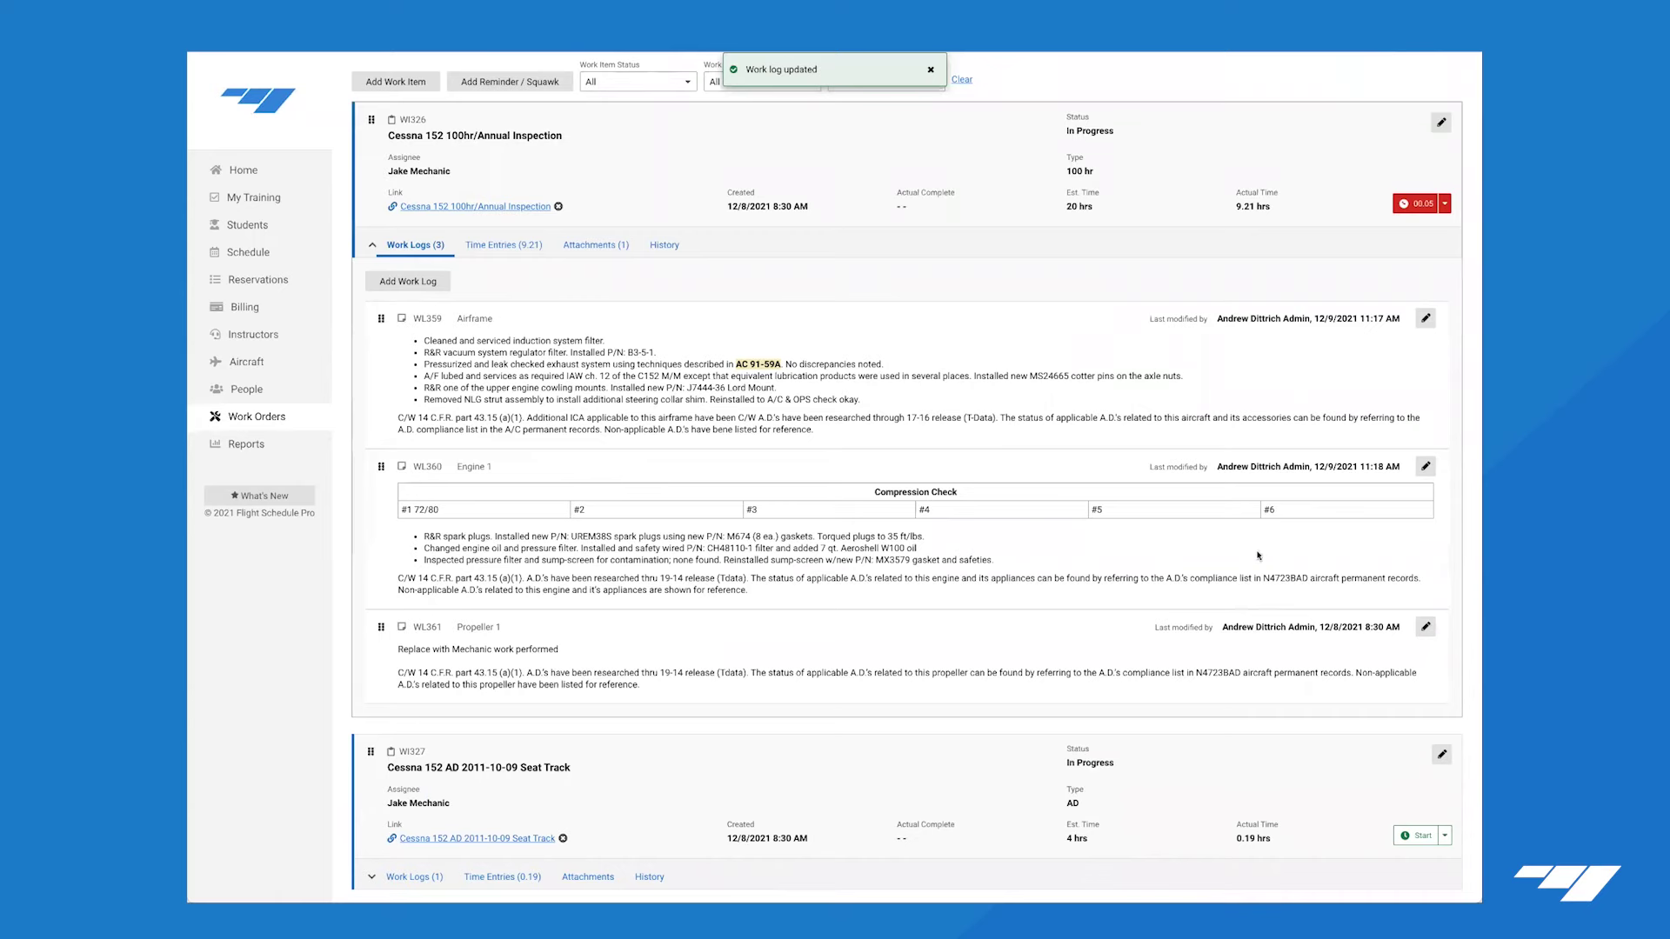
Replace the Propeller 1 placeholder with bullets "Dressed minor nicks." and "Blade track checked IAW PA28-161 service manual sect. 8-8 < .062 inch", and save.
left_click(1426, 627)
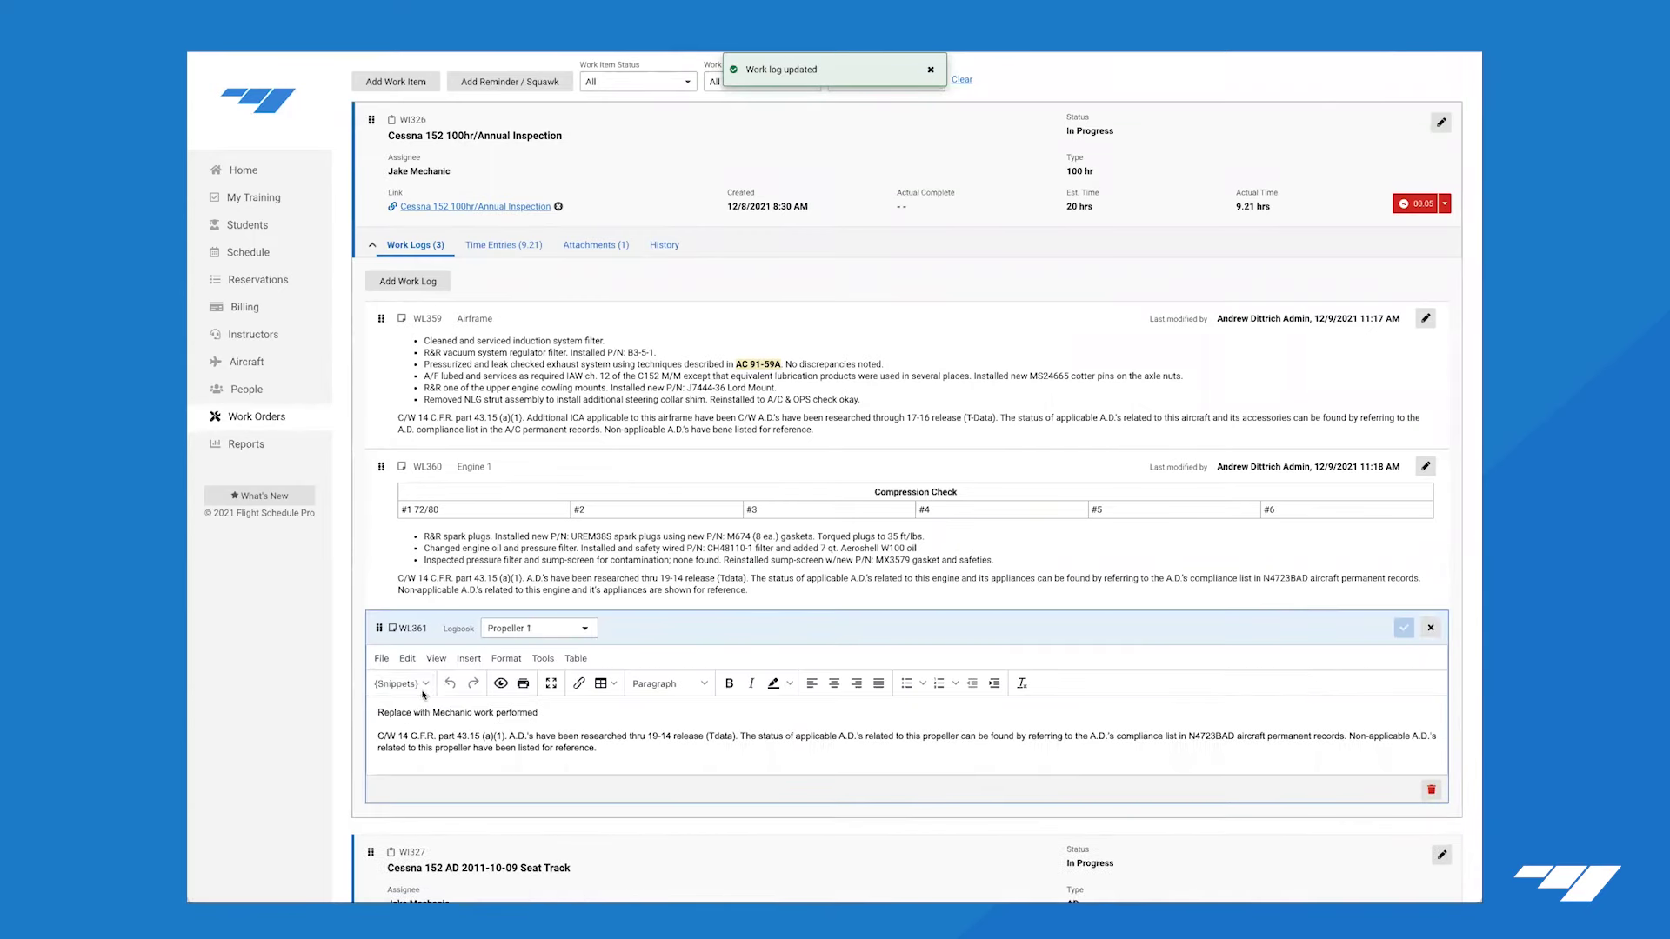
triple_click(417, 711)
type("Dressed minor nicks. Blade track checked IAW PA28-161 service manual sect. 8-8 < .062 inch")
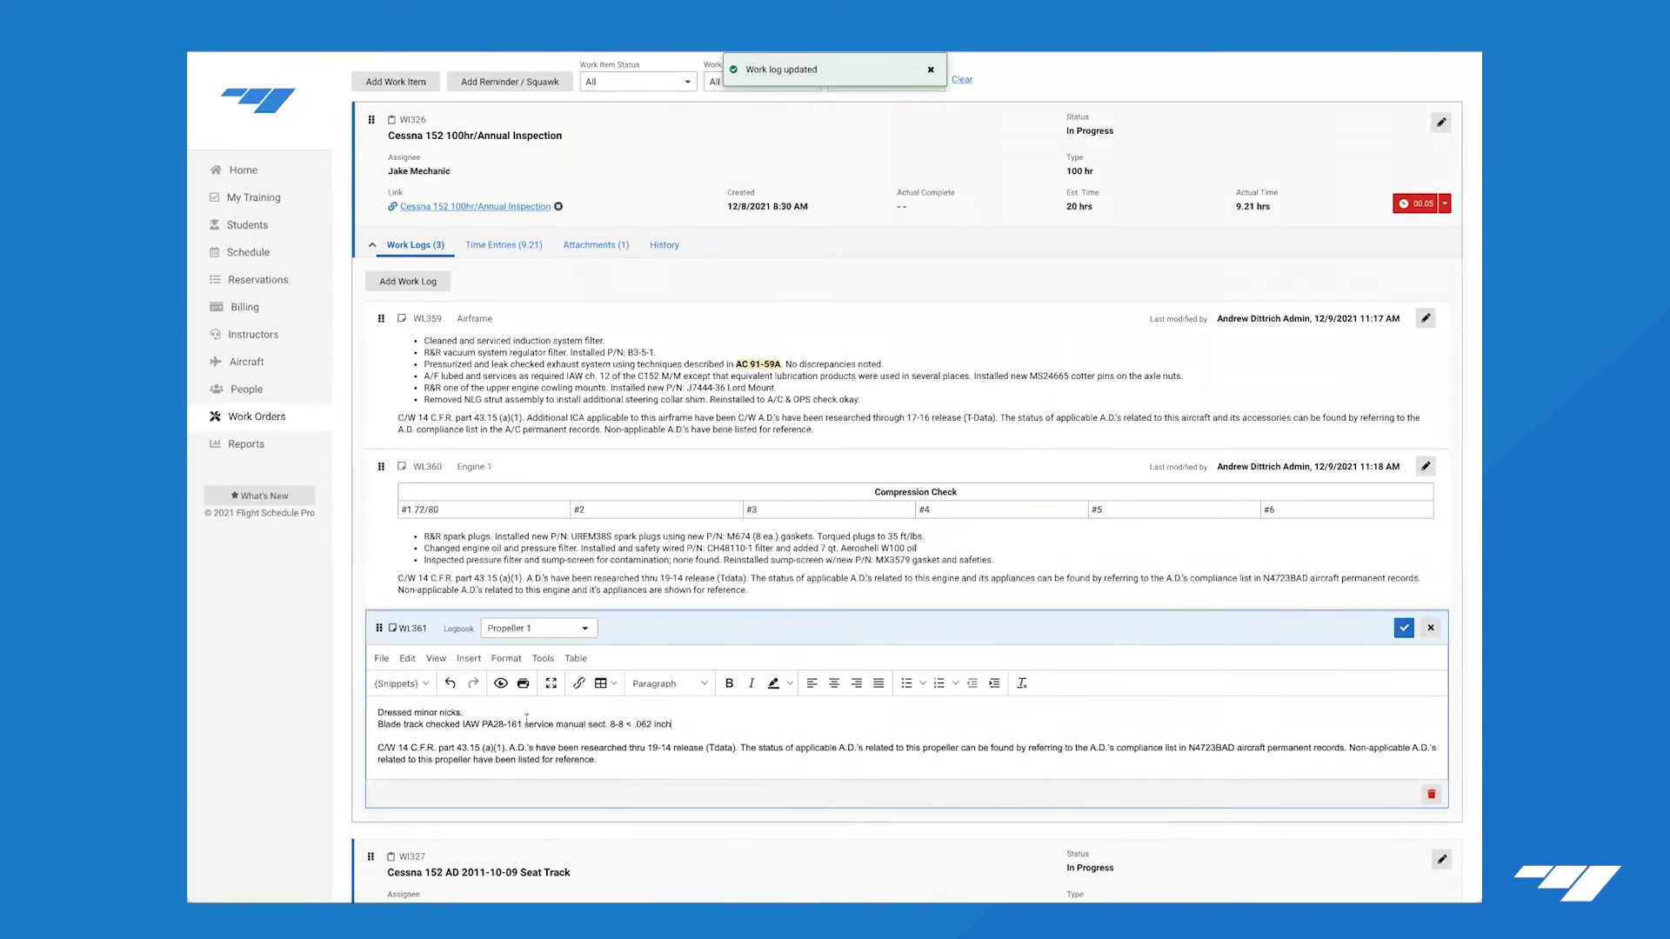
left_click_drag(798, 726, 377, 711)
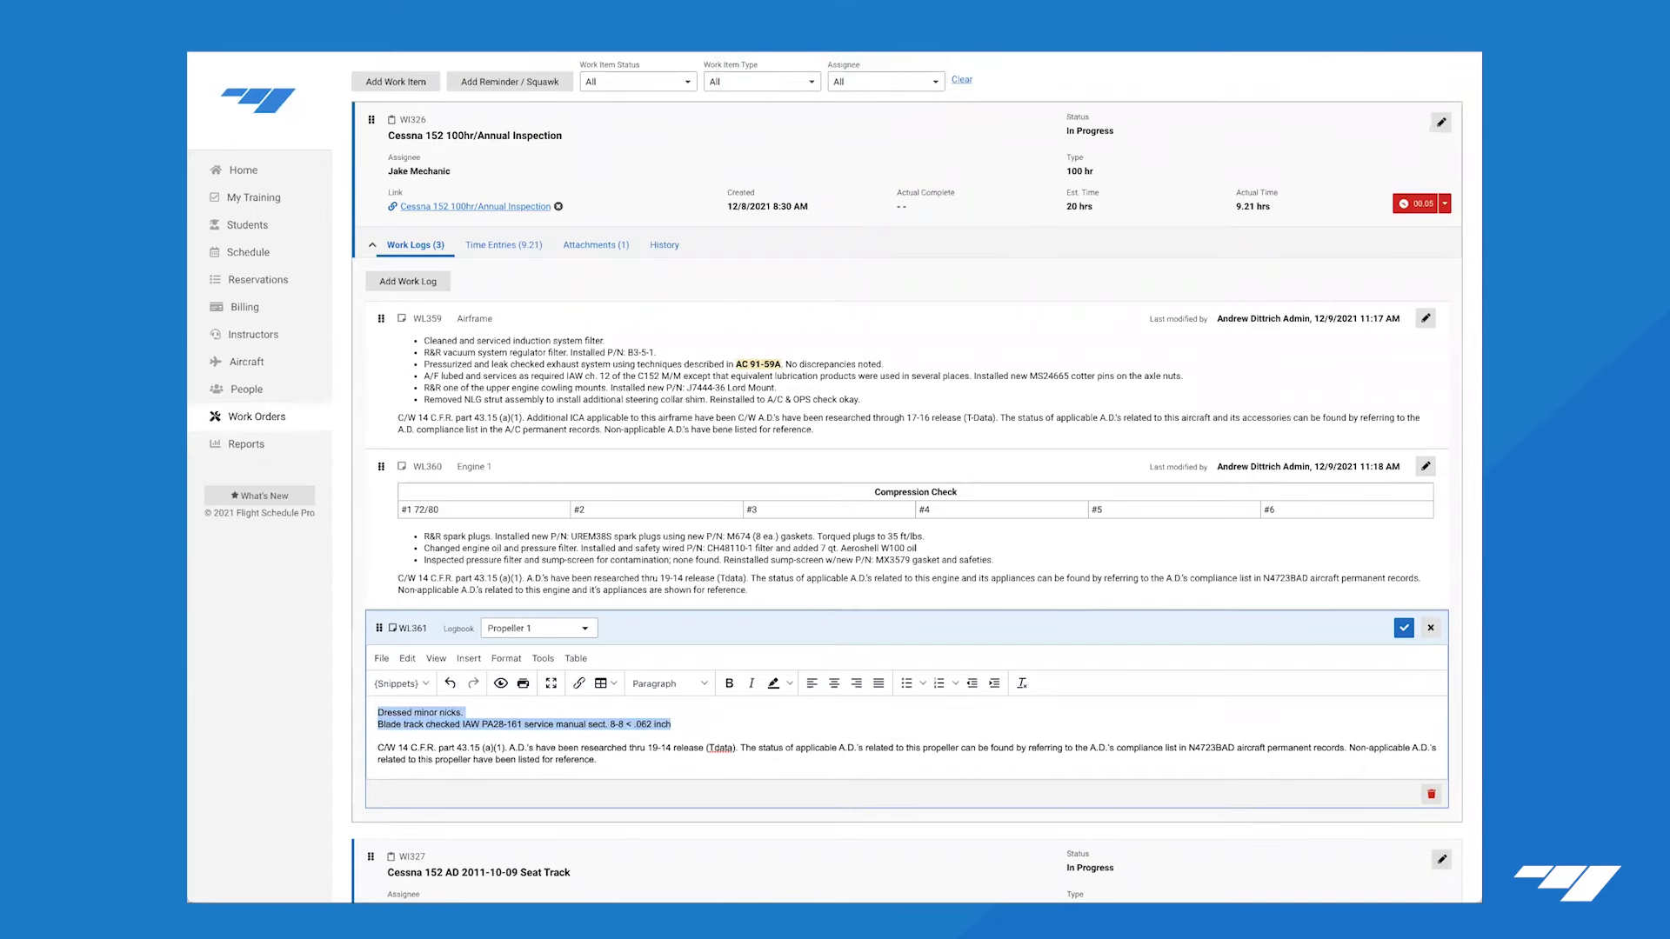
left_click(905, 685)
left_click(1404, 628)
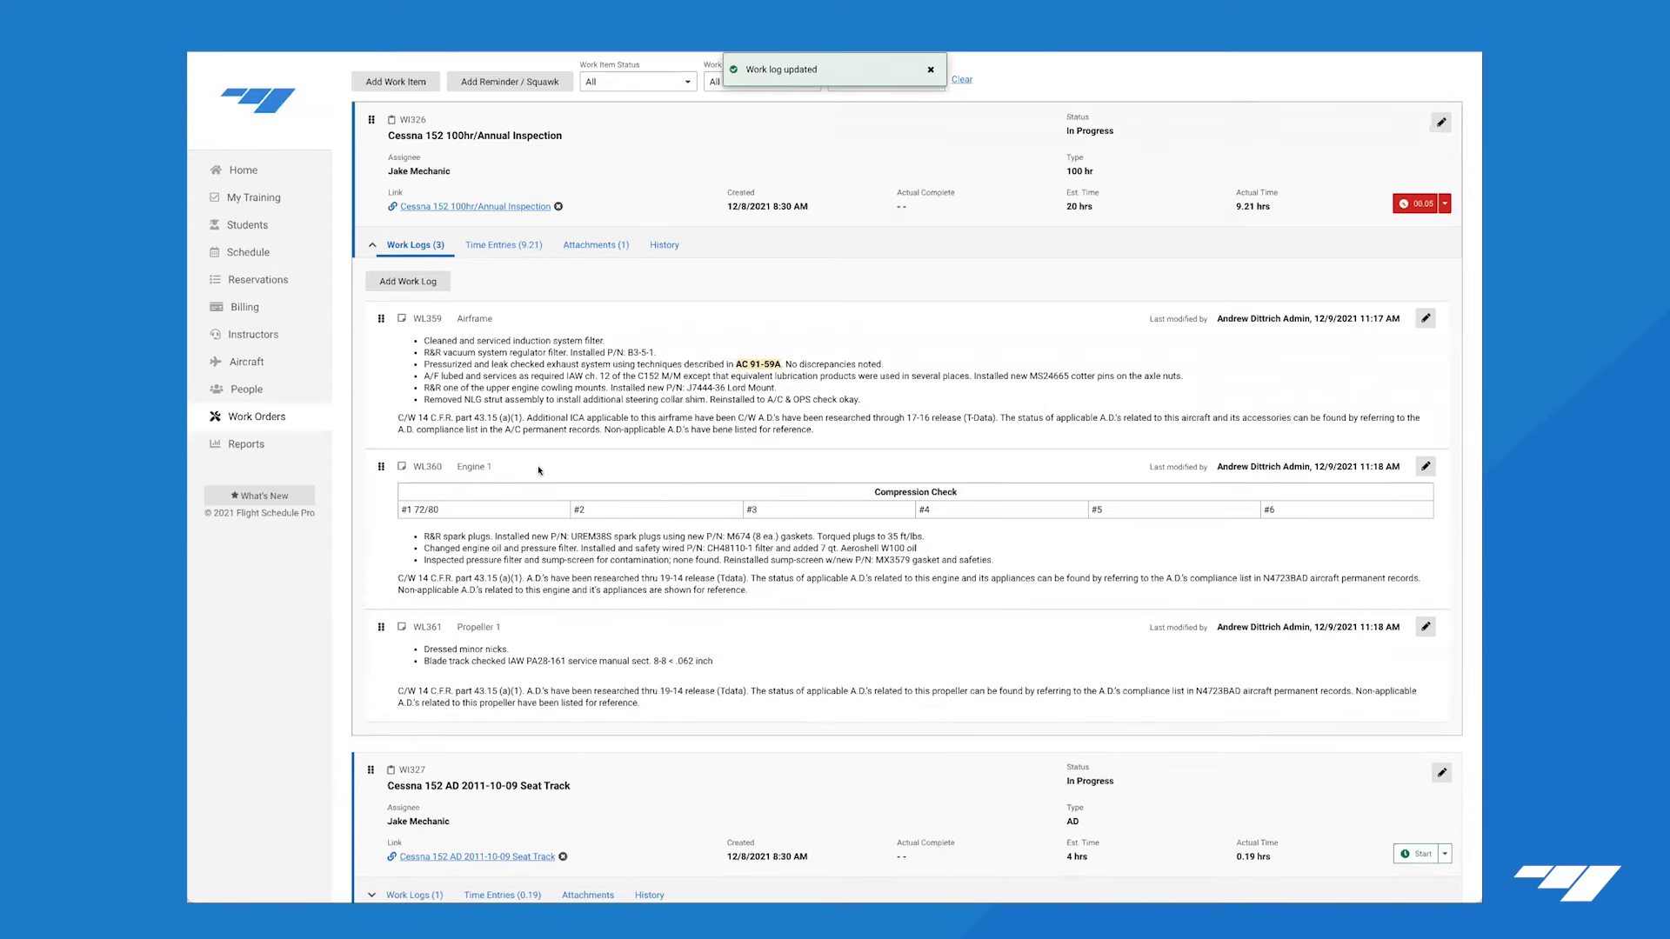
Add the note "Helped out on the 100 hr" to the running time entry on the 100hr/Annual Inspection item and stop its timer.
left_click(504, 245)
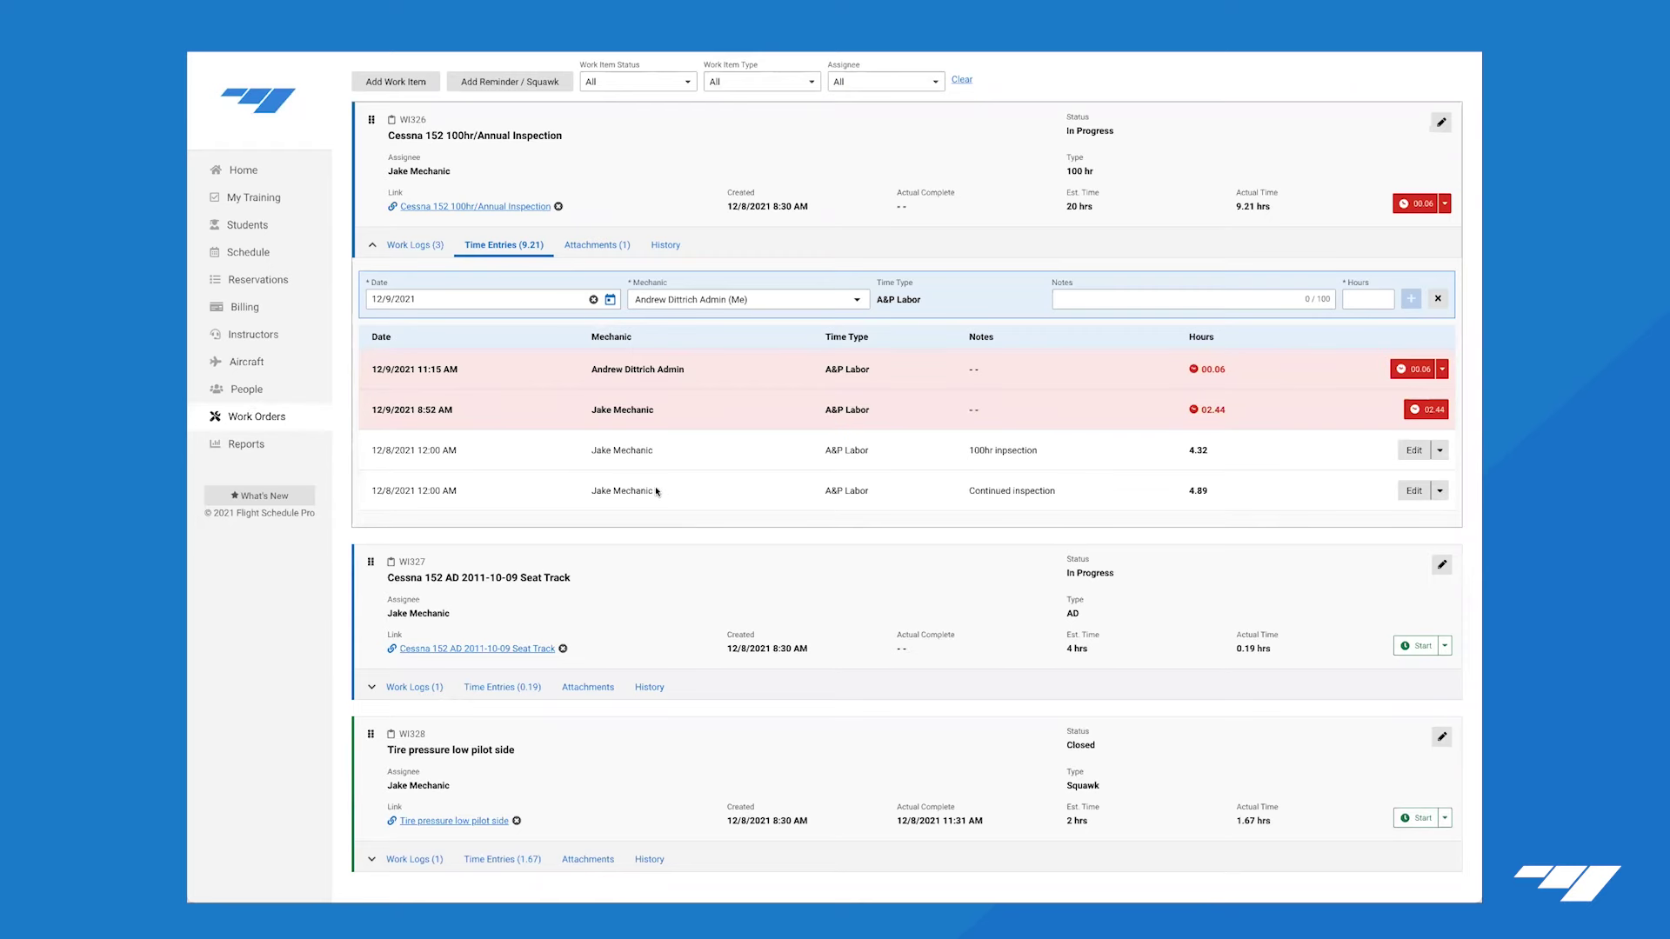
scroll(658, 492, "up", 3)
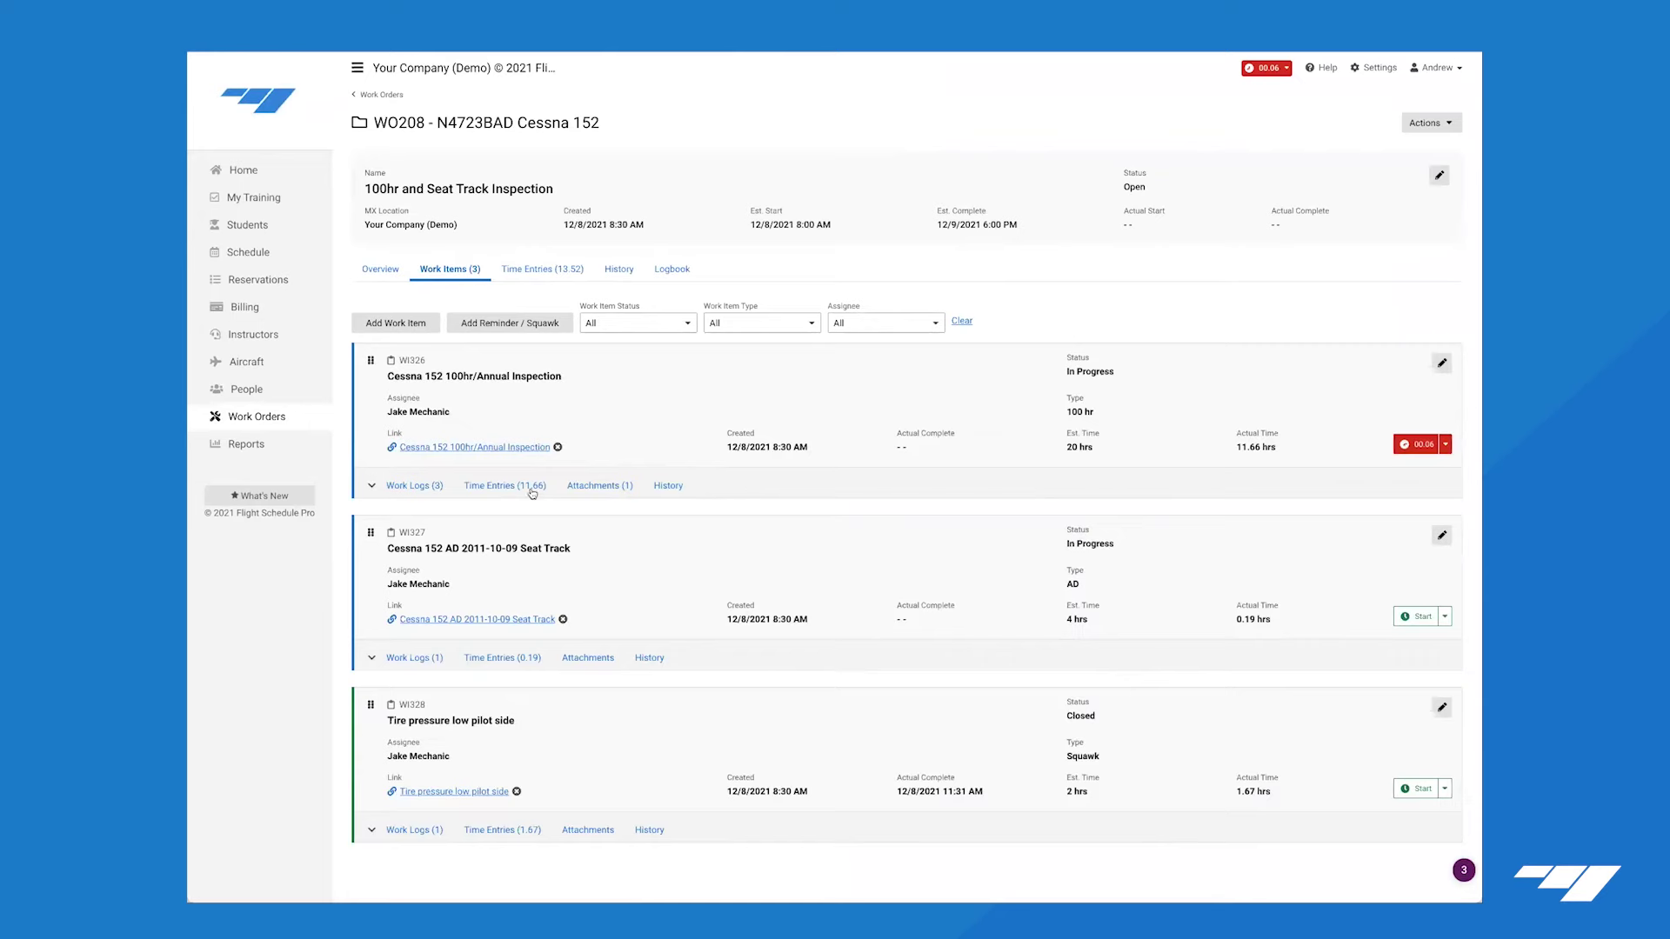
left_click(532, 487)
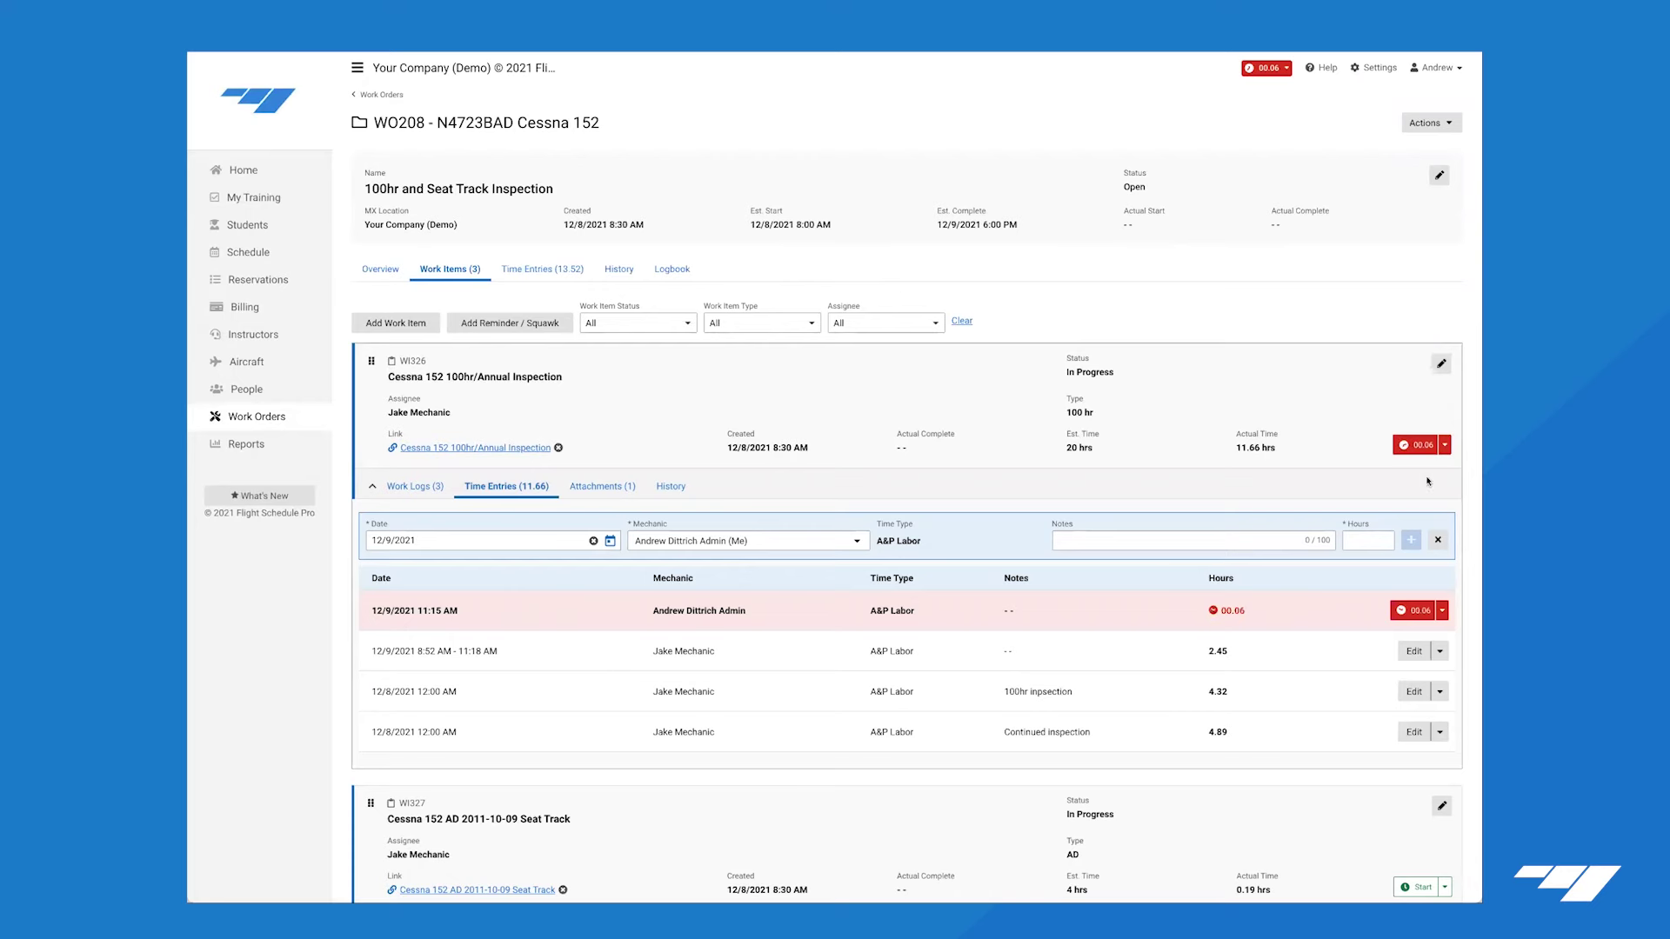
left_click(1445, 447)
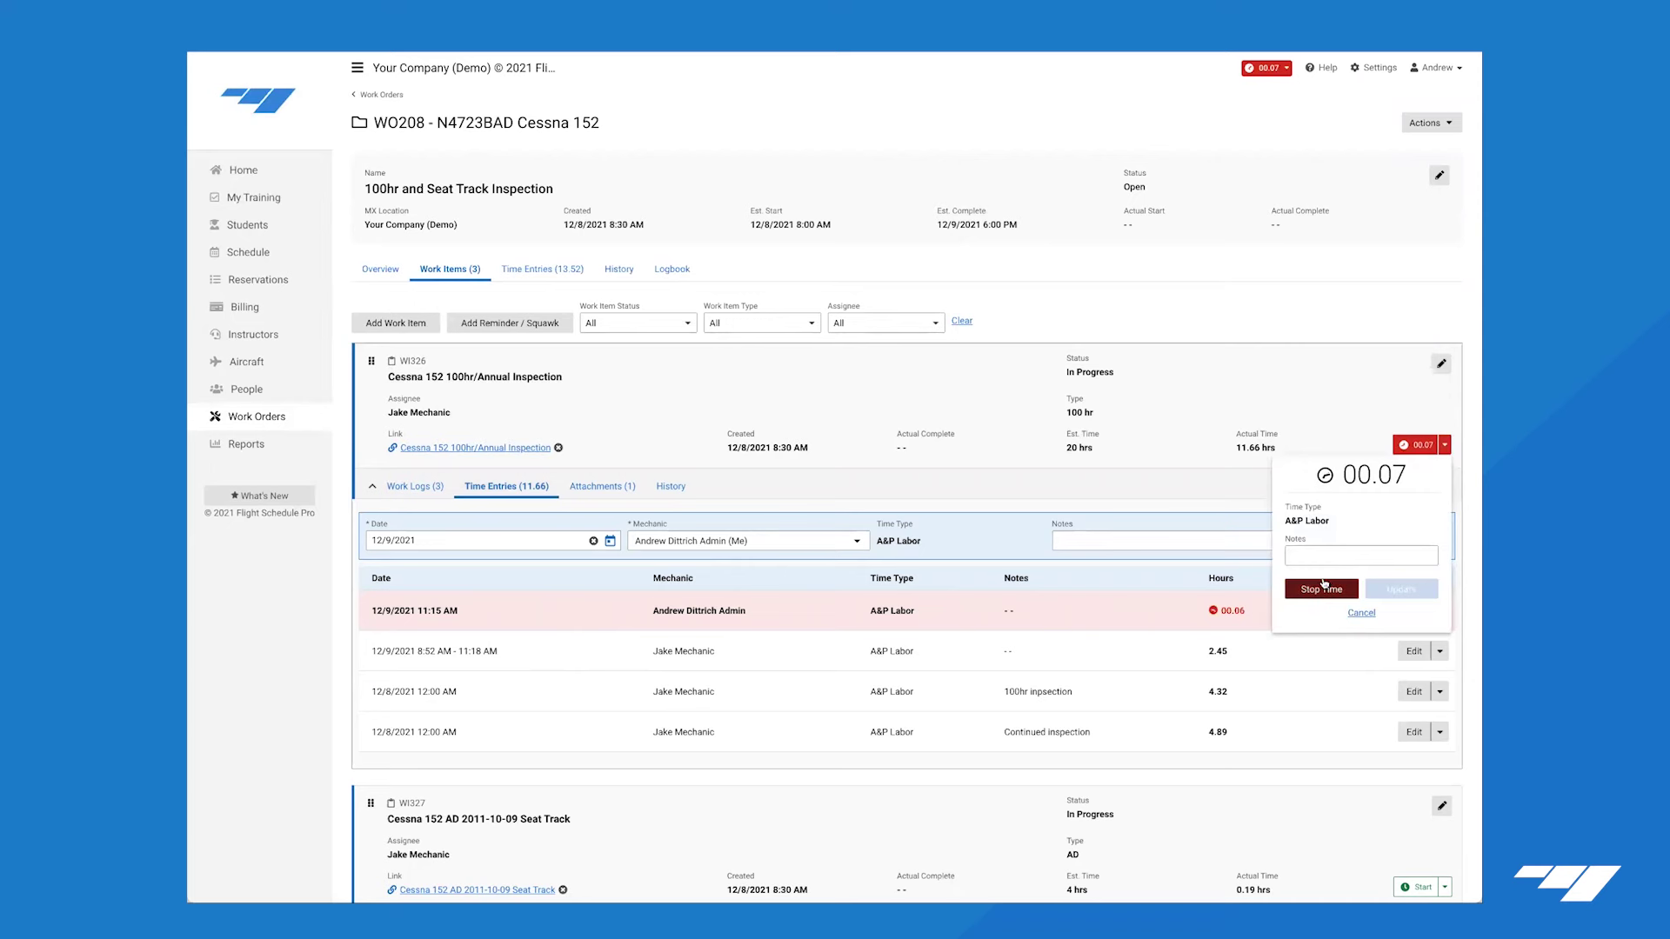
left_click(1319, 556)
type("Helped out on the 100 hr")
left_click(1328, 584)
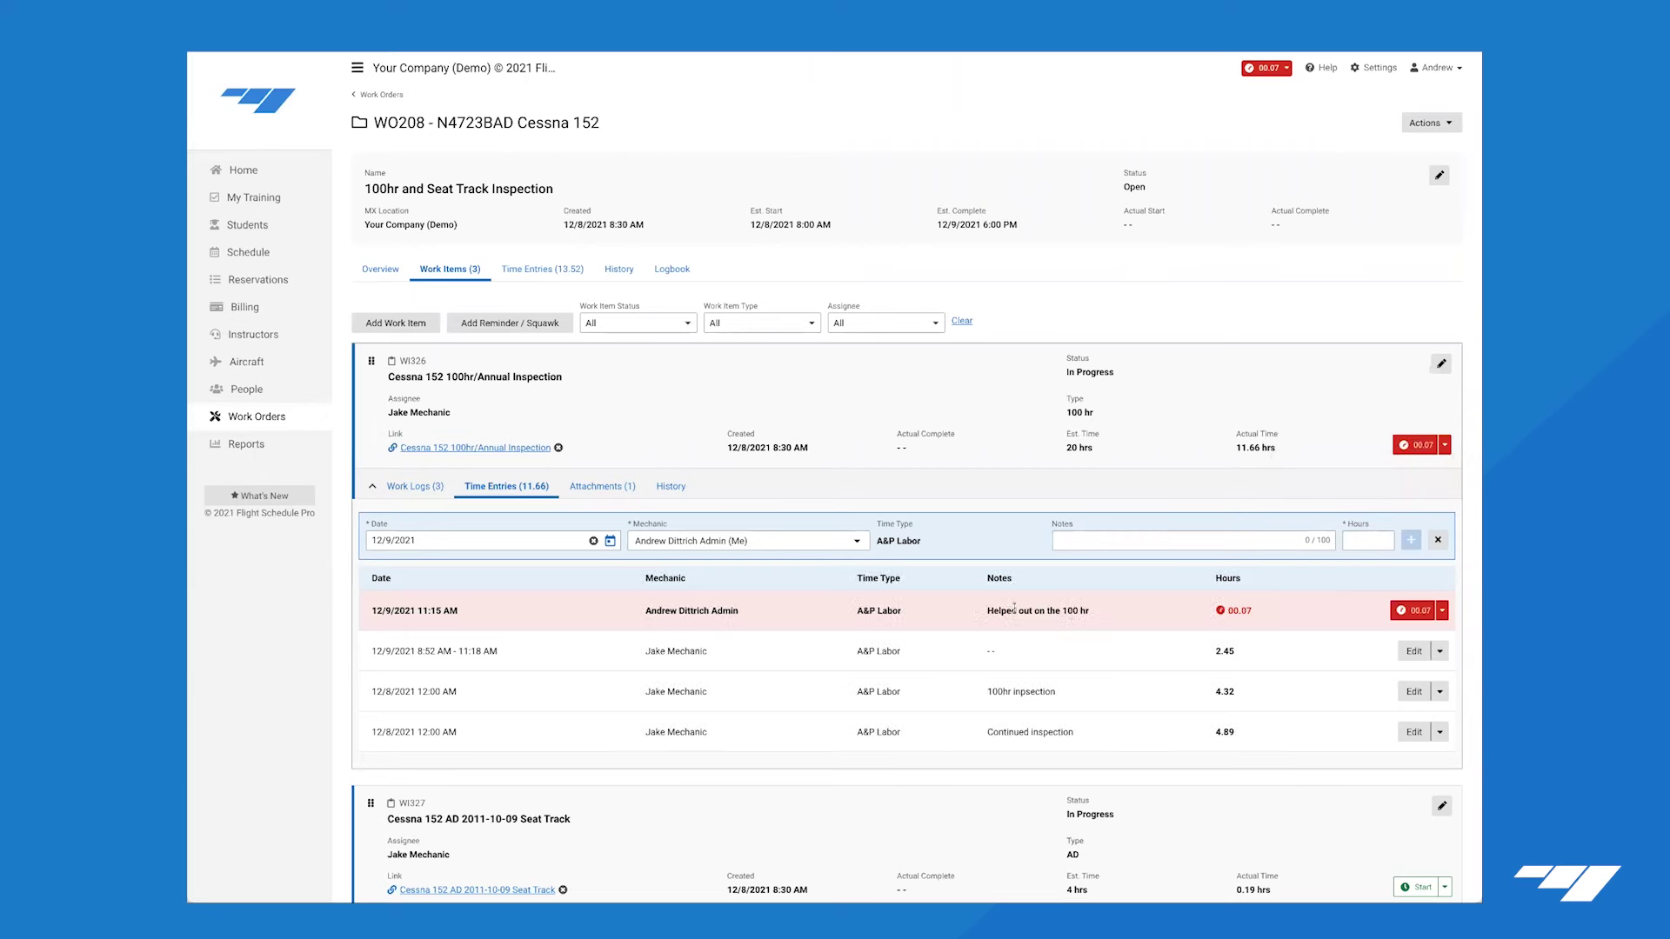
left_click(1394, 614)
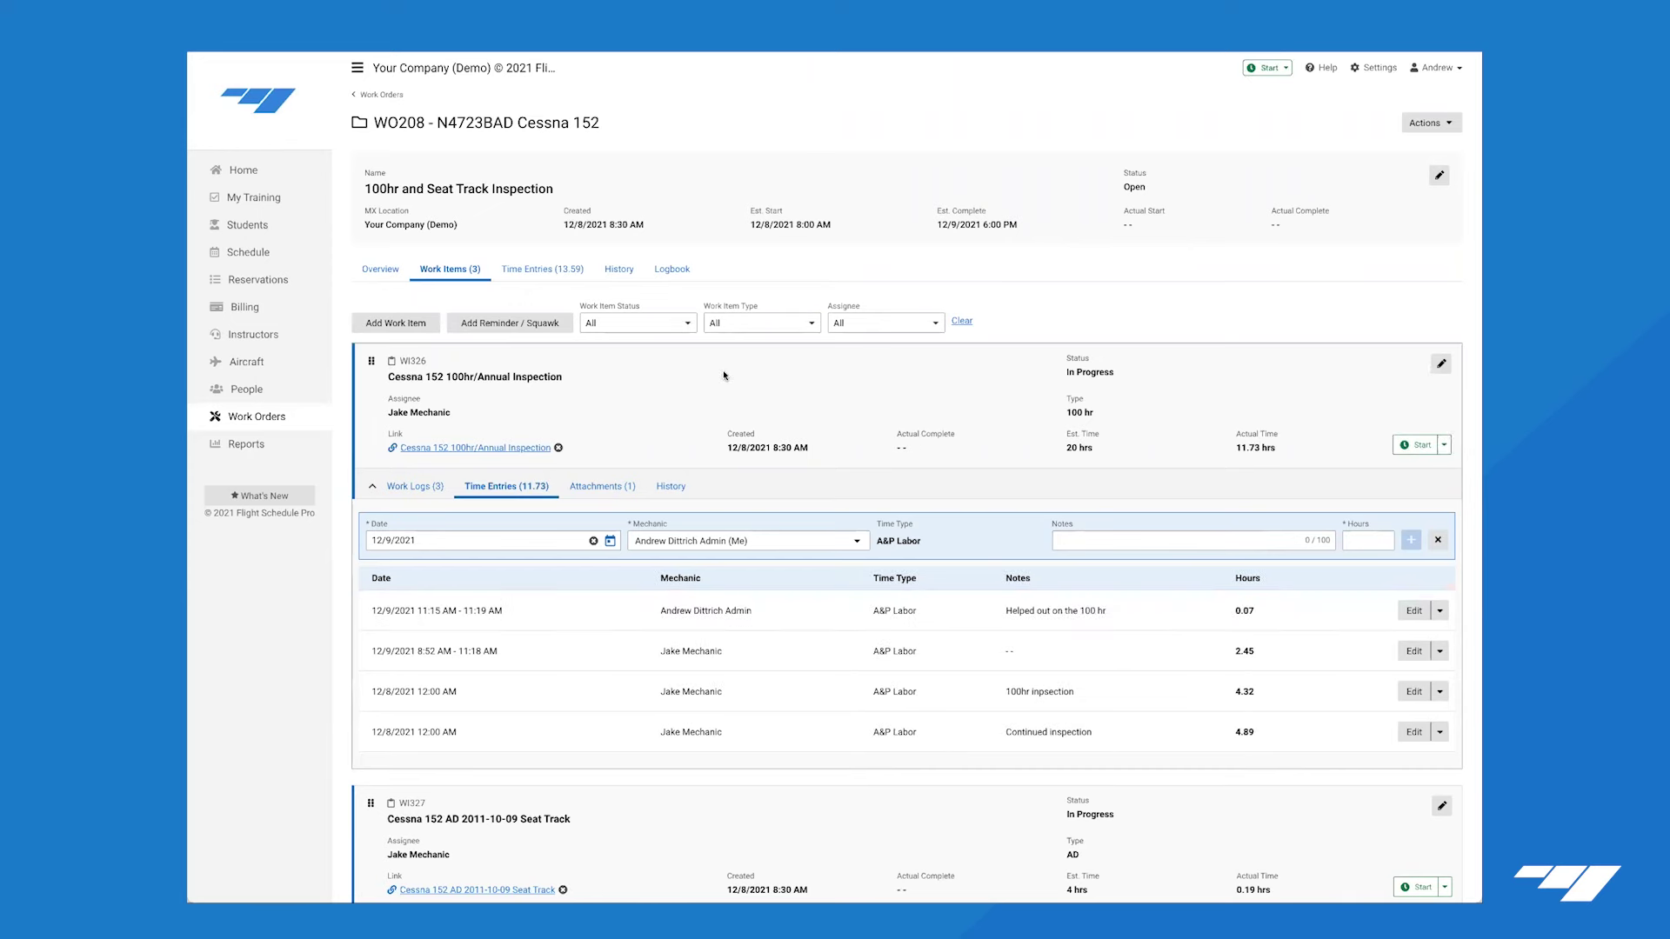
Set the Cessna 152 100hr/Annual Inspection work item to Closed with actual completion 12/9/2021 11:19 AM, and save it.
scroll(1302, 281, "down", 1)
left_click(1442, 260)
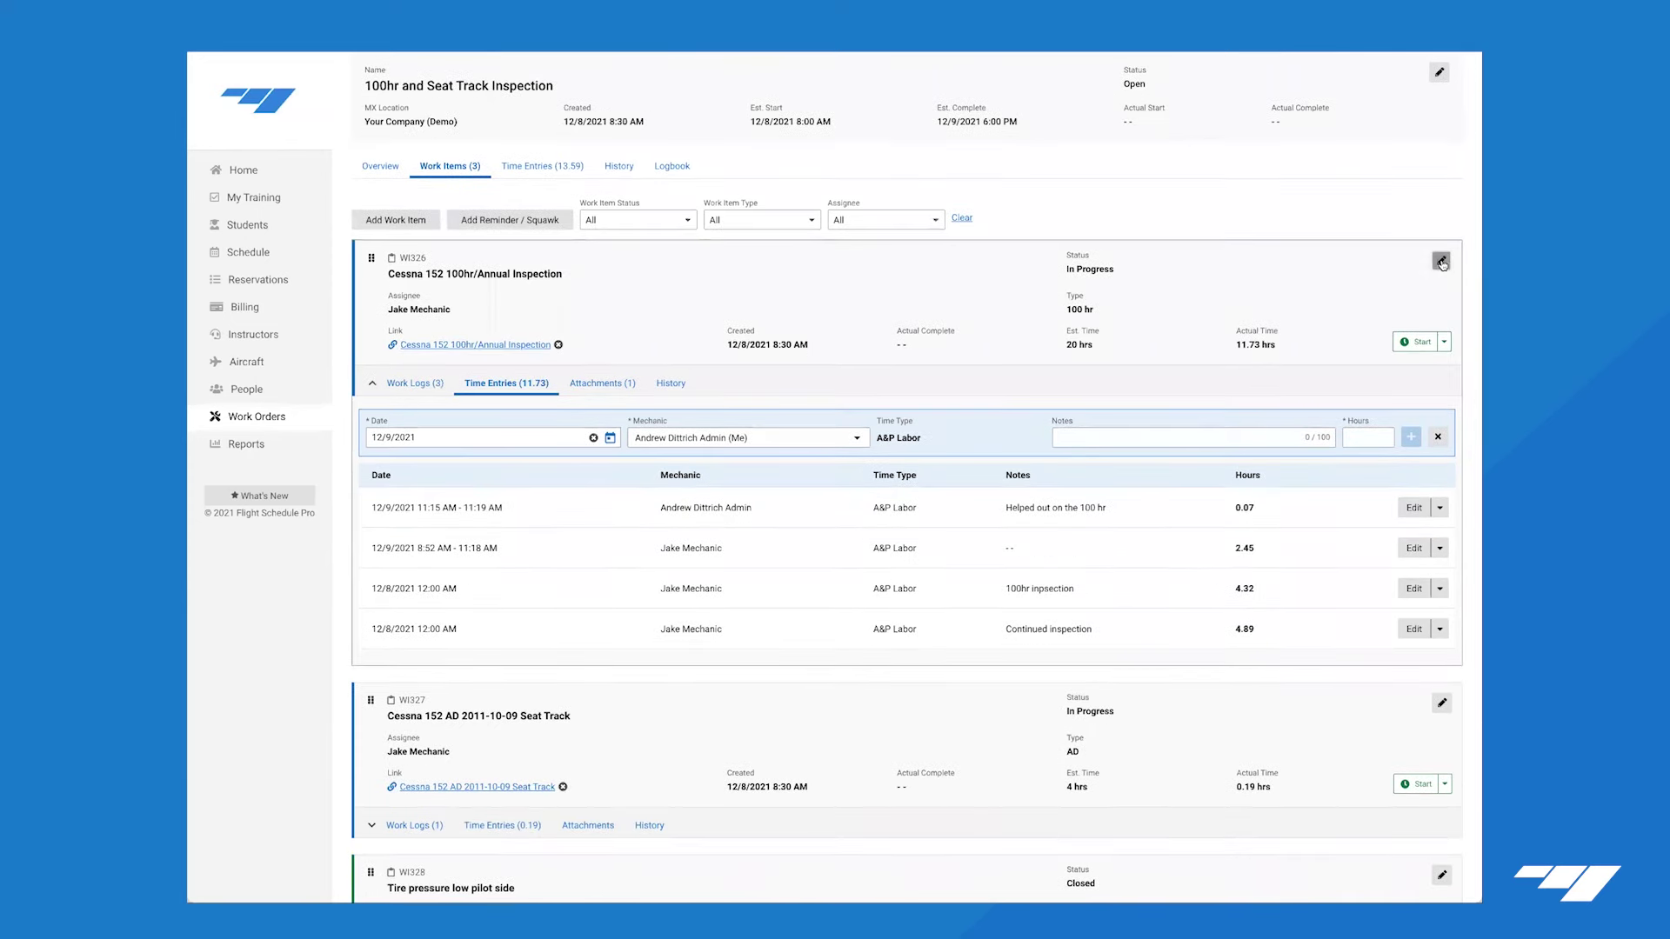
left_click(1206, 278)
left_click(1198, 338)
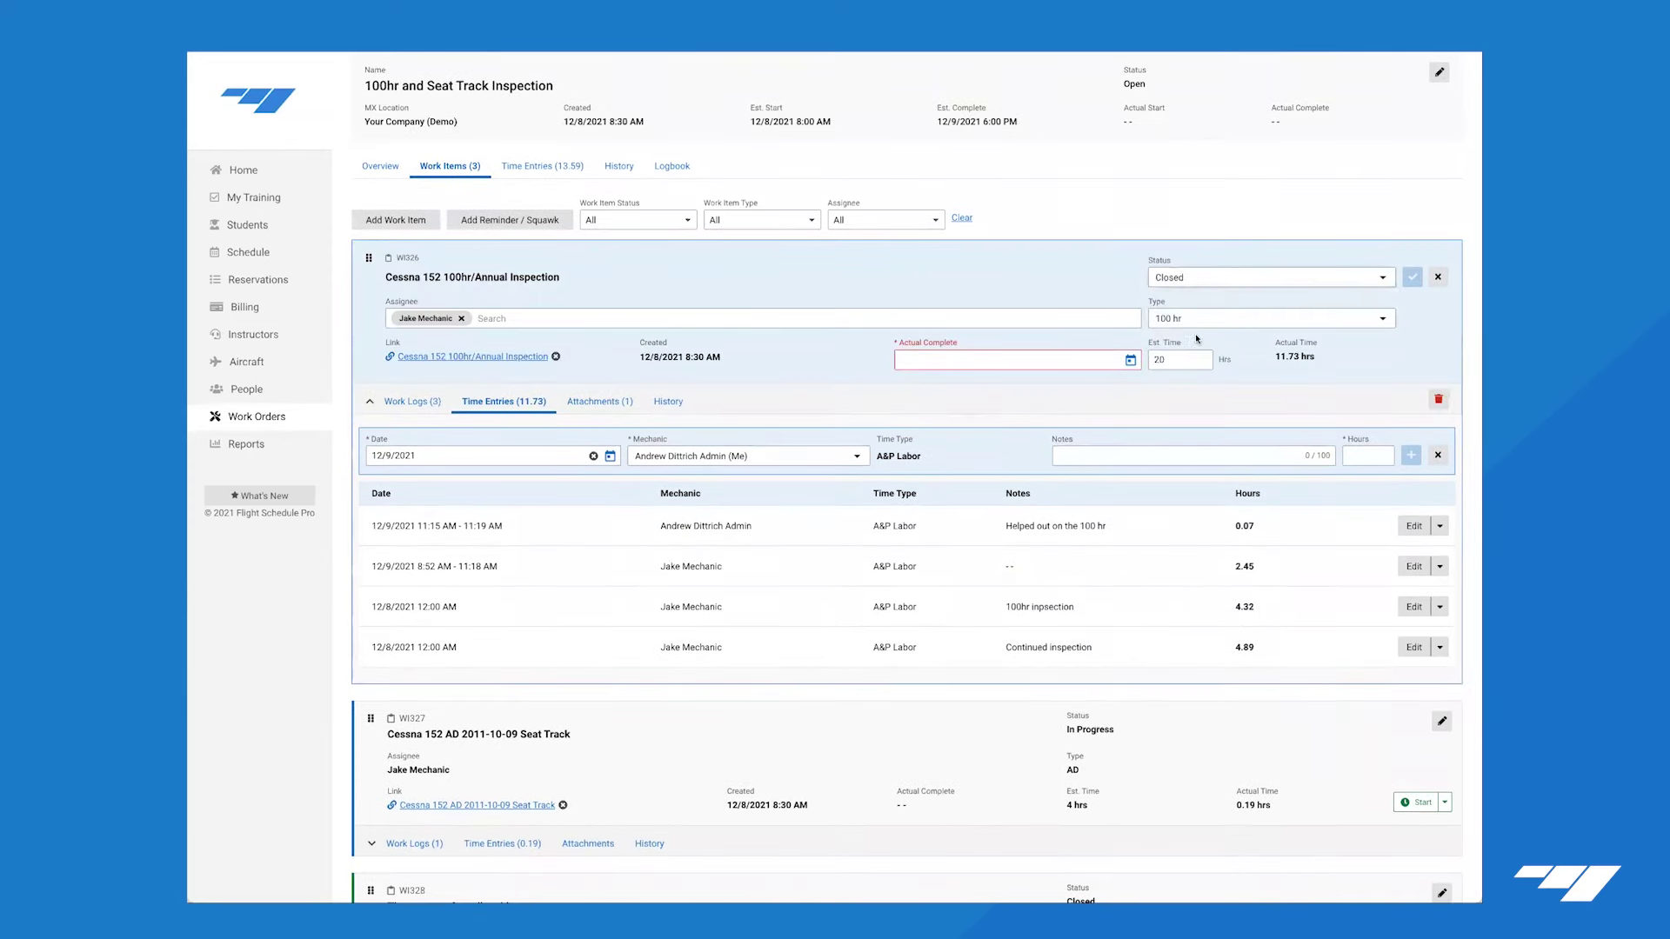
left_click(1130, 360)
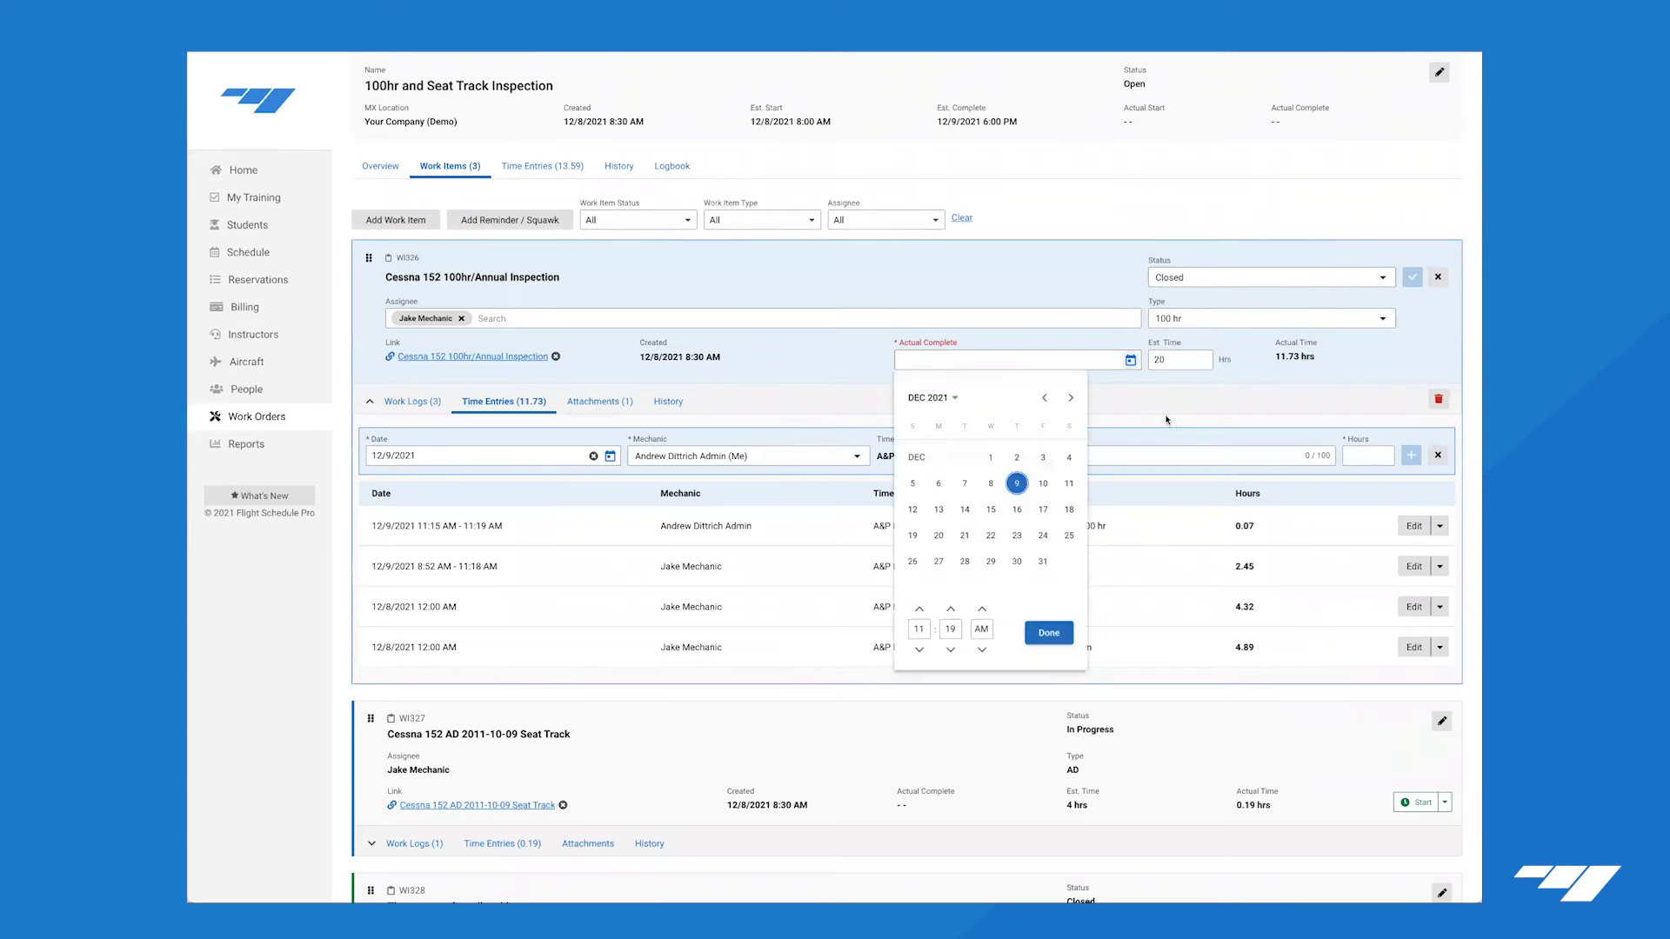
left_click(1051, 634)
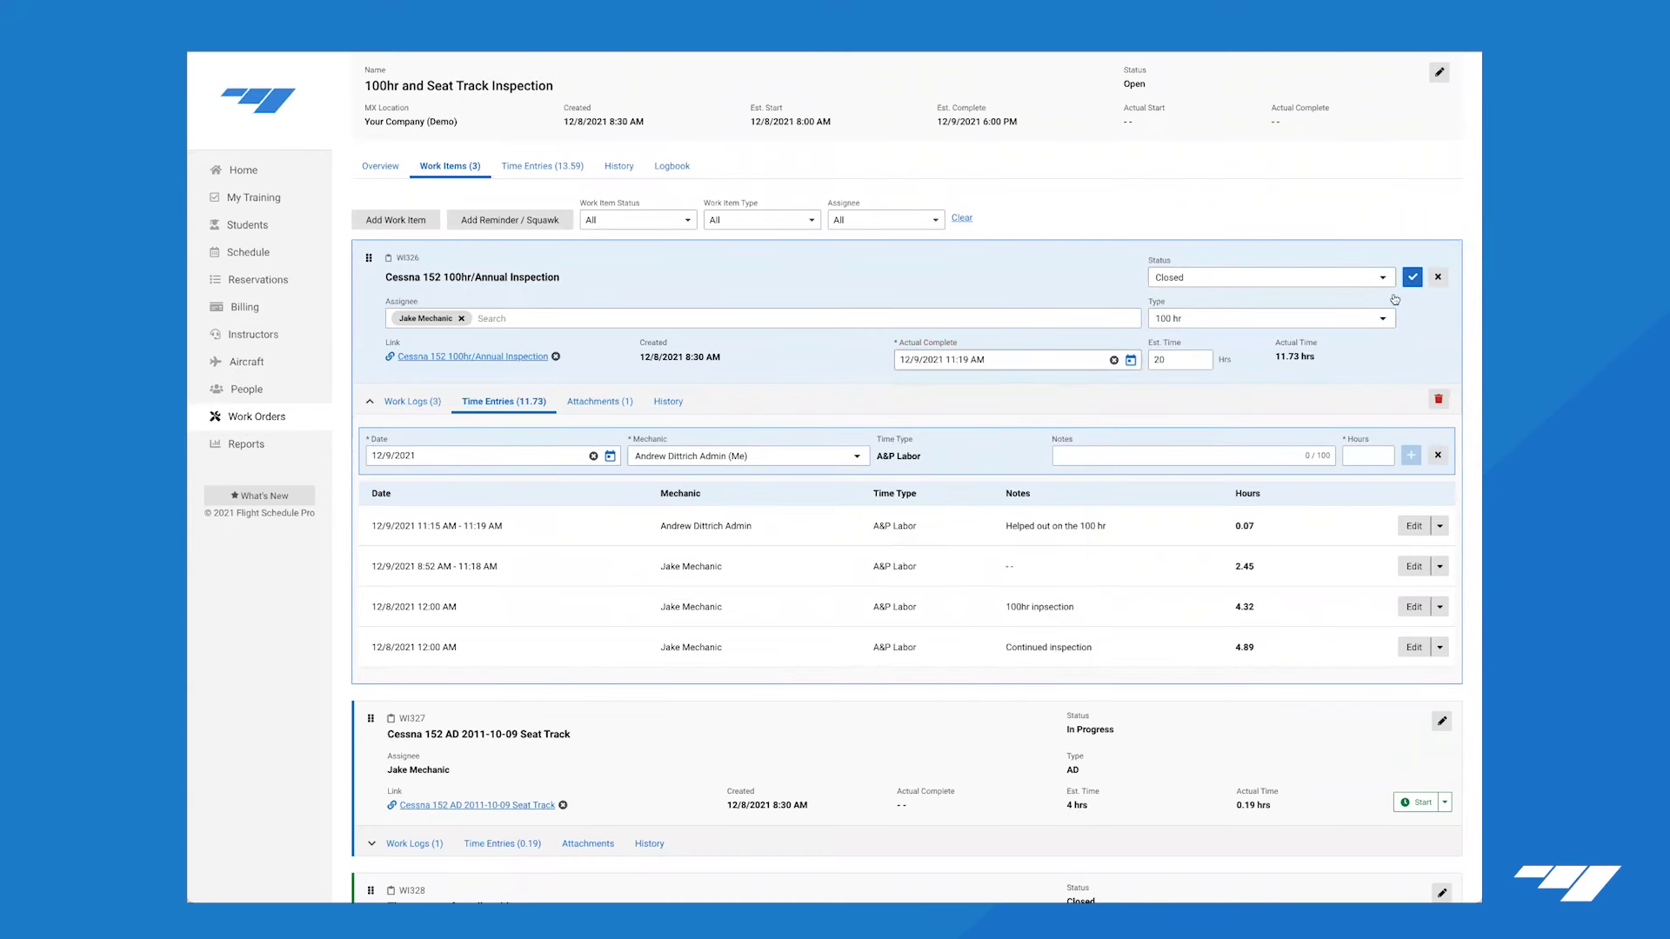
left_click(1411, 278)
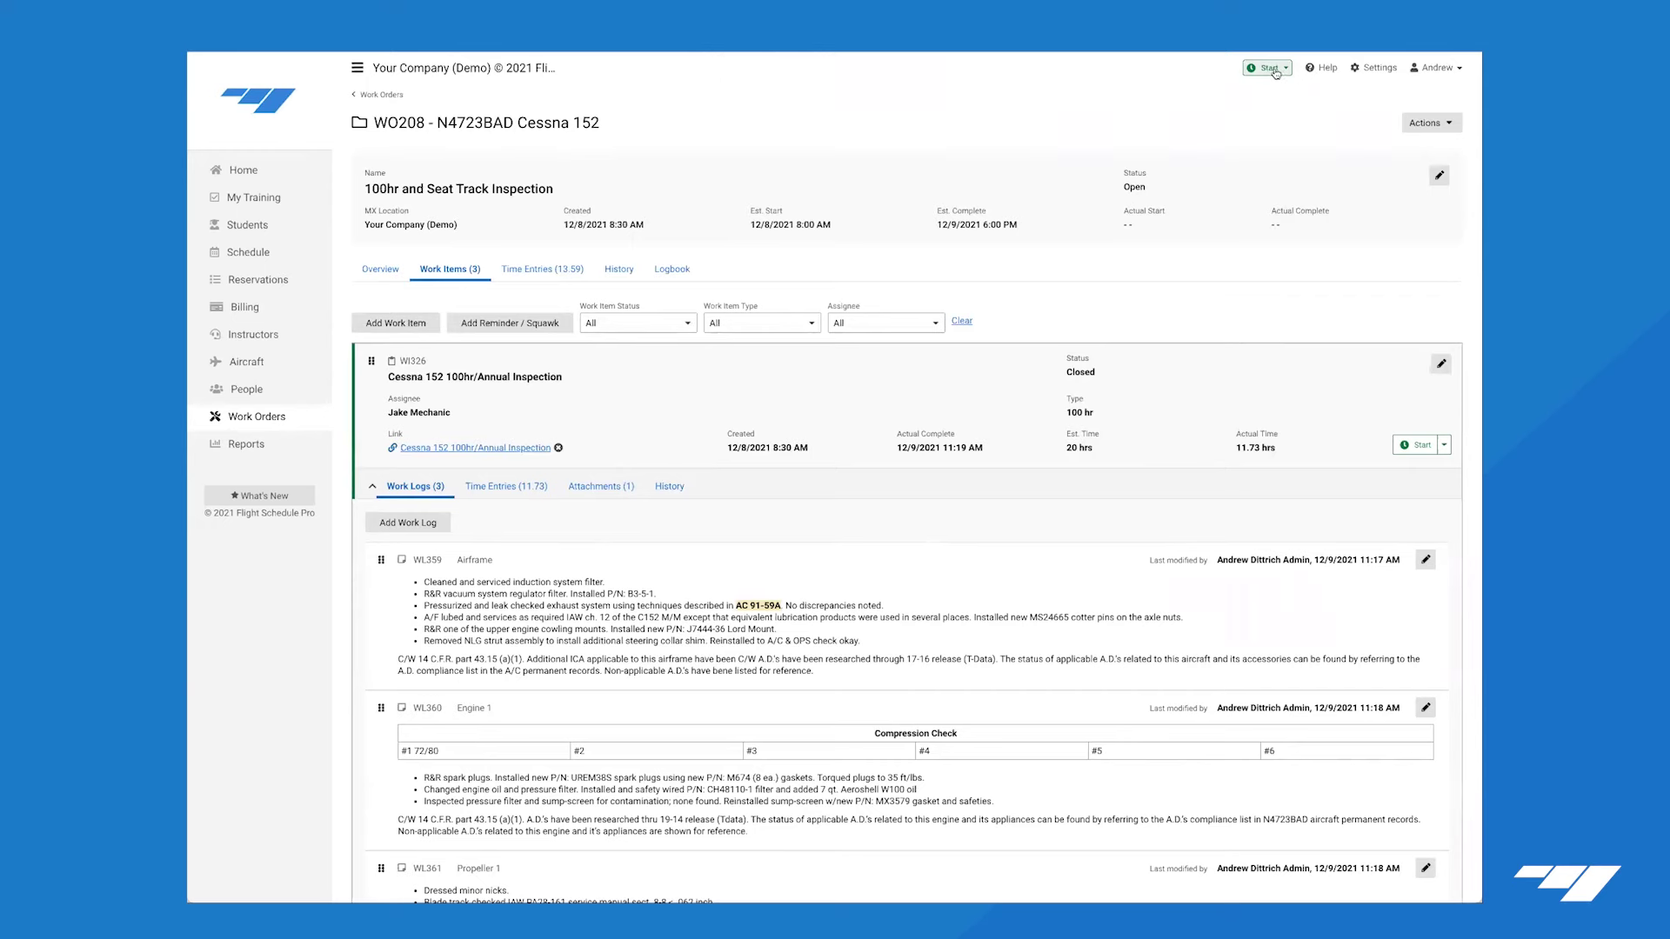
Start an A&P Labor timer for work order WO209 - Windshield repair on work item WI329 - Crack in windshield.
left_click(1286, 70)
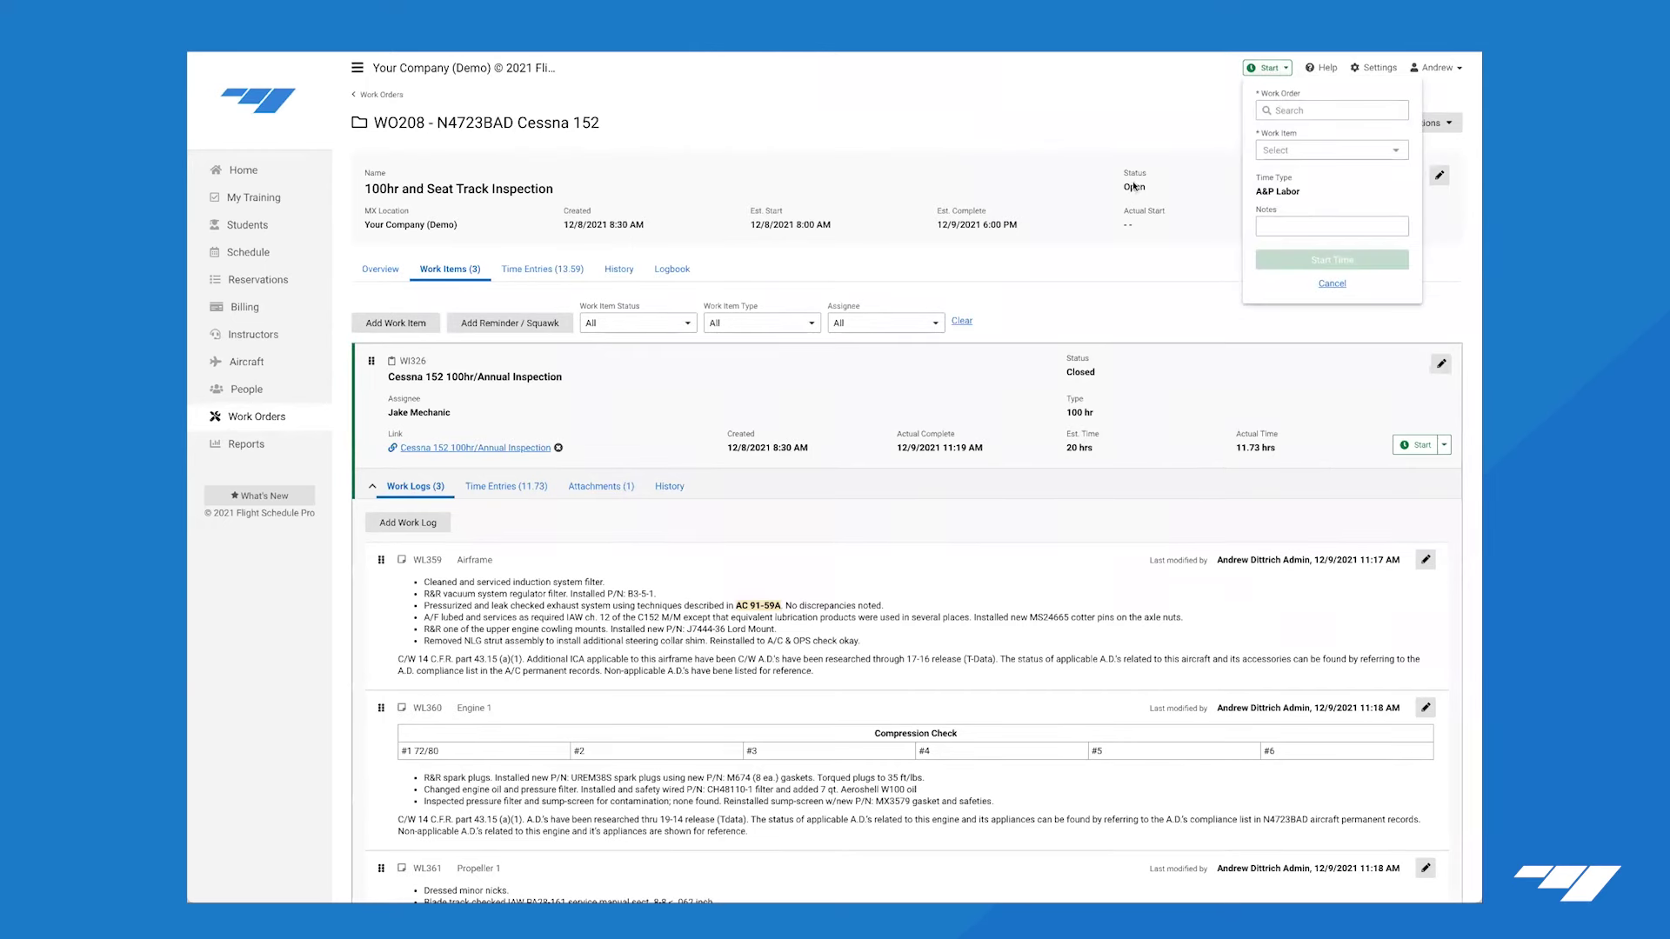
left_click(1361, 118)
type("wo209")
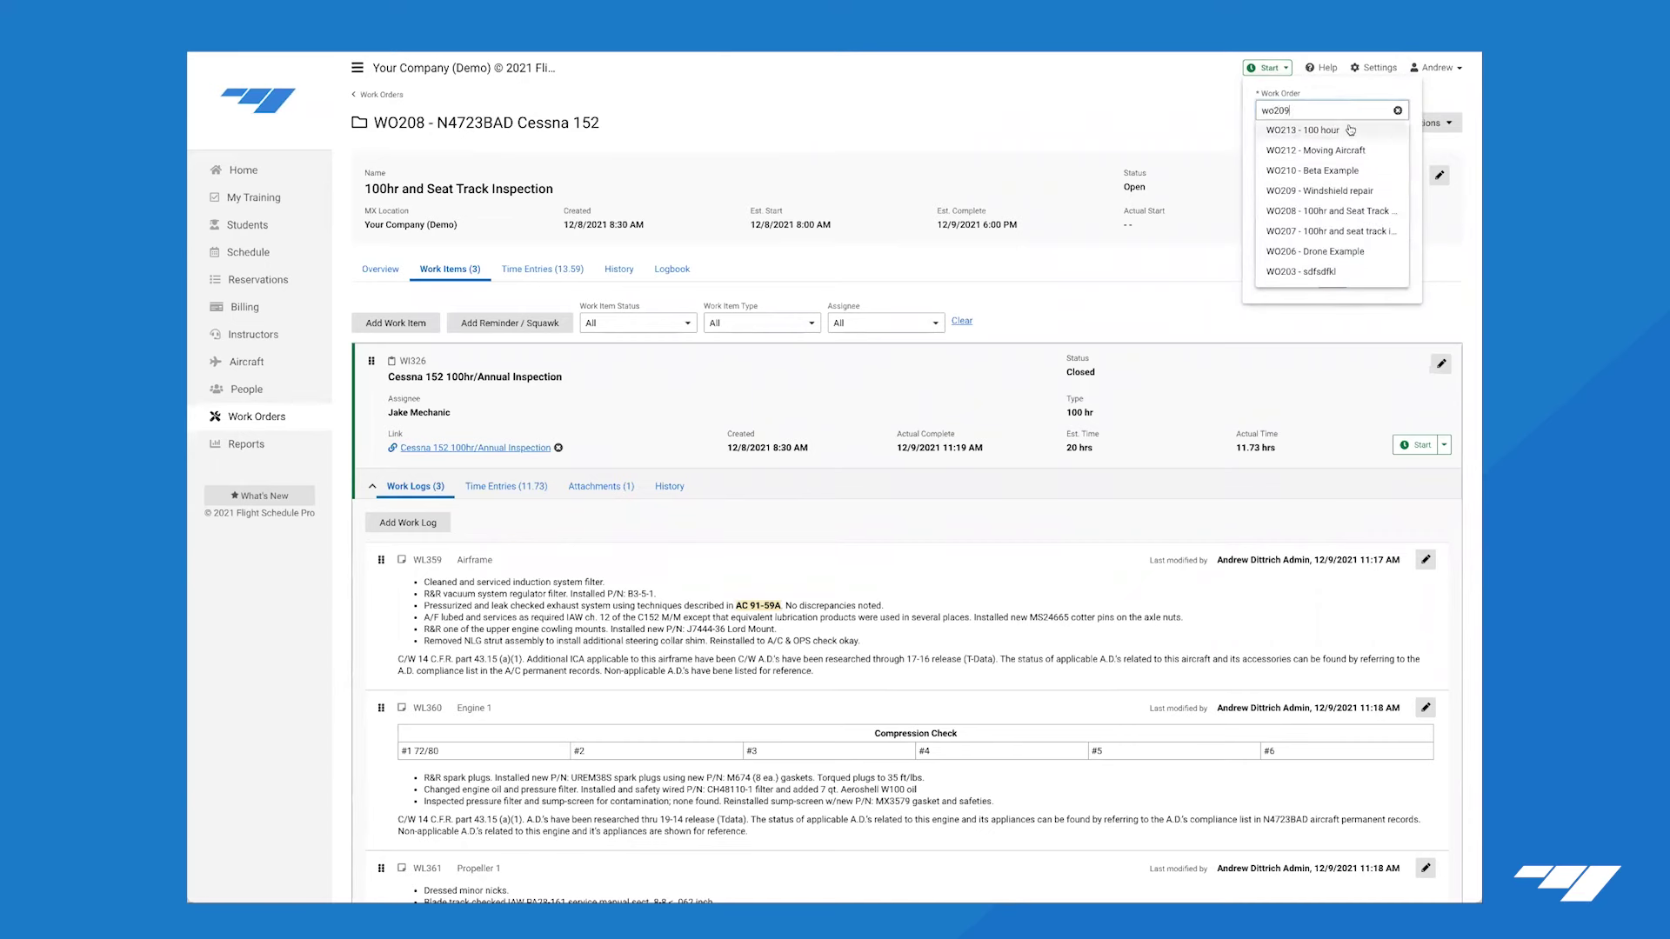
left_click(1315, 146)
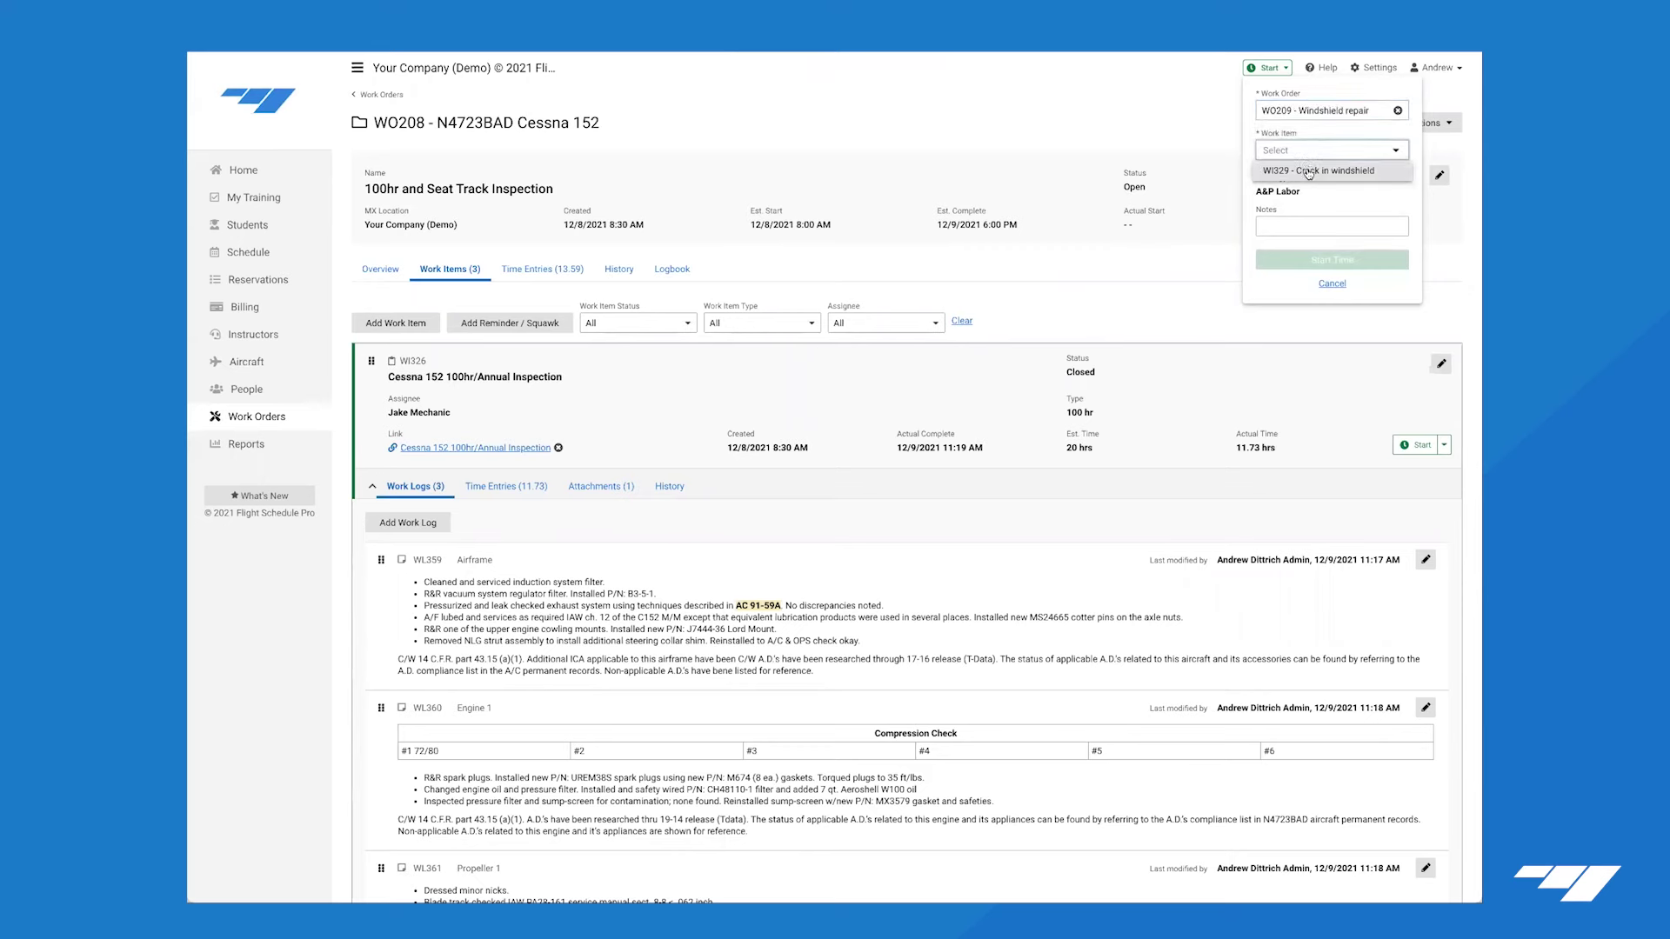
left_click(1311, 172)
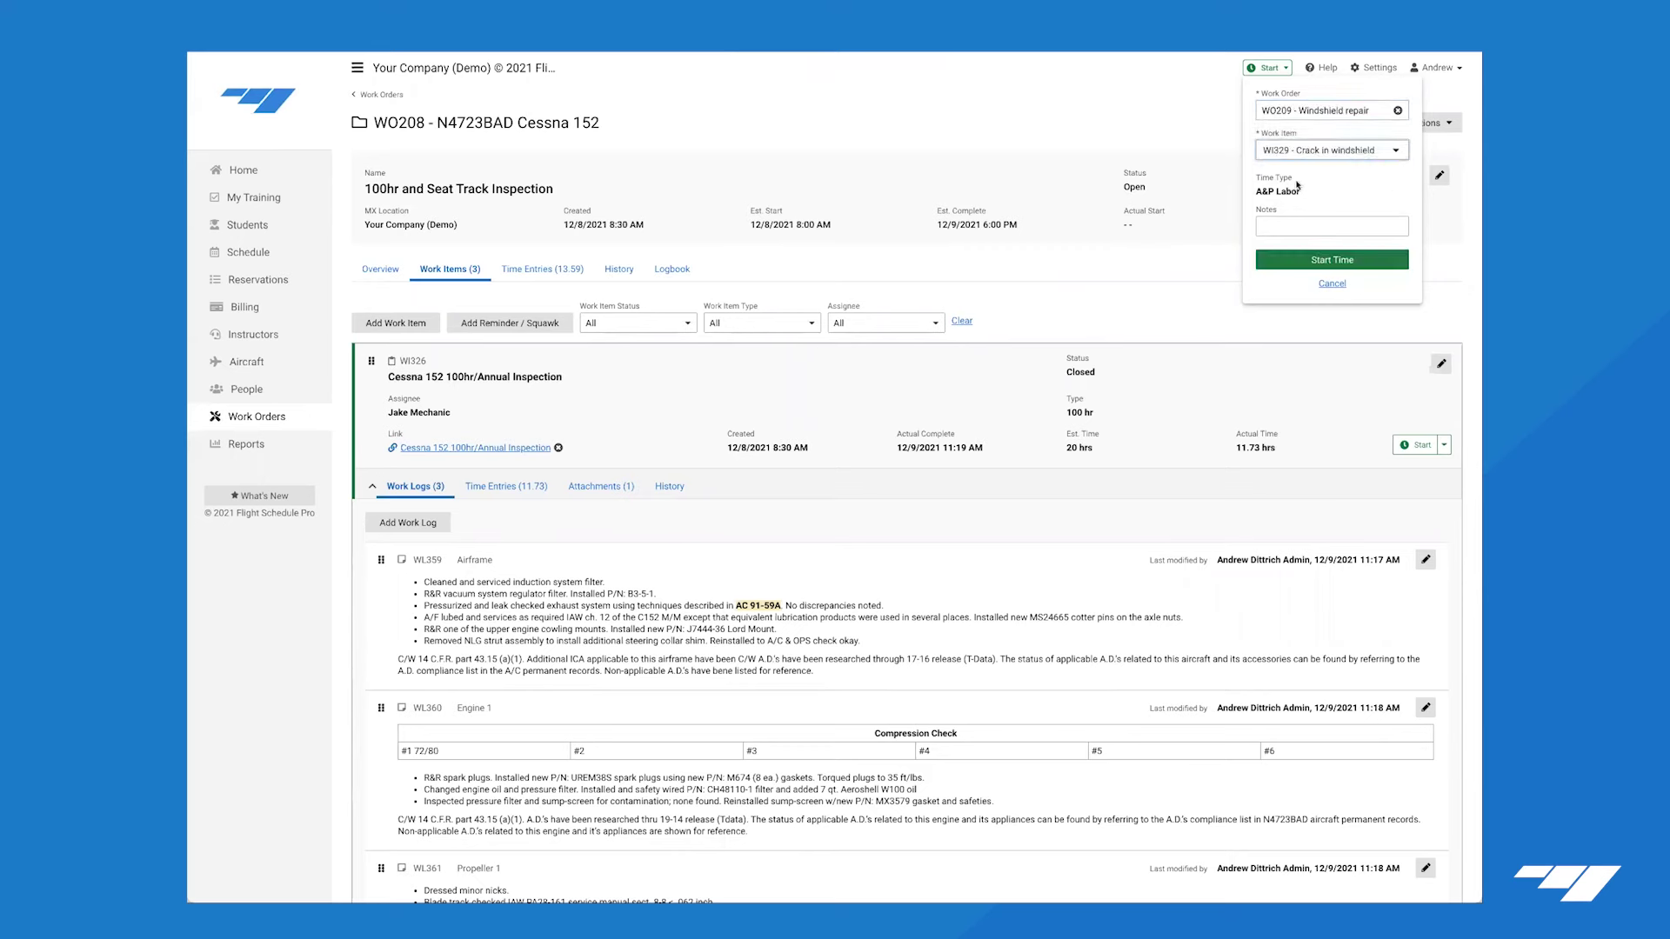
left_click(1334, 261)
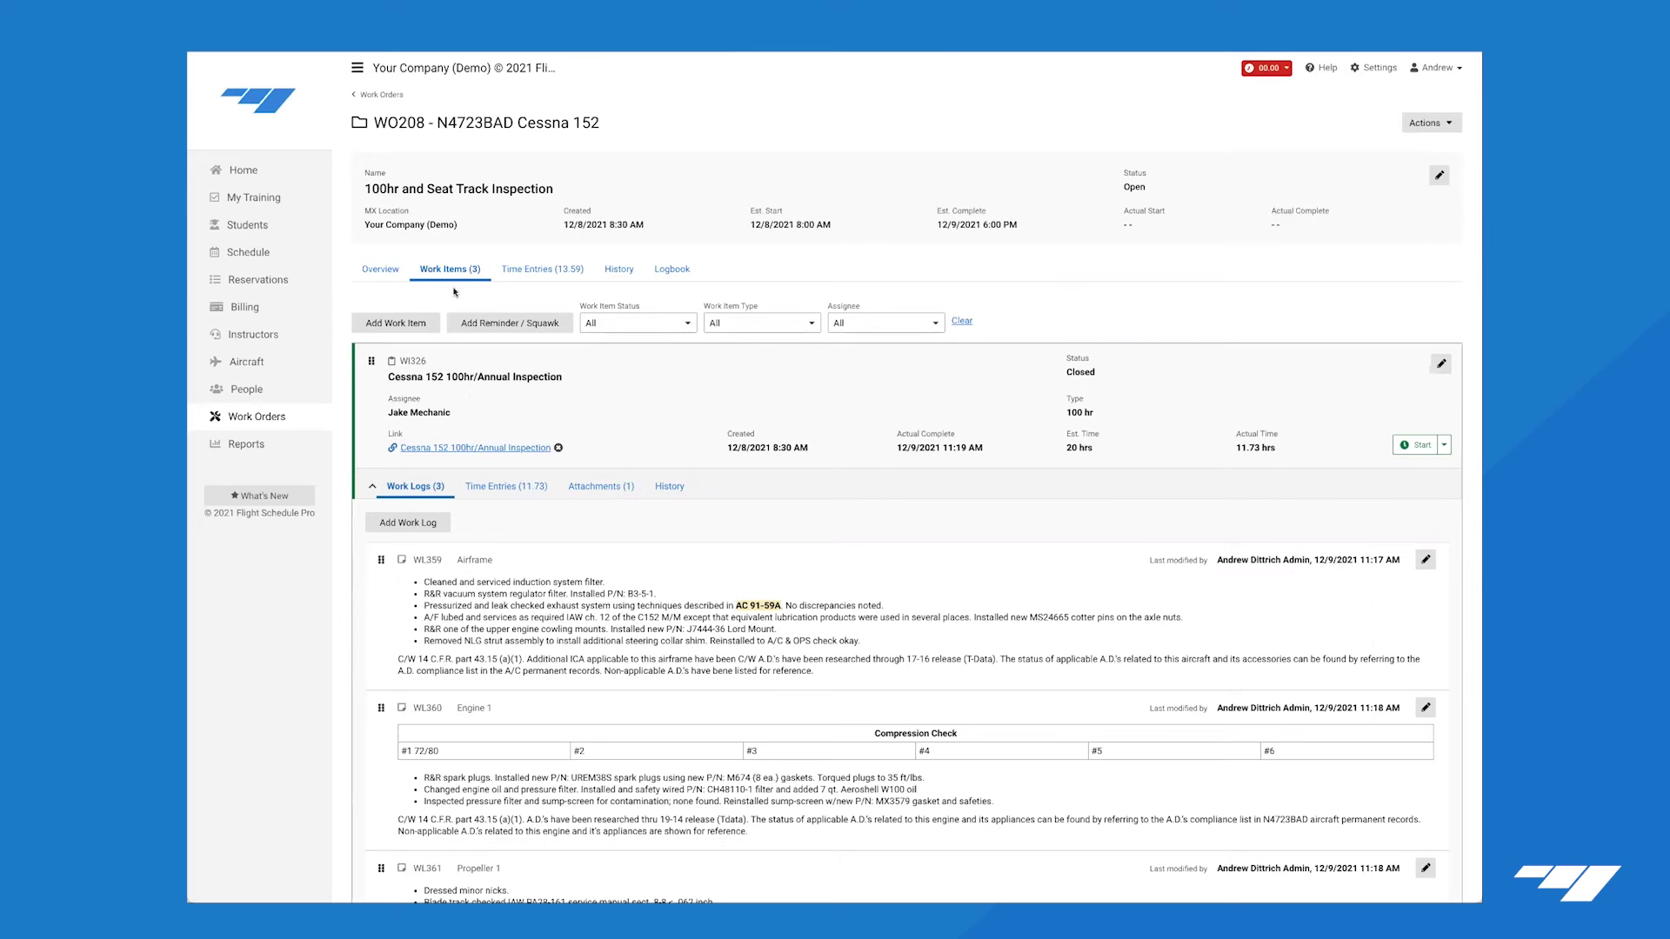
View the schedule and return to the work items of work order WO208.
left_click(254, 259)
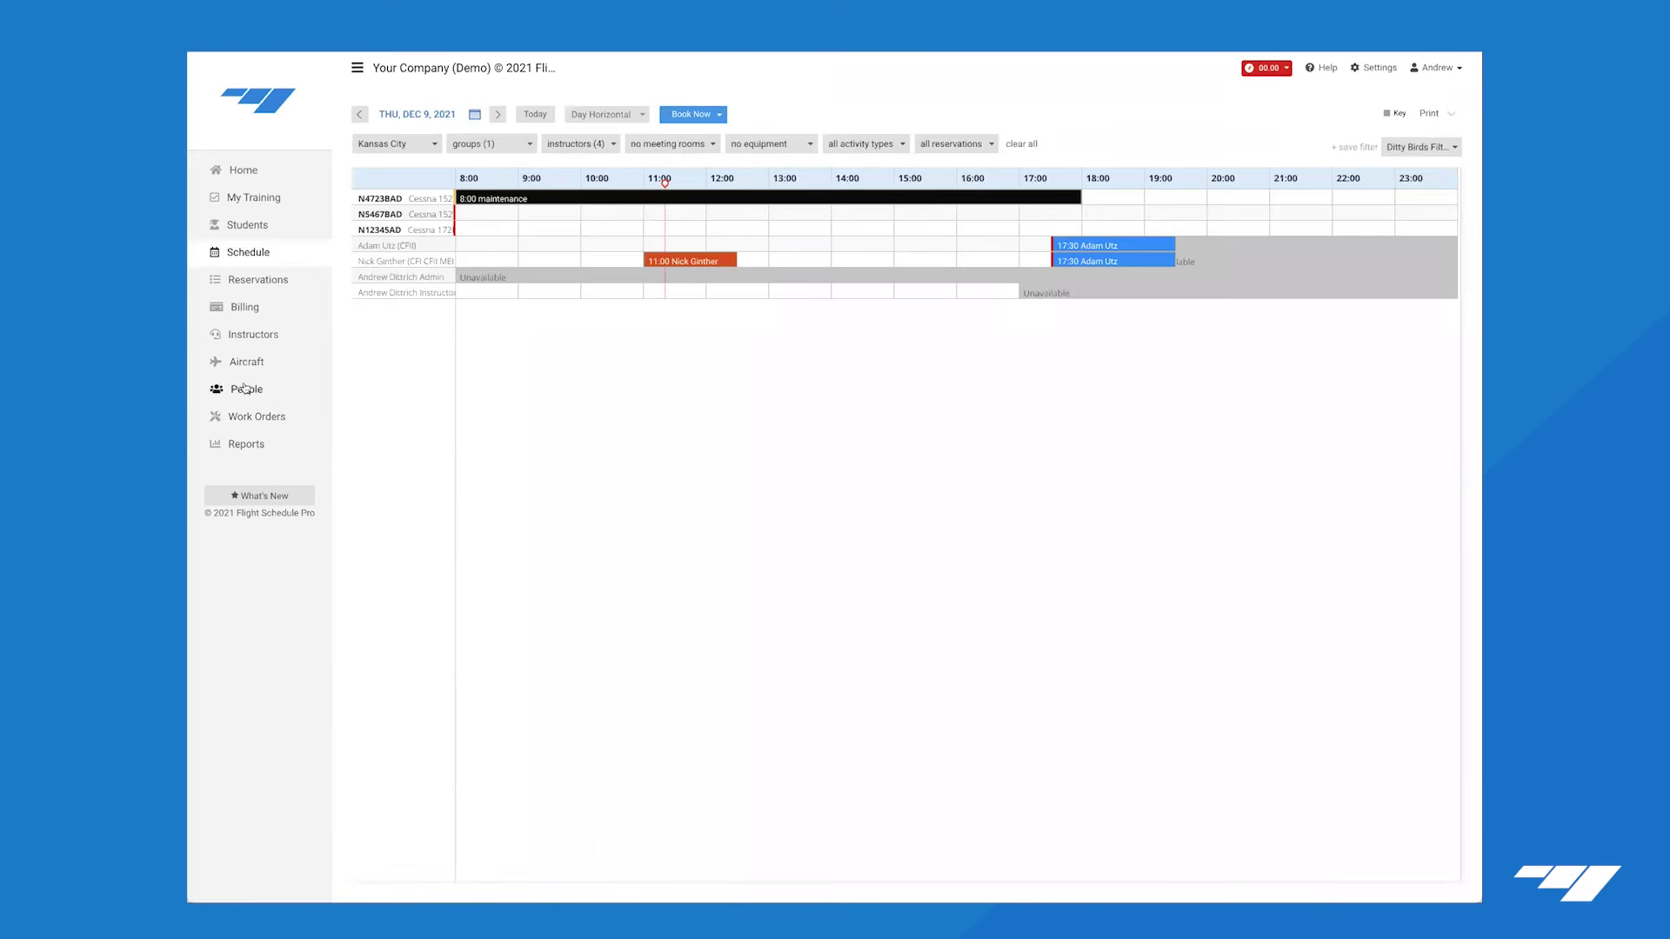
left_click(247, 418)
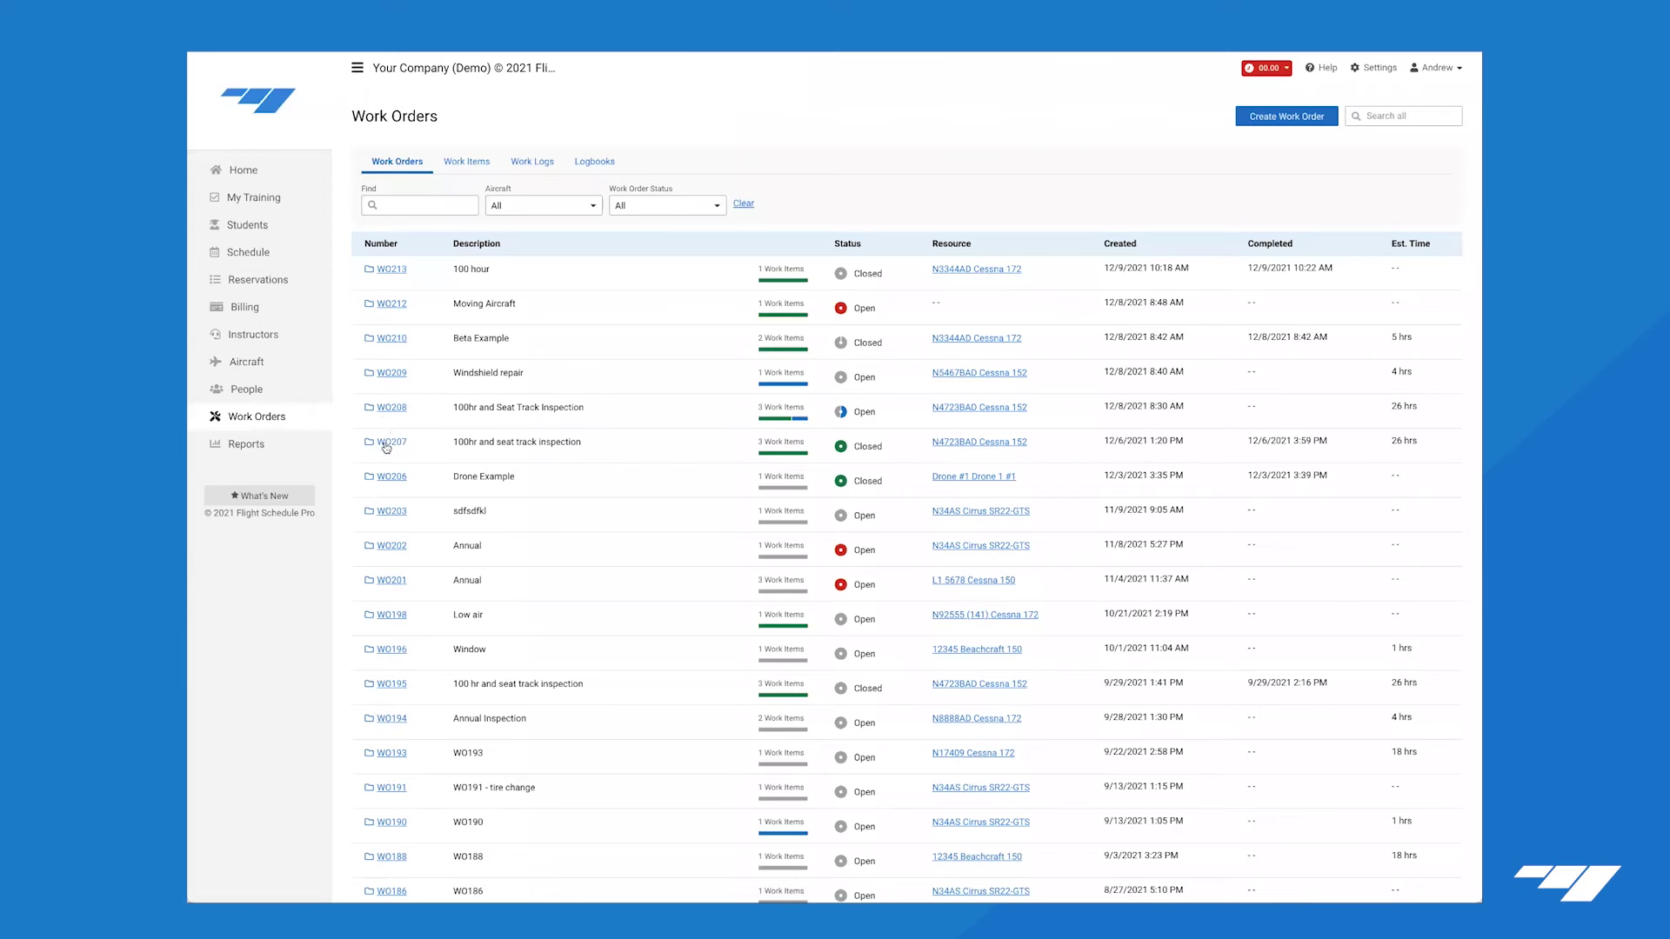
left_click(391, 410)
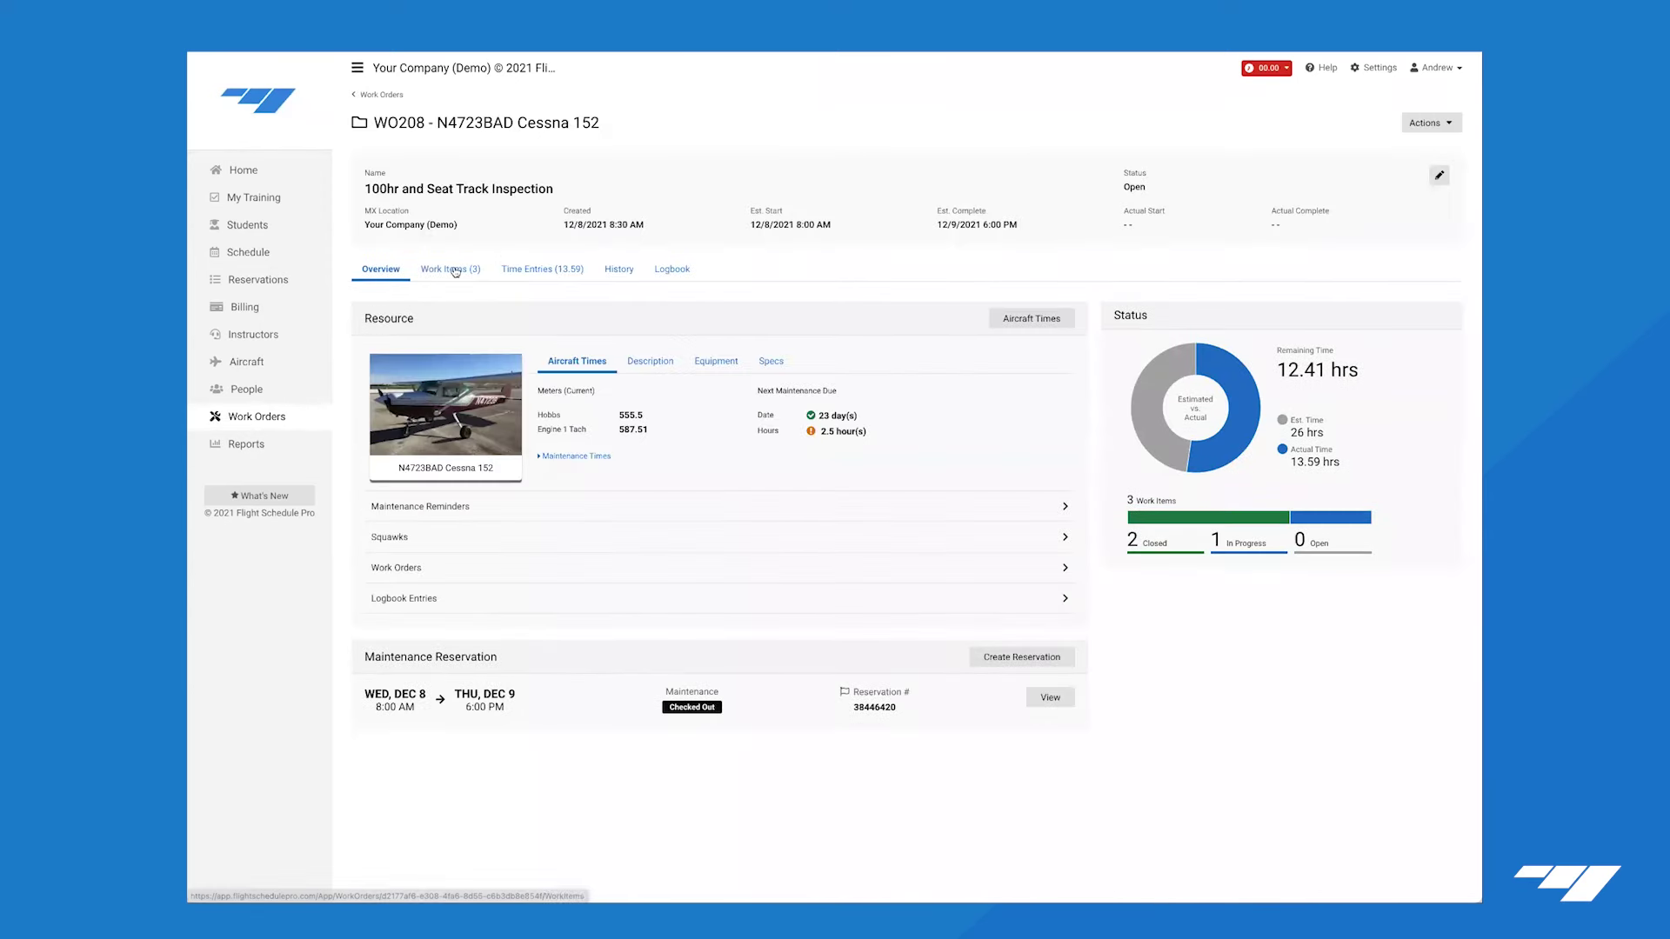
left_click(455, 272)
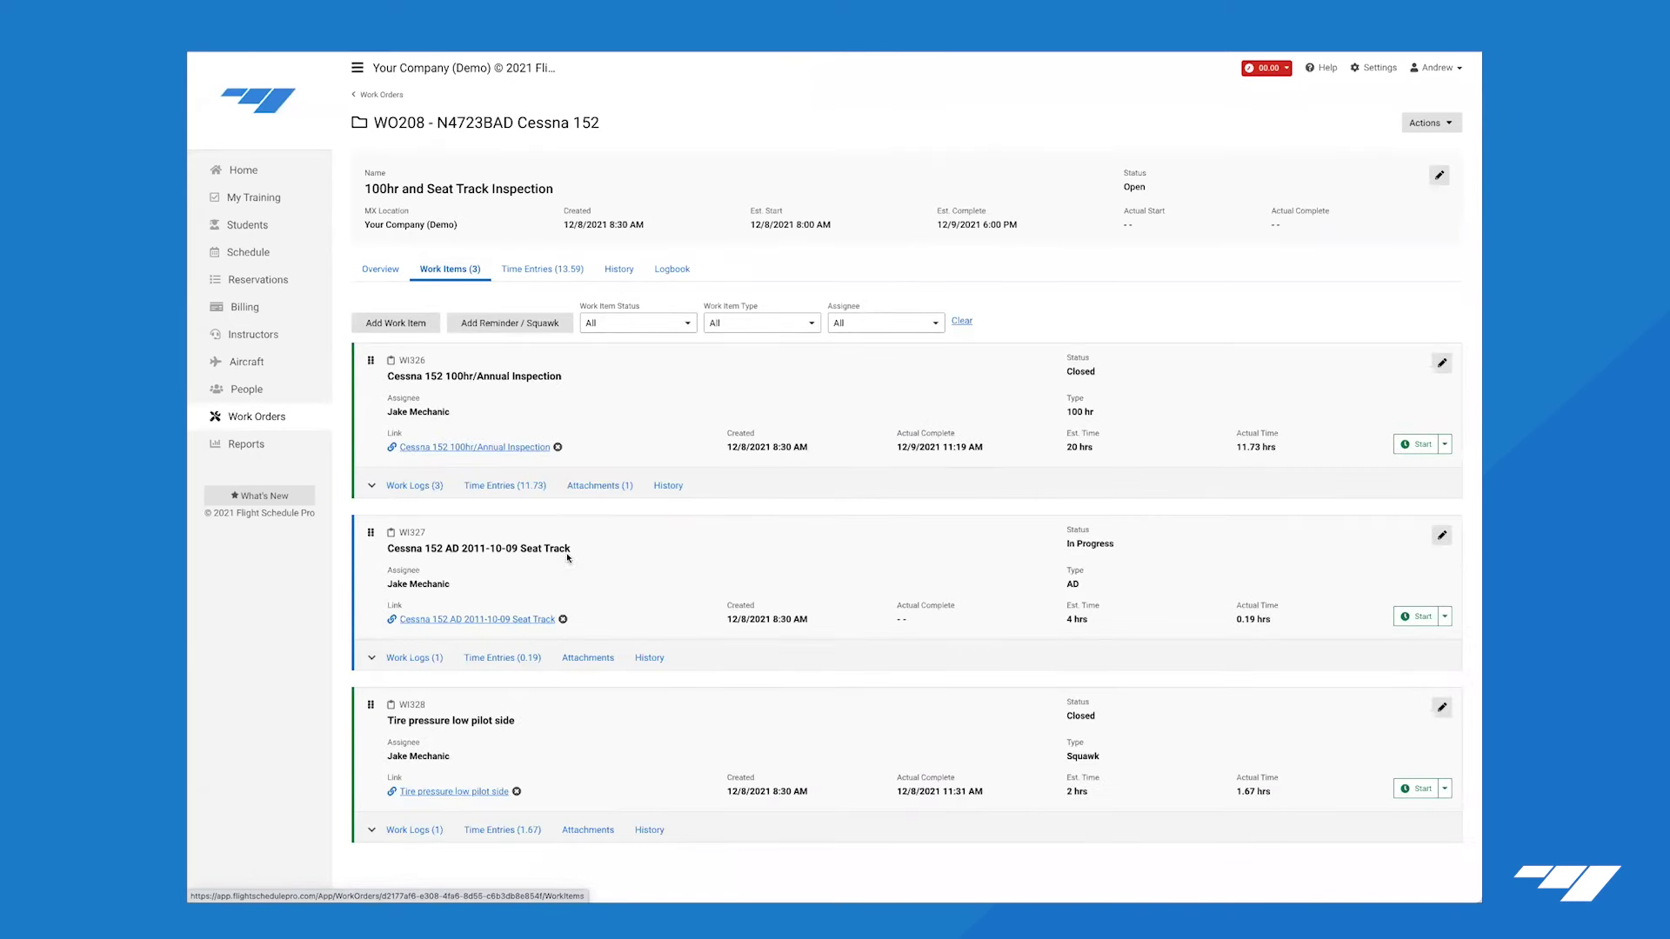
Start the labor timer on the Cessna 152 AD 2011-10-09 Seat Track work item and check the running timer's details.
left_click_drag(387, 550, 545, 558)
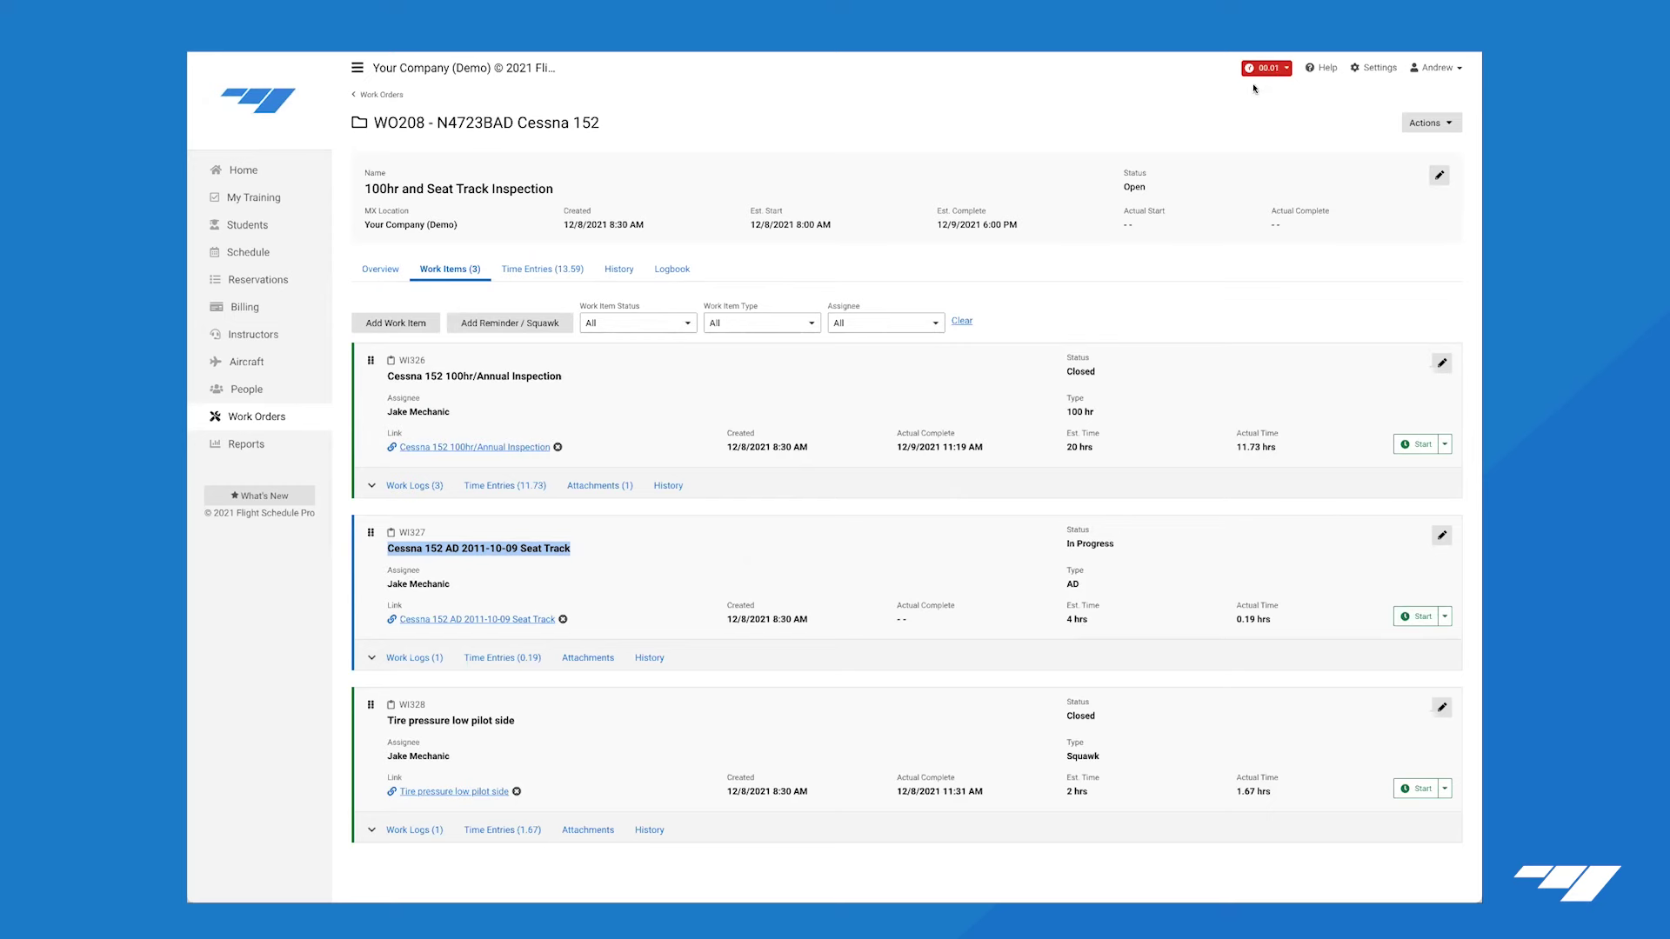
left_click(1400, 617)
left_click(1284, 70)
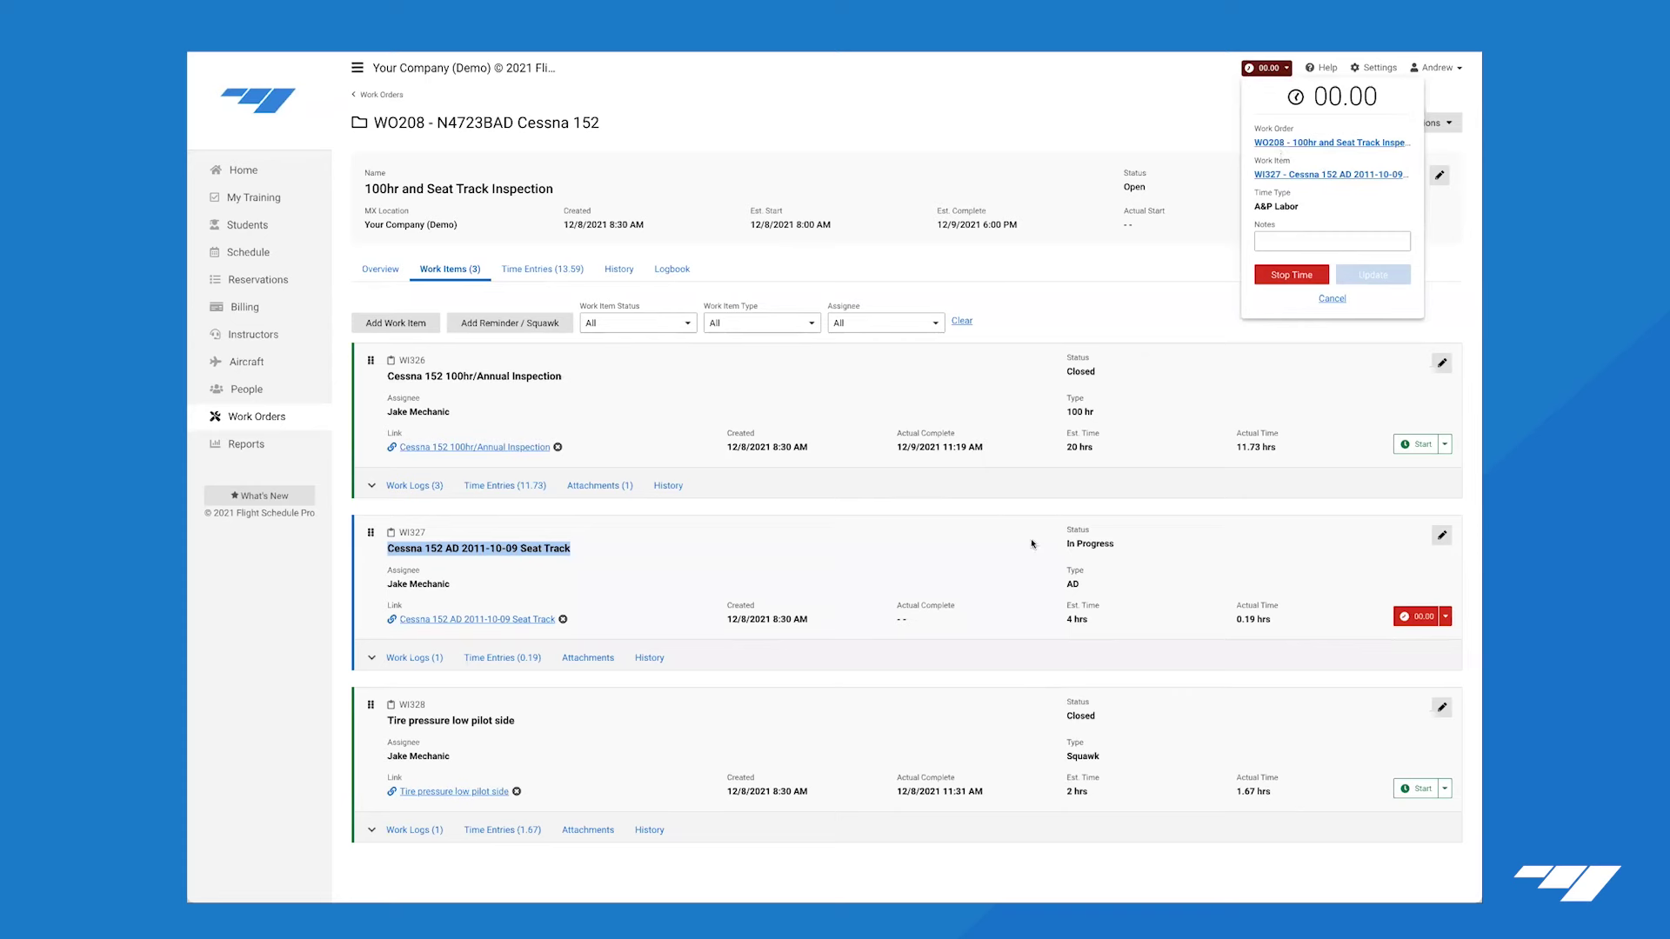
left_click(660, 585)
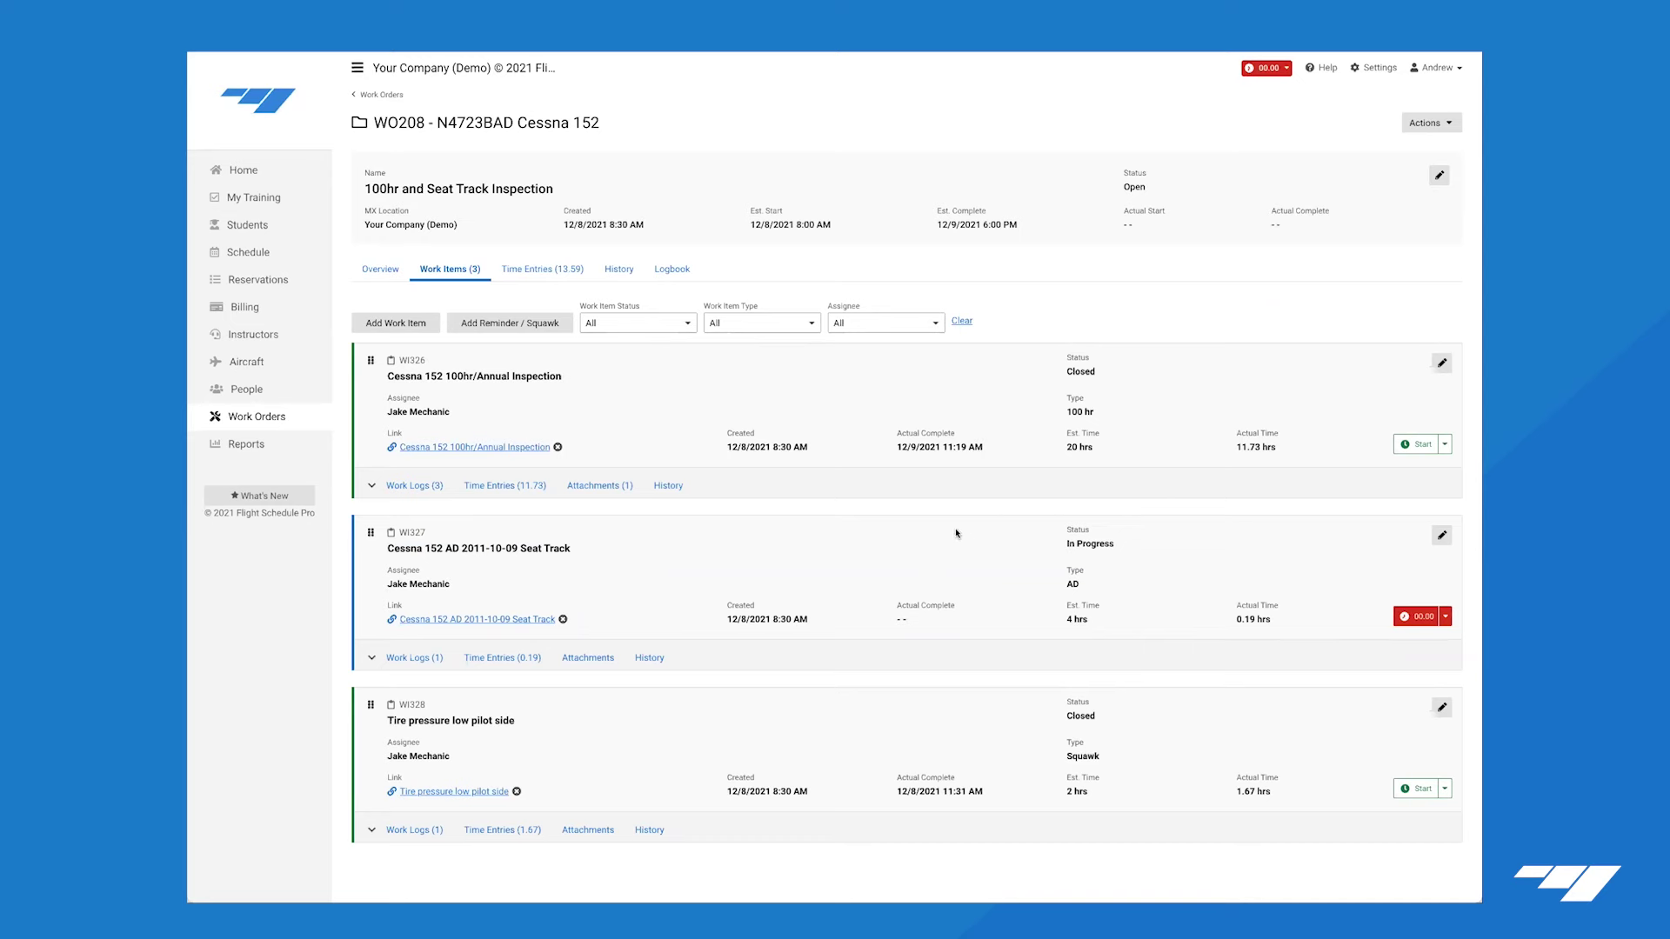
Append the pilot's I/B rail crack finding, roller washer replacement with P/N MC1714000-22, and "No other defects noted." to the Seat Track Airframe log, and save.
left_click(415, 659)
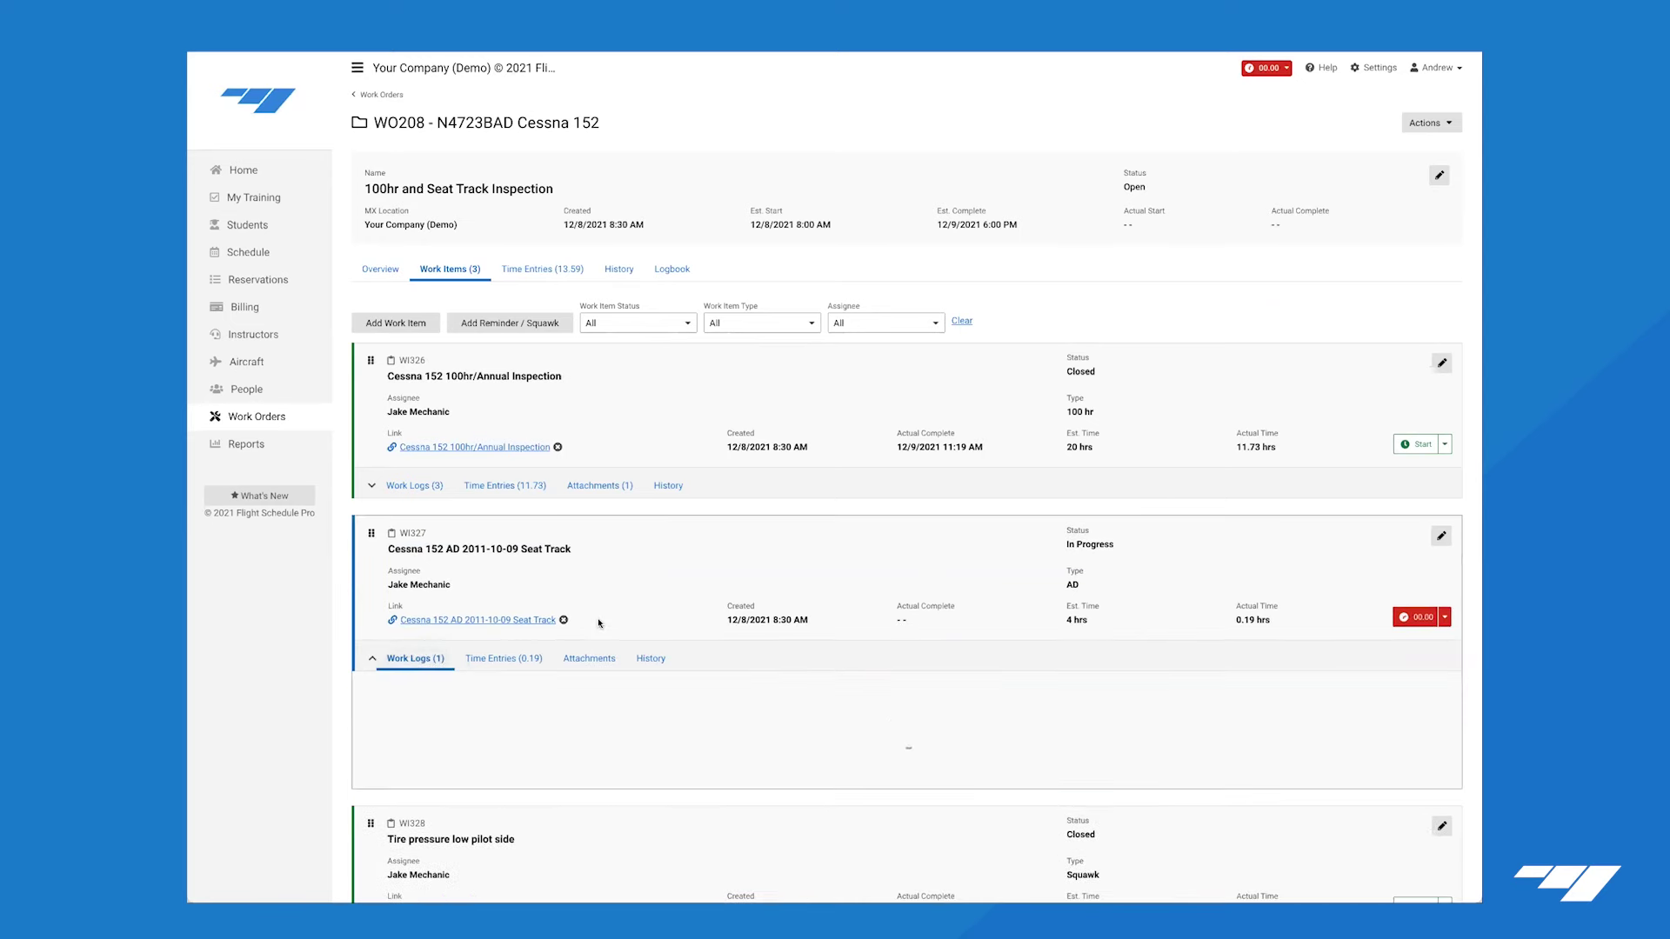
left_click(1426, 732)
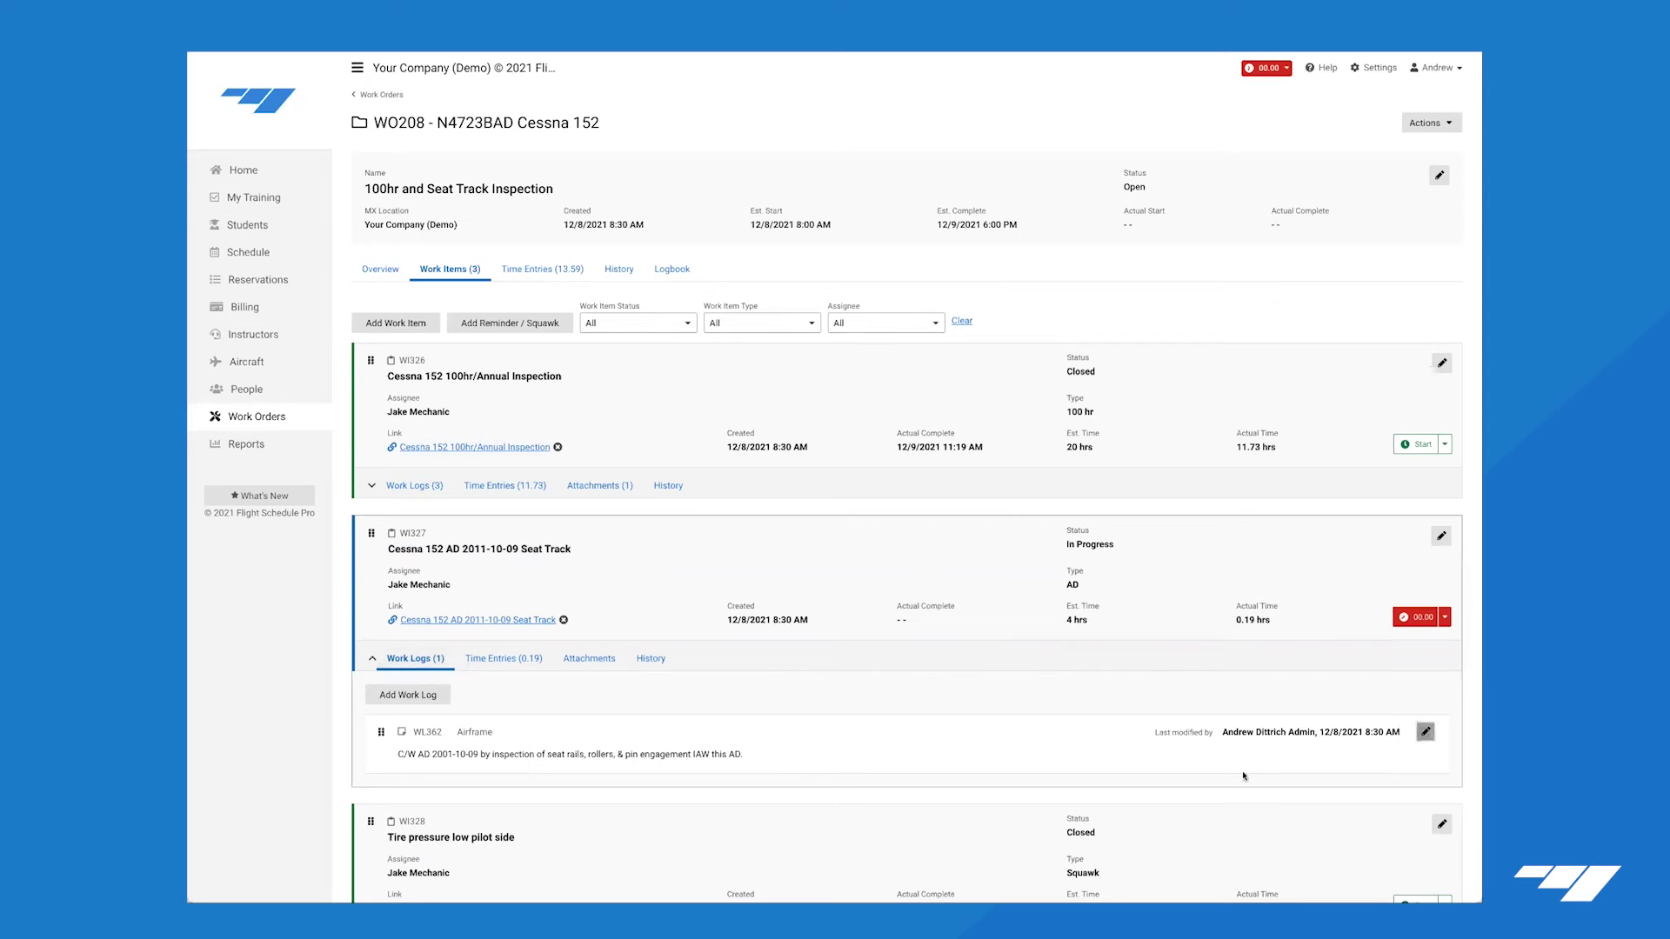
type("Found 1 each crack on pilots I/B rail. Found to be within limits. Replaced right rear roller washers on pilot seat and co-pilot seat W/New (4 each) P/N MC1714000-22. No other defects noted.")
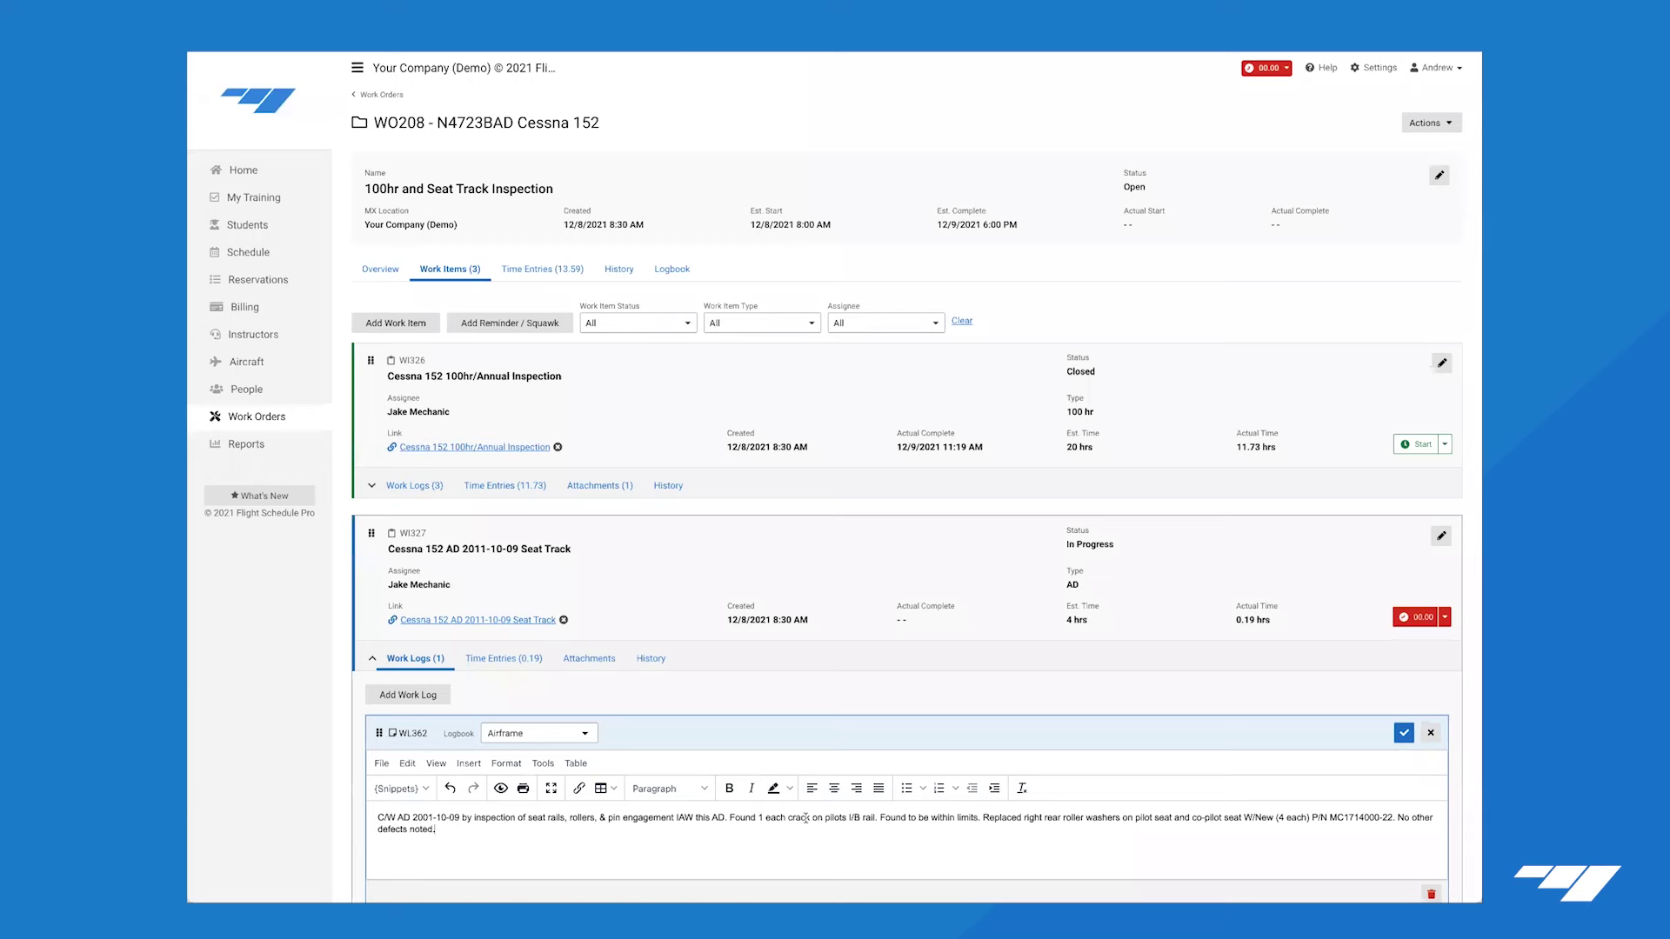
left_click(1404, 732)
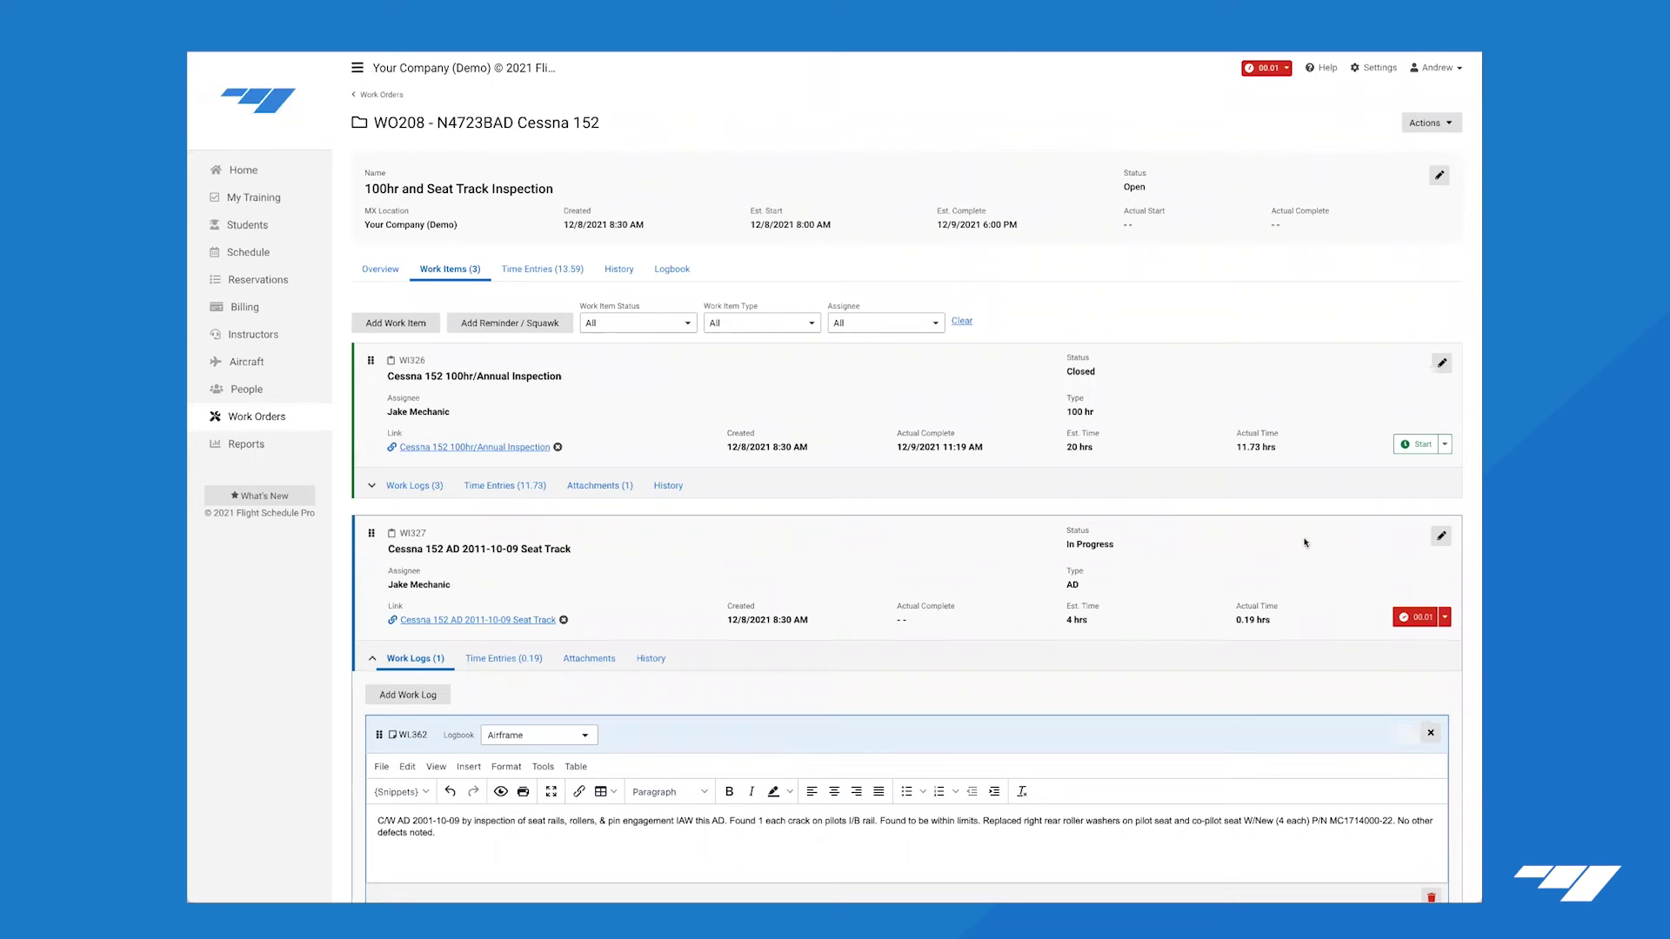
Stop the Seat Track item's timer and save the item as Closed with actual completion 12/9/2021 11:21 AM.
left_click(1421, 616)
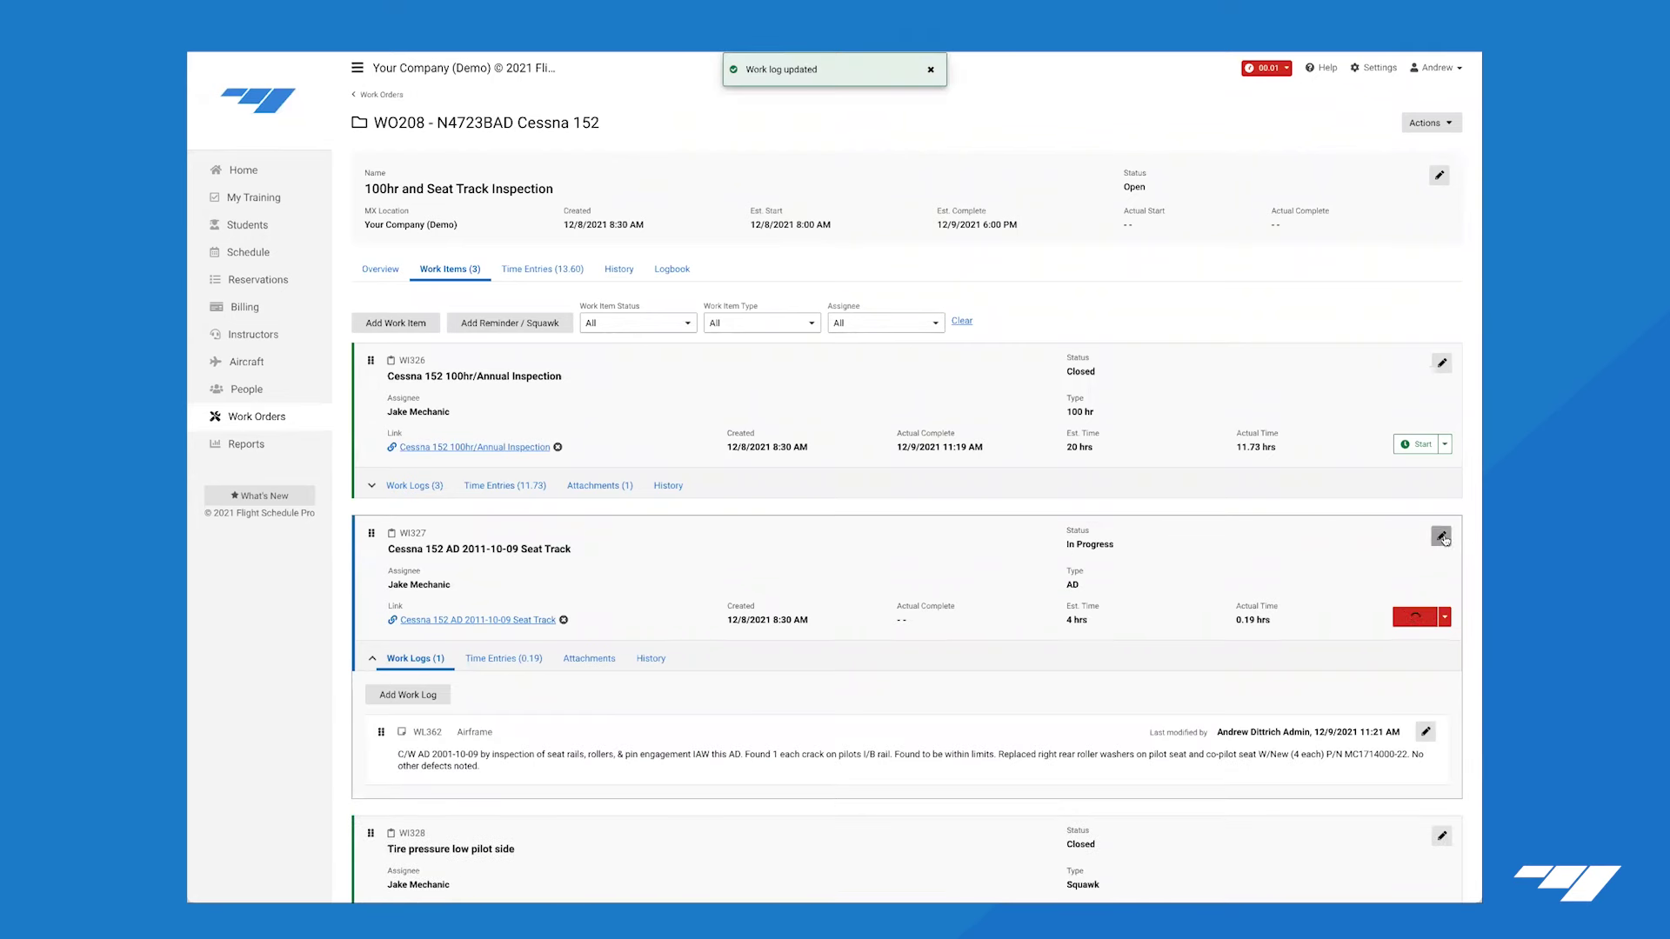
left_click(1442, 537)
left_click(1270, 552)
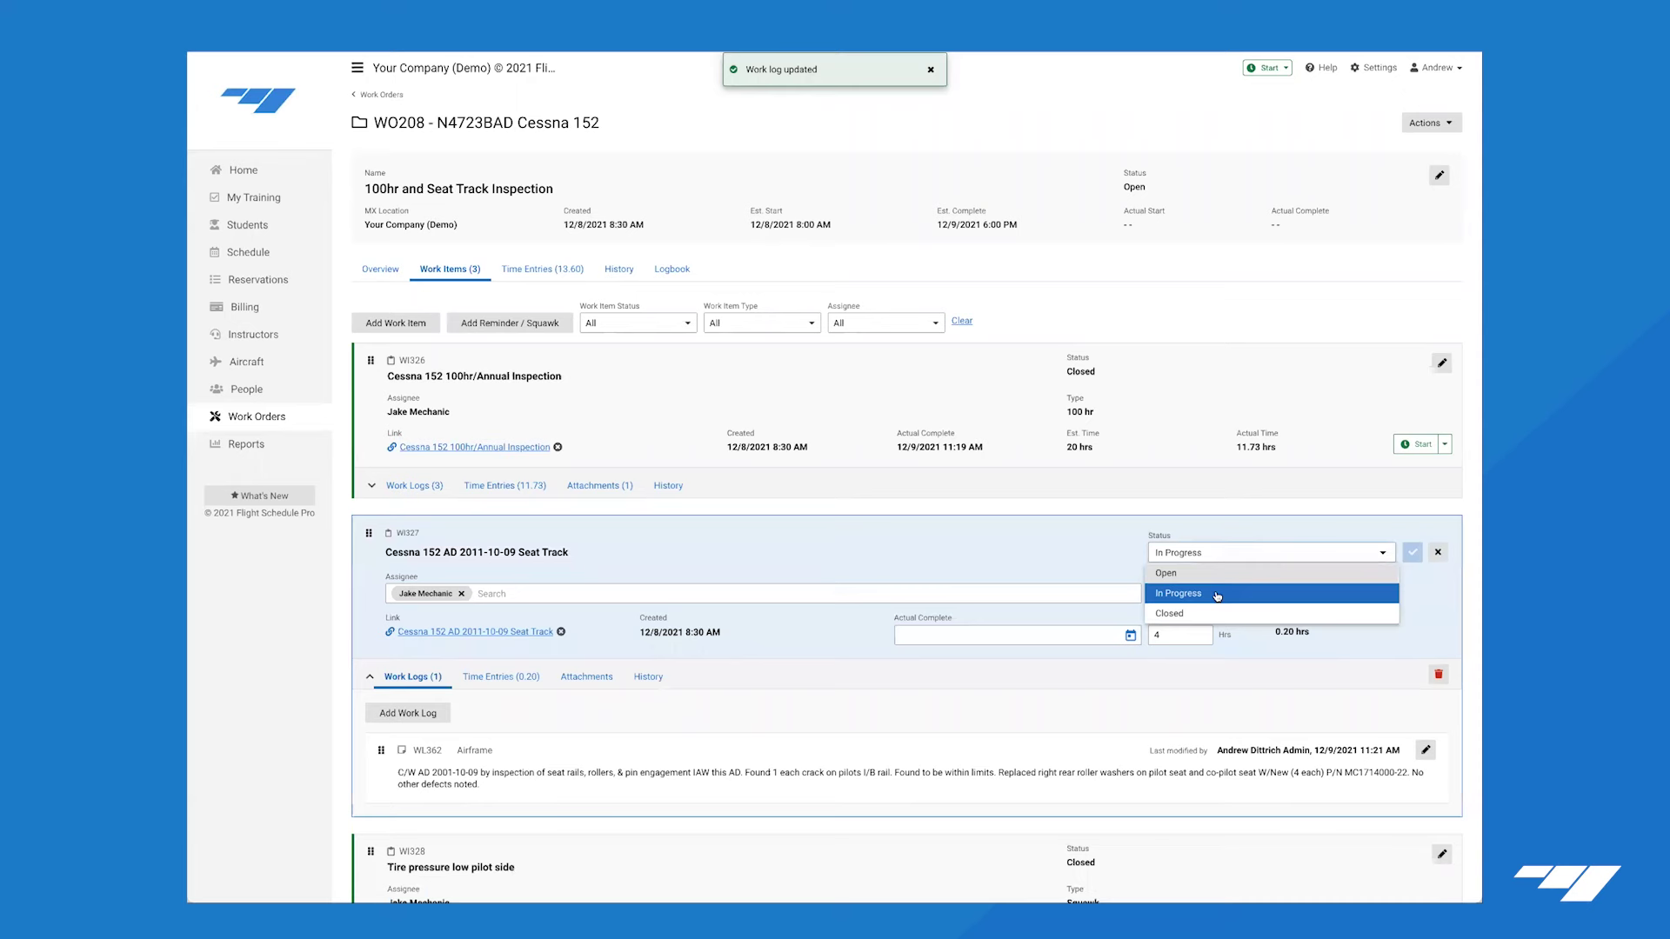
left_click(1170, 613)
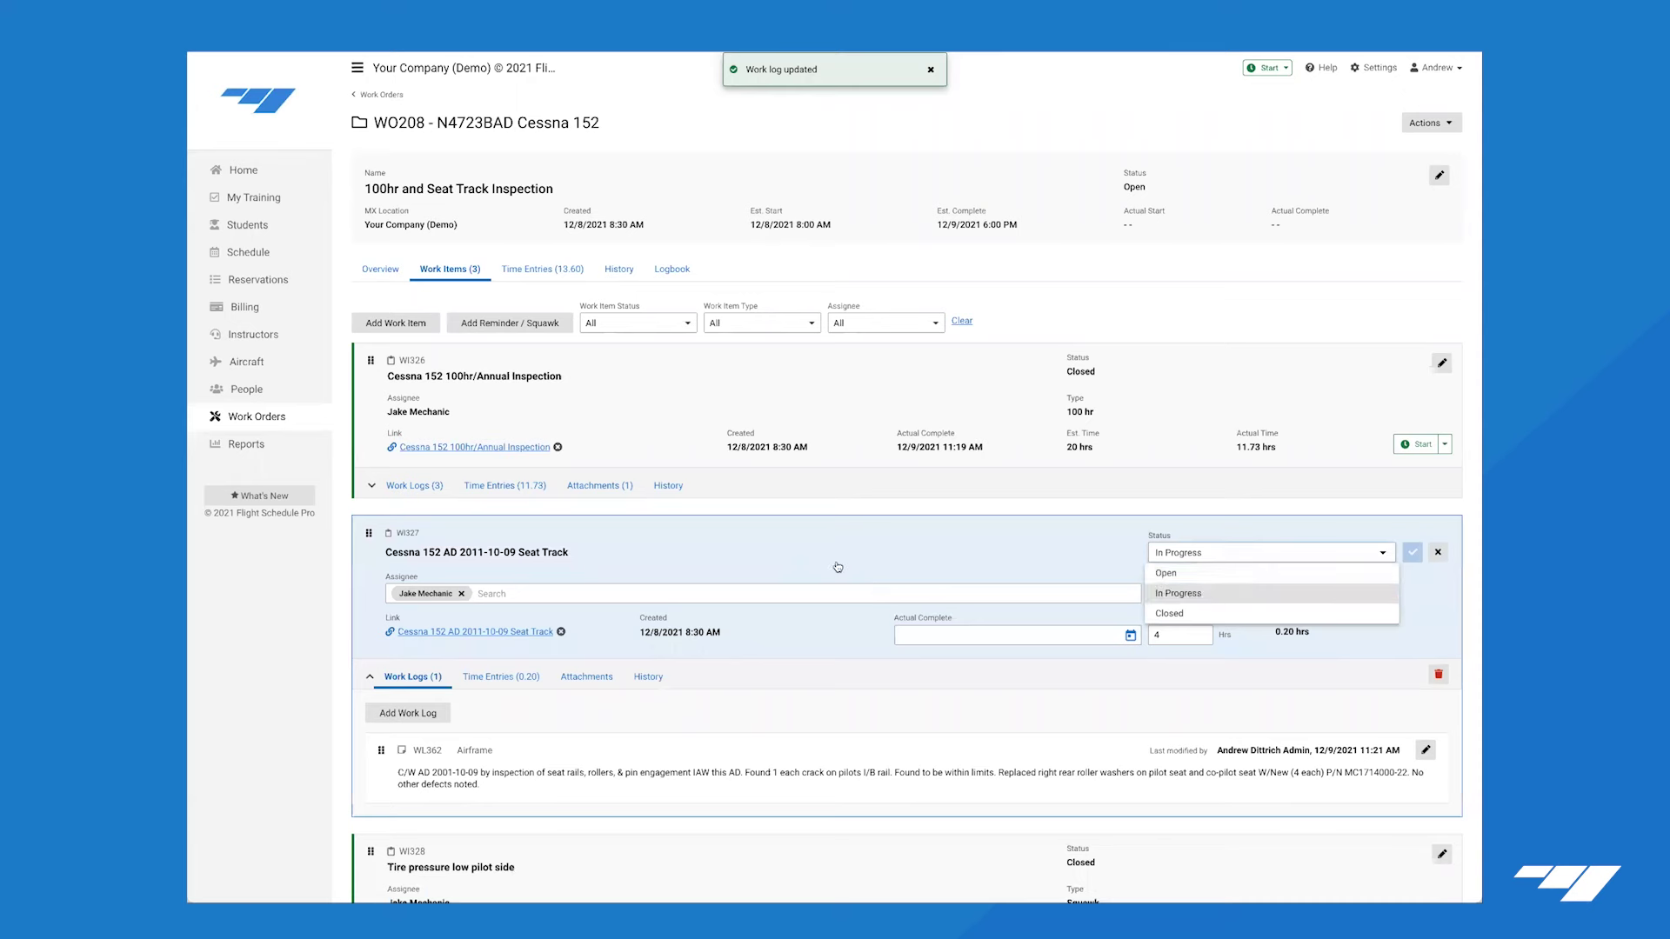
left_click(769, 568)
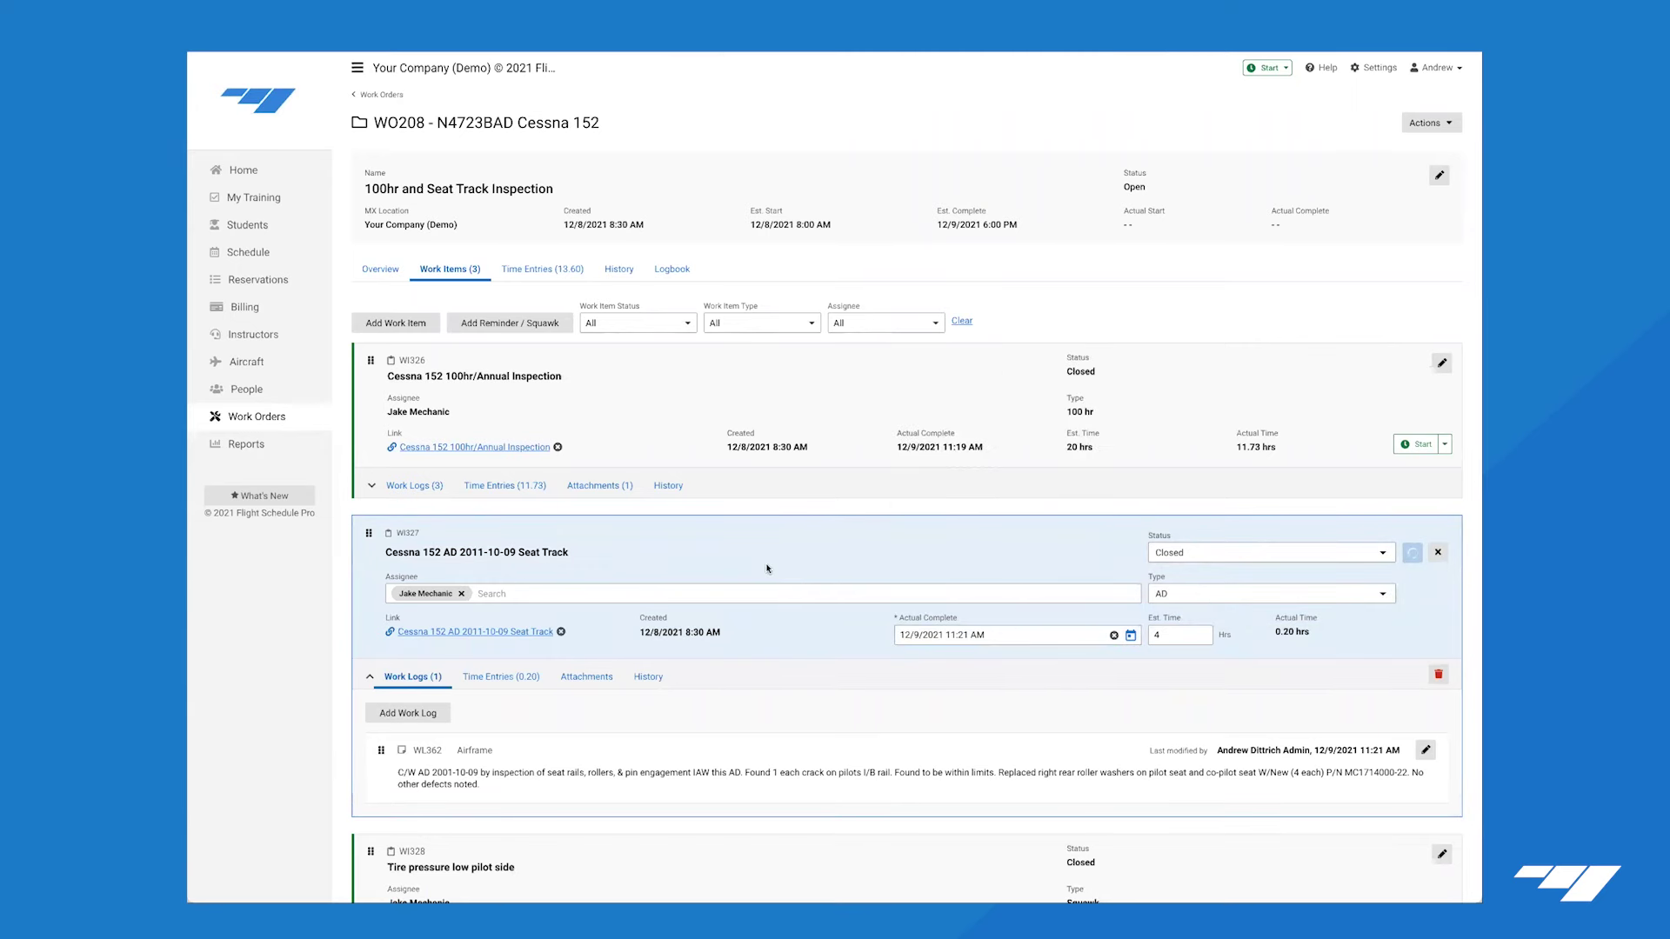
Start generating logbook entries for WO208, keeping only the Engine1 work log selected, with the Engine 1 - 100hr logbook format.
scroll(769, 568, "down", 1)
scroll(487, 198, "up", 1)
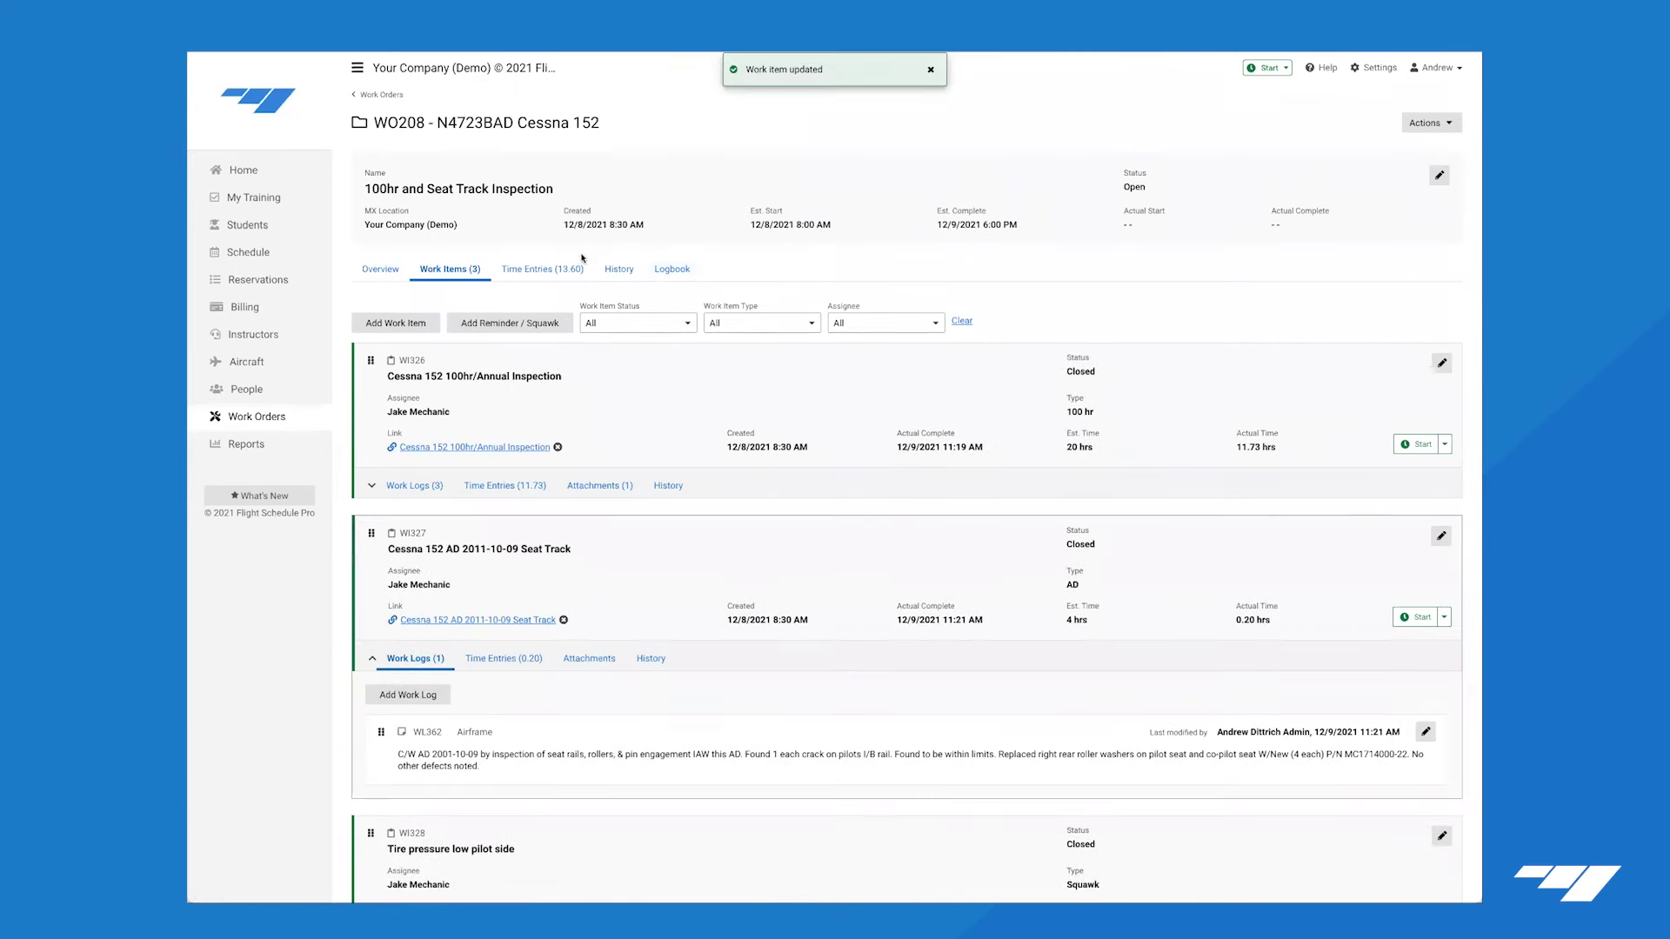
left_click(675, 271)
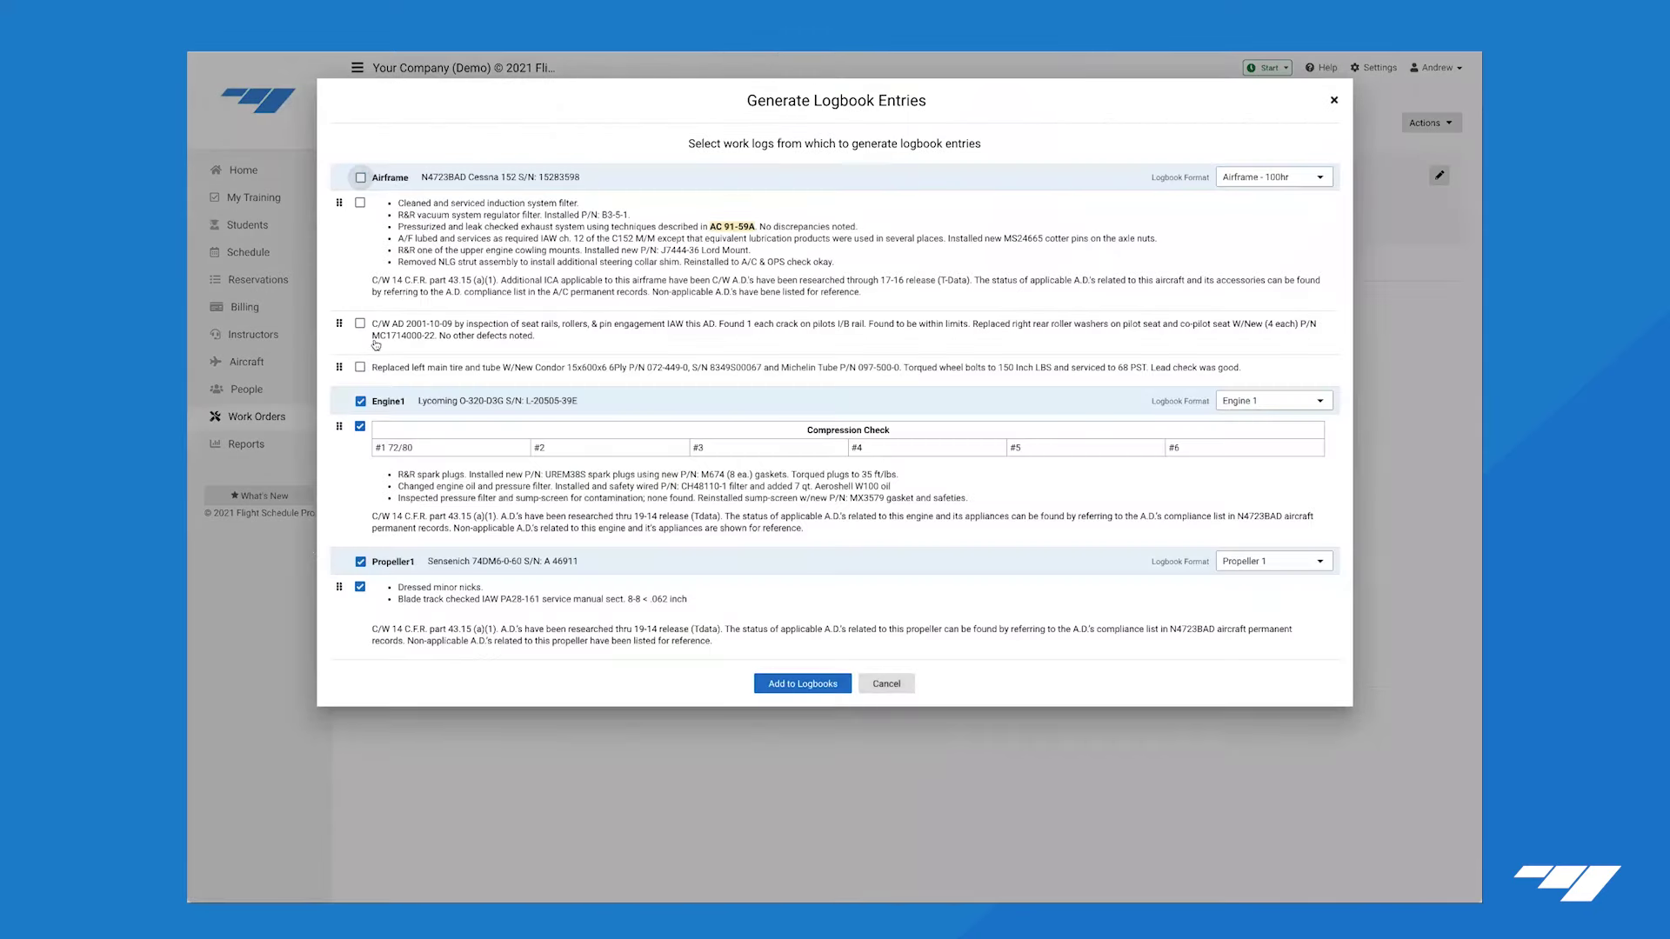
left_click(361, 563)
left_click(1281, 405)
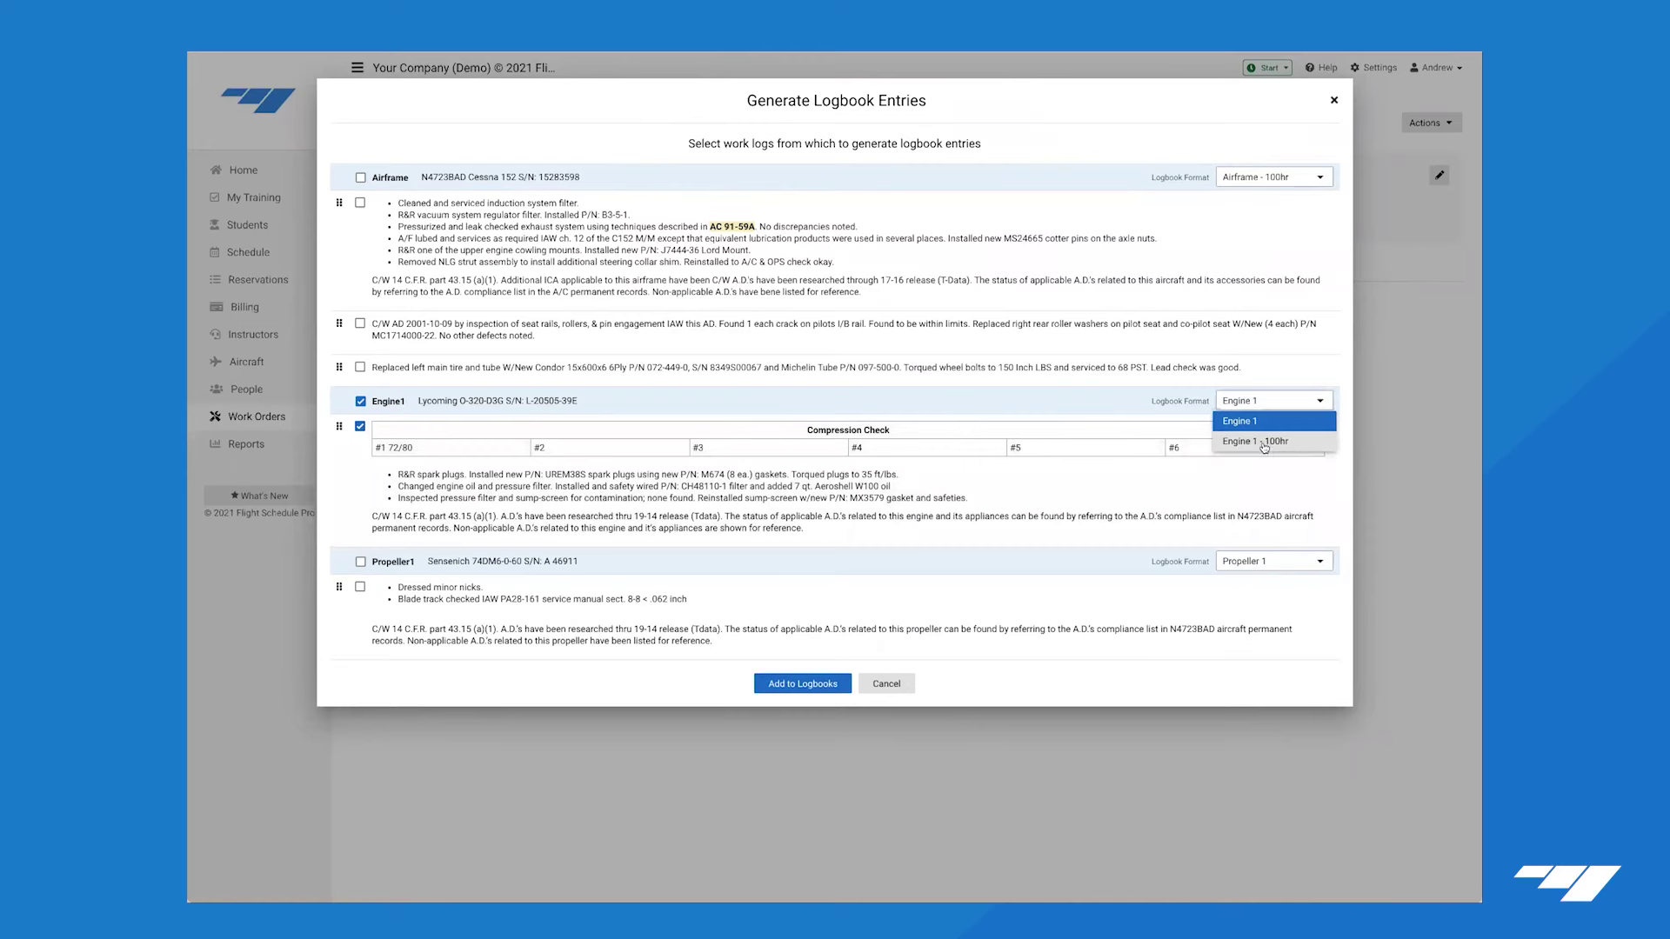
left_click(1264, 443)
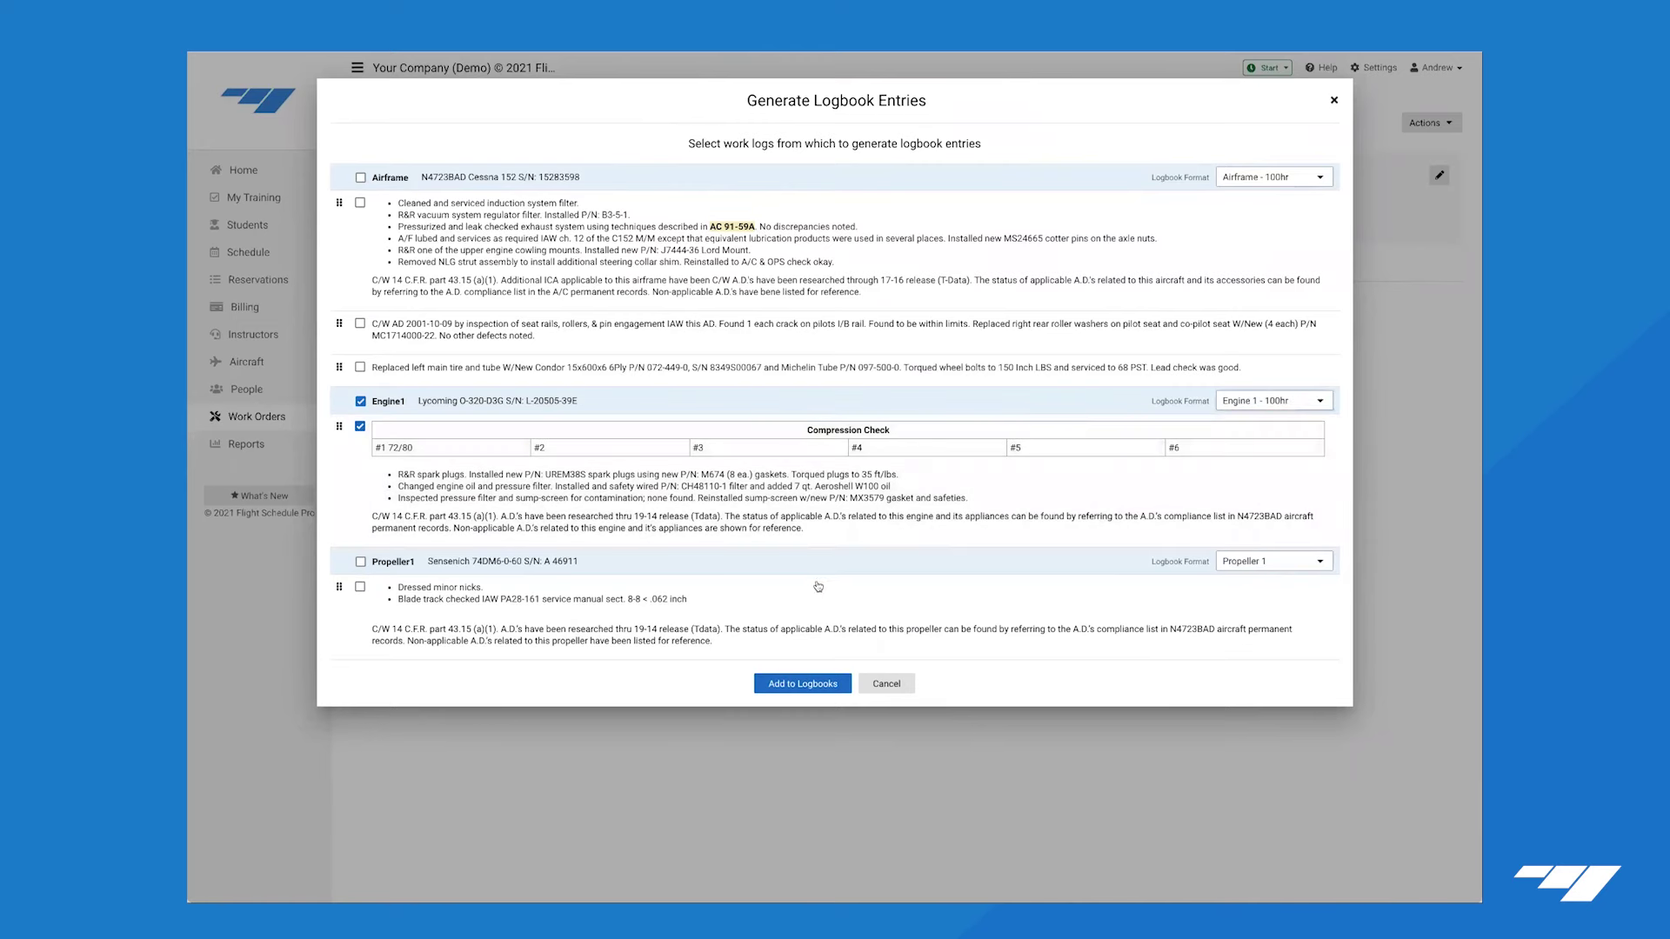
Add the selected Engine1 log to the logbooks and check the draft's company details, registration, engine serial number and airworthiness certification statement.
left_click(792, 684)
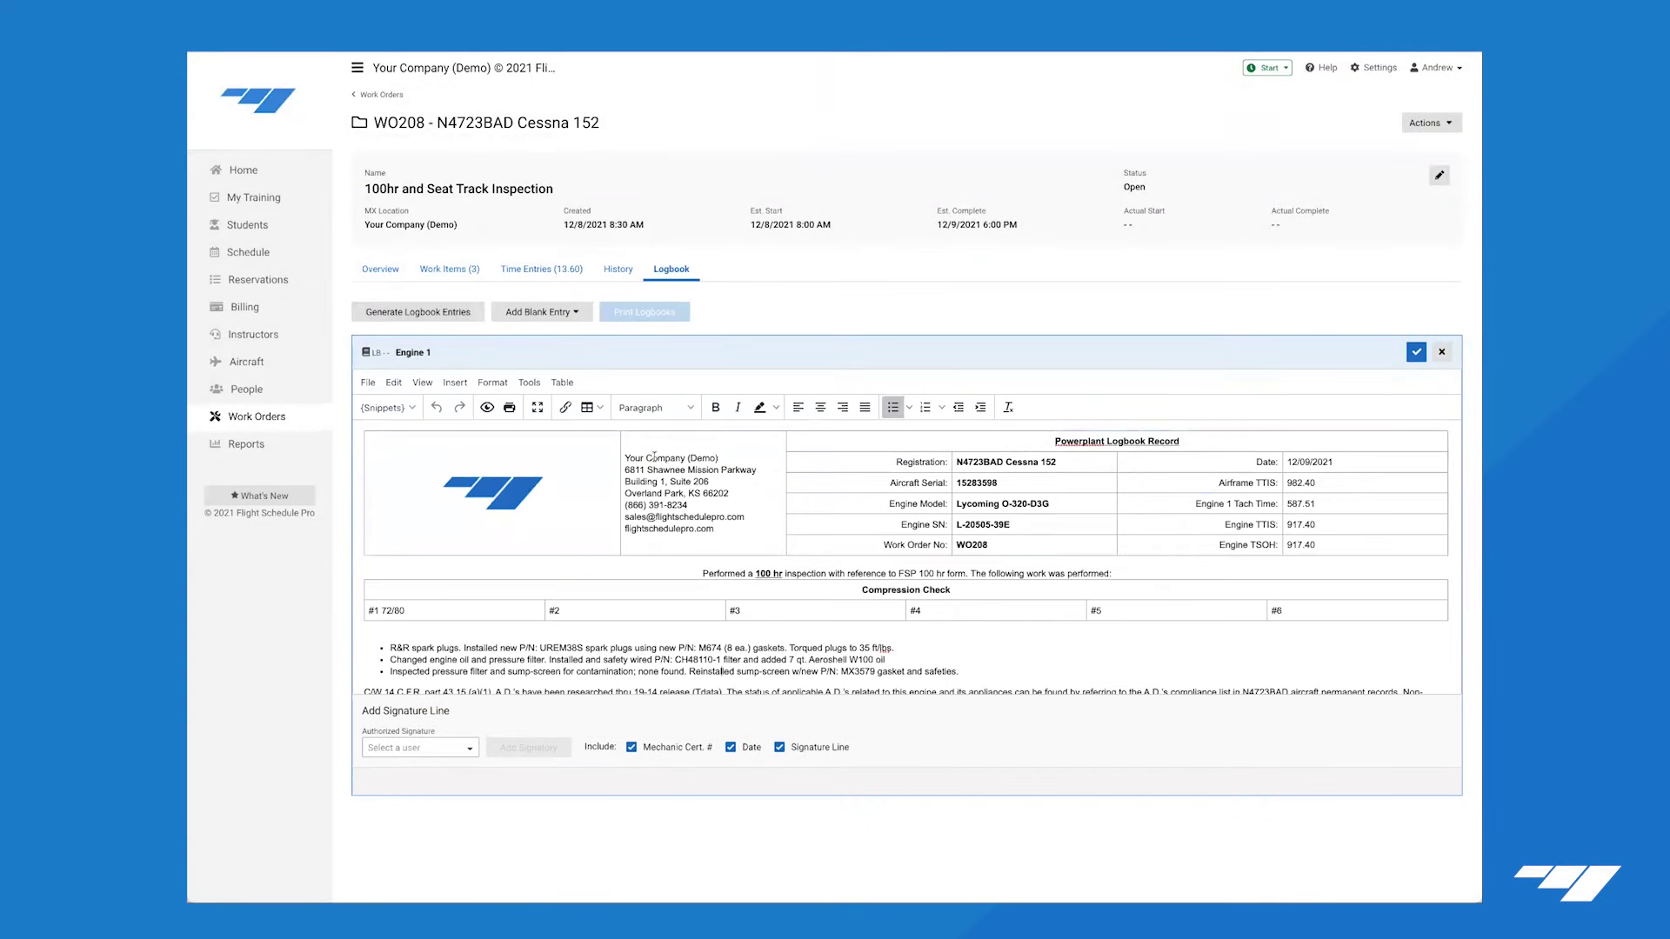
mouse_move(627, 457)
left_mouse_down()
mouse_move(735, 494)
mouse_move(729, 530)
mouse_move(627, 516)
mouse_move(624, 454)
left_mouse_up()
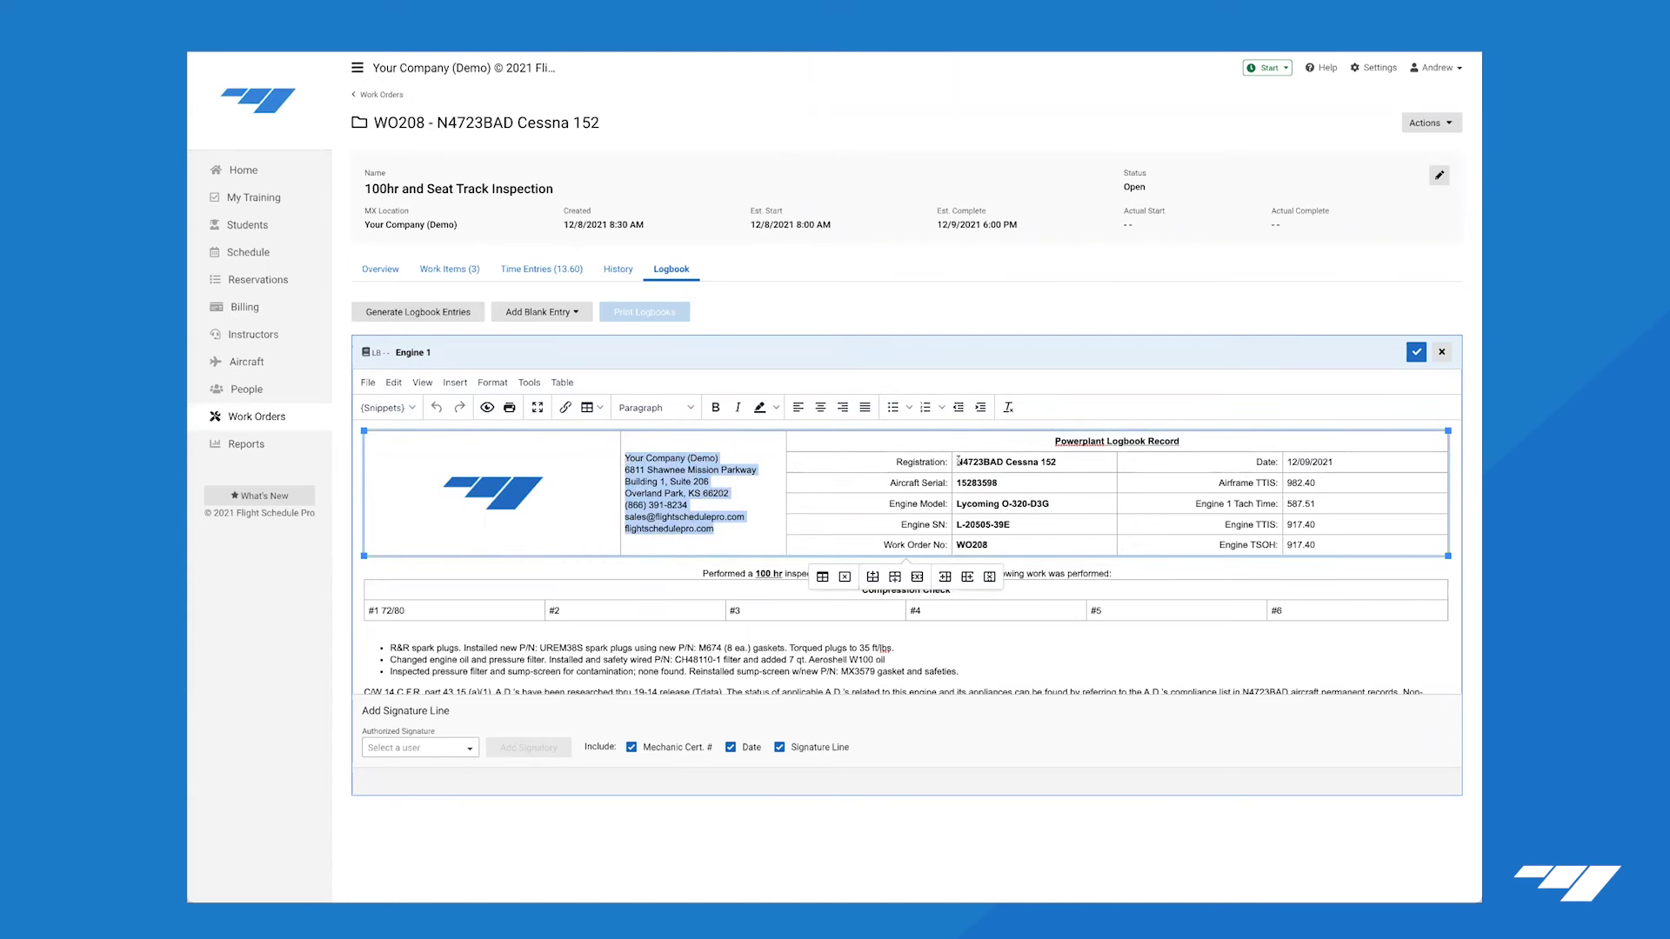
left_click_drag(957, 461, 1055, 461)
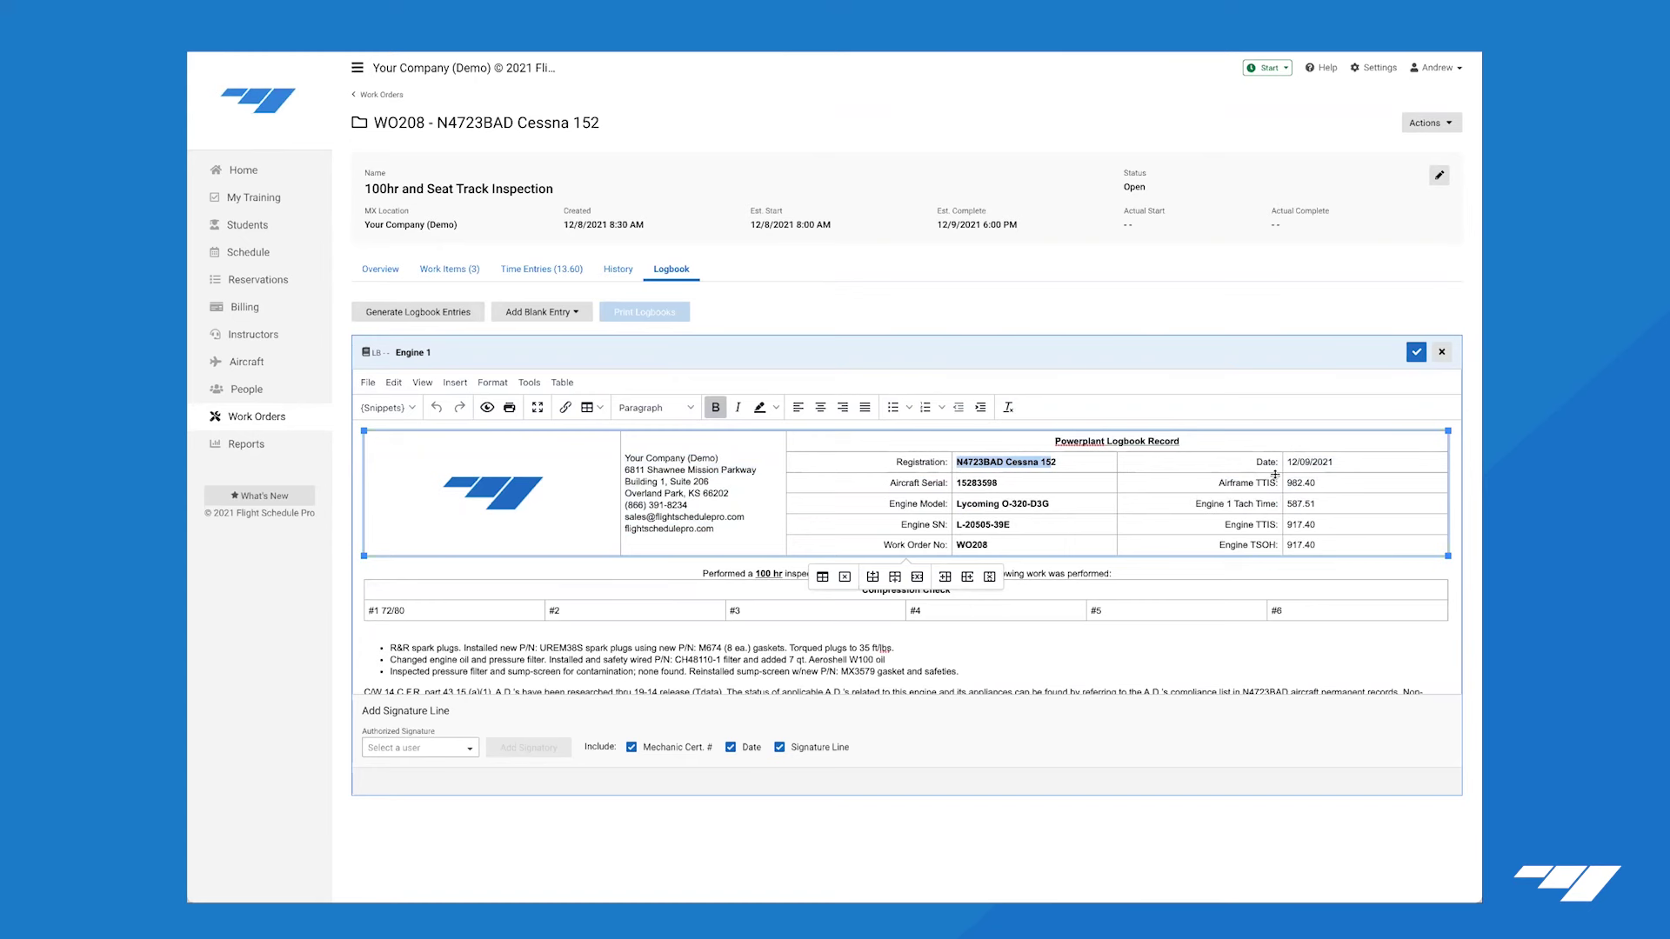
triple_click(985, 525)
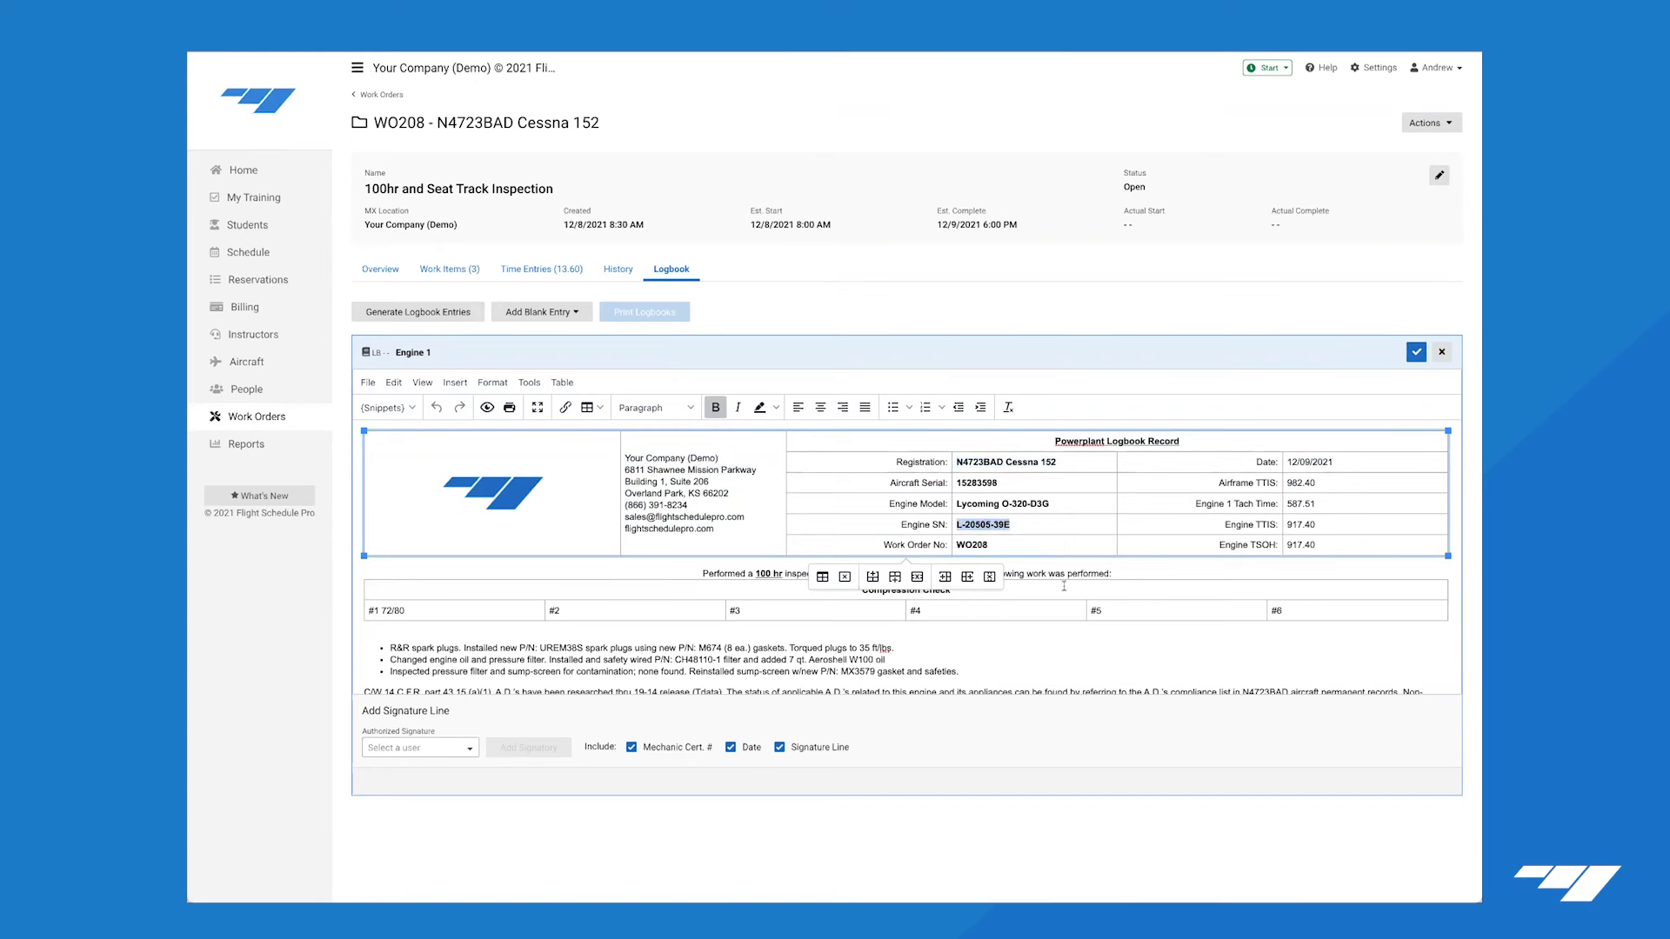
scroll(399, 670, "down", 1)
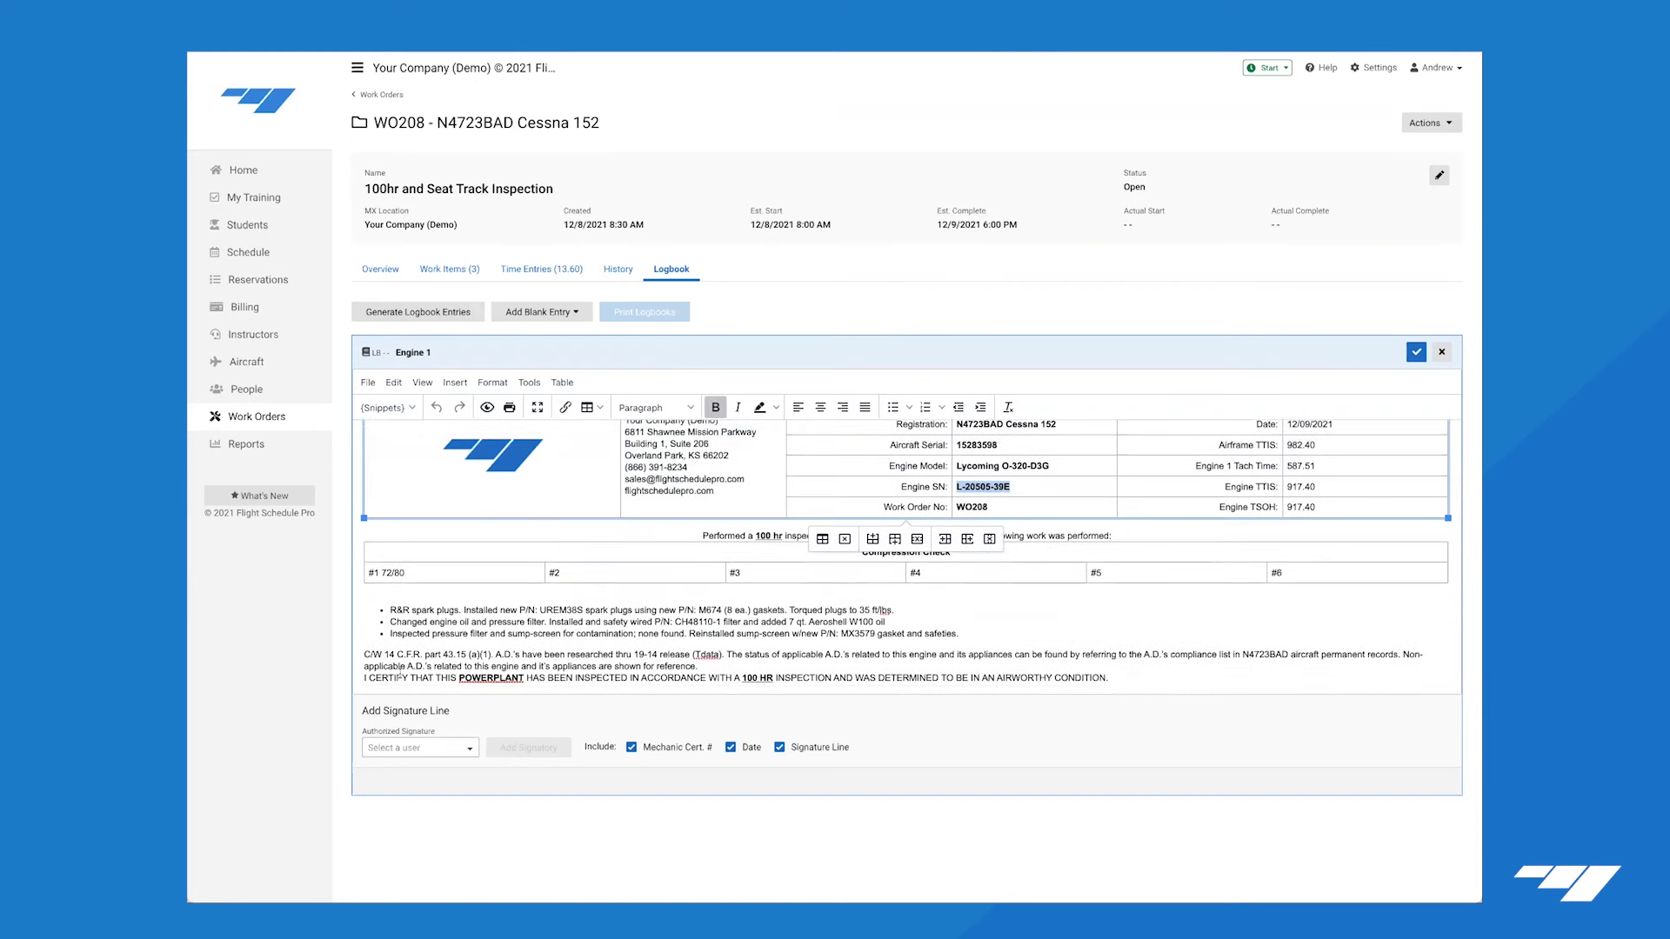
left_click_drag(363, 678, 1134, 681)
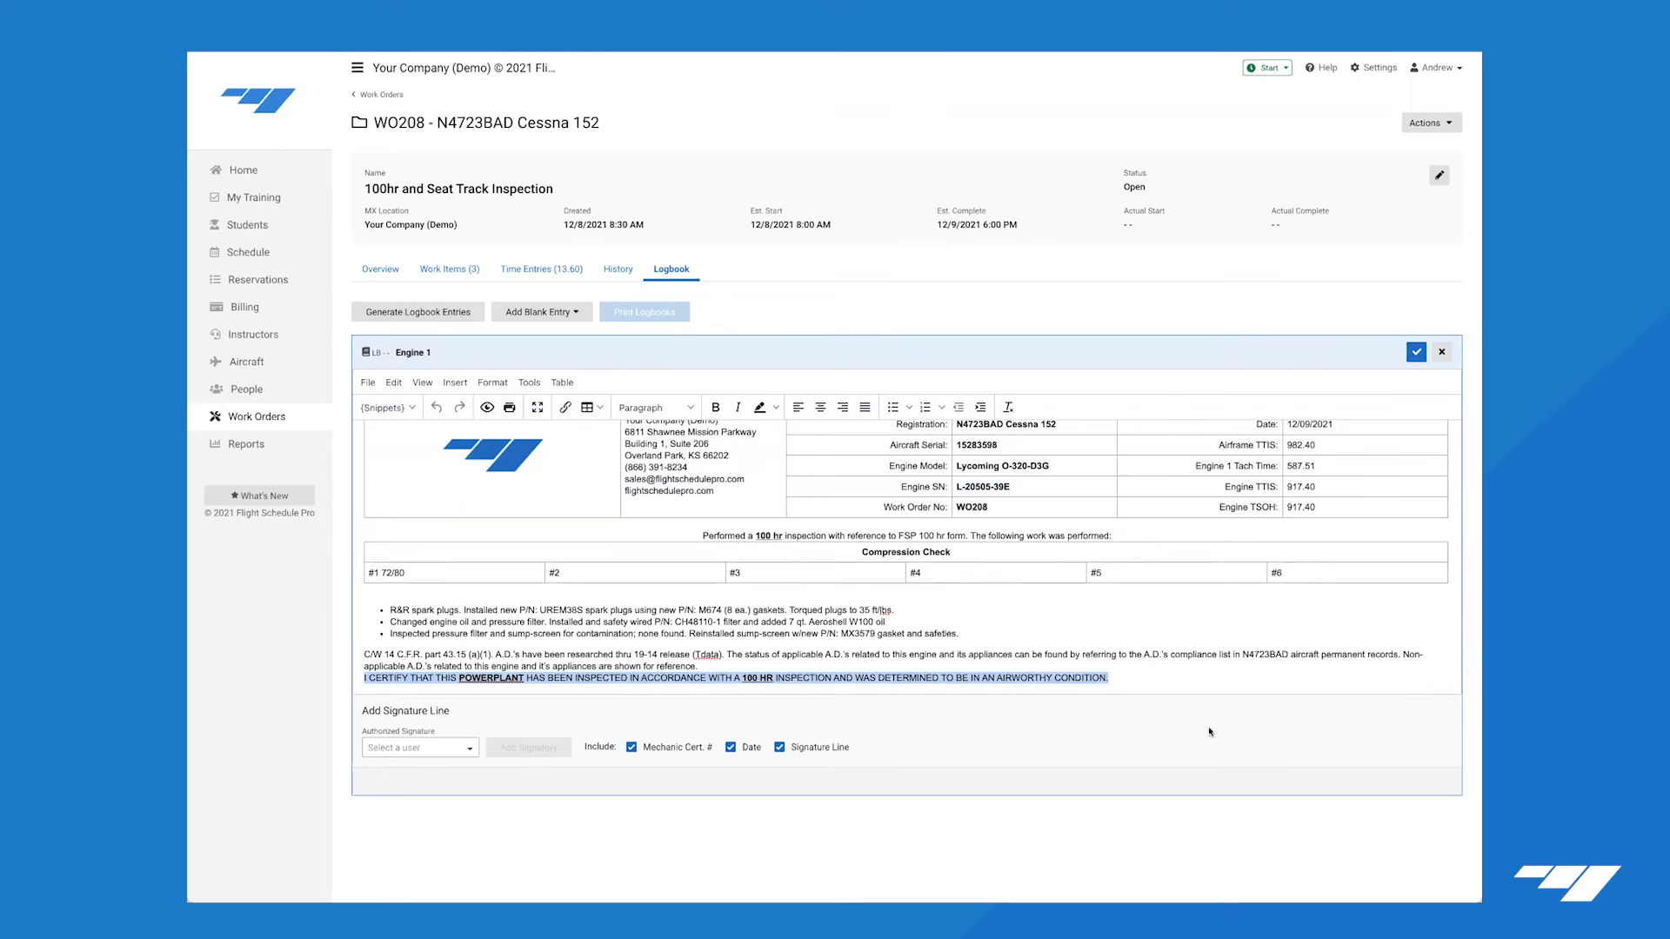
Add the administrator's signature line with mechanic certificate number, date and signature line to the Engine 1 entry, and save the entry.
left_click(427, 748)
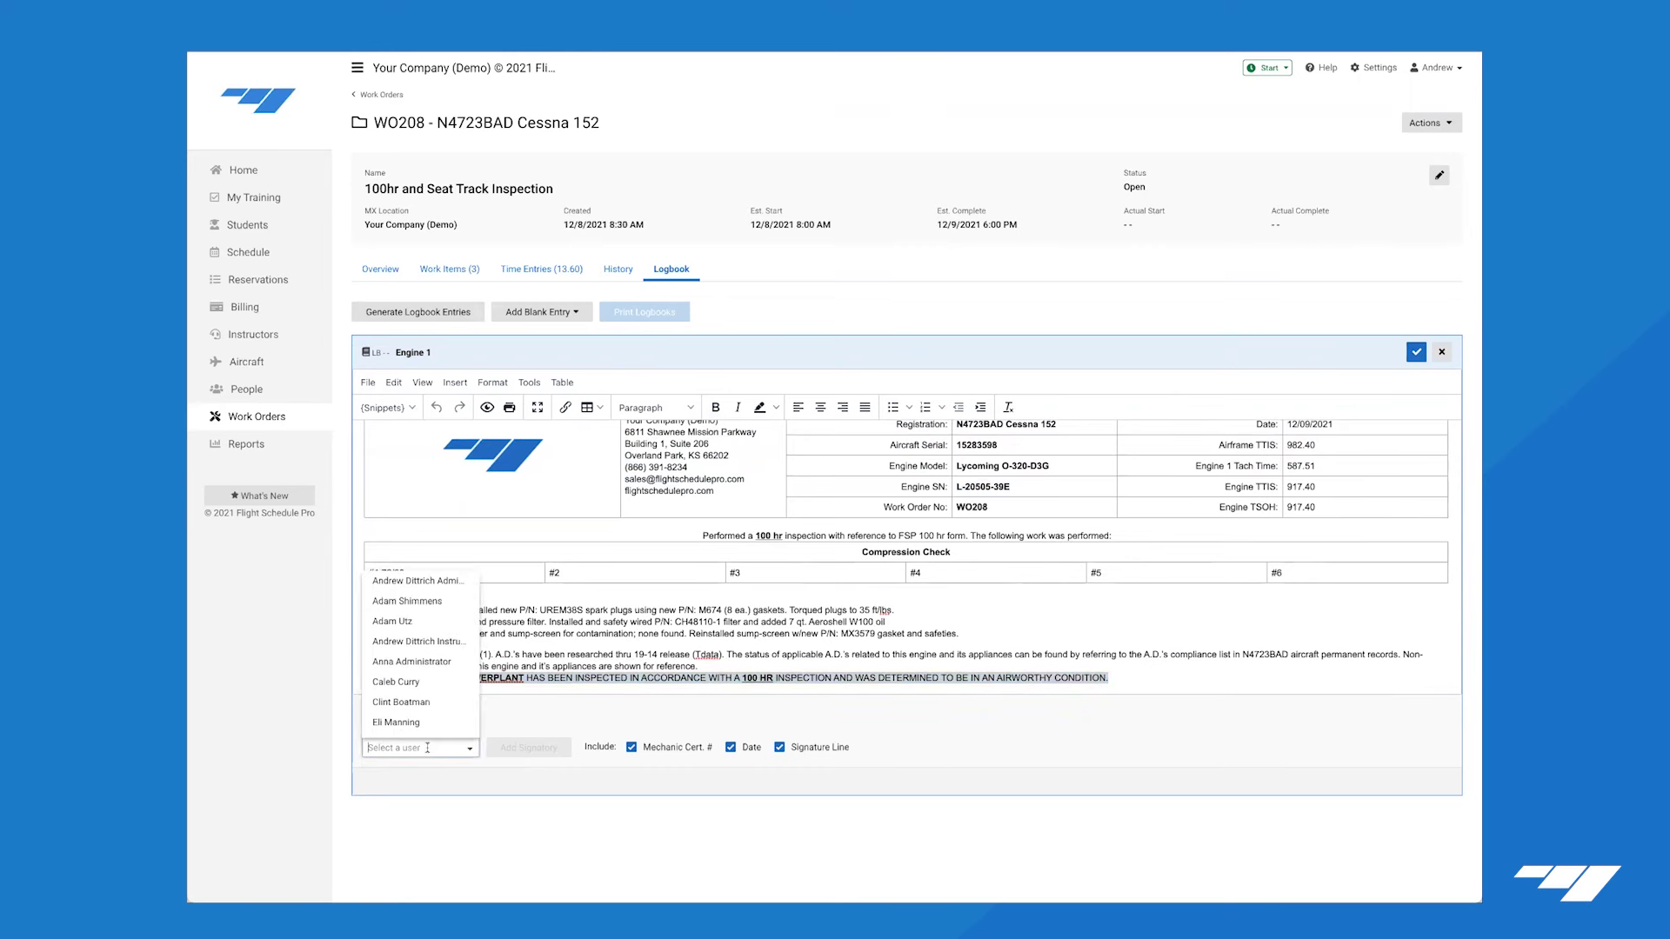
left_click(408, 581)
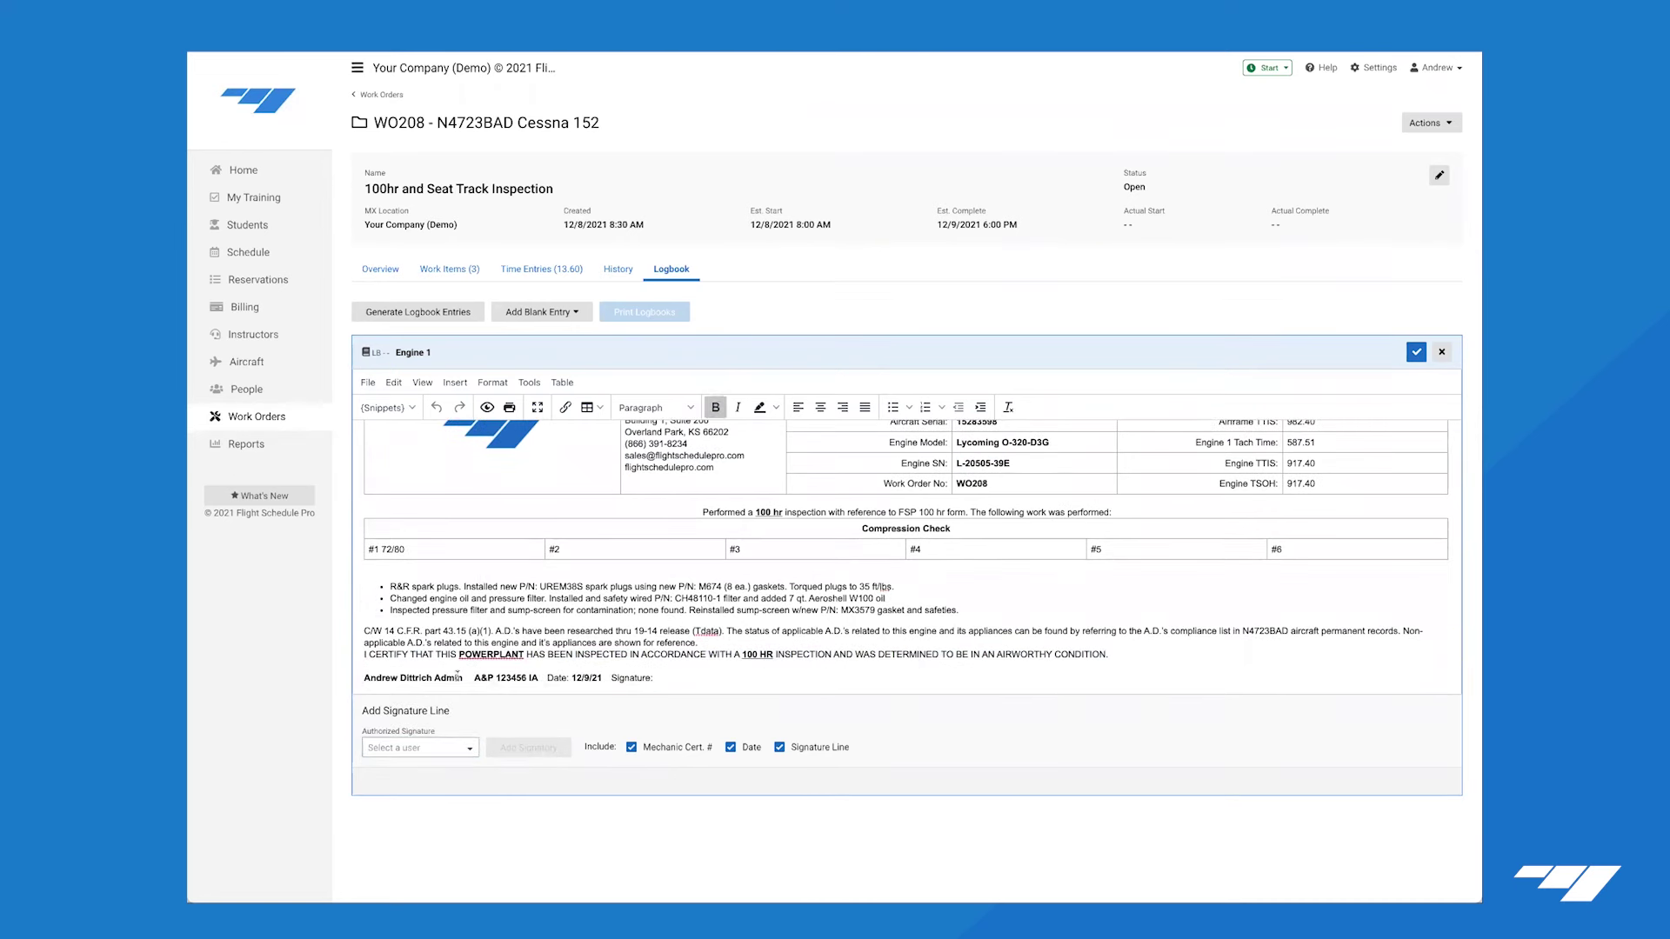
left_click(1416, 354)
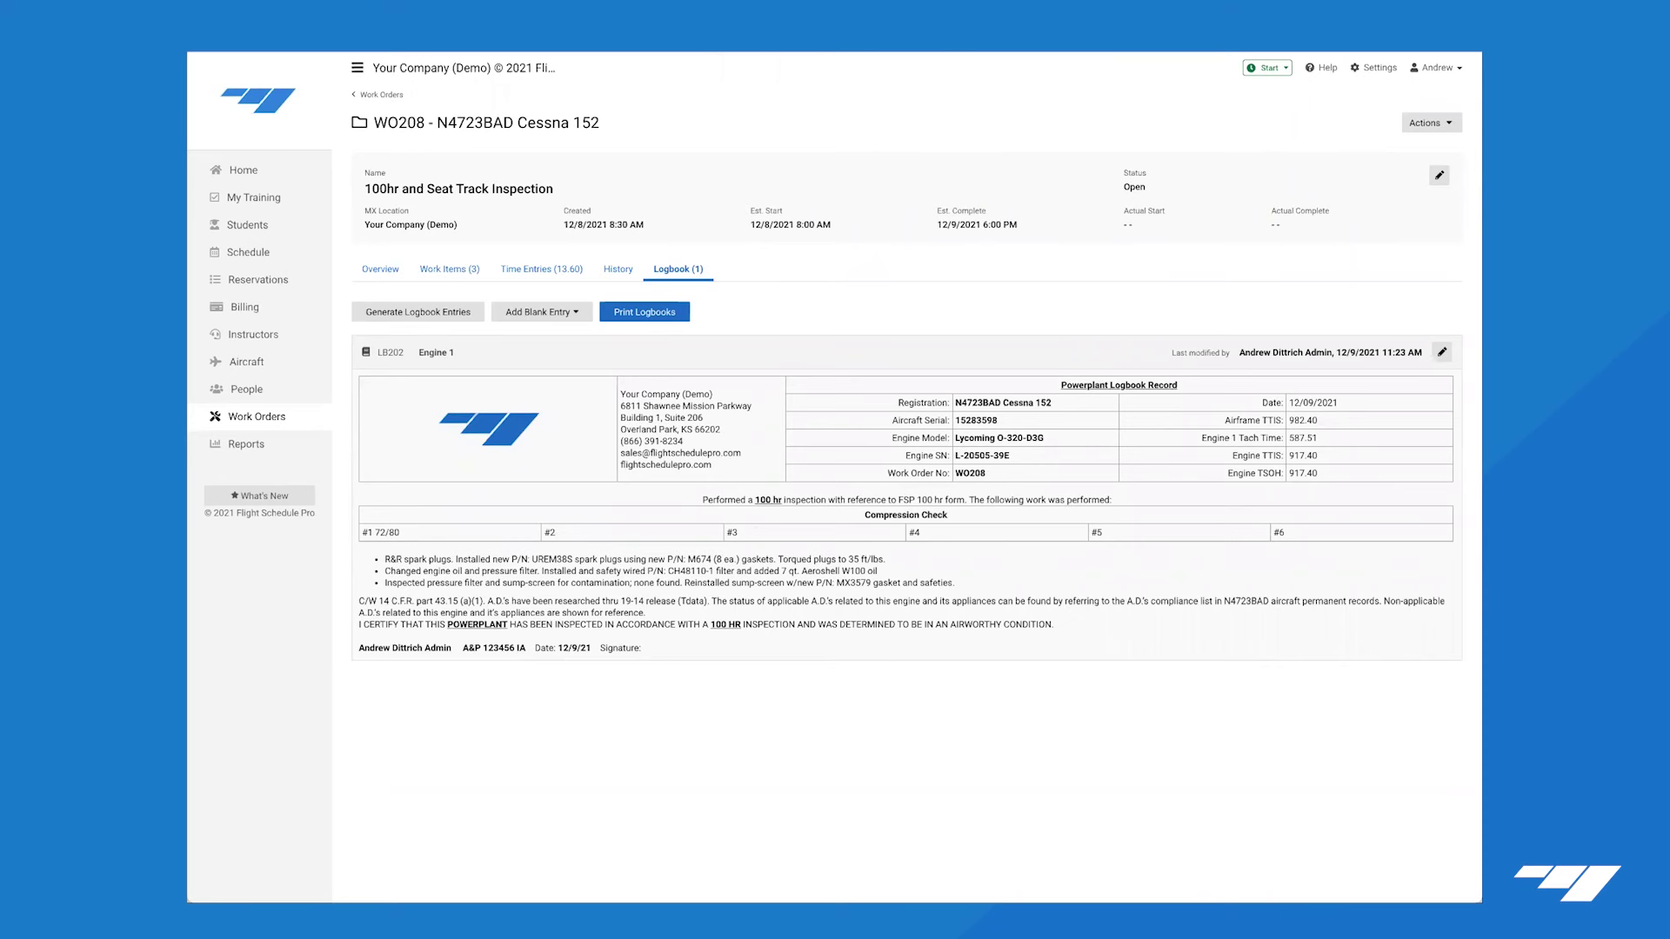
Generate draft entries from the Airframe logs (Airframe - 100hr) and Propeller1 log (Propeller 1), excluding Engine1, and review both drafts.
left_click(446, 317)
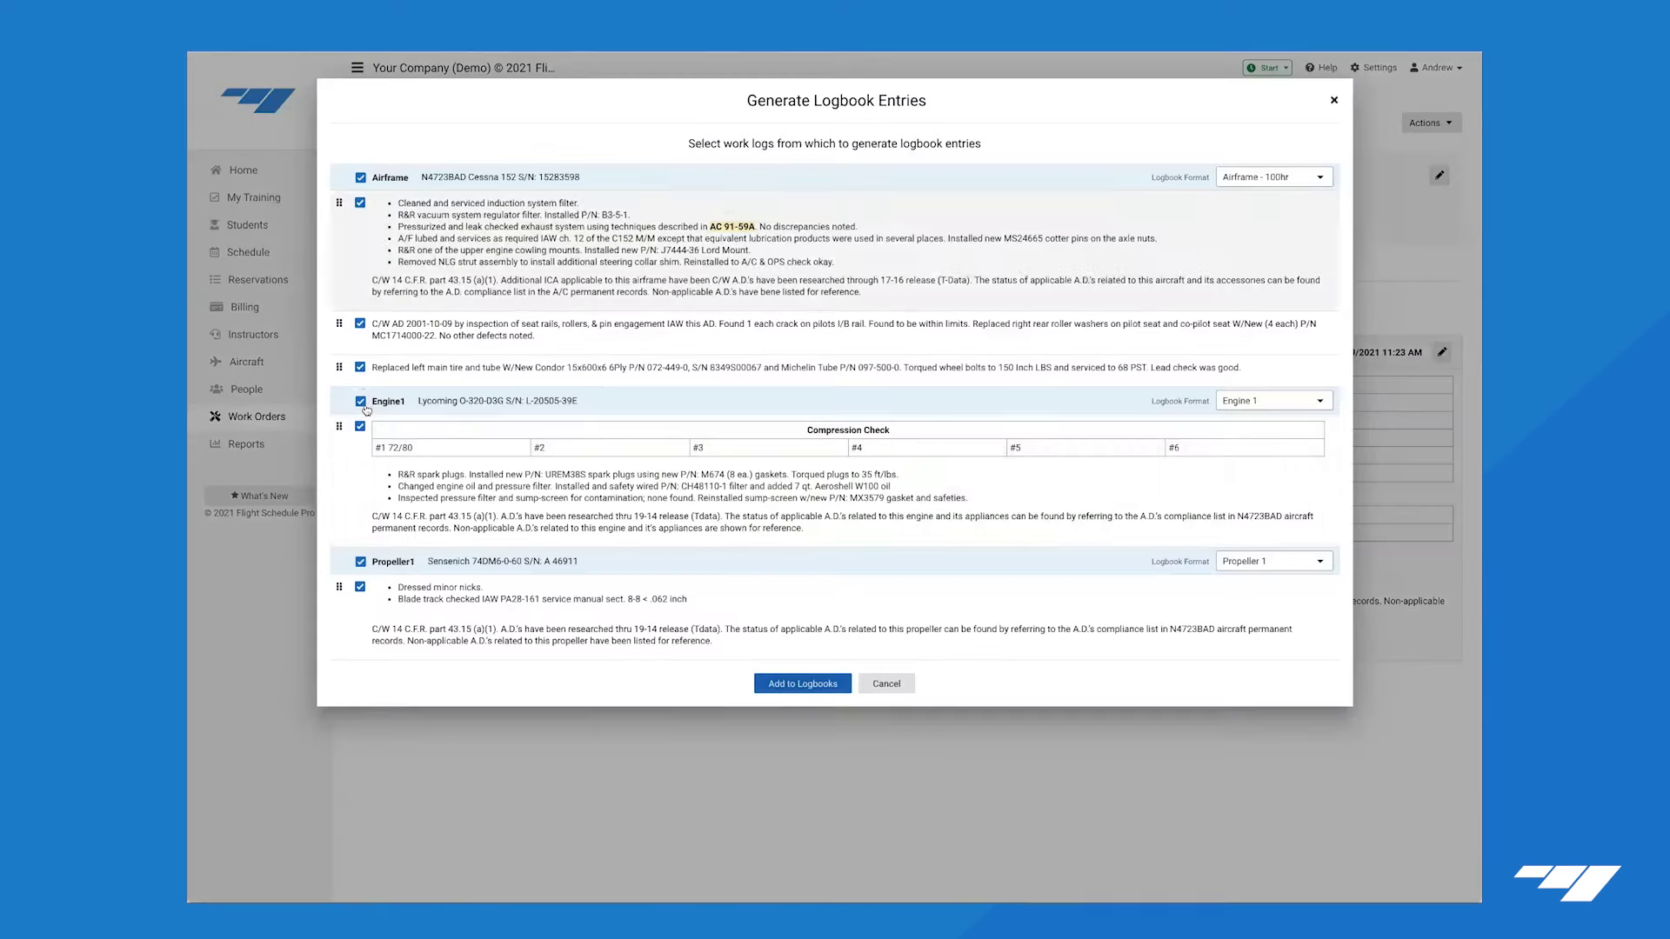
left_click(816, 679)
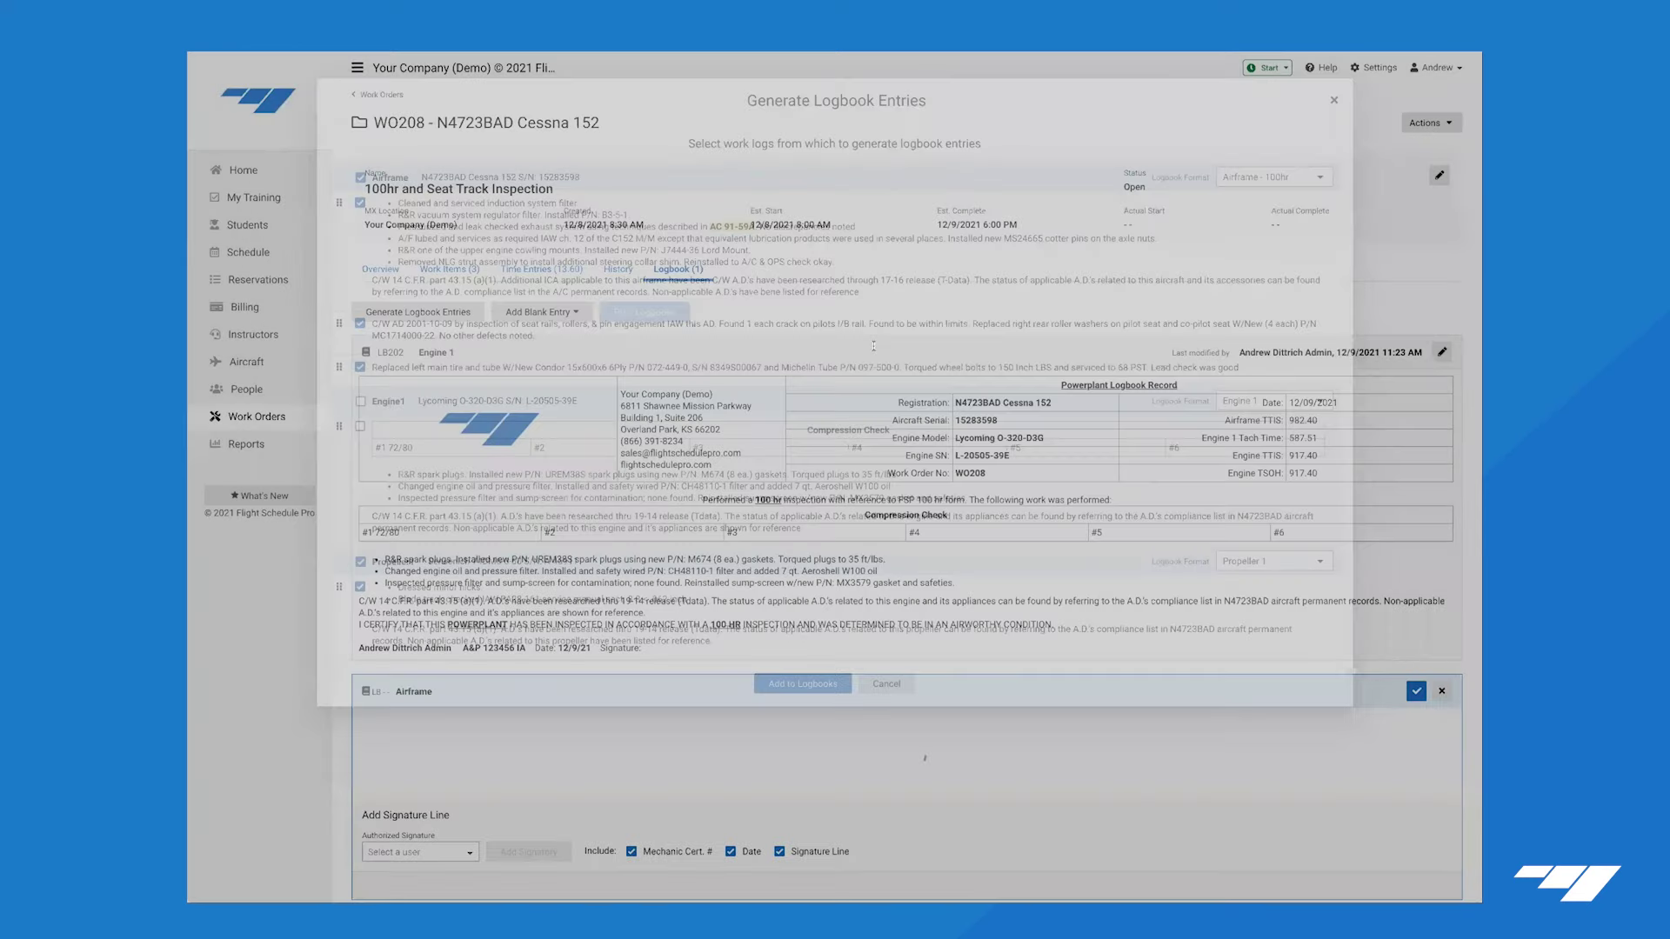
scroll(1004, 389, "down", 5)
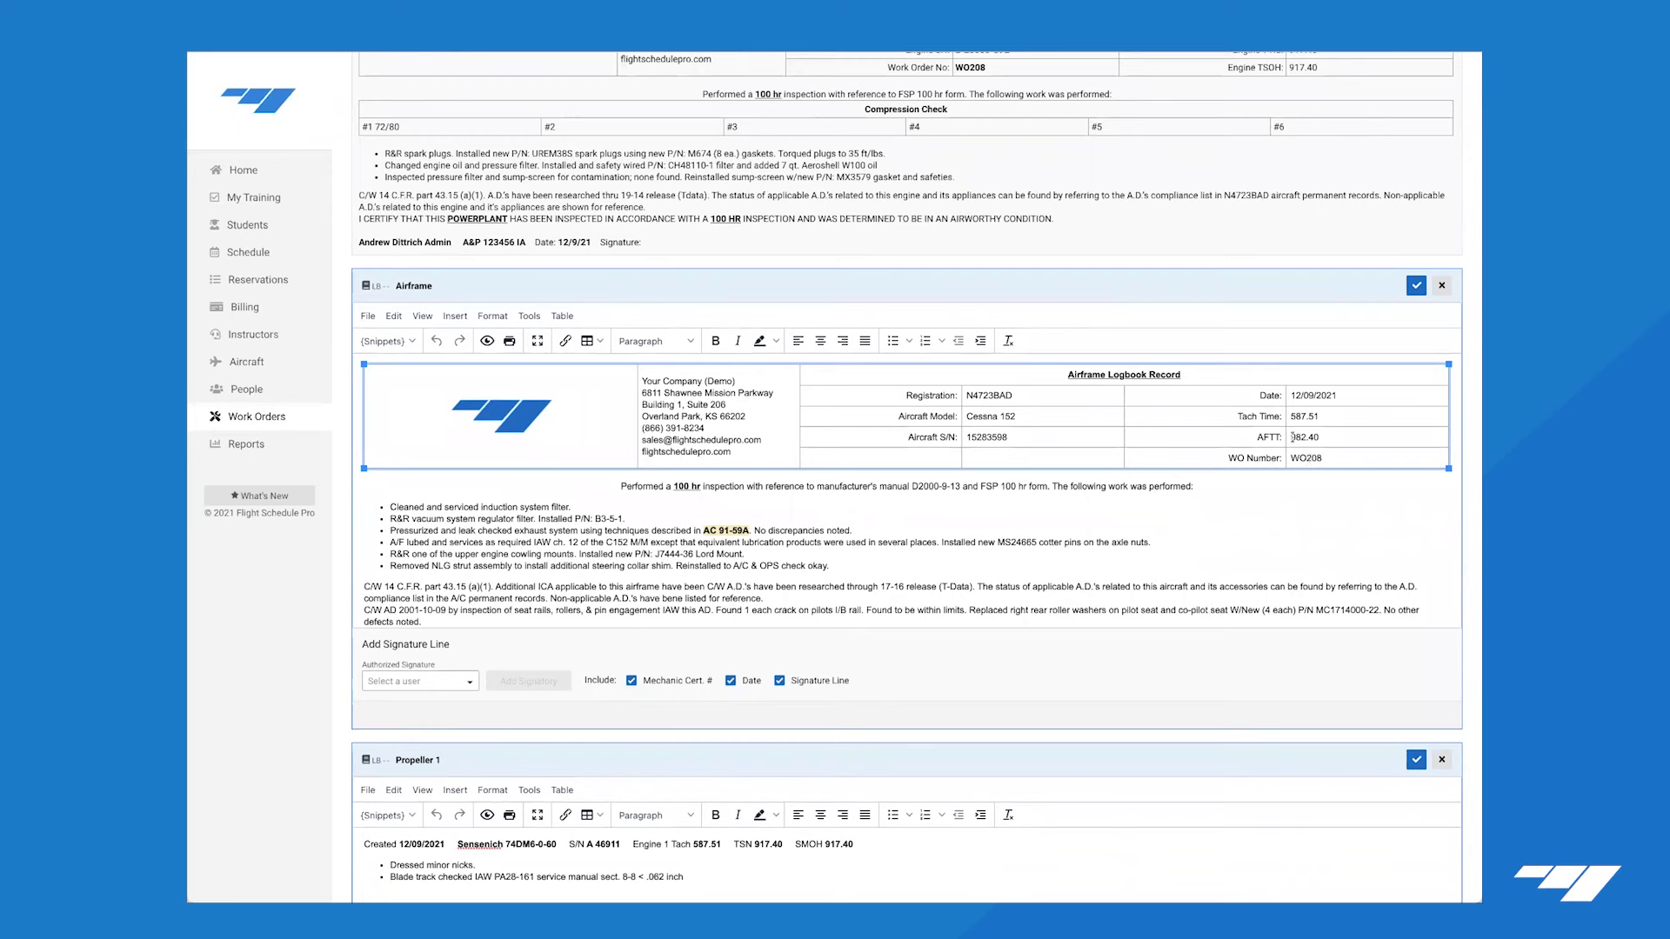
scroll(663, 402, "down", 1)
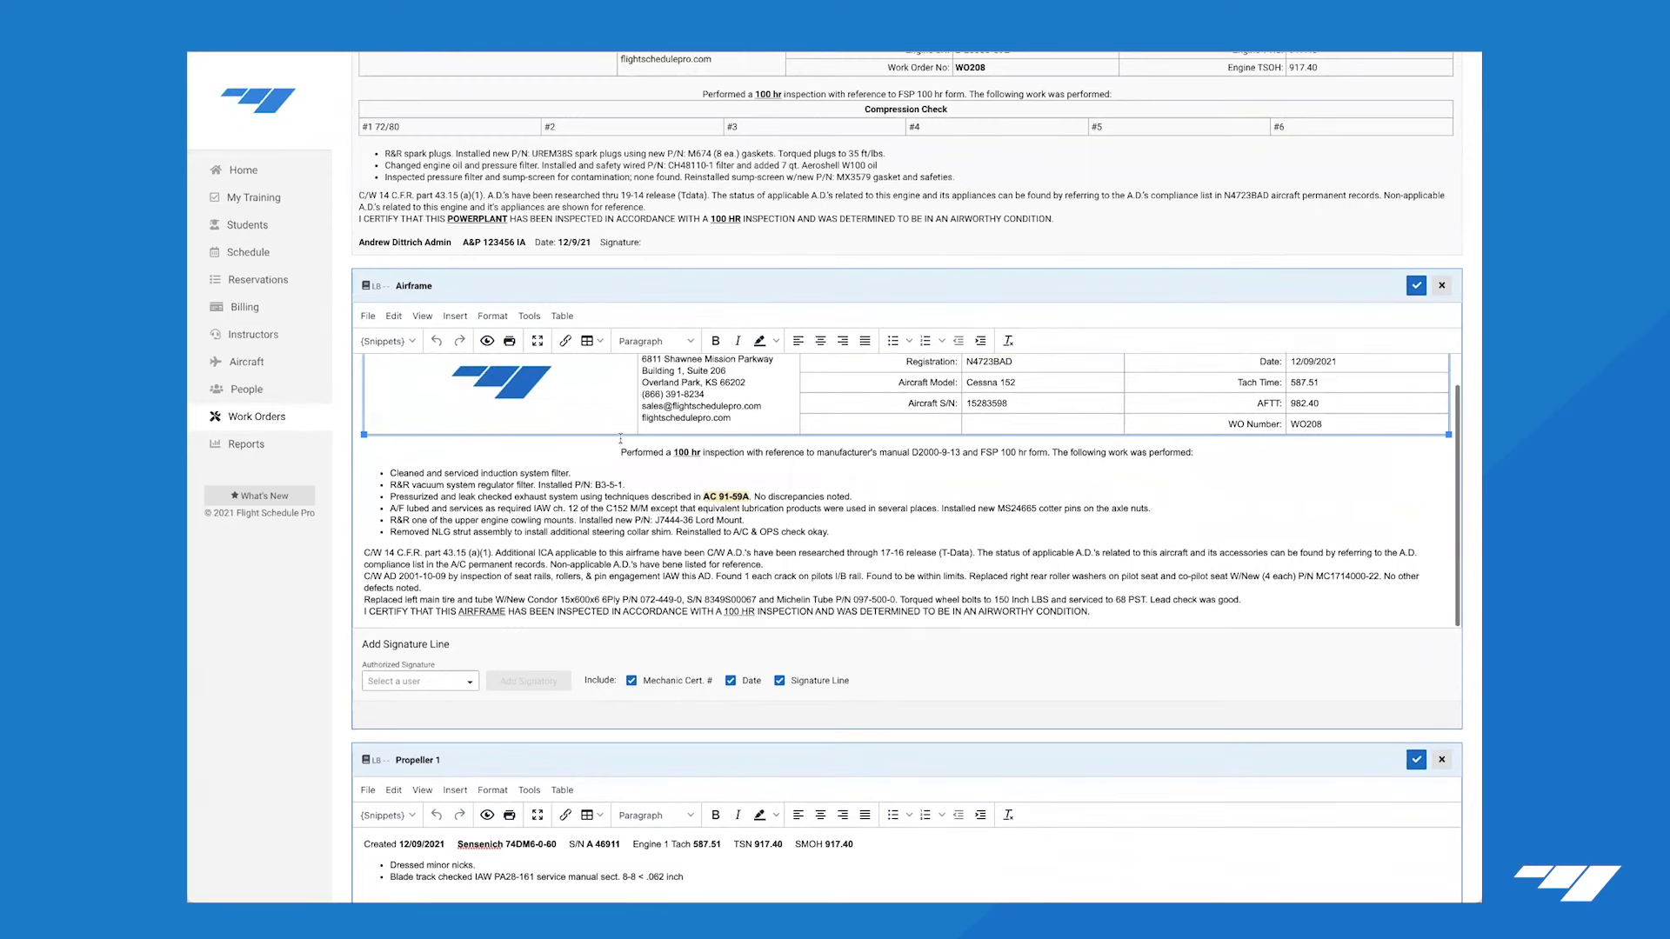
scroll(736, 689, "down", 1)
scroll(439, 661, "down", 2)
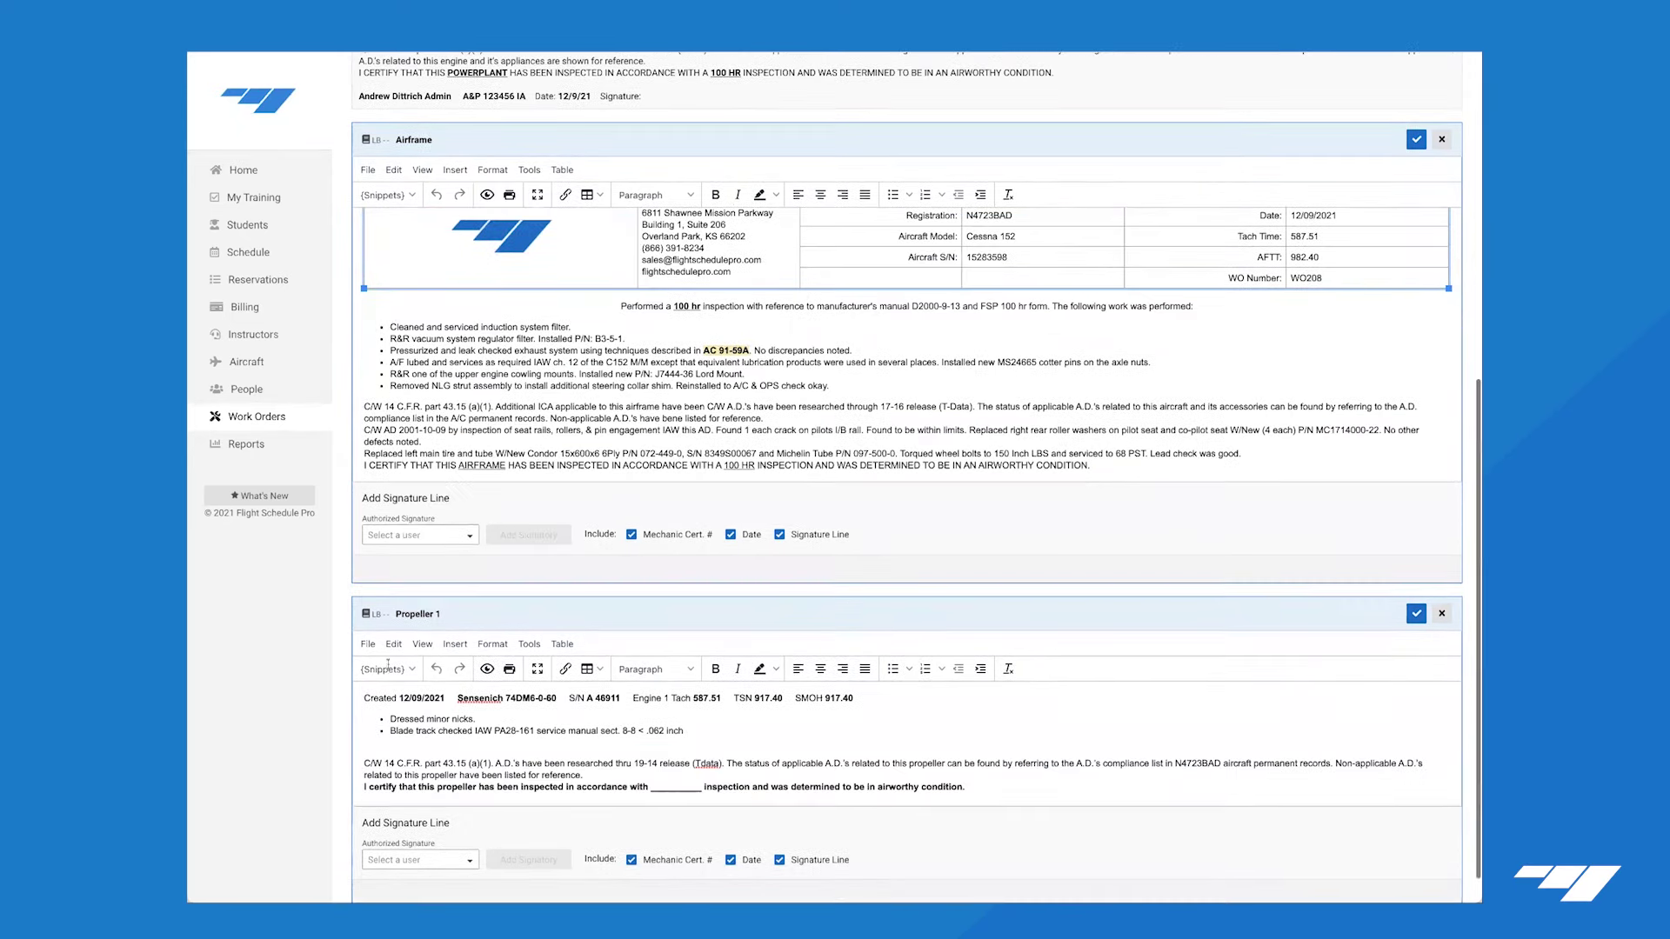
scroll(380, 631, "down", 1)
left_click_drag(364, 659, 868, 704)
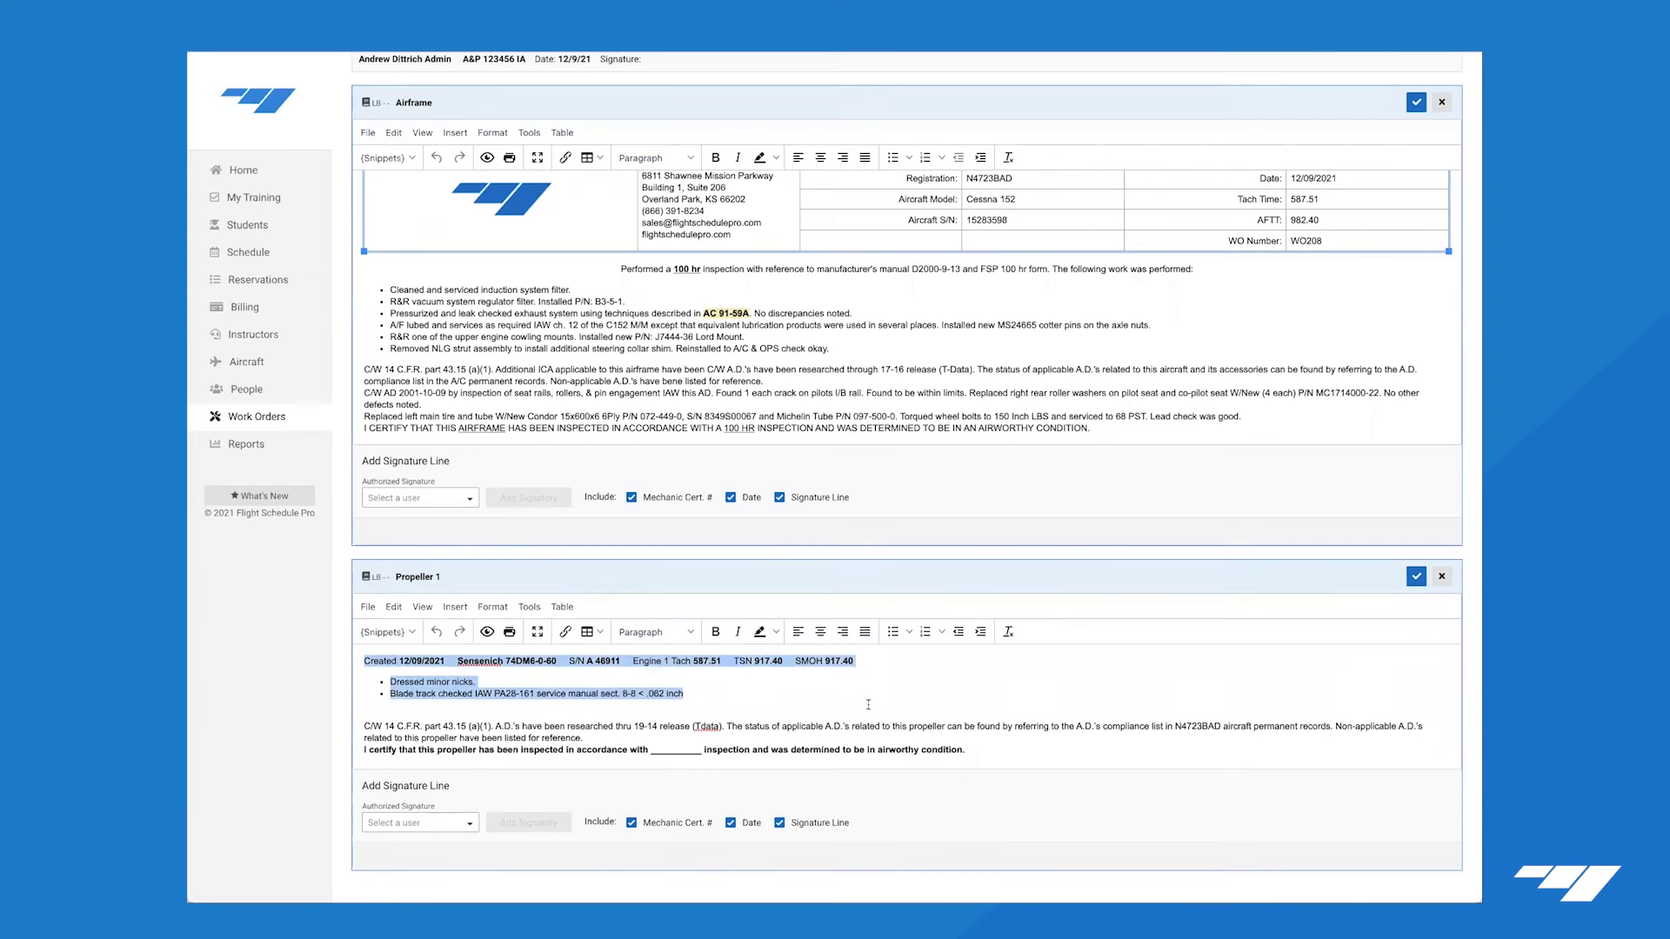
Add a blank Propeller 1 - 100hr logbook entry and place the cursor in its work-performed area, above the certification statement.
scroll(641, 156, "up", 1)
scroll(539, 313, "up", 6)
left_click(539, 312)
mouse_move(543, 429)
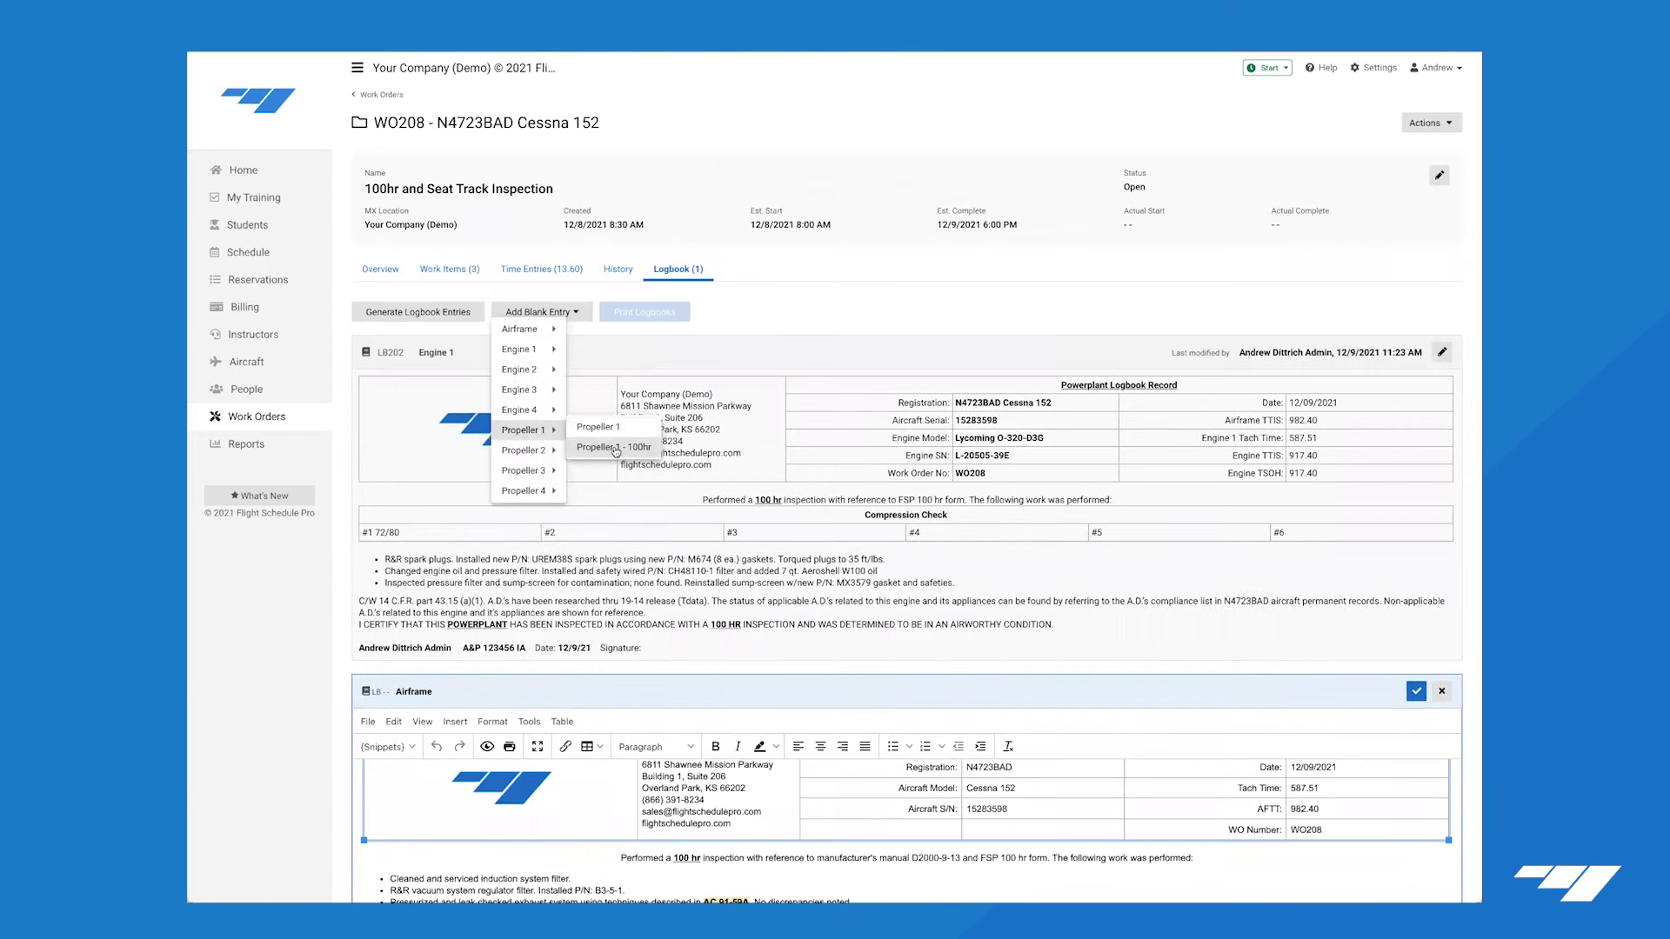
left_click(615, 447)
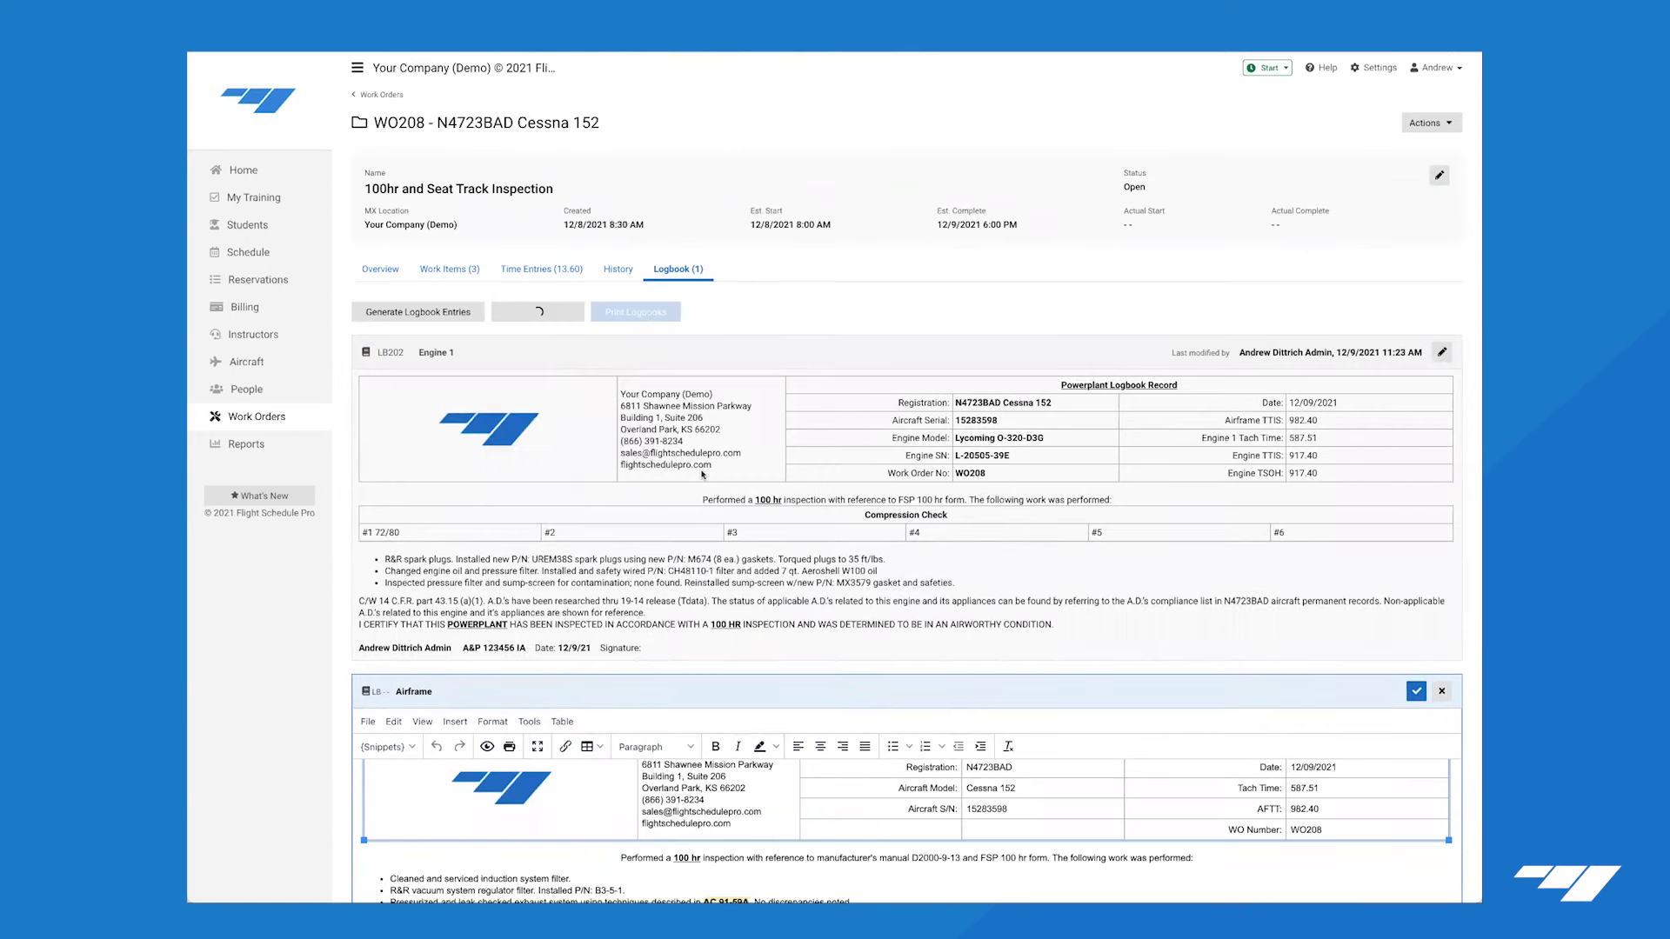
scroll(458, 784, "down", 5)
scroll(458, 784, "down", 6)
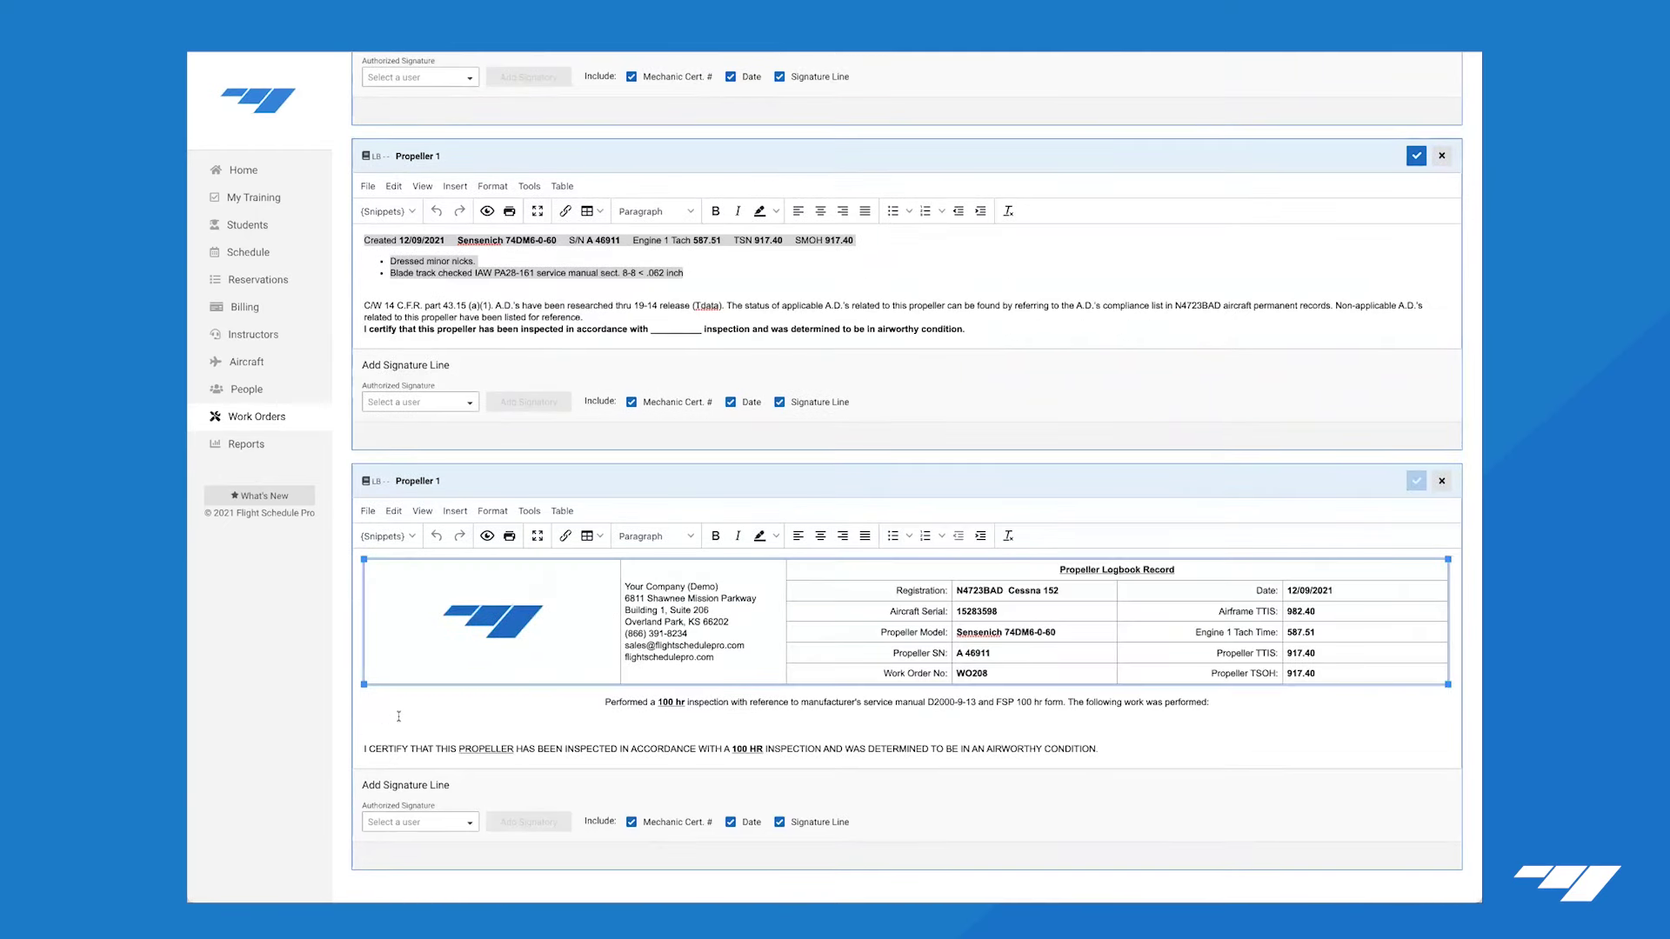
left_click(398, 716)
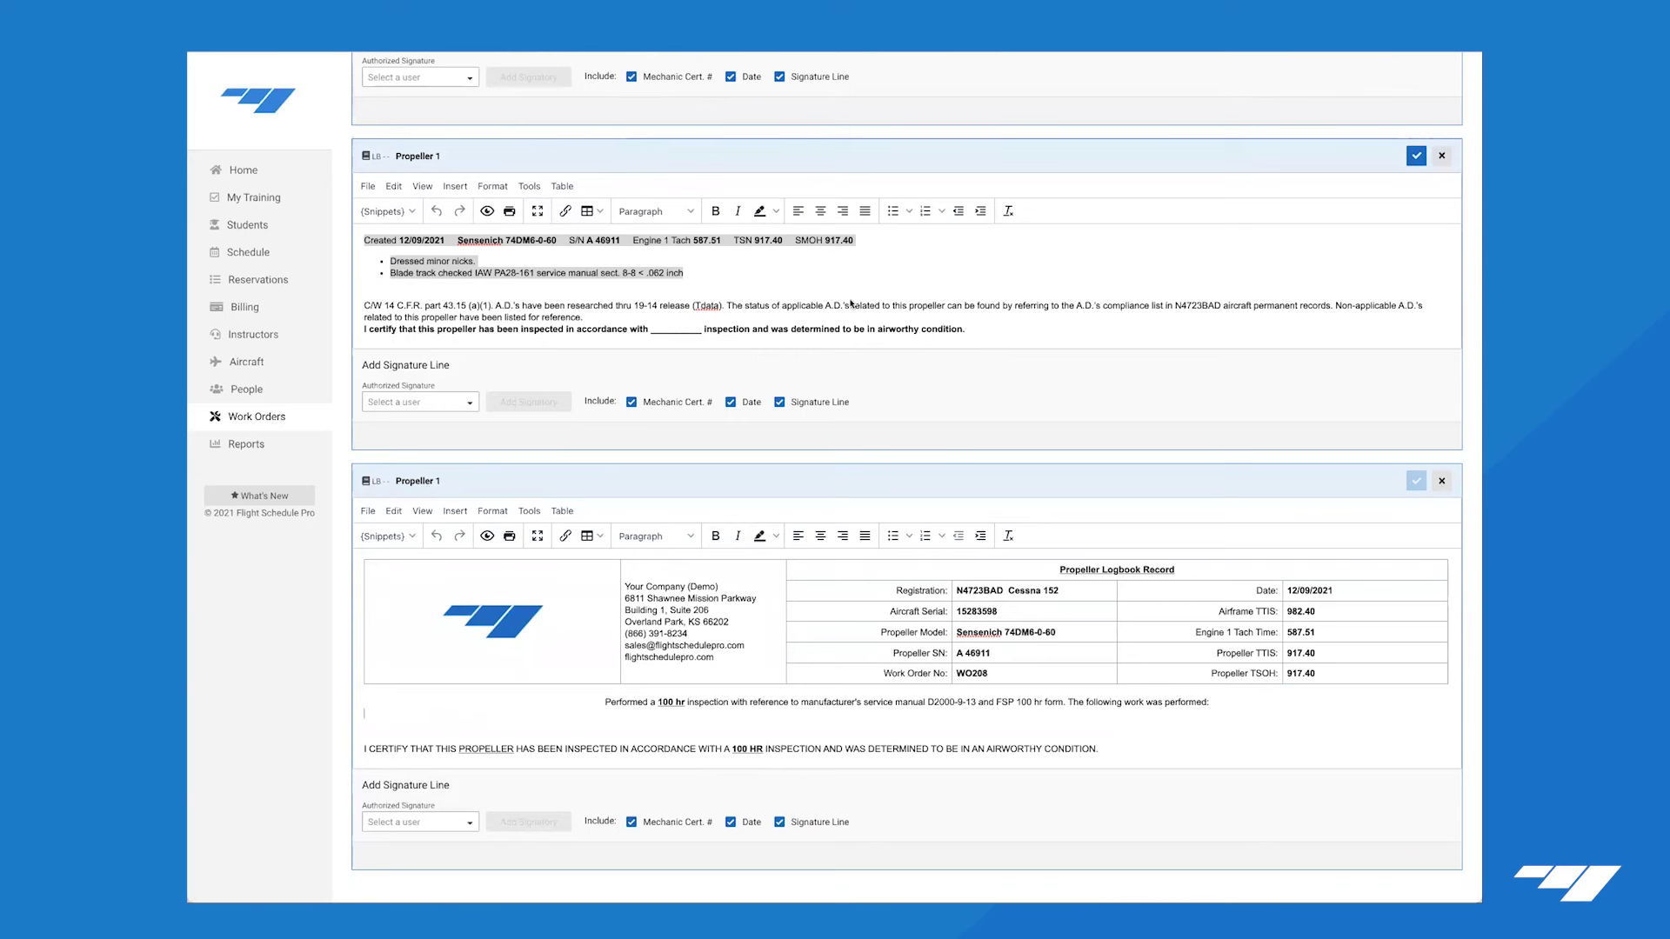
scroll(851, 304, "up", 1)
scroll(906, 477, "up", 2)
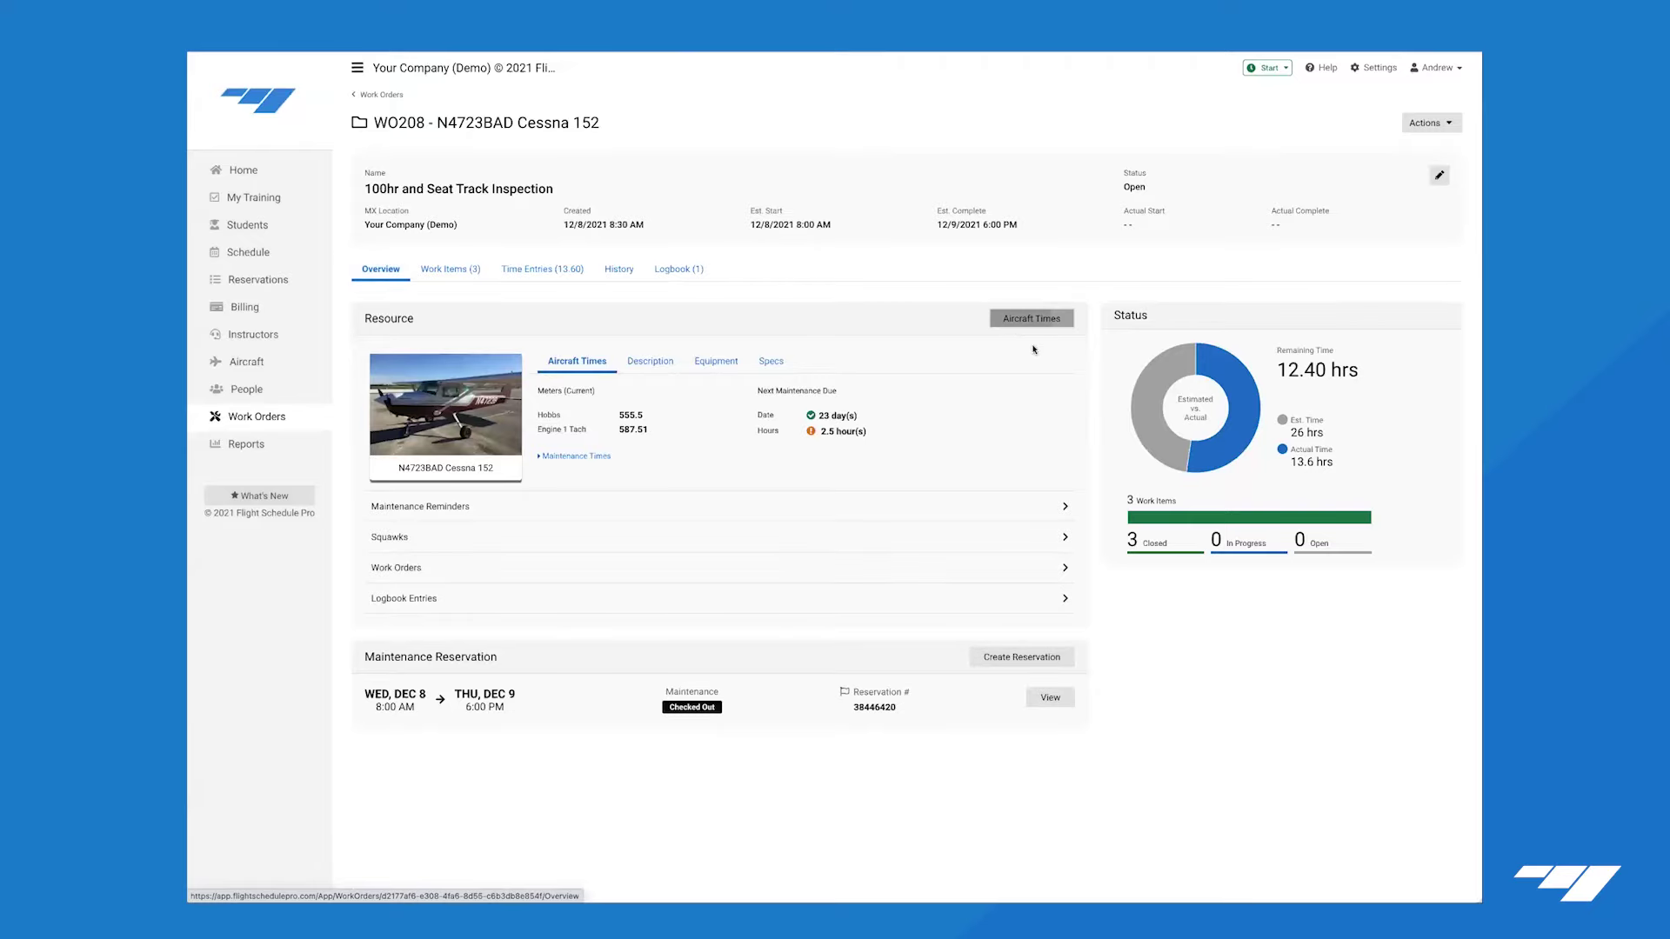
Open N4723BAD's aircraft times from the work order overview and check the airframe and Engine 1 TTIS values.
left_click(1032, 318)
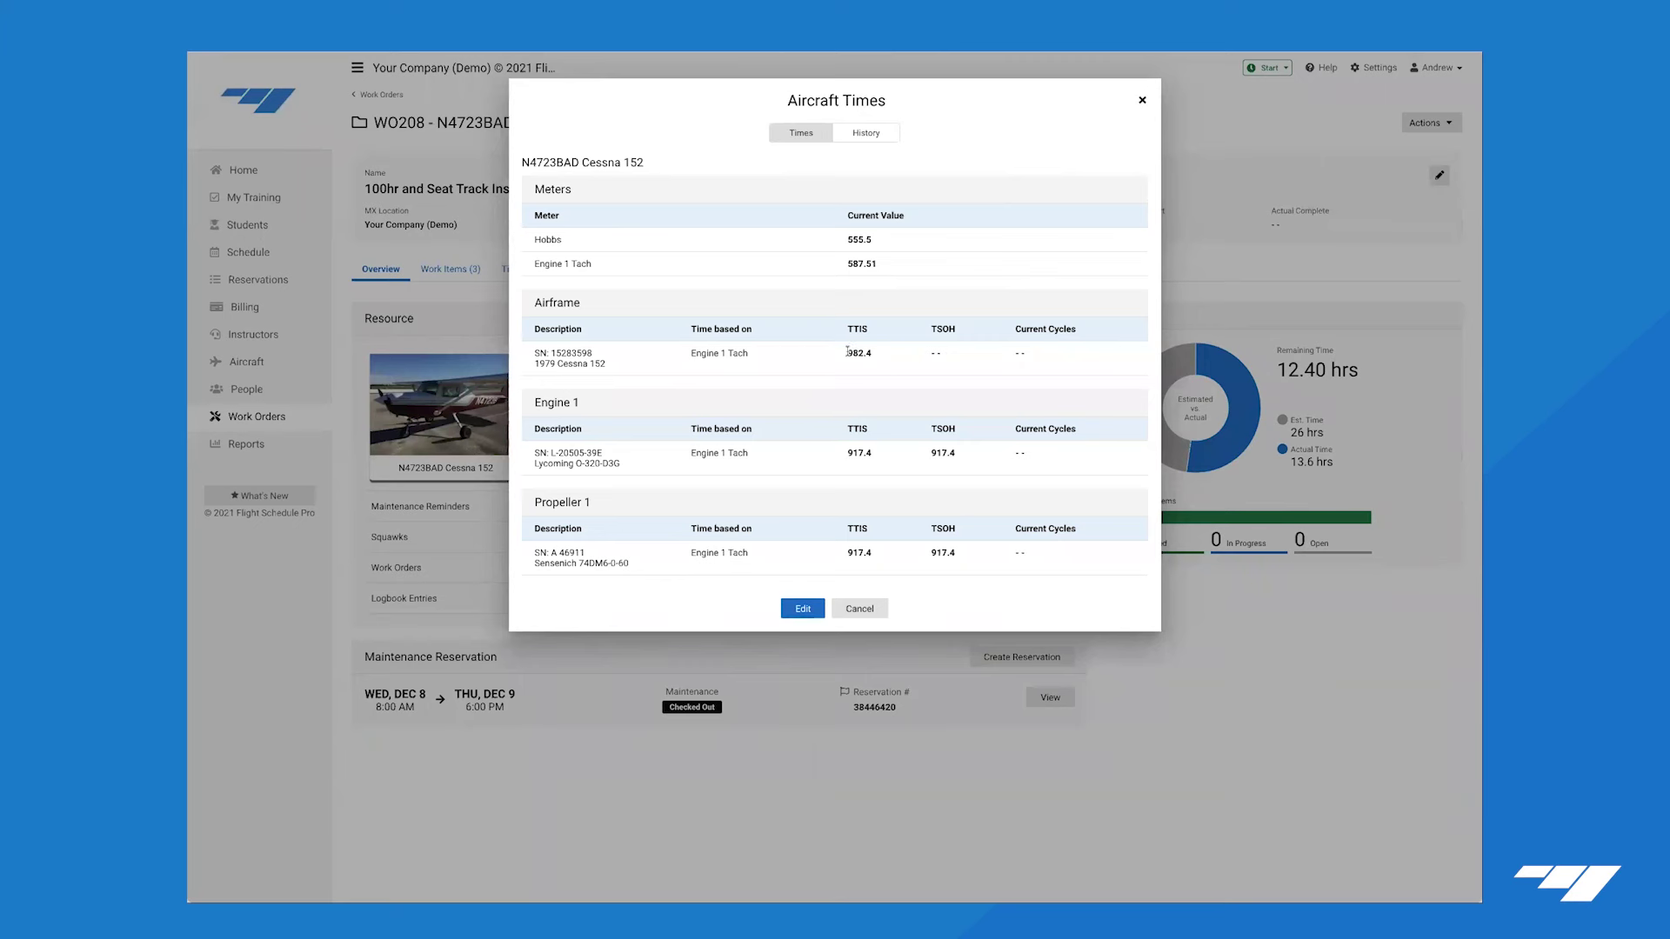
left_click_drag(846, 454, 871, 454)
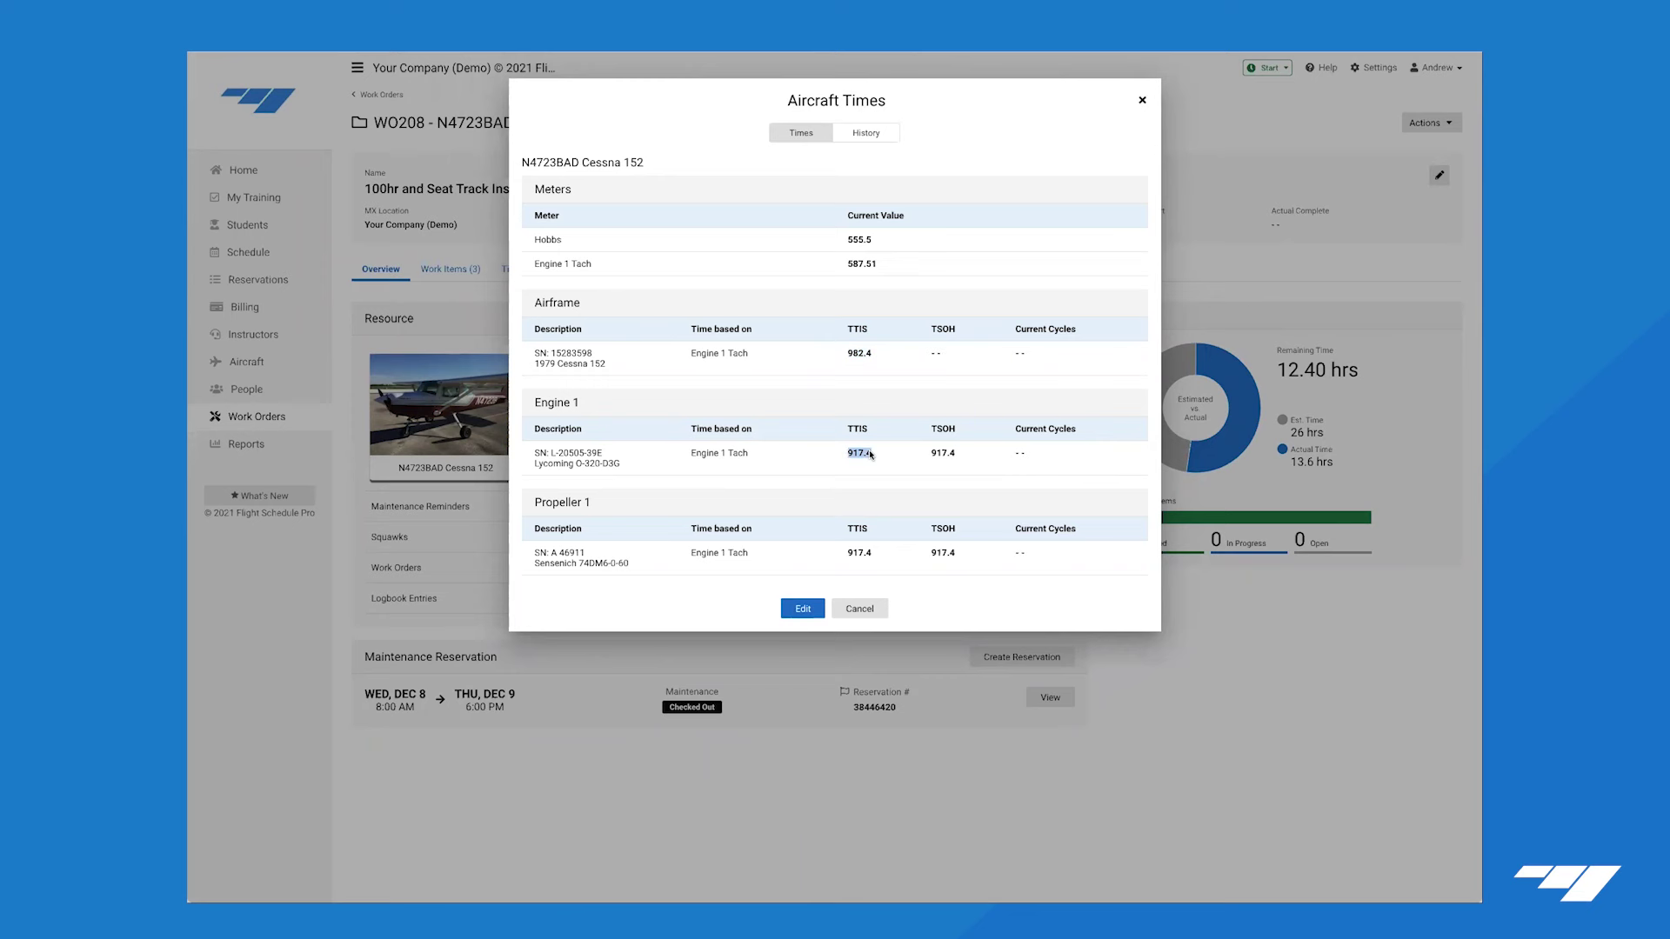